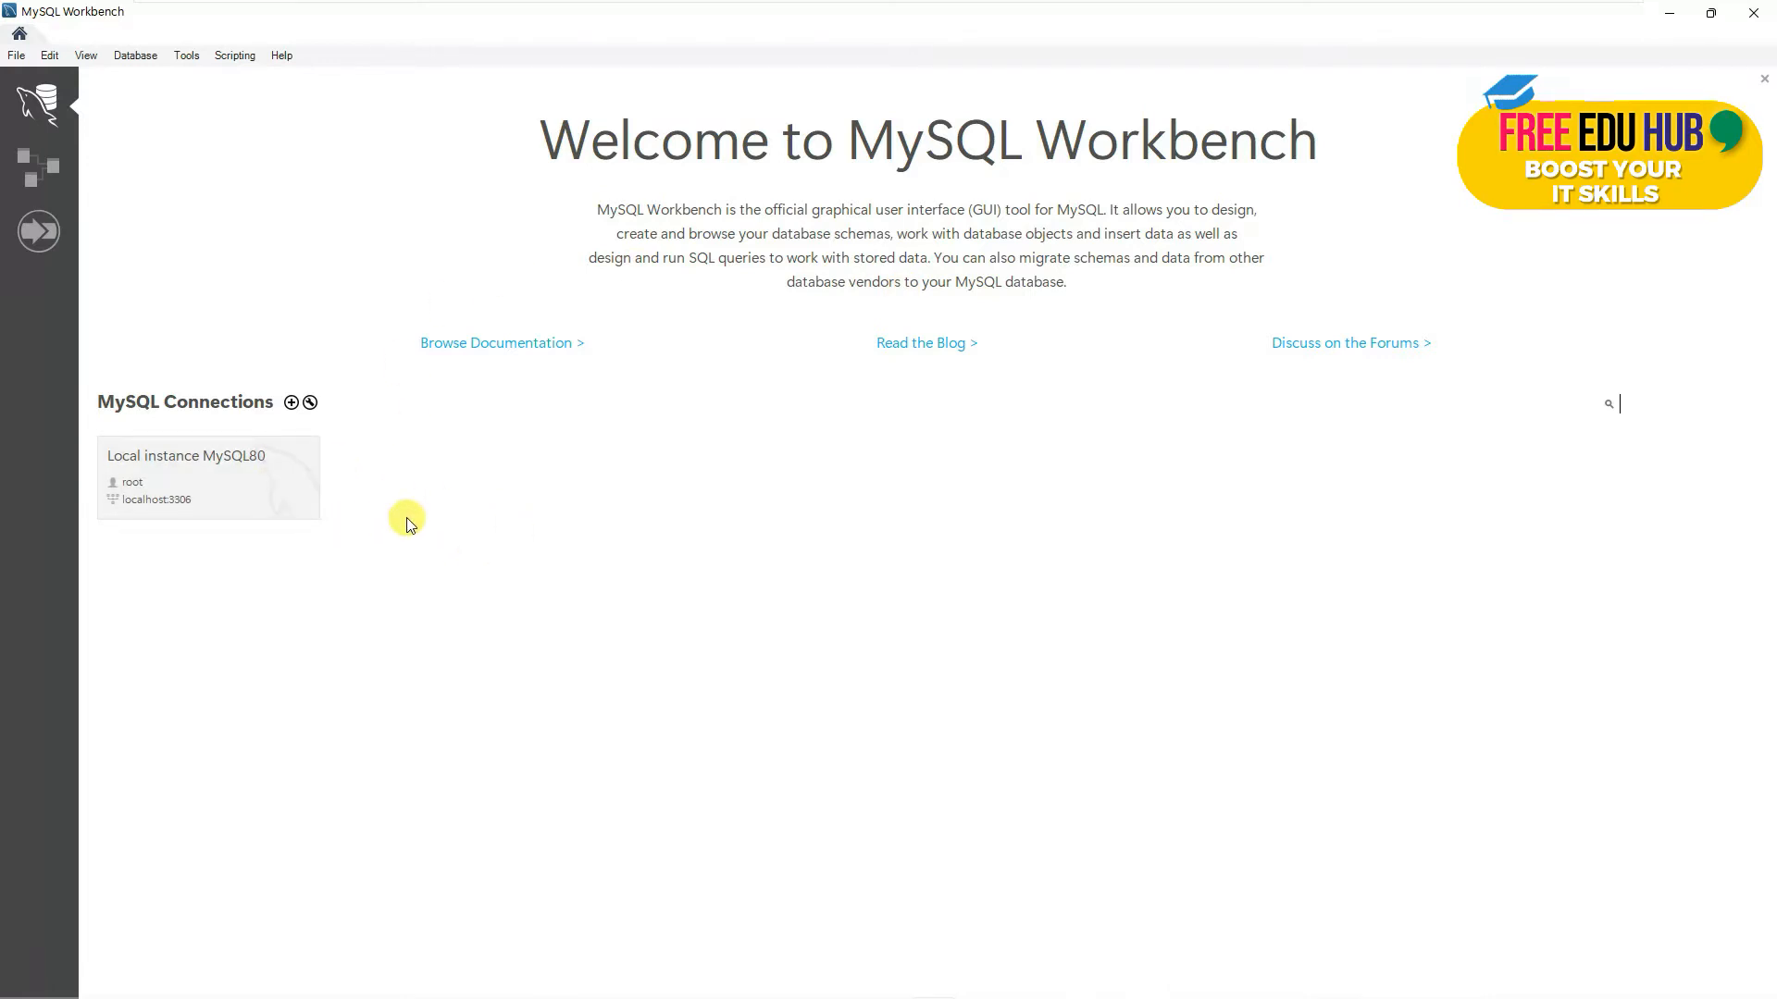
- Open the Local instance MySQL80 connection and enter the root password to reach the SQL editor
{"action": "left_click", "coordinate": [222, 461]}
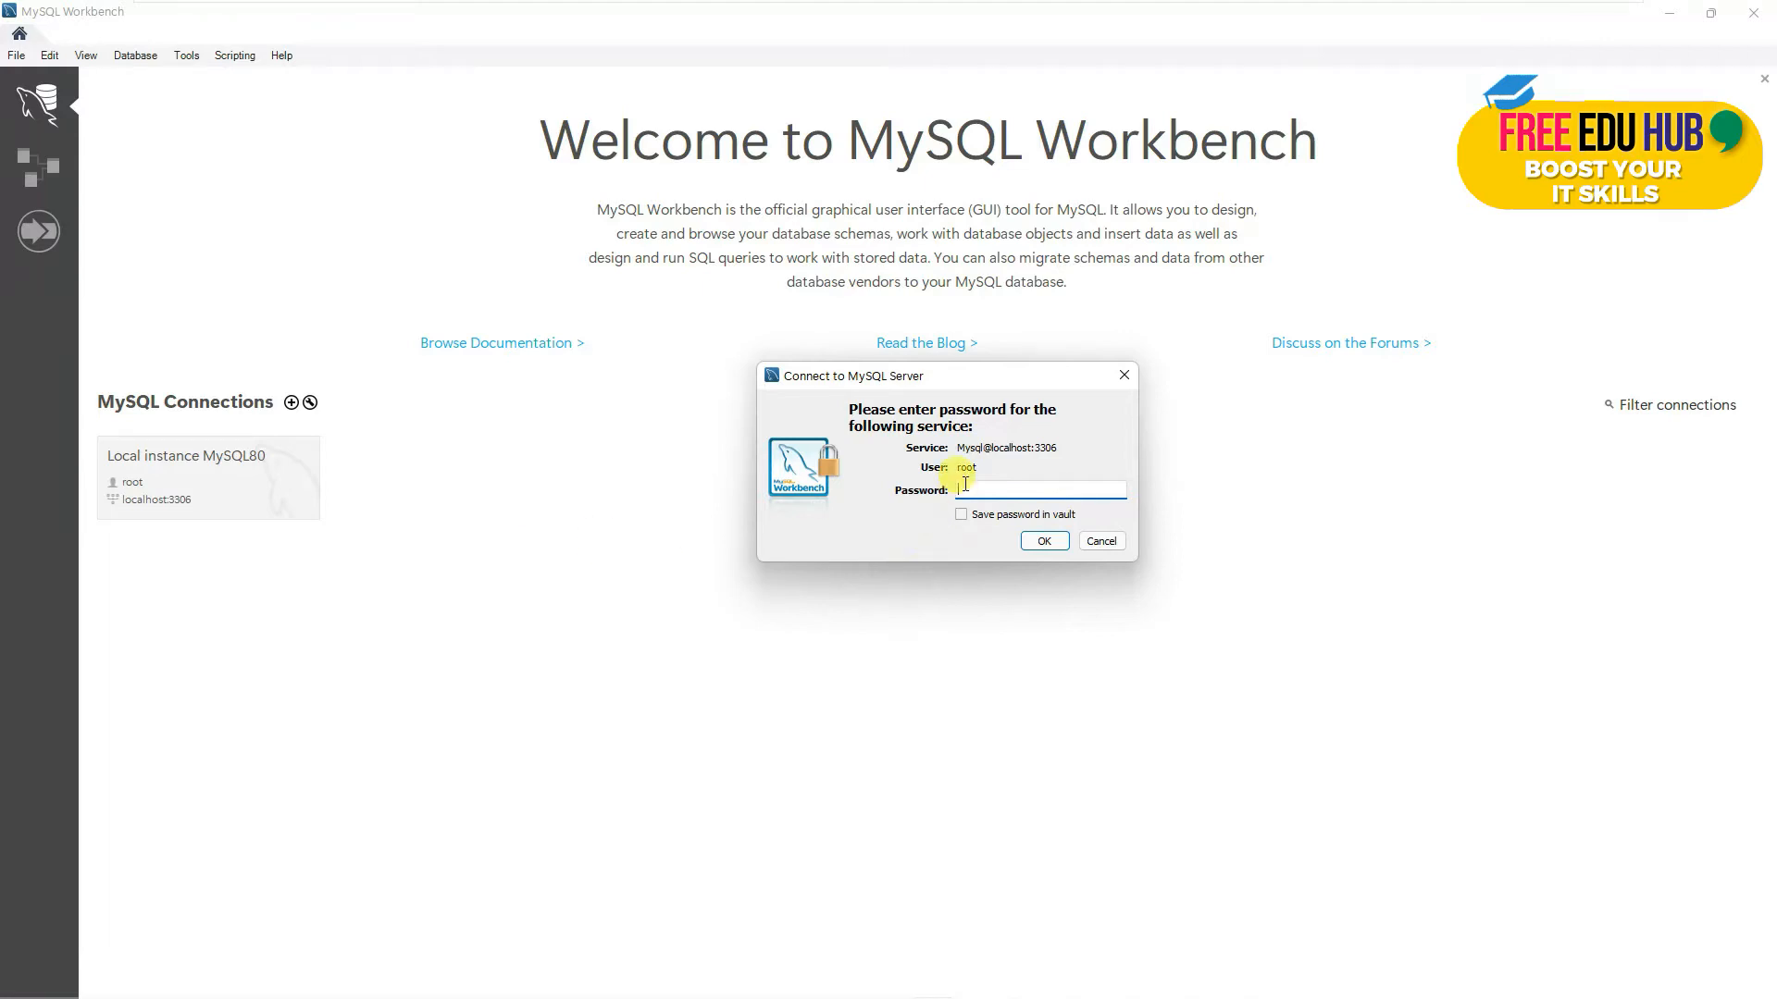
{"action": "left_click", "coordinate": [1046, 542]}
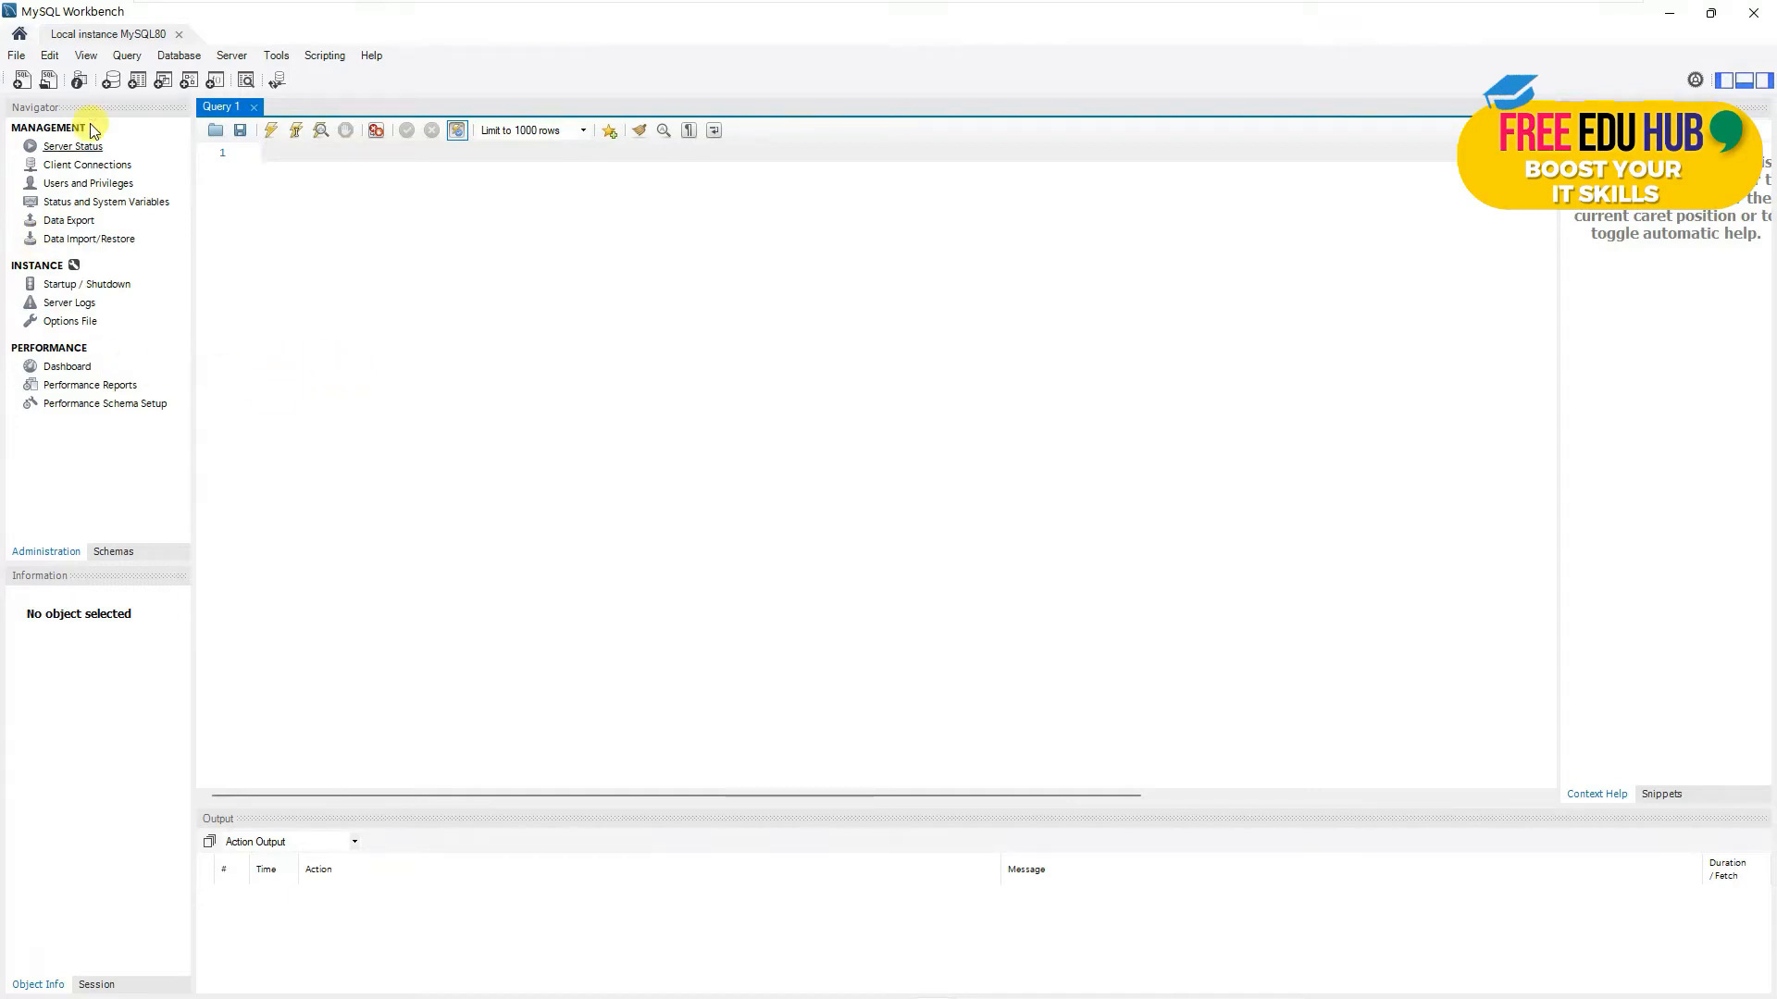
- View Server Status for MySQL80, then switch the Navigator to the Schemas list showing only sys
{"action": "left_click", "coordinate": [70, 150]}
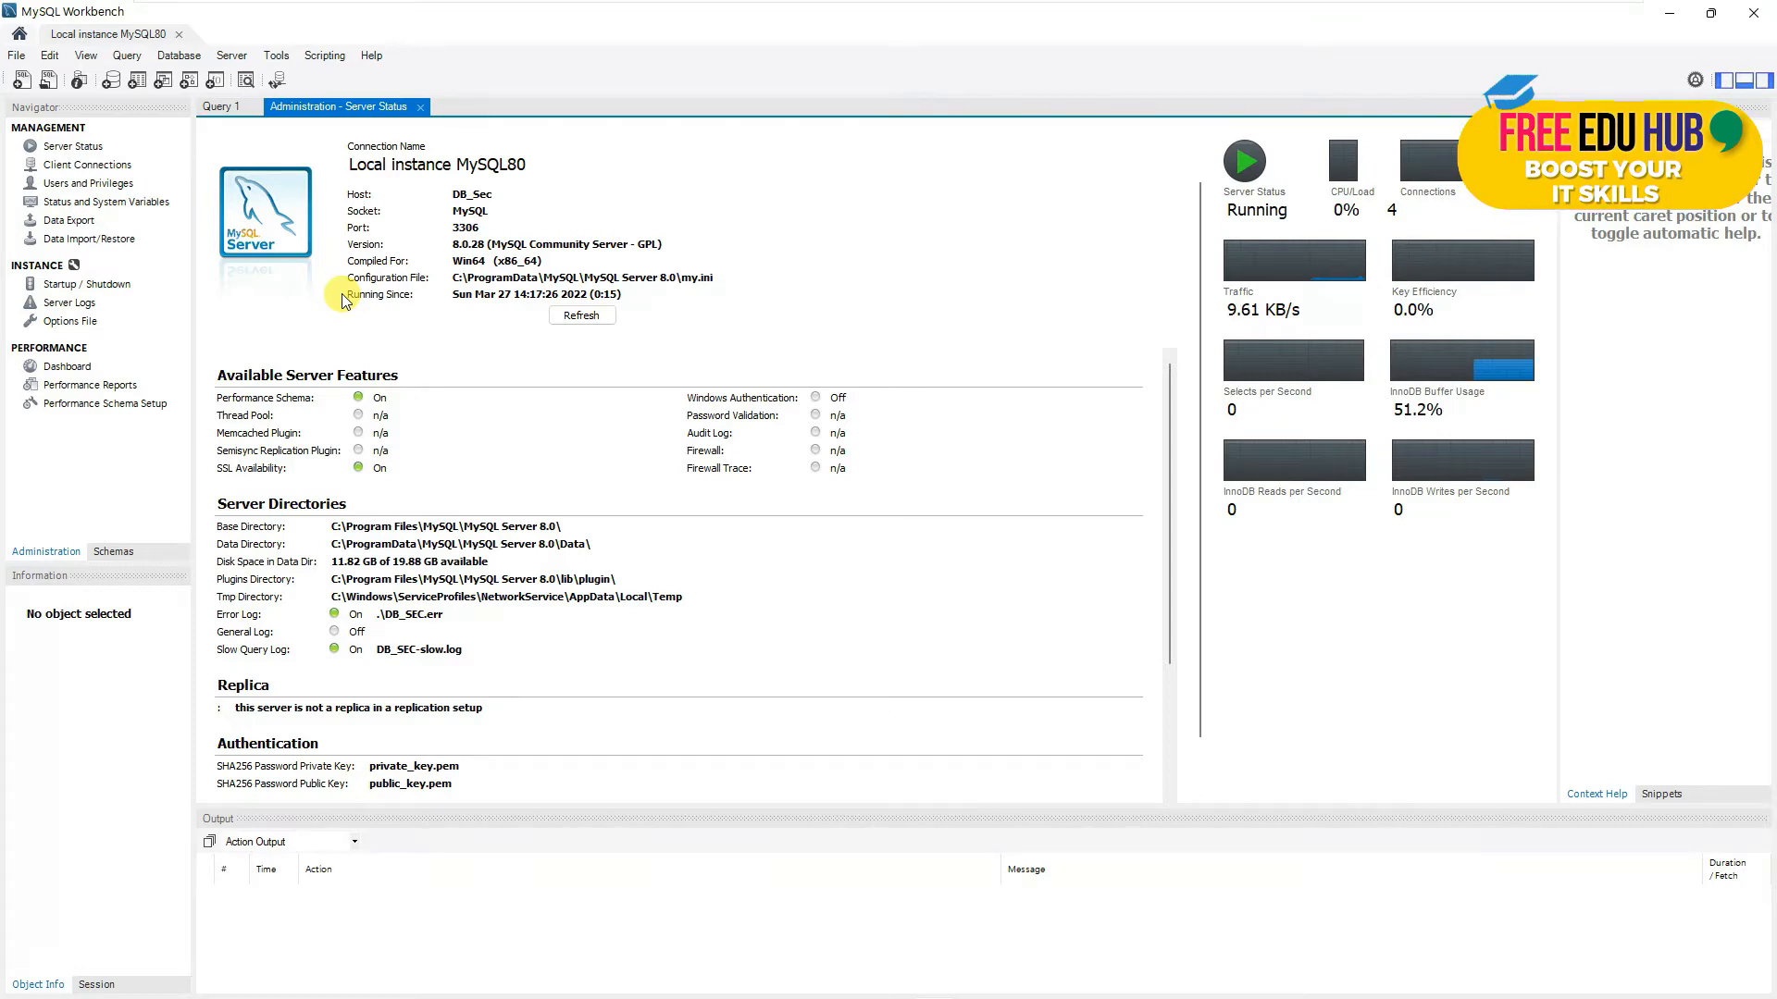
{"action": "left_click", "coordinate": [115, 552]}
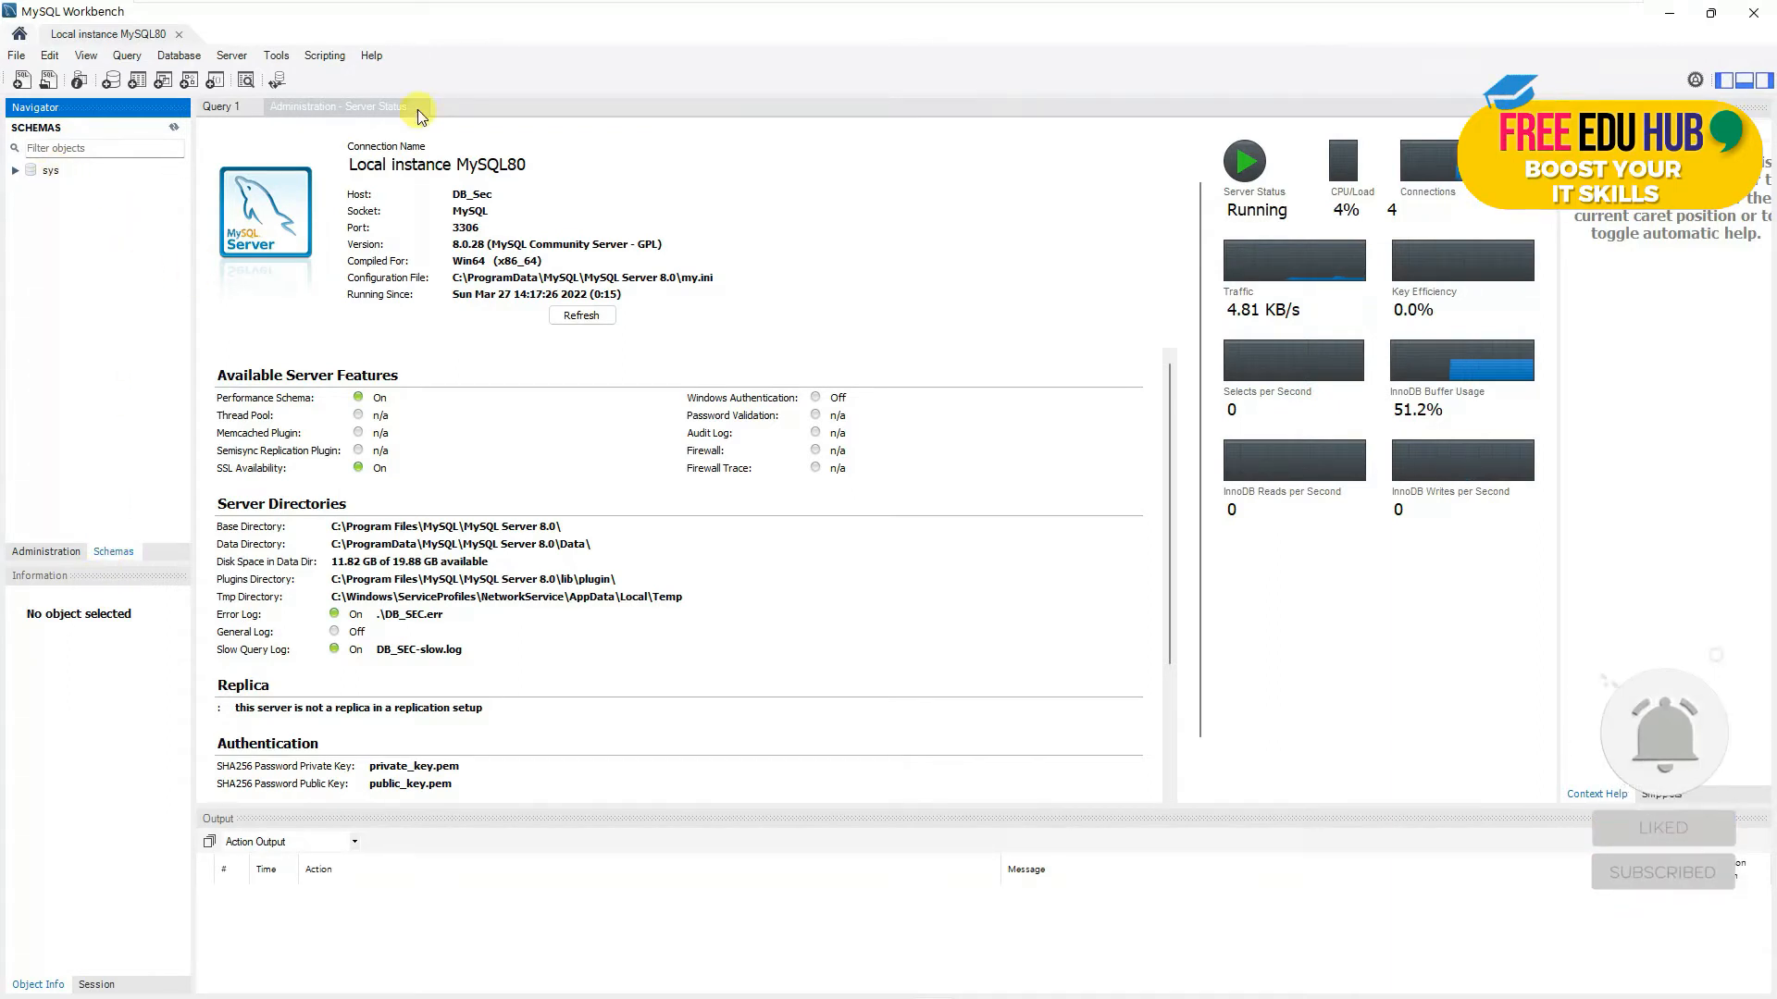
{"action": "left_click", "coordinate": [44, 553]}
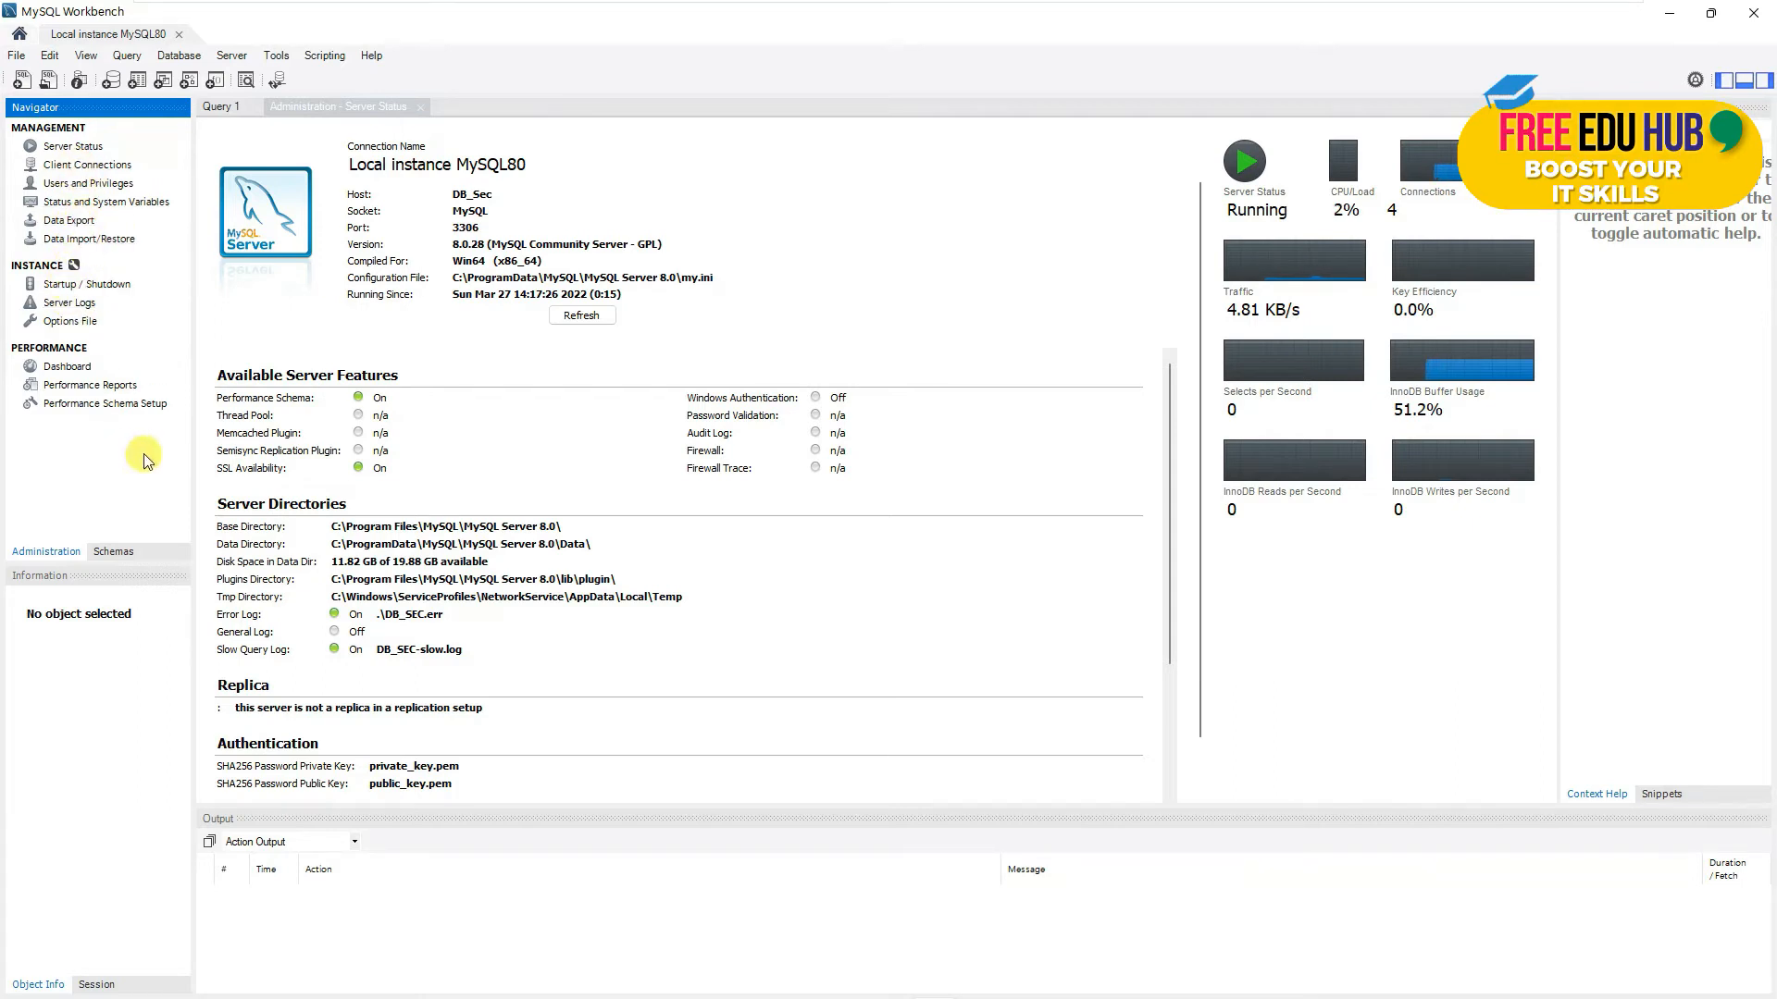
{"action": "left_click", "coordinate": [122, 553]}
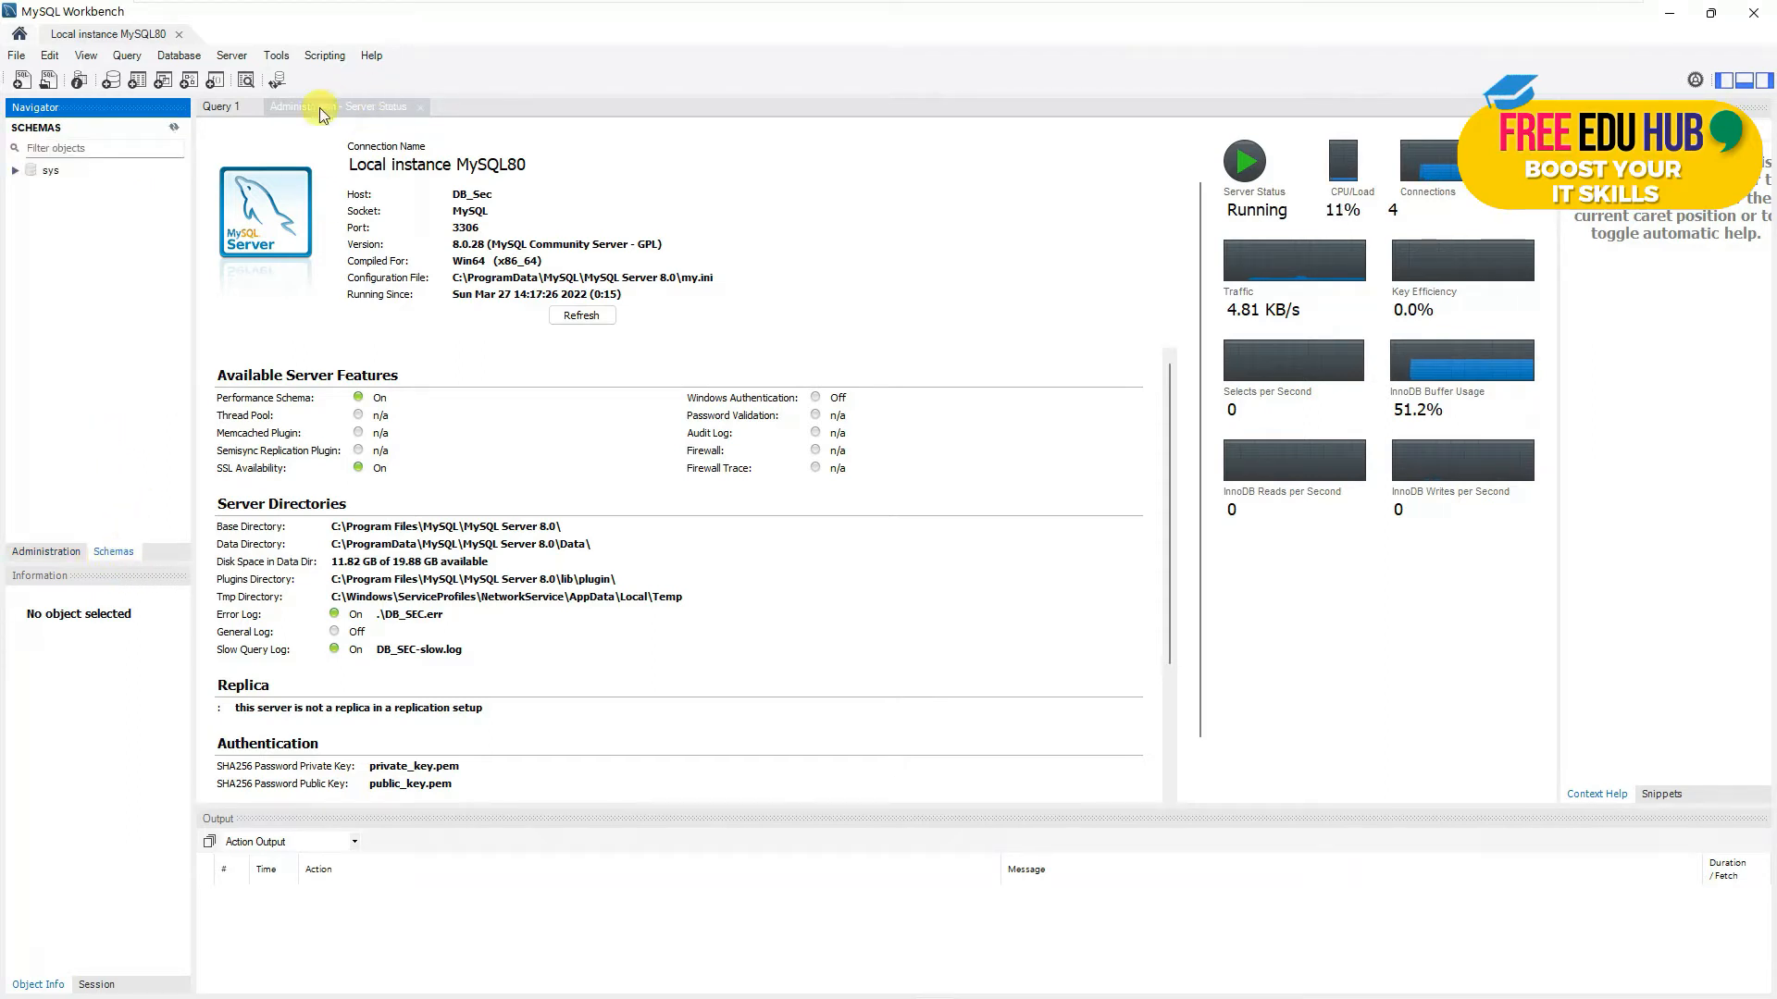
- Close the Server Status and Query 1 tabs, and briefly inspect the sys schema
{"action": "left_click", "coordinate": [418, 108]}
{"action": "left_click", "coordinate": [421, 108]}
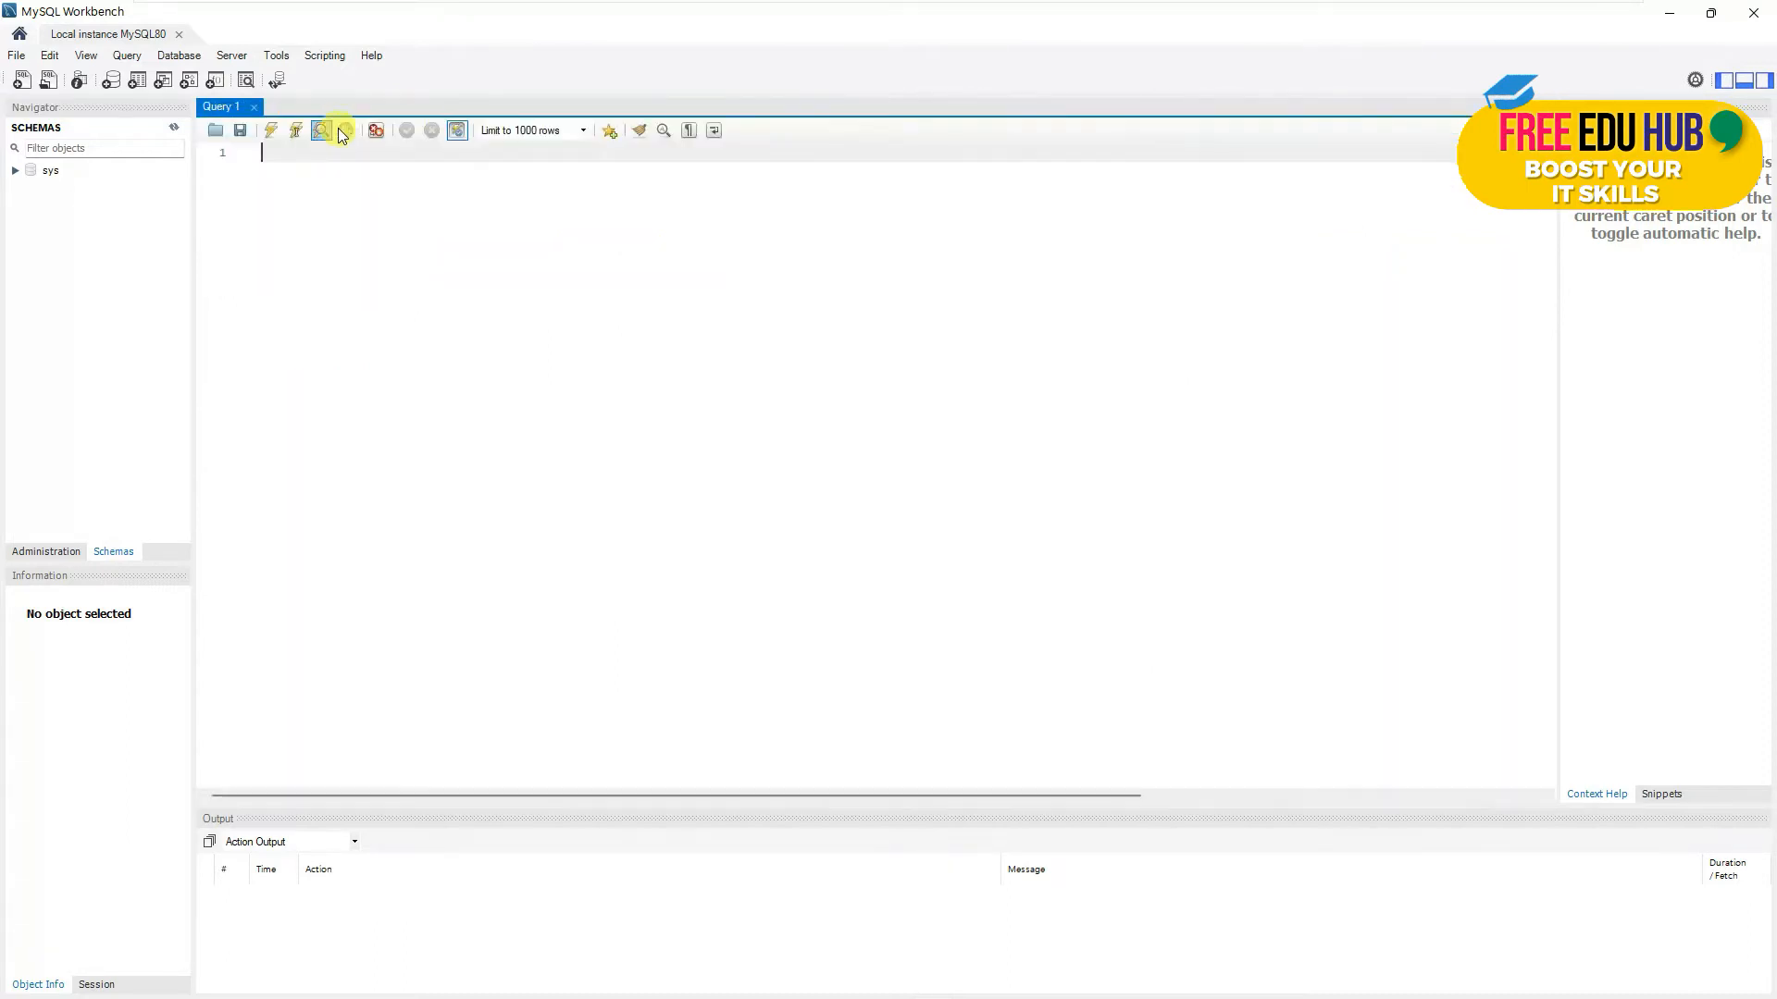
{"action": "left_click", "coordinate": [256, 106]}
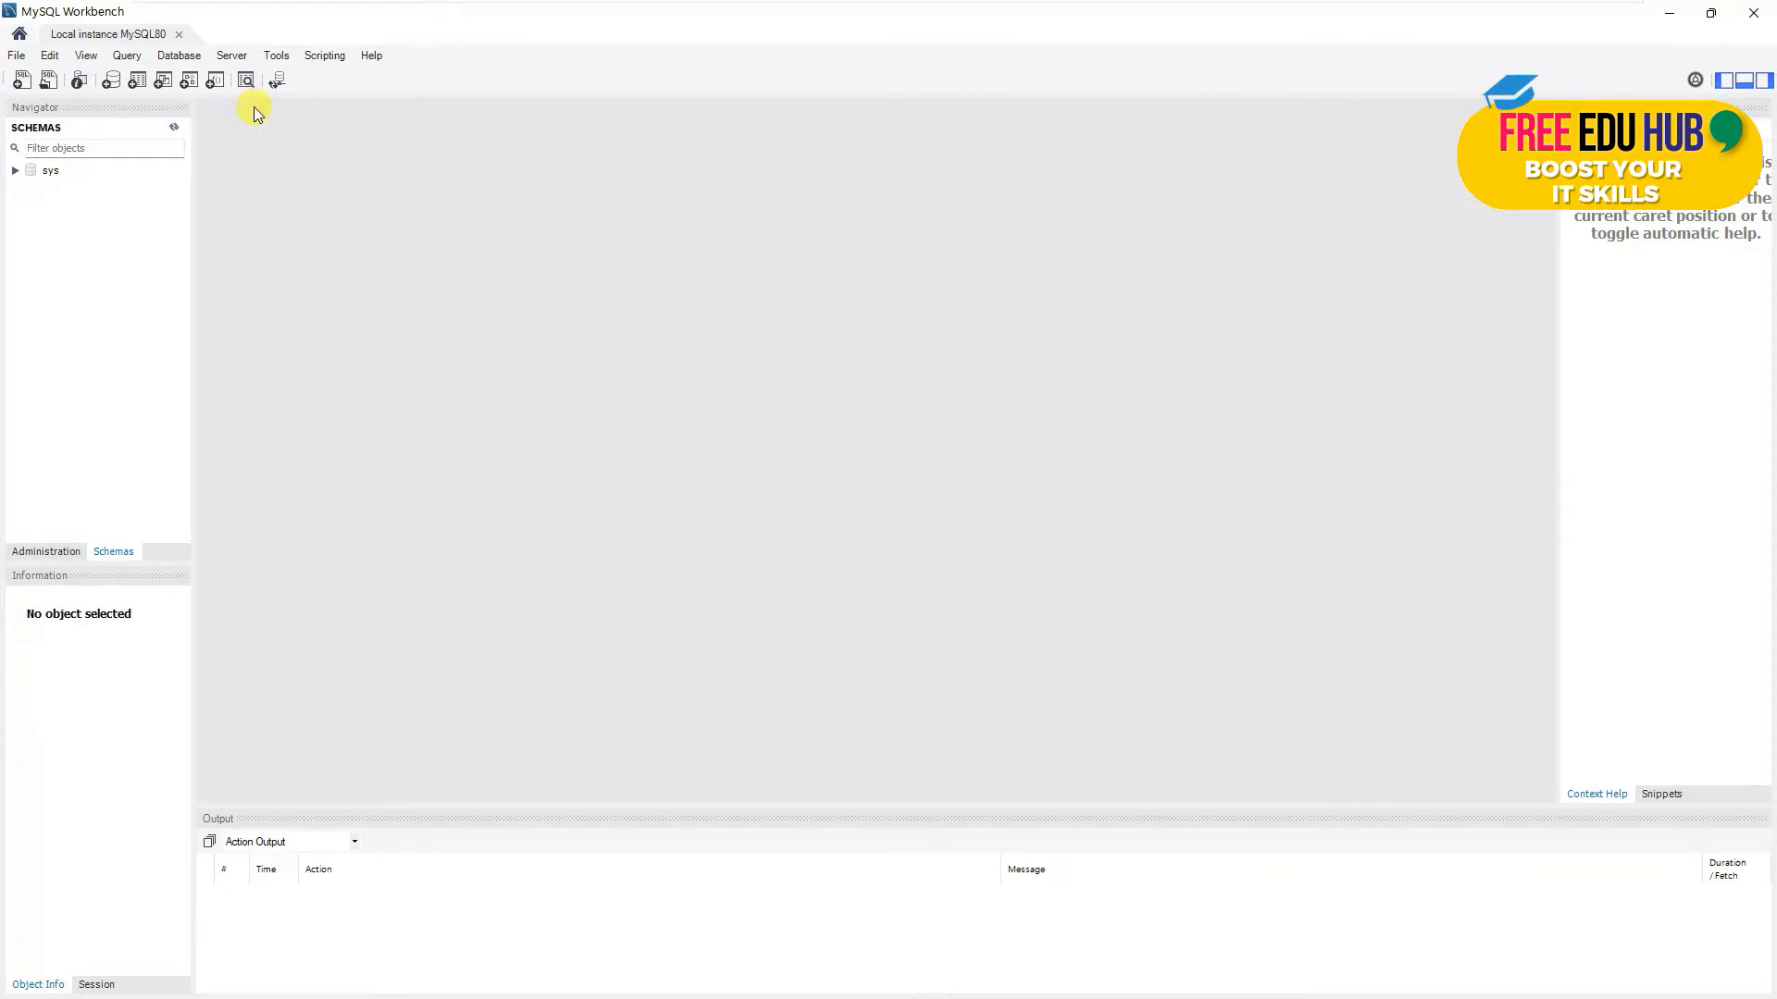
{"action": "left_click", "coordinate": [15, 172]}
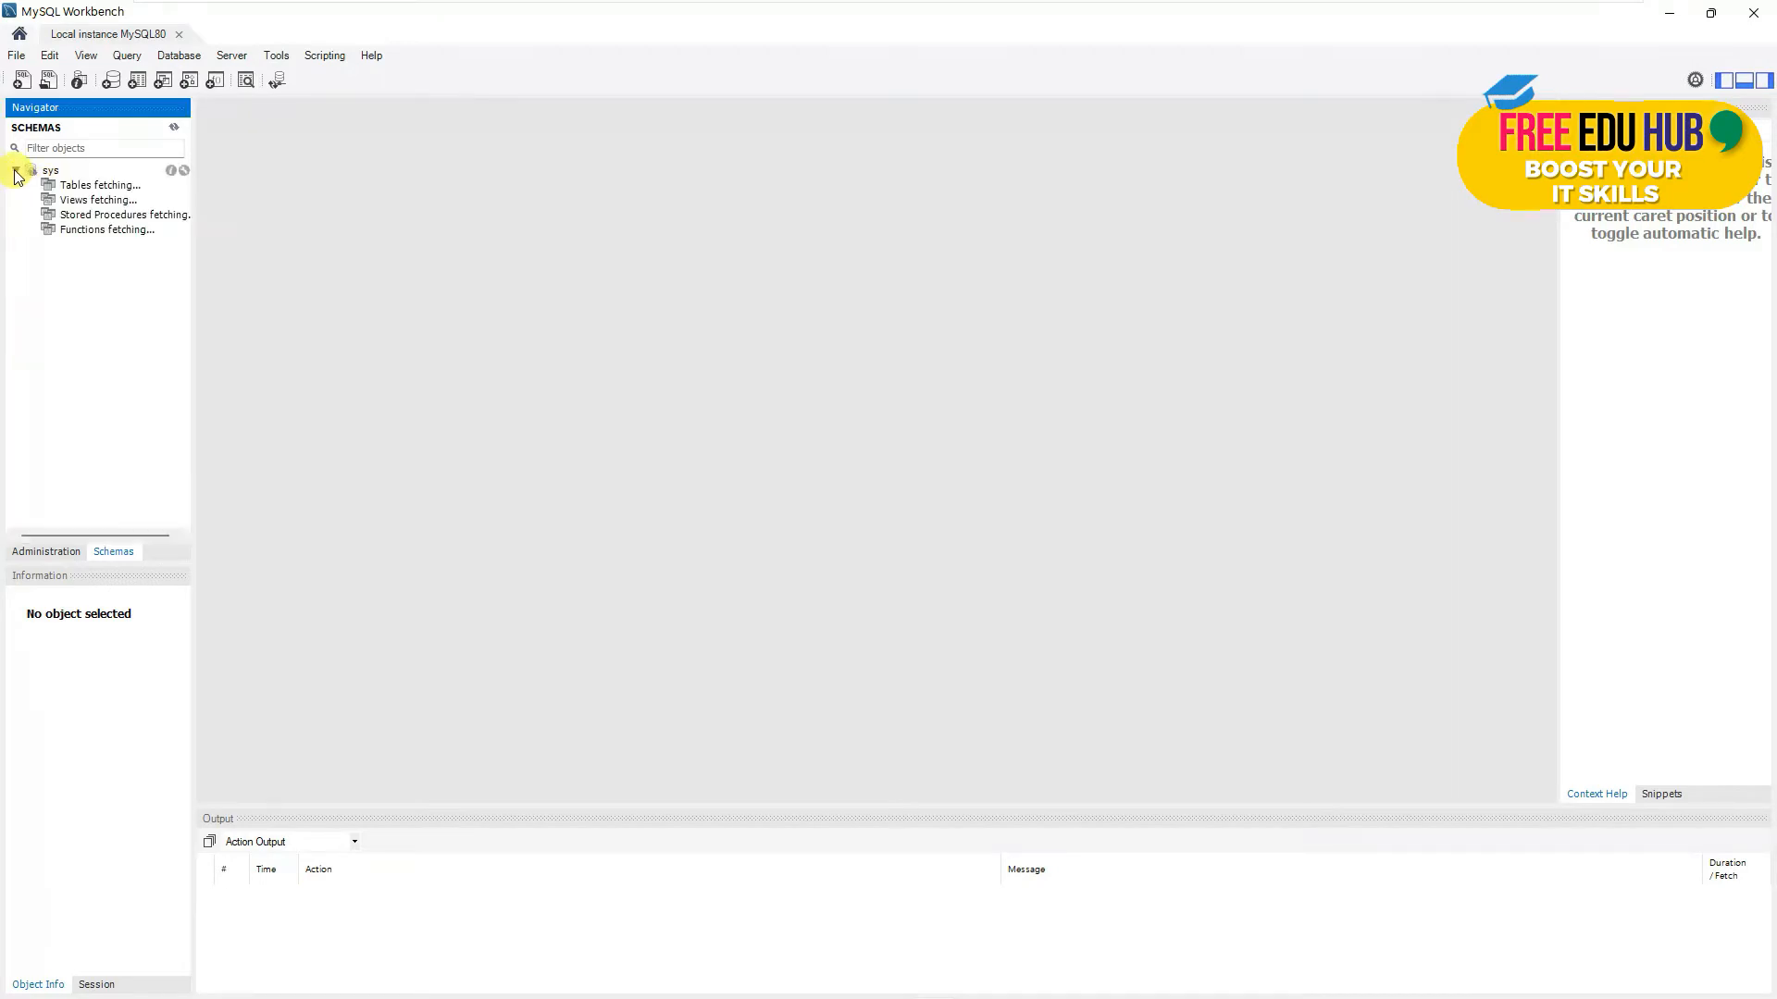
{"action": "left_click", "coordinate": [15, 172]}
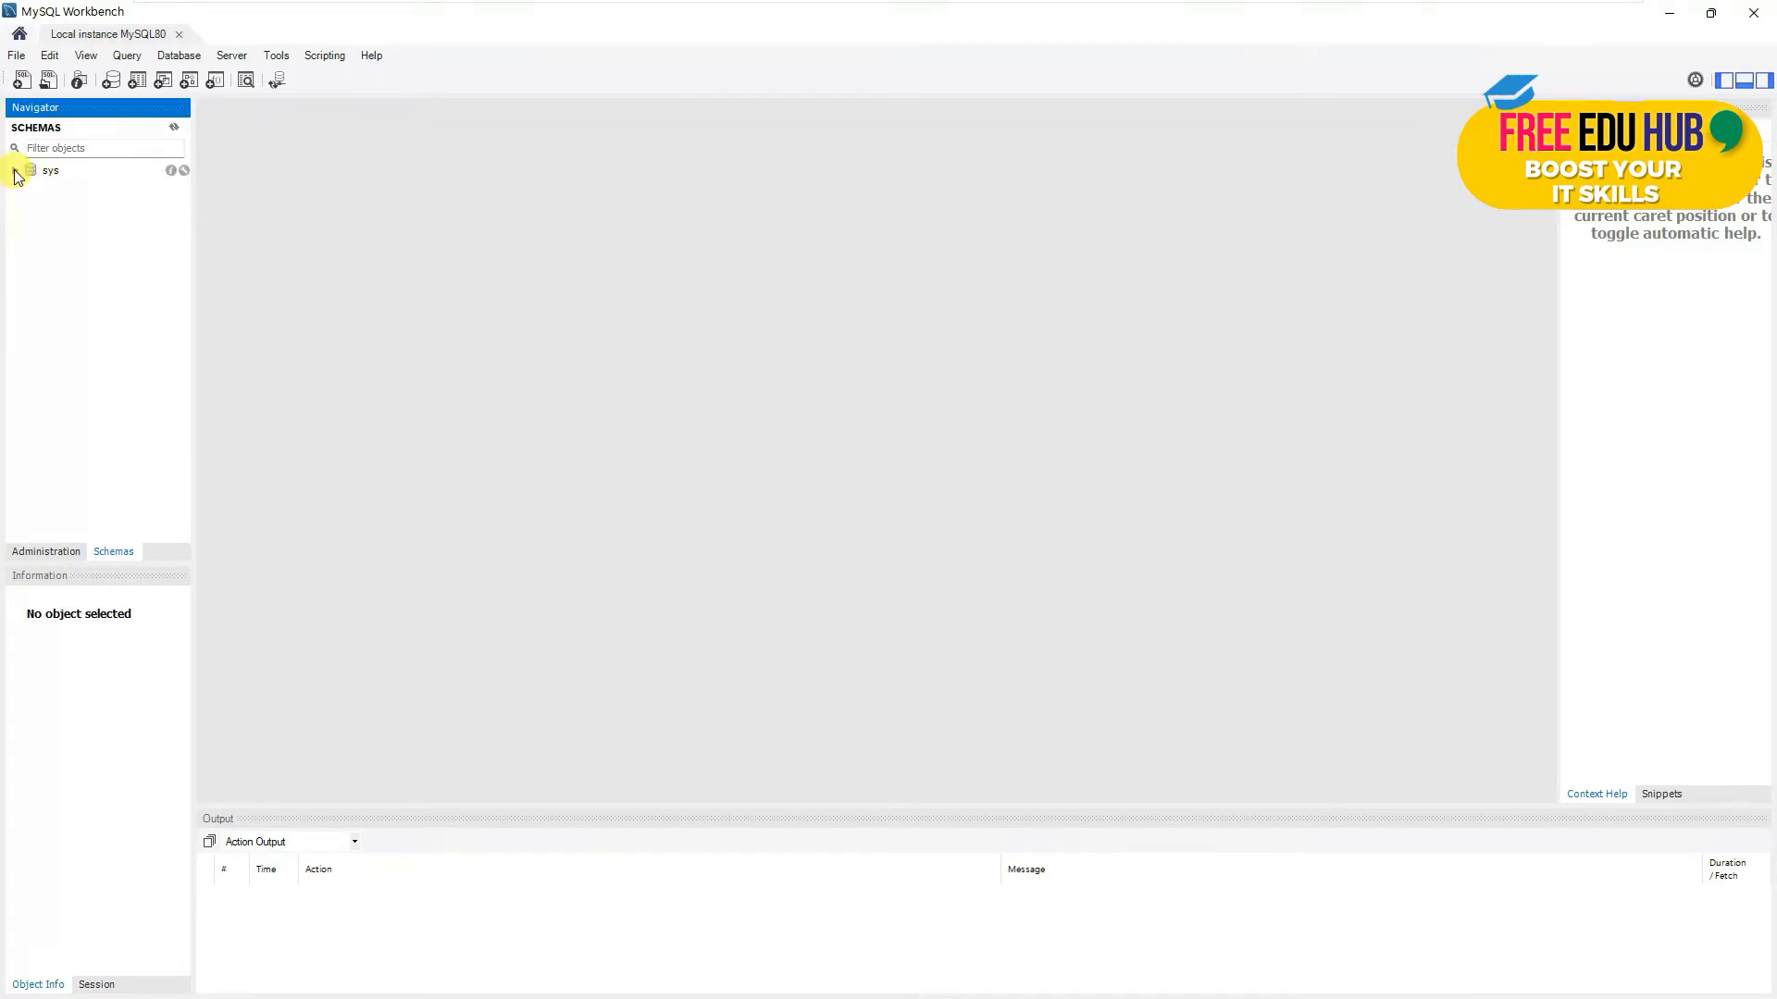
{"action": "right_click", "coordinate": [59, 205]}
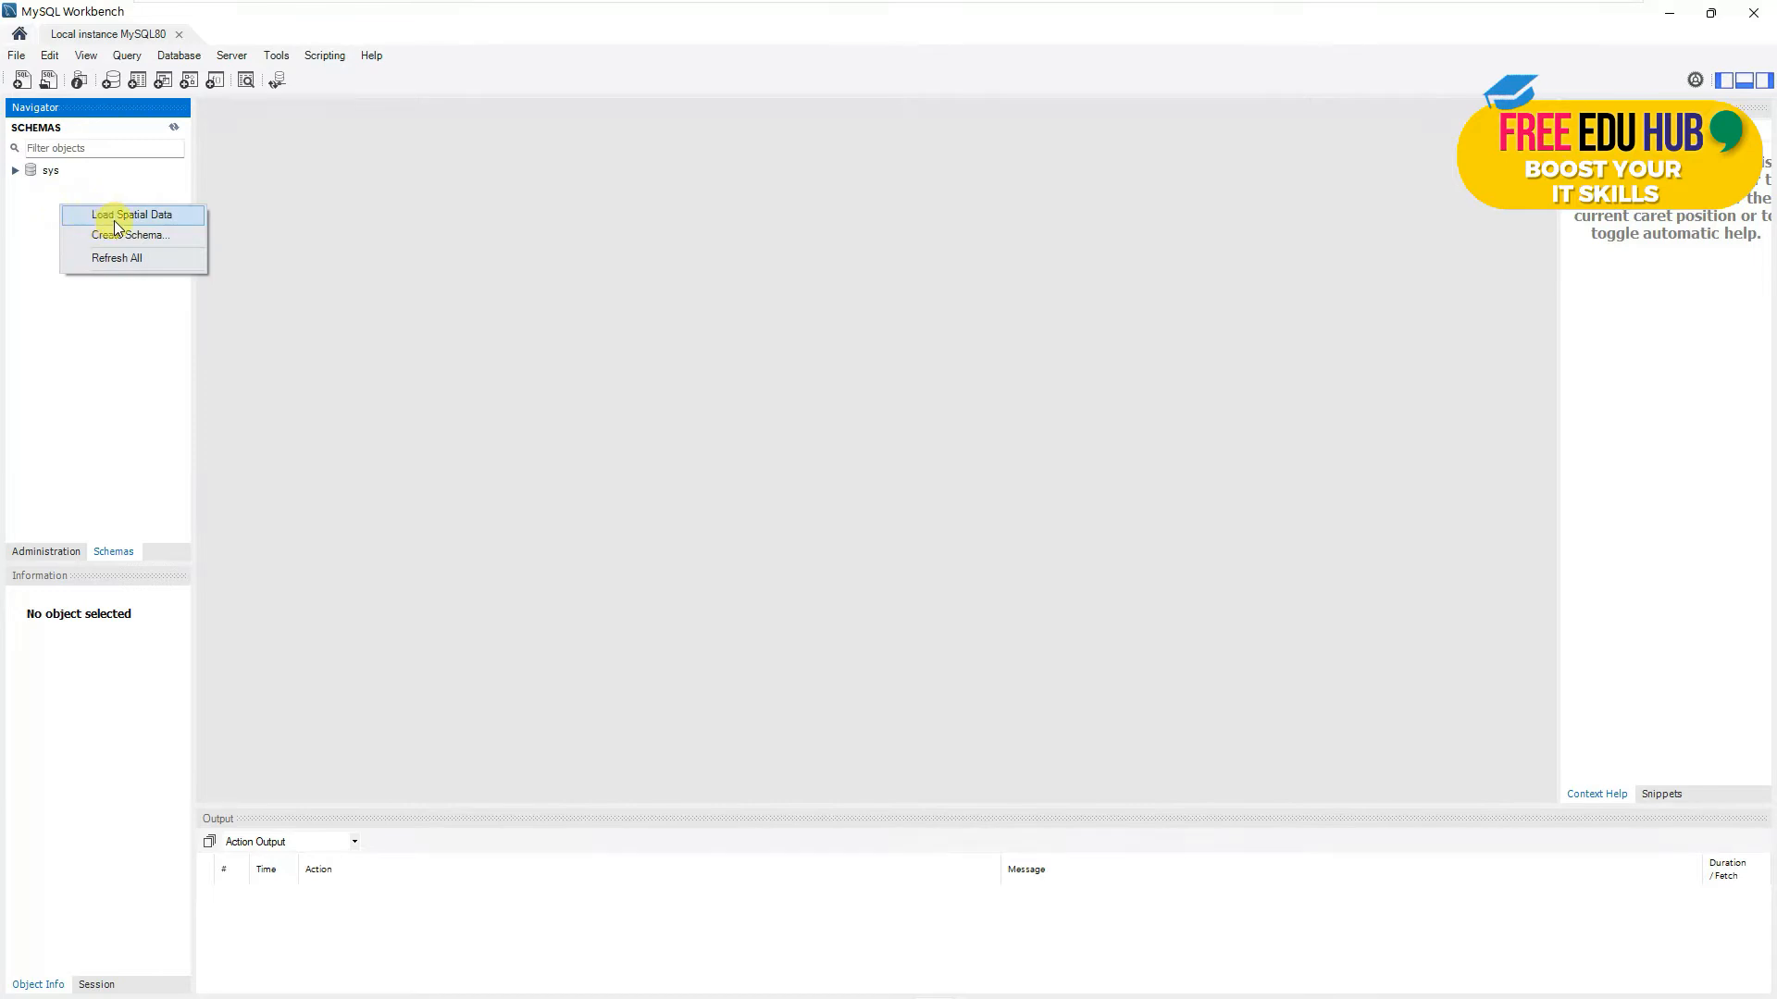
{"action": "left_click", "coordinate": [103, 375]}
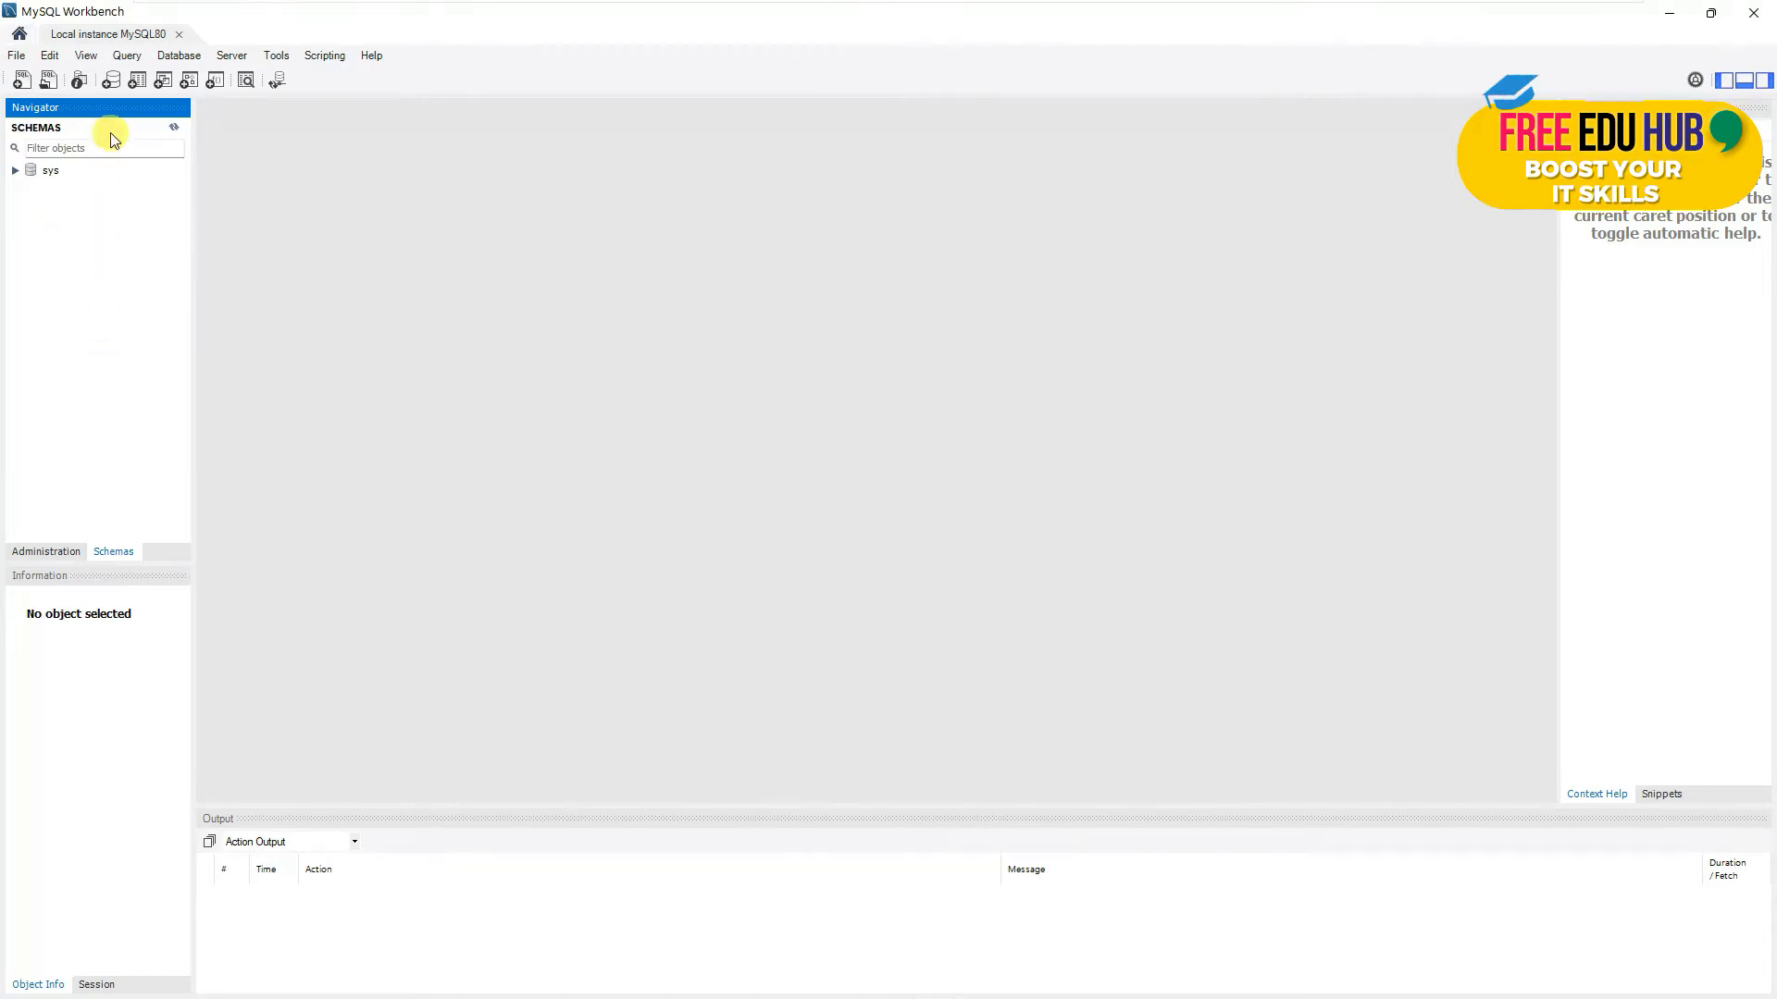
- Start a new schema named test_db with default character set and collation
{"action": "left_click", "coordinate": [110, 82]}
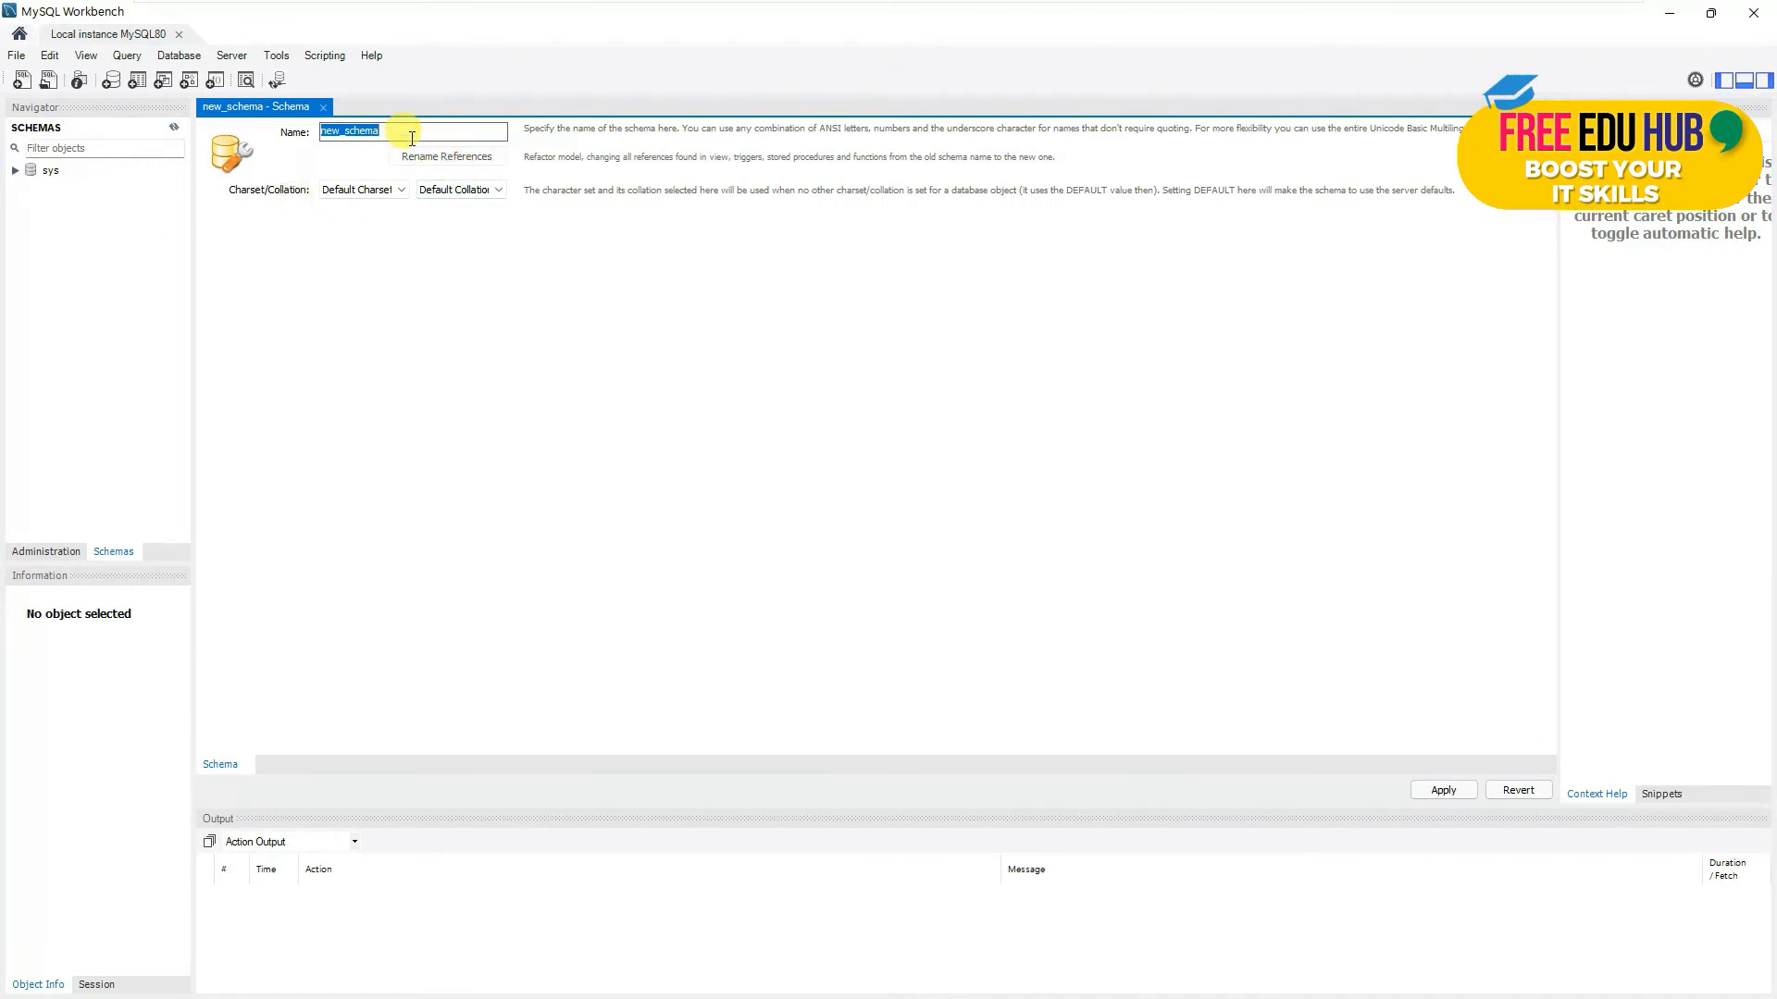
{"action": "type", "text": "test_db"}
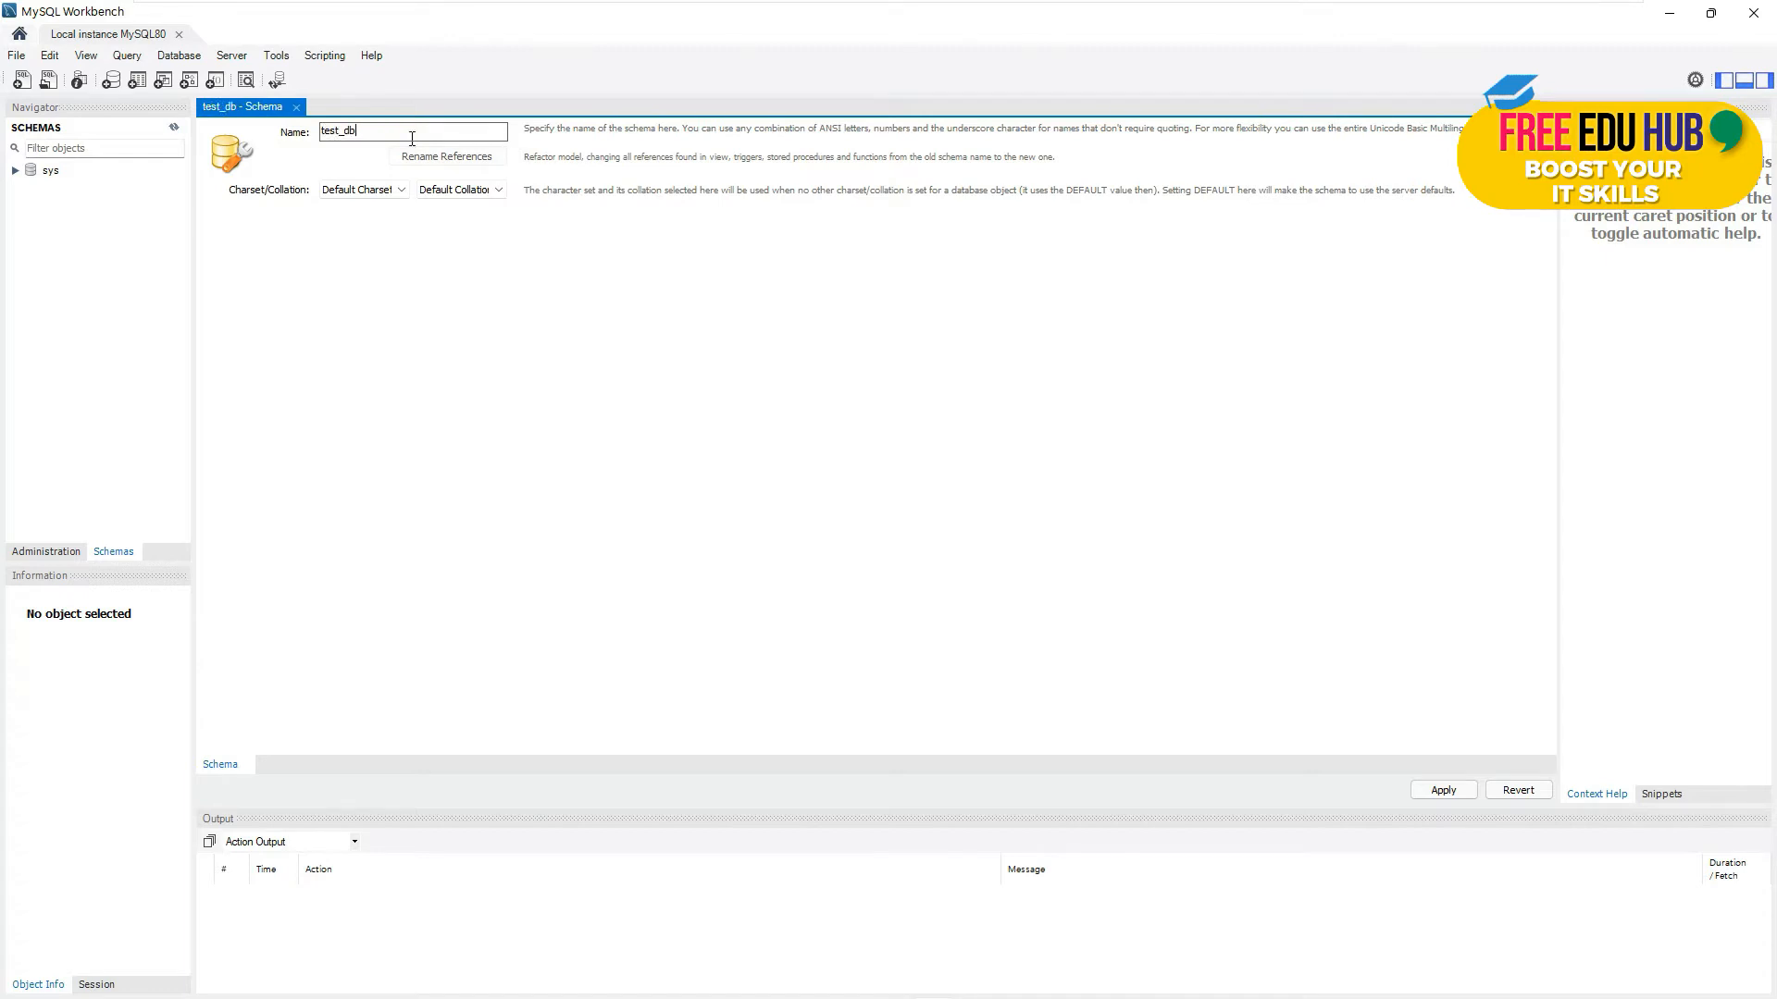
{"action": "left_click", "coordinate": [371, 192]}
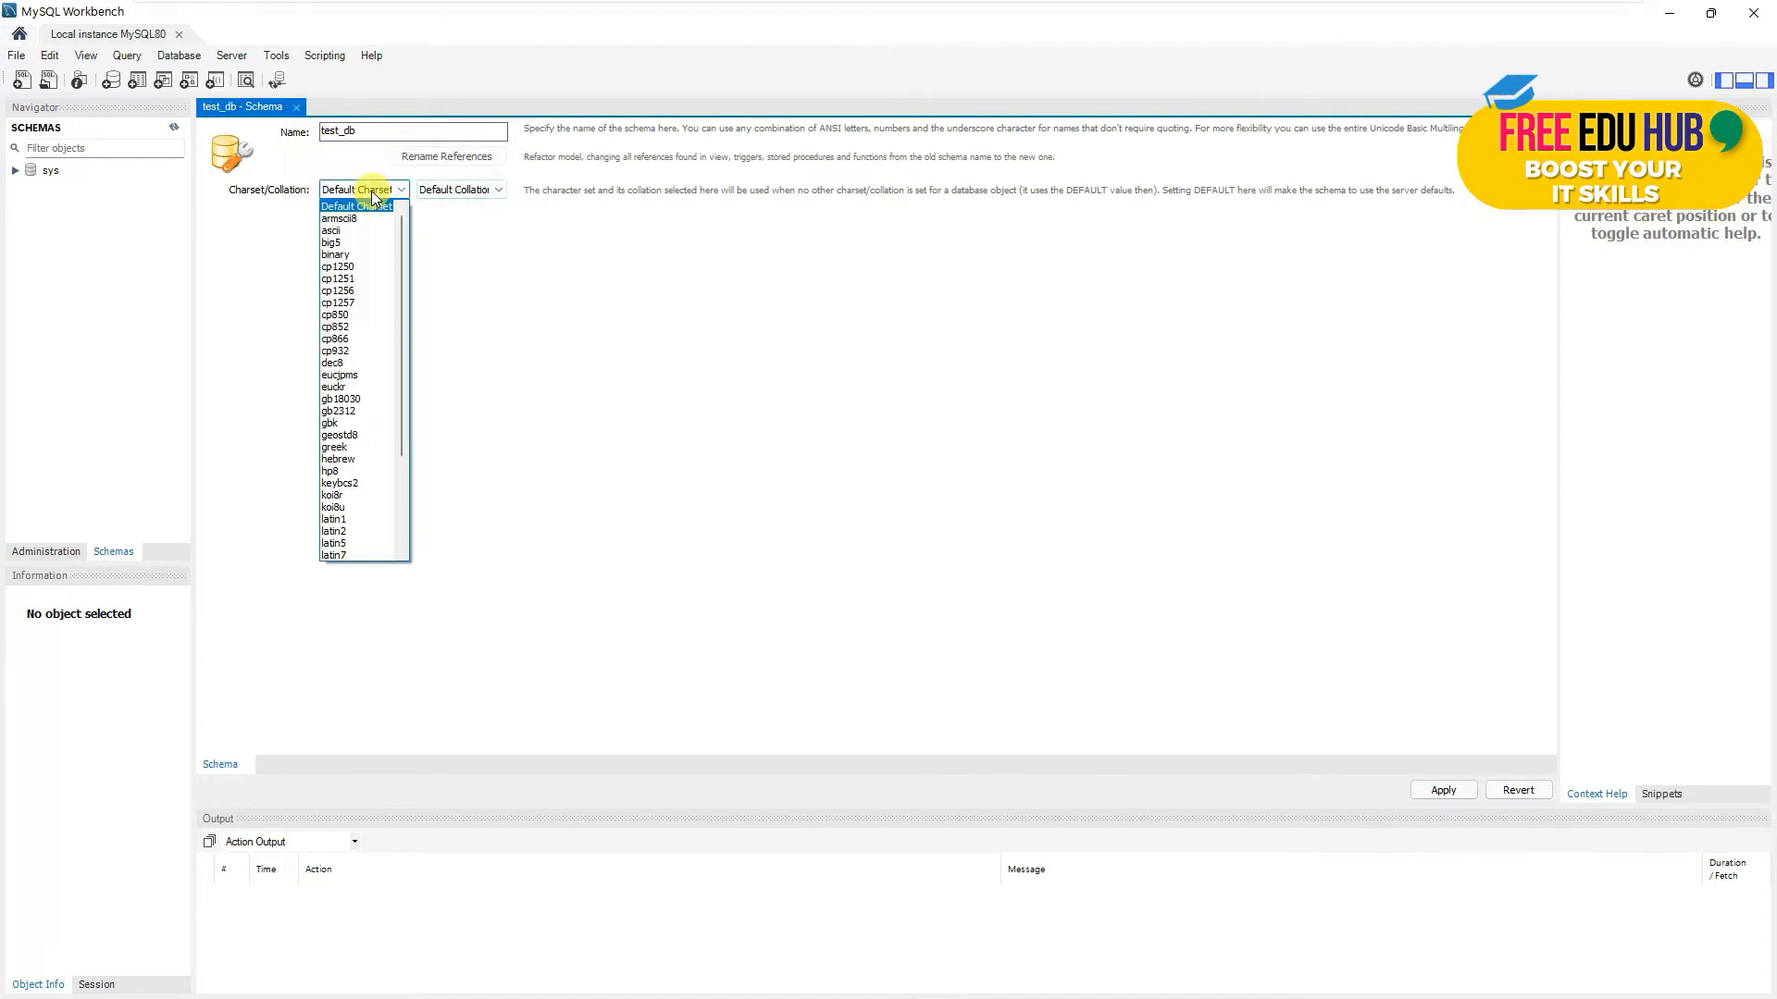
{"action": "left_click", "coordinate": [372, 192]}
{"action": "left_click", "coordinate": [459, 190]}
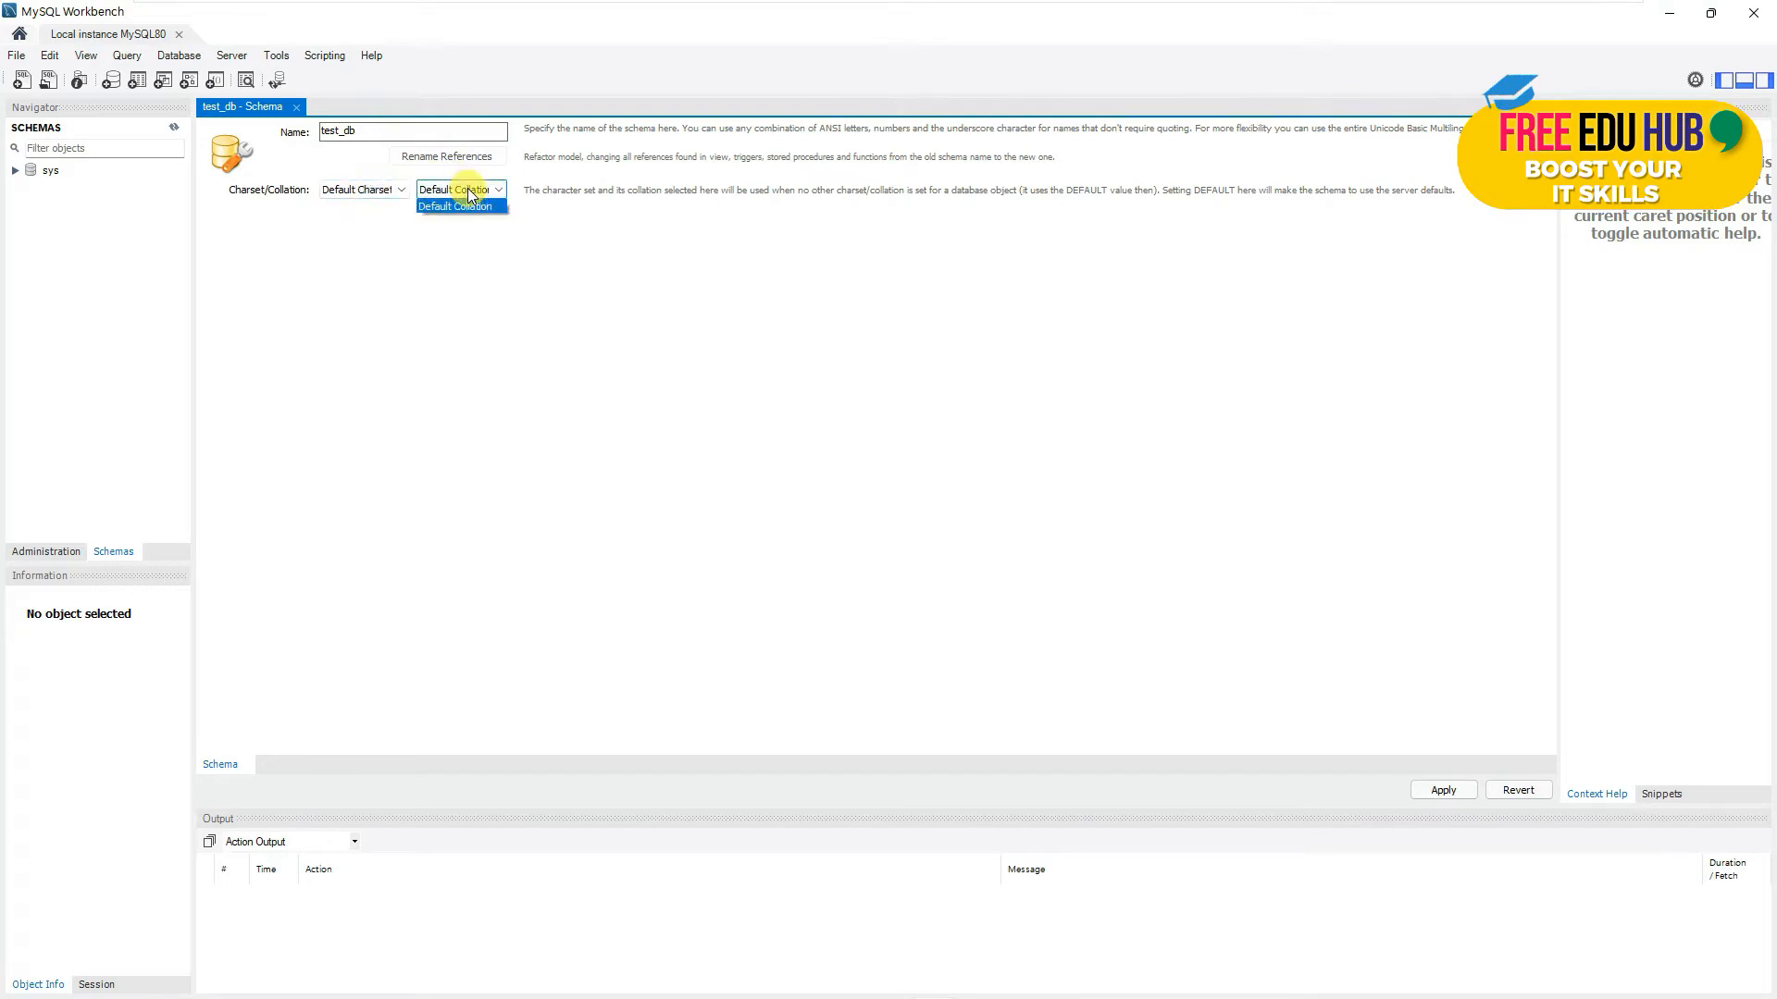
{"action": "left_click", "coordinate": [360, 197]}
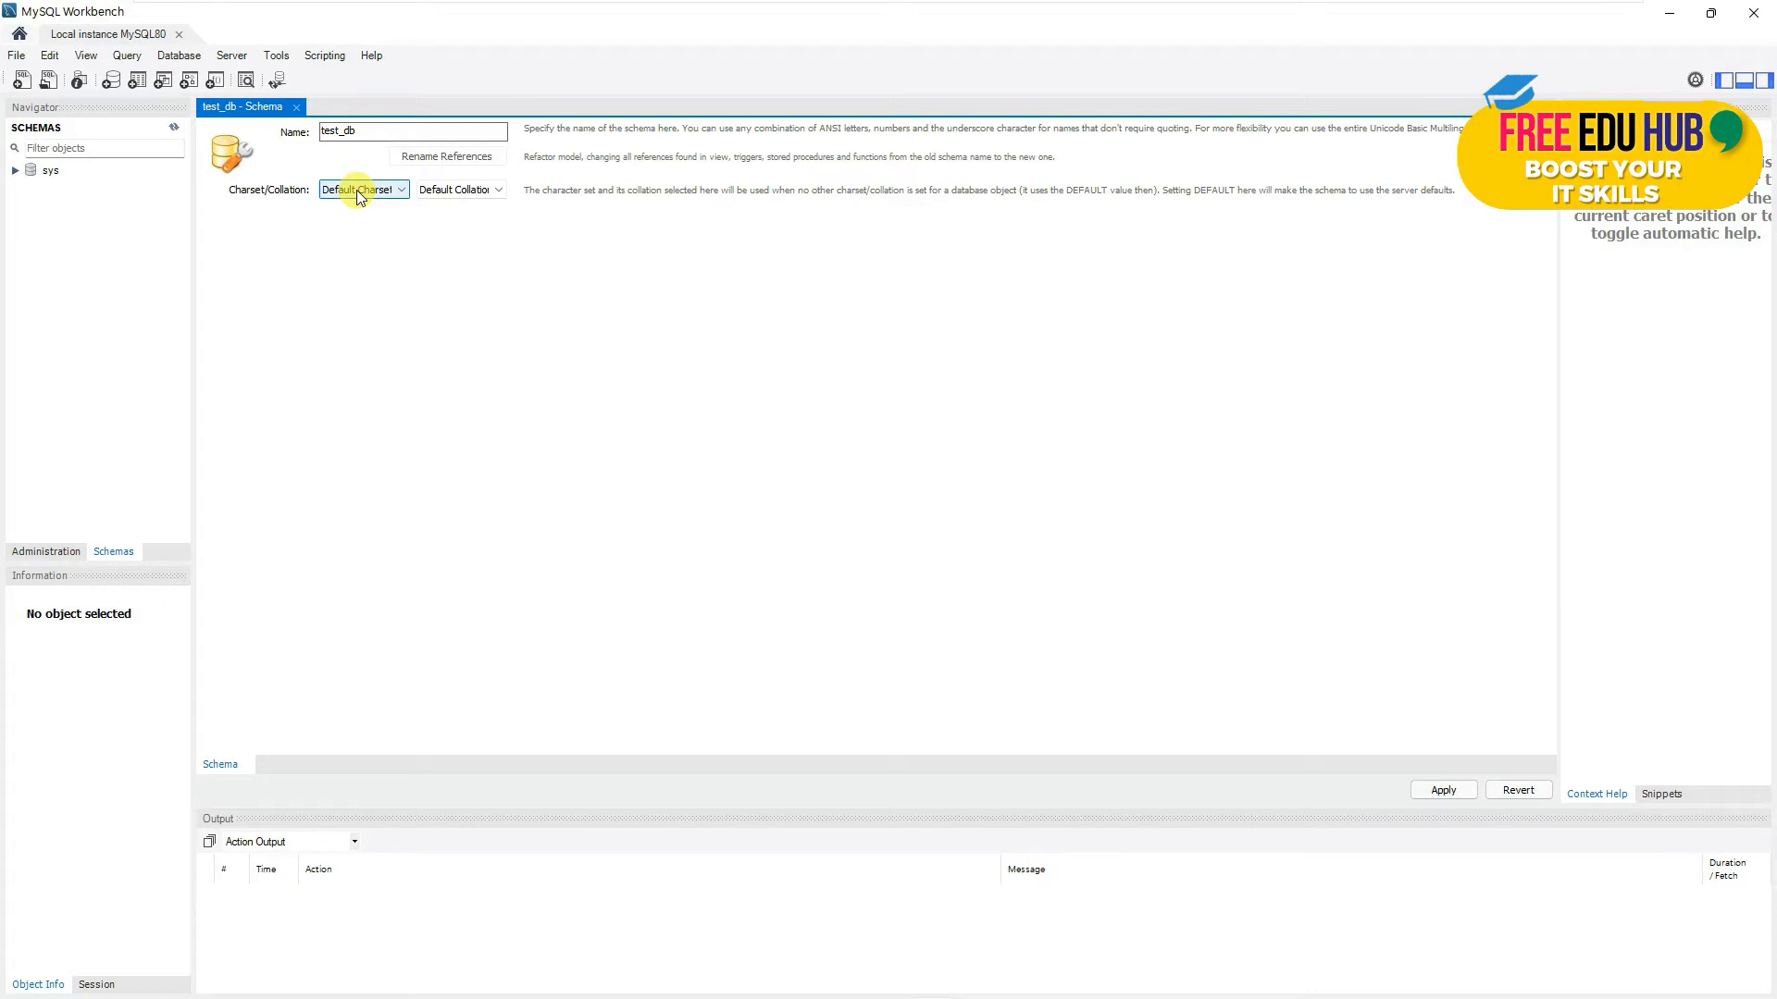
{"action": "left_click", "coordinate": [360, 197]}
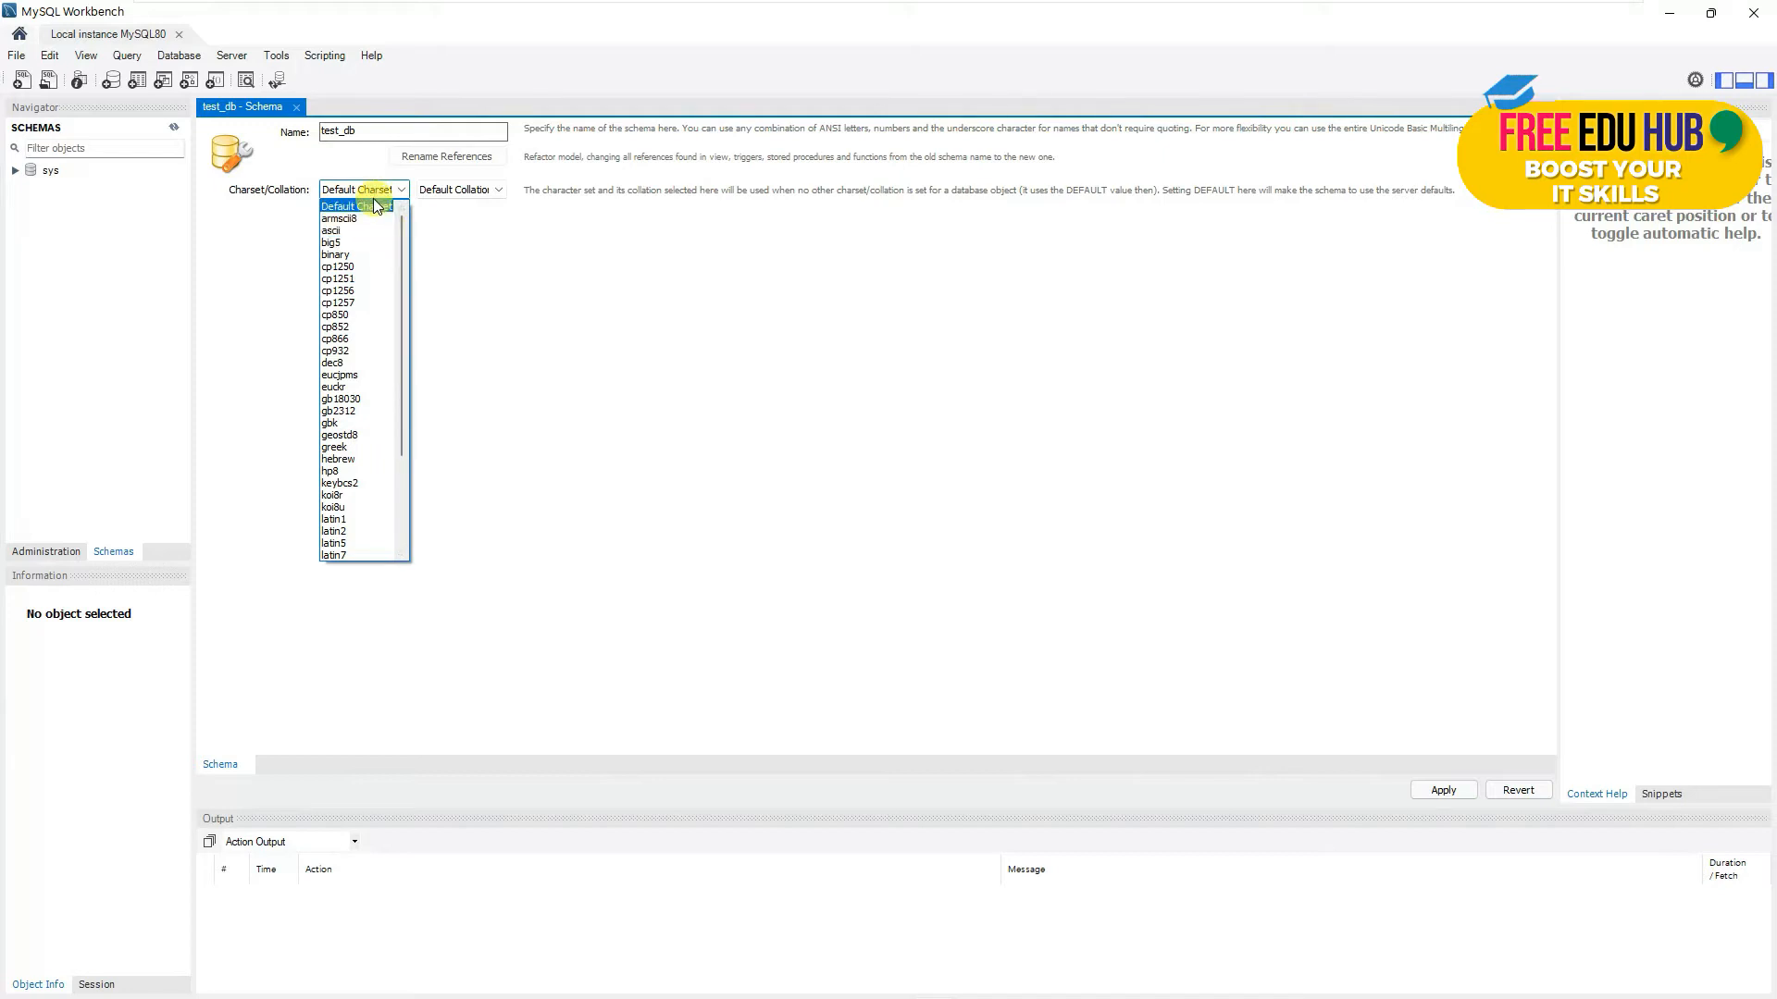
{"action": "left_click", "coordinate": [568, 315]}
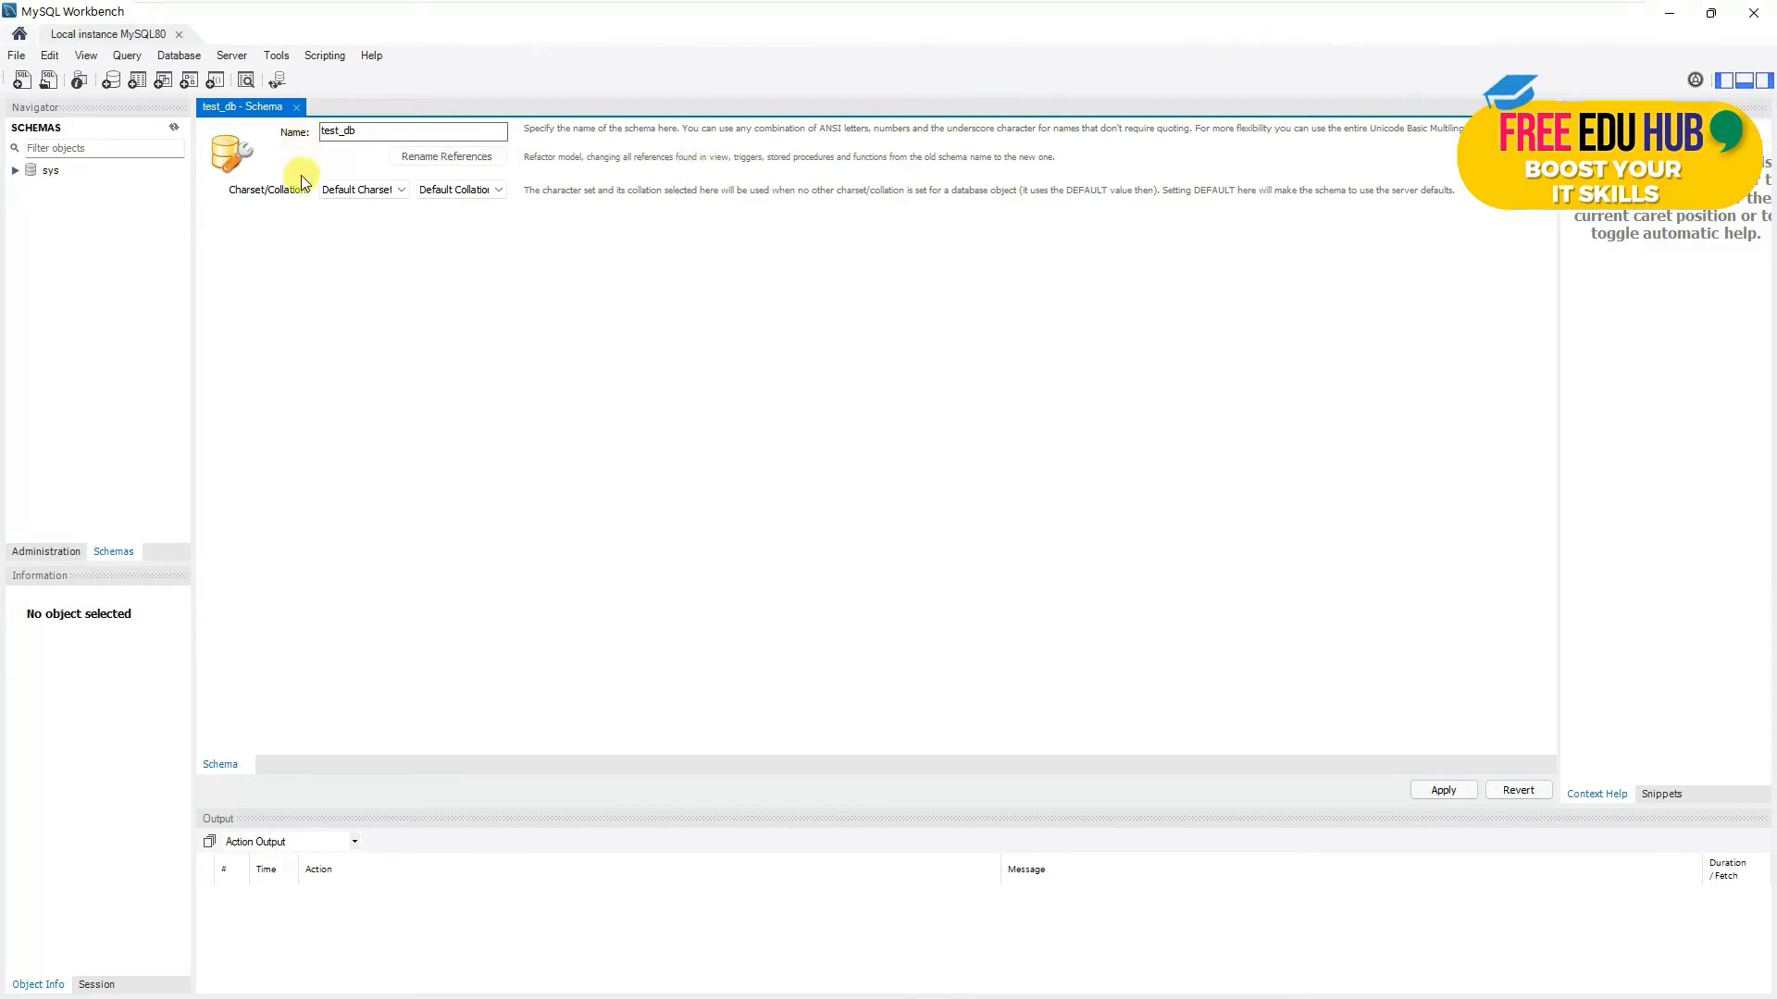
- Apply the CREATE SCHEMA `test_db` script with Default algorithm and lock type
{"action": "left_click", "coordinate": [1441, 791]}
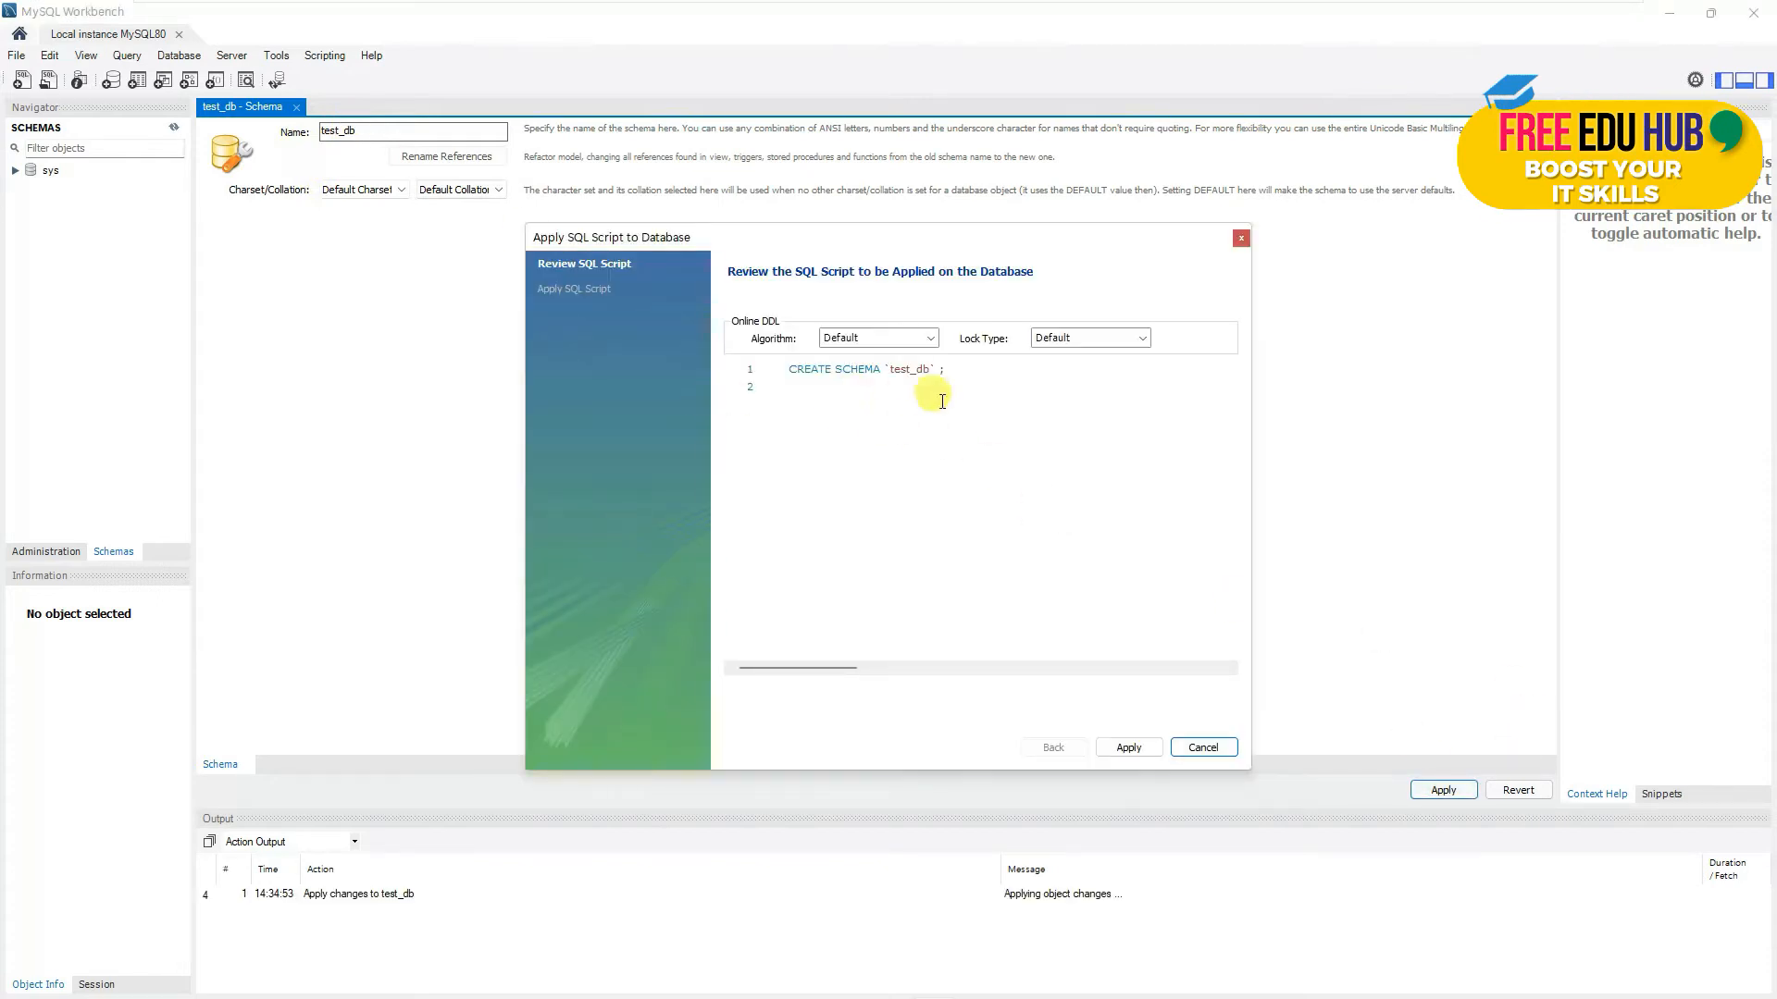
{"action": "left_click_drag", "start_coordinate": [786, 368], "coordinate": [954, 368]}
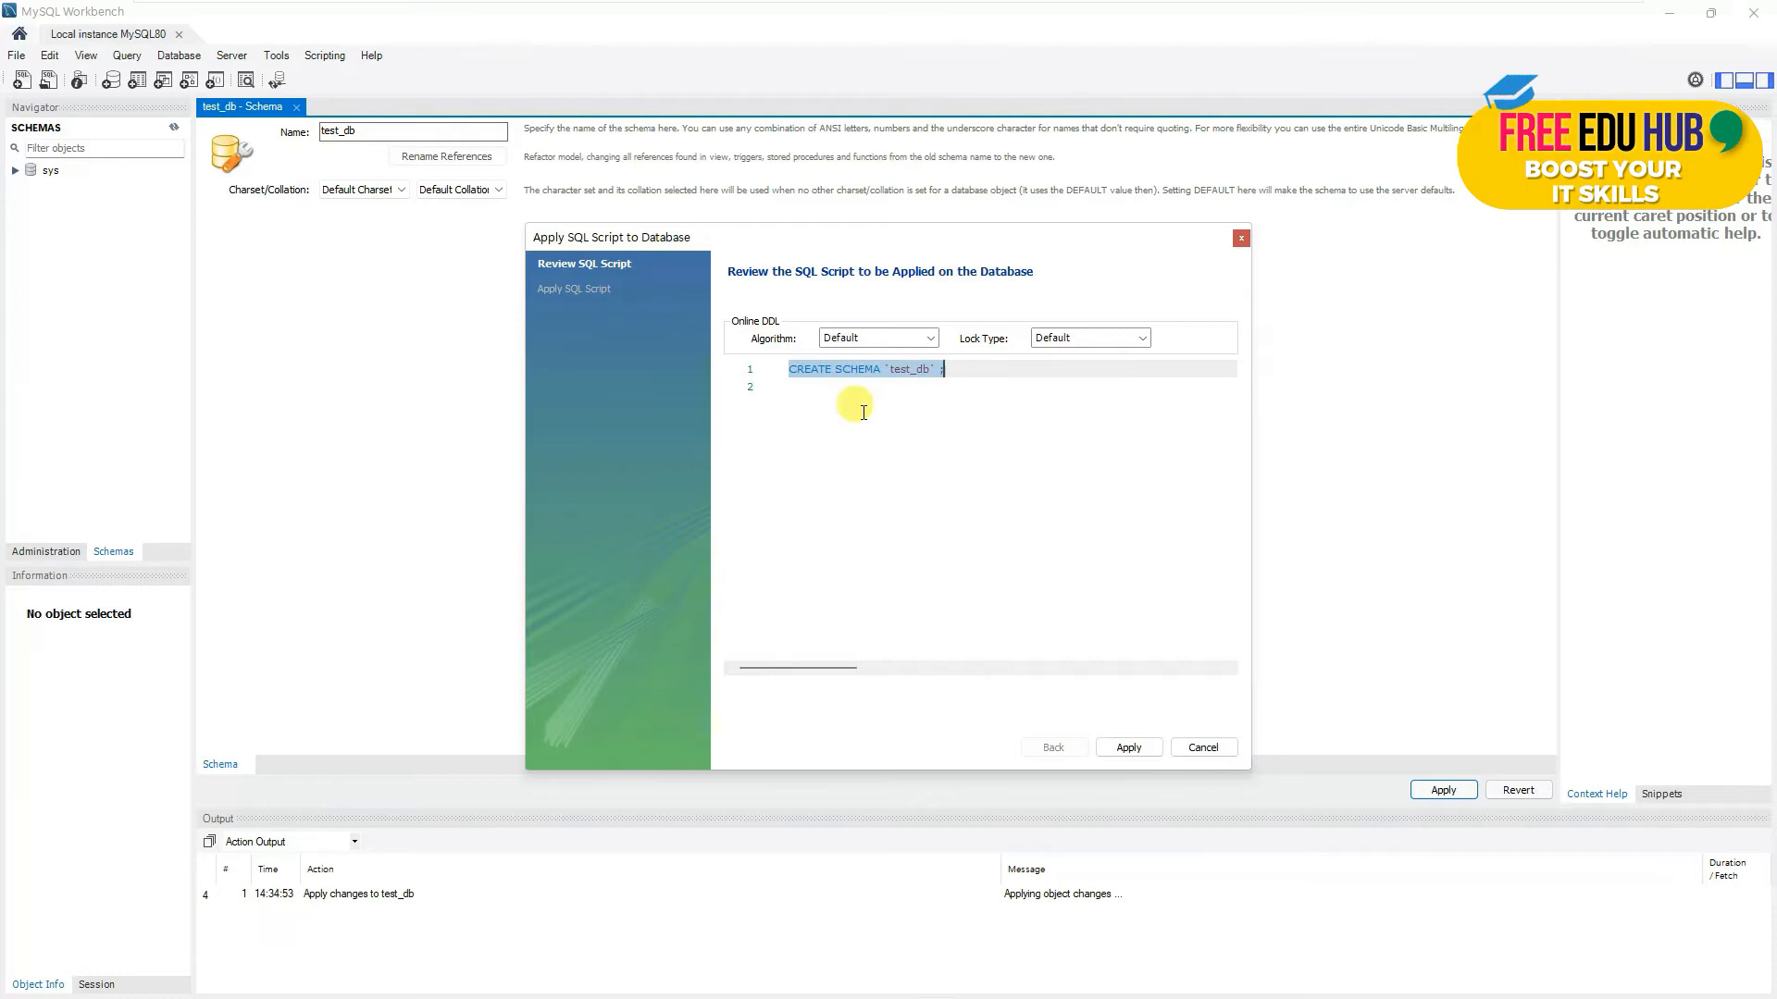
{"action": "left_click", "coordinate": [933, 338]}
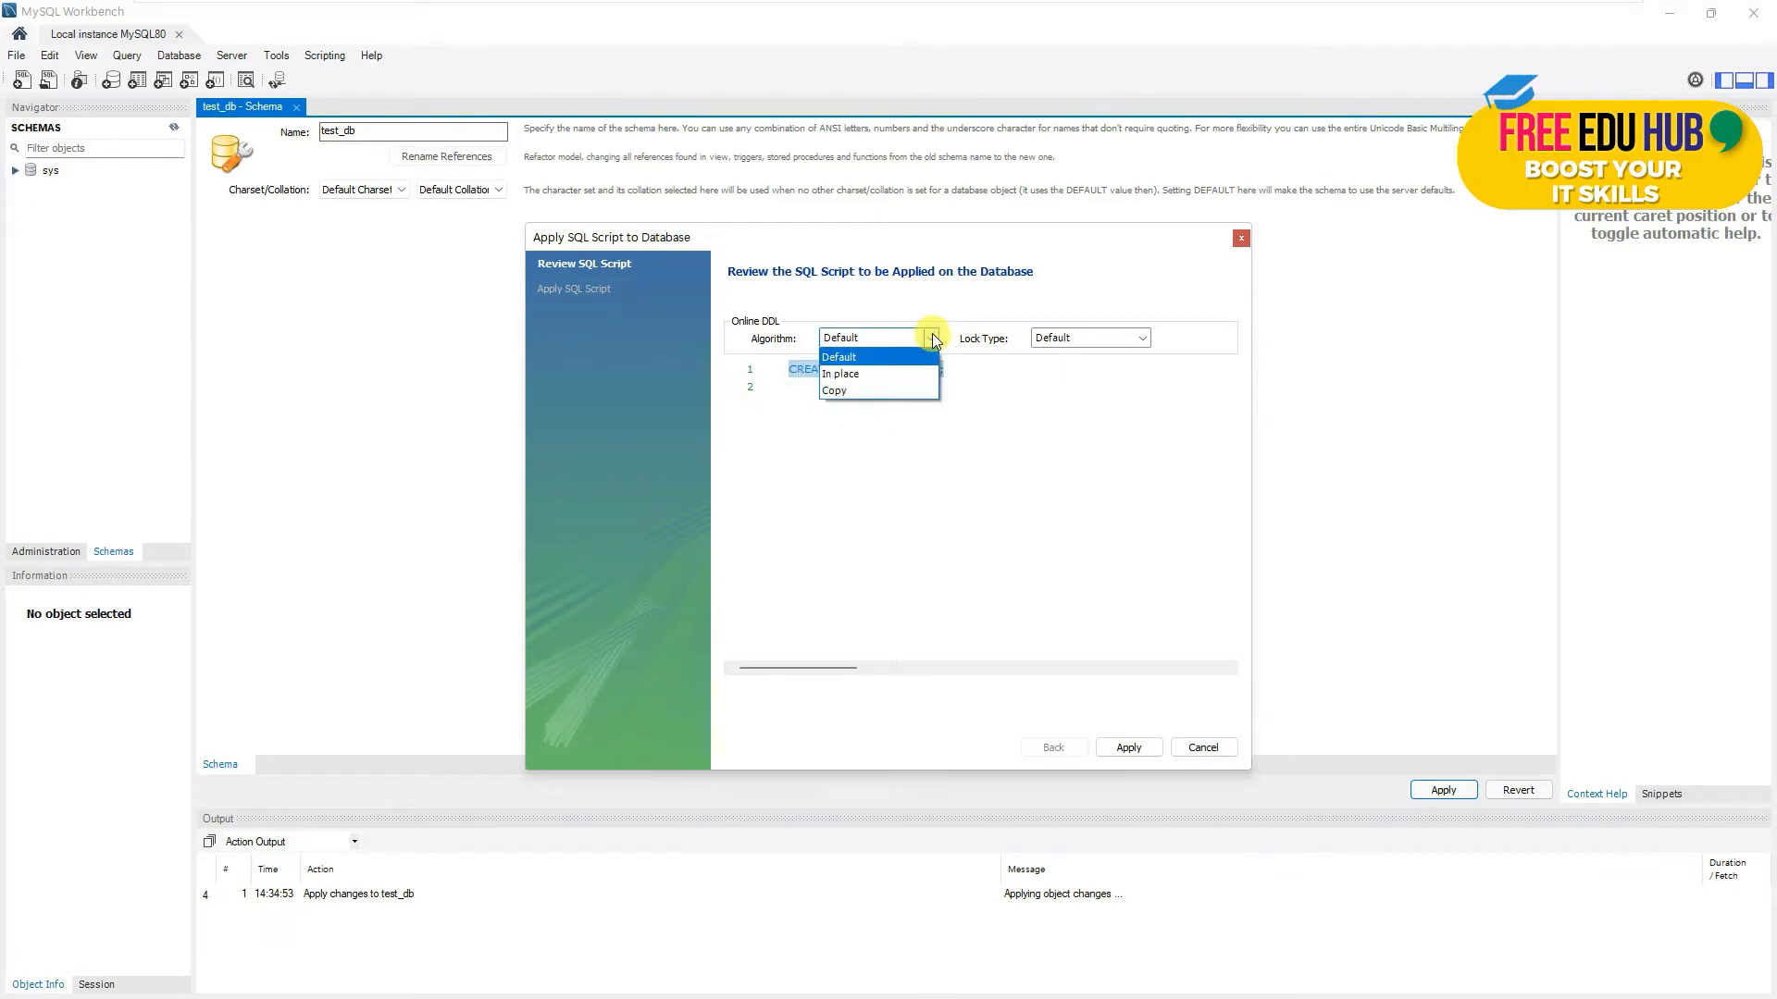
{"action": "left_click", "coordinate": [933, 338]}
{"action": "left_click", "coordinate": [1146, 337]}
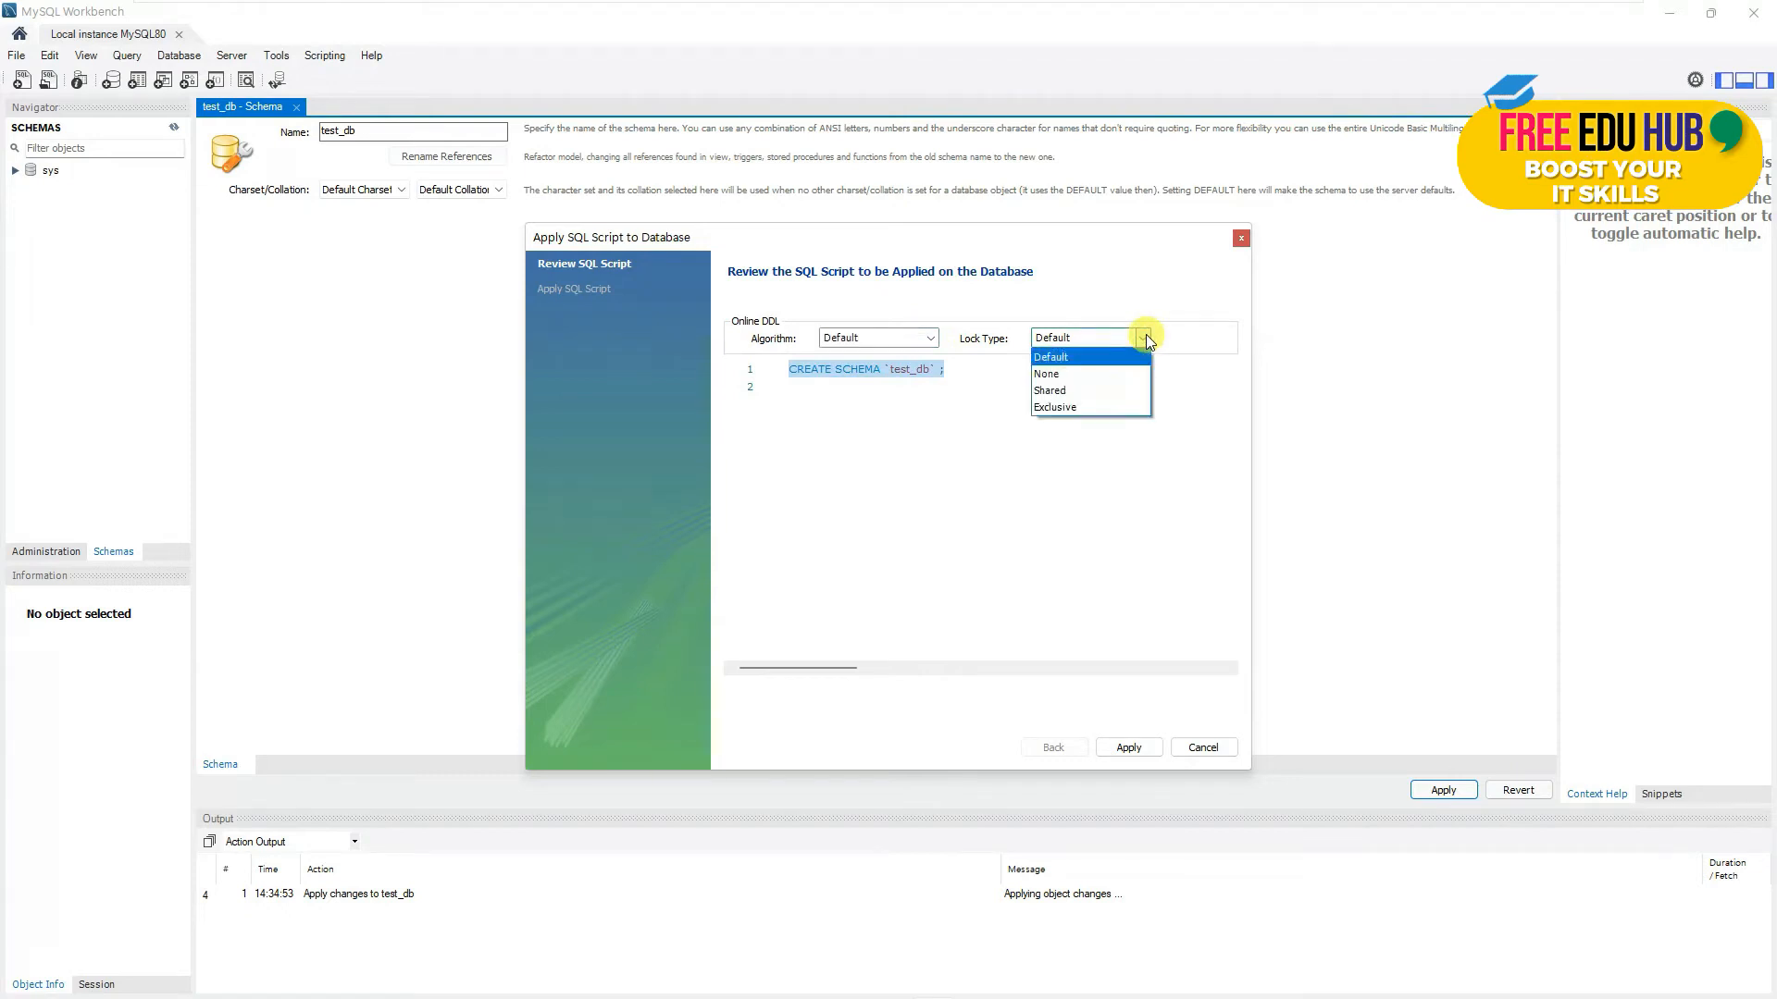
{"action": "left_click", "coordinate": [1146, 336]}
{"action": "left_click", "coordinate": [1127, 748]}
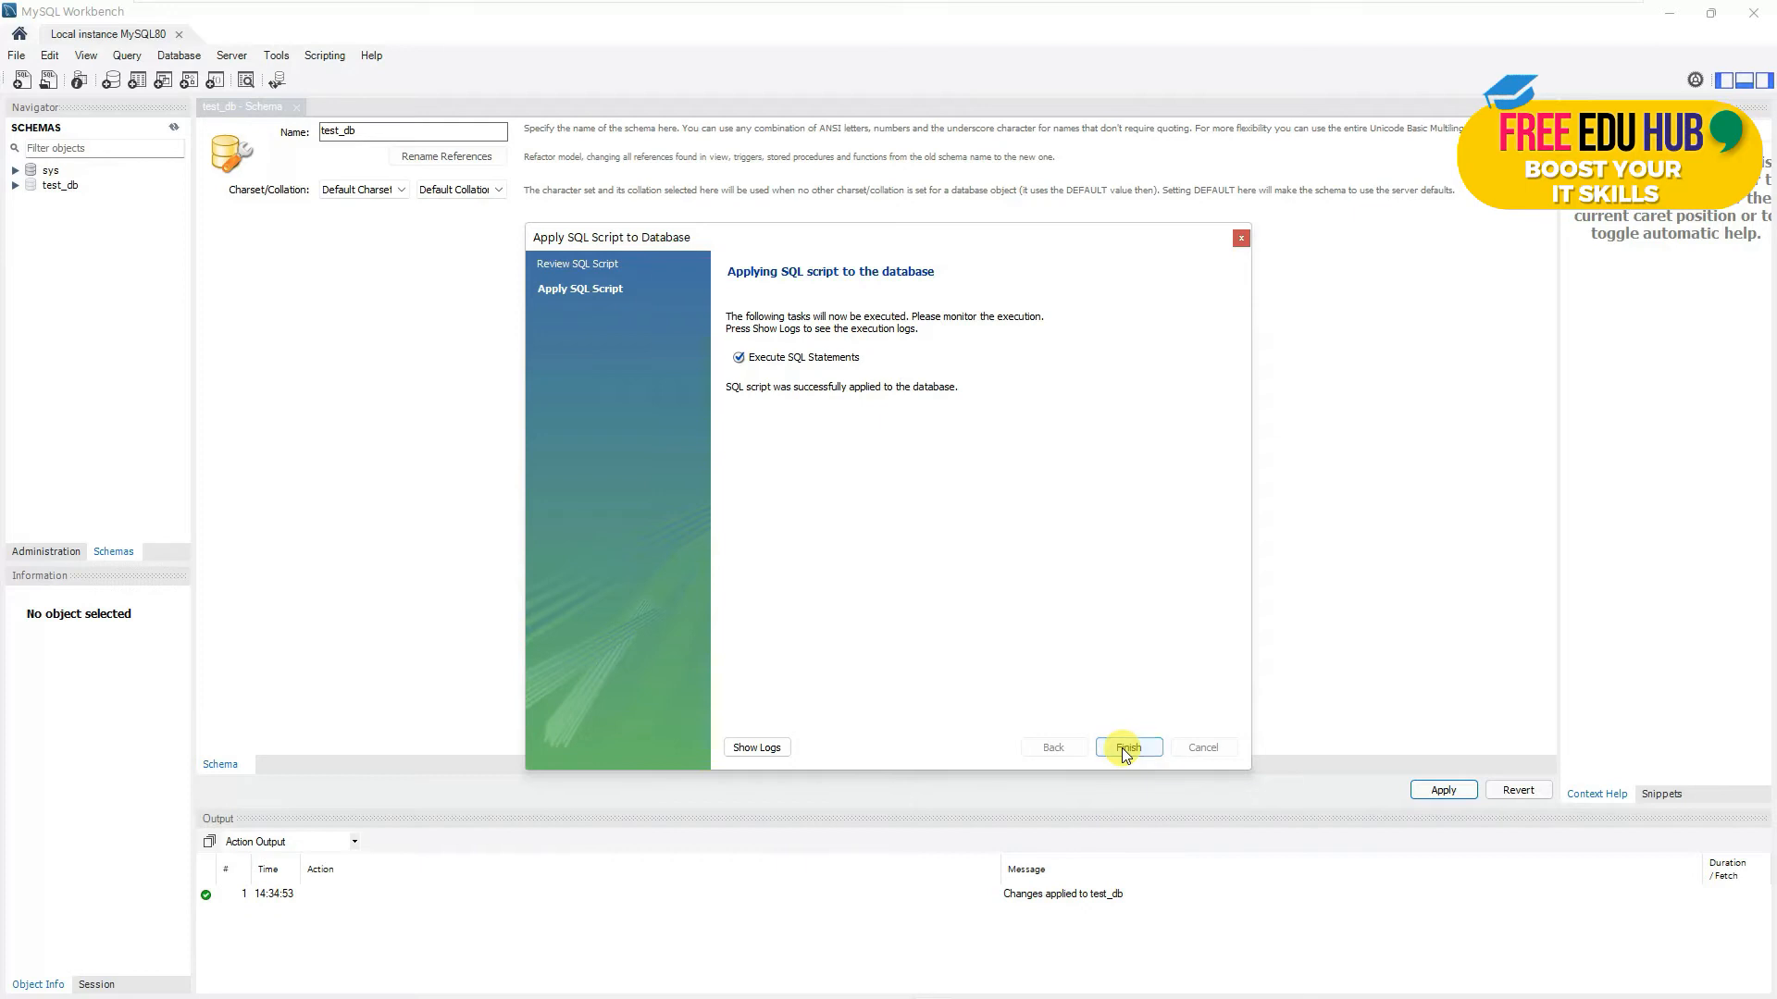
{"action": "left_click", "coordinate": [1127, 748]}
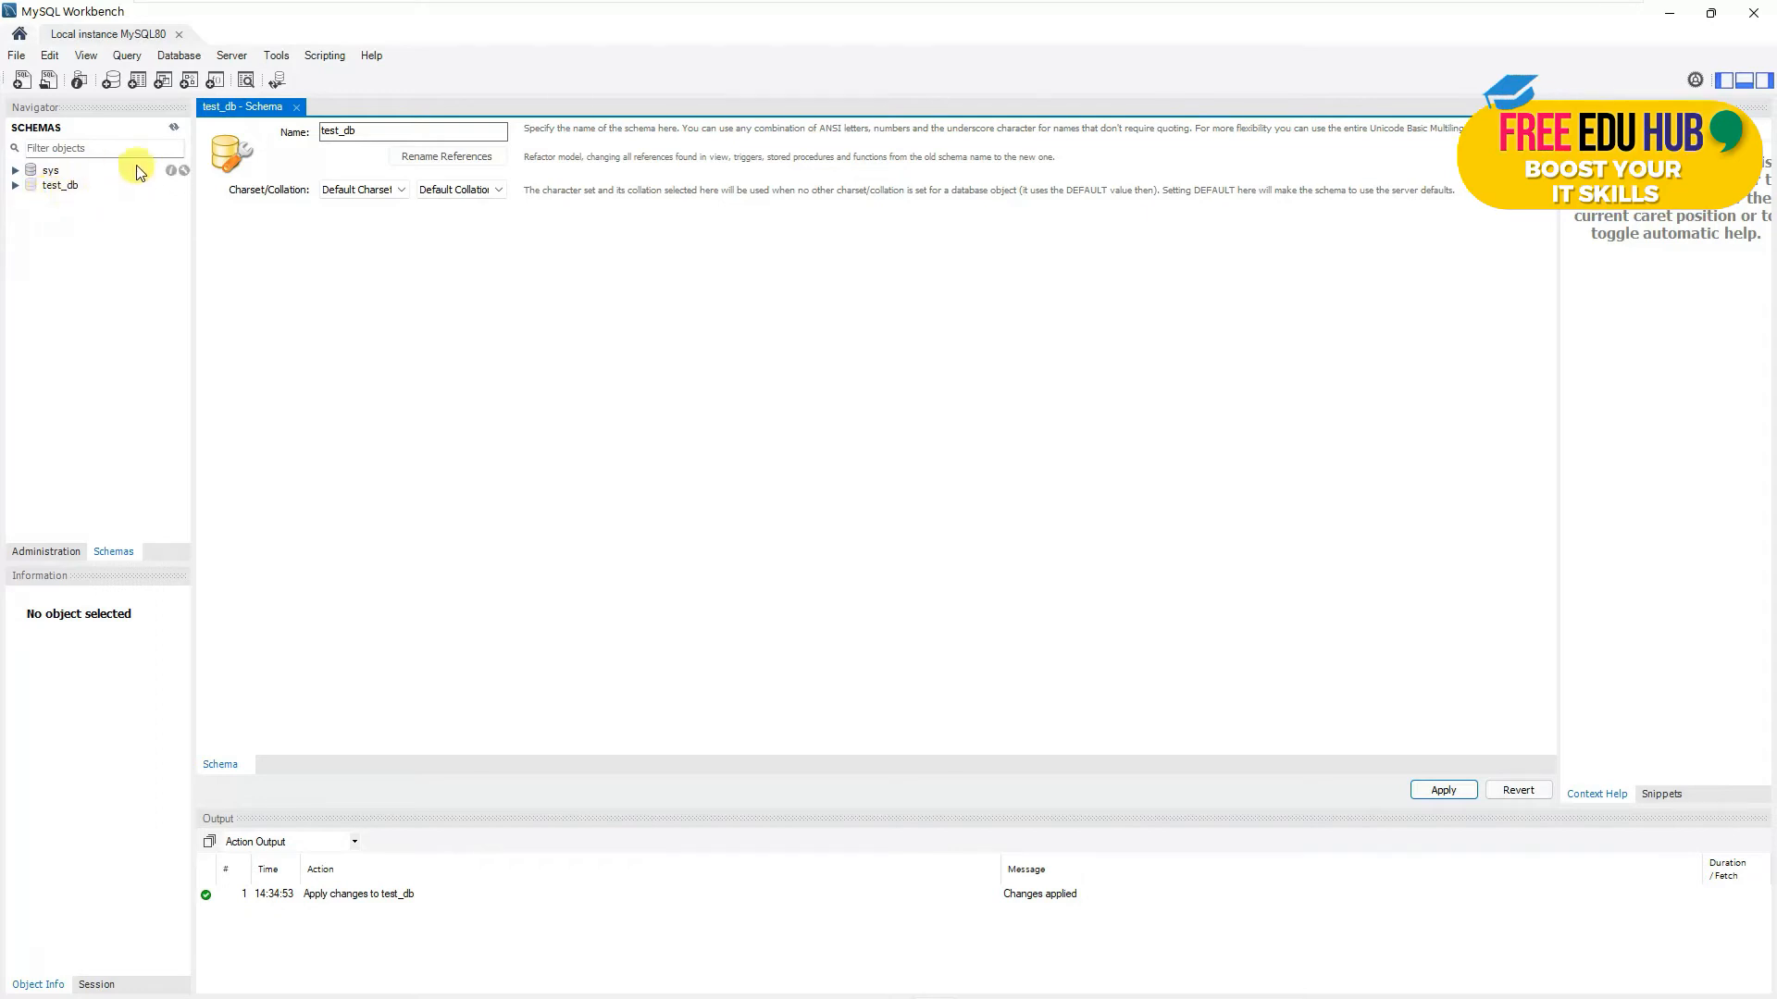
{"action": "left_click", "coordinate": [173, 127]}
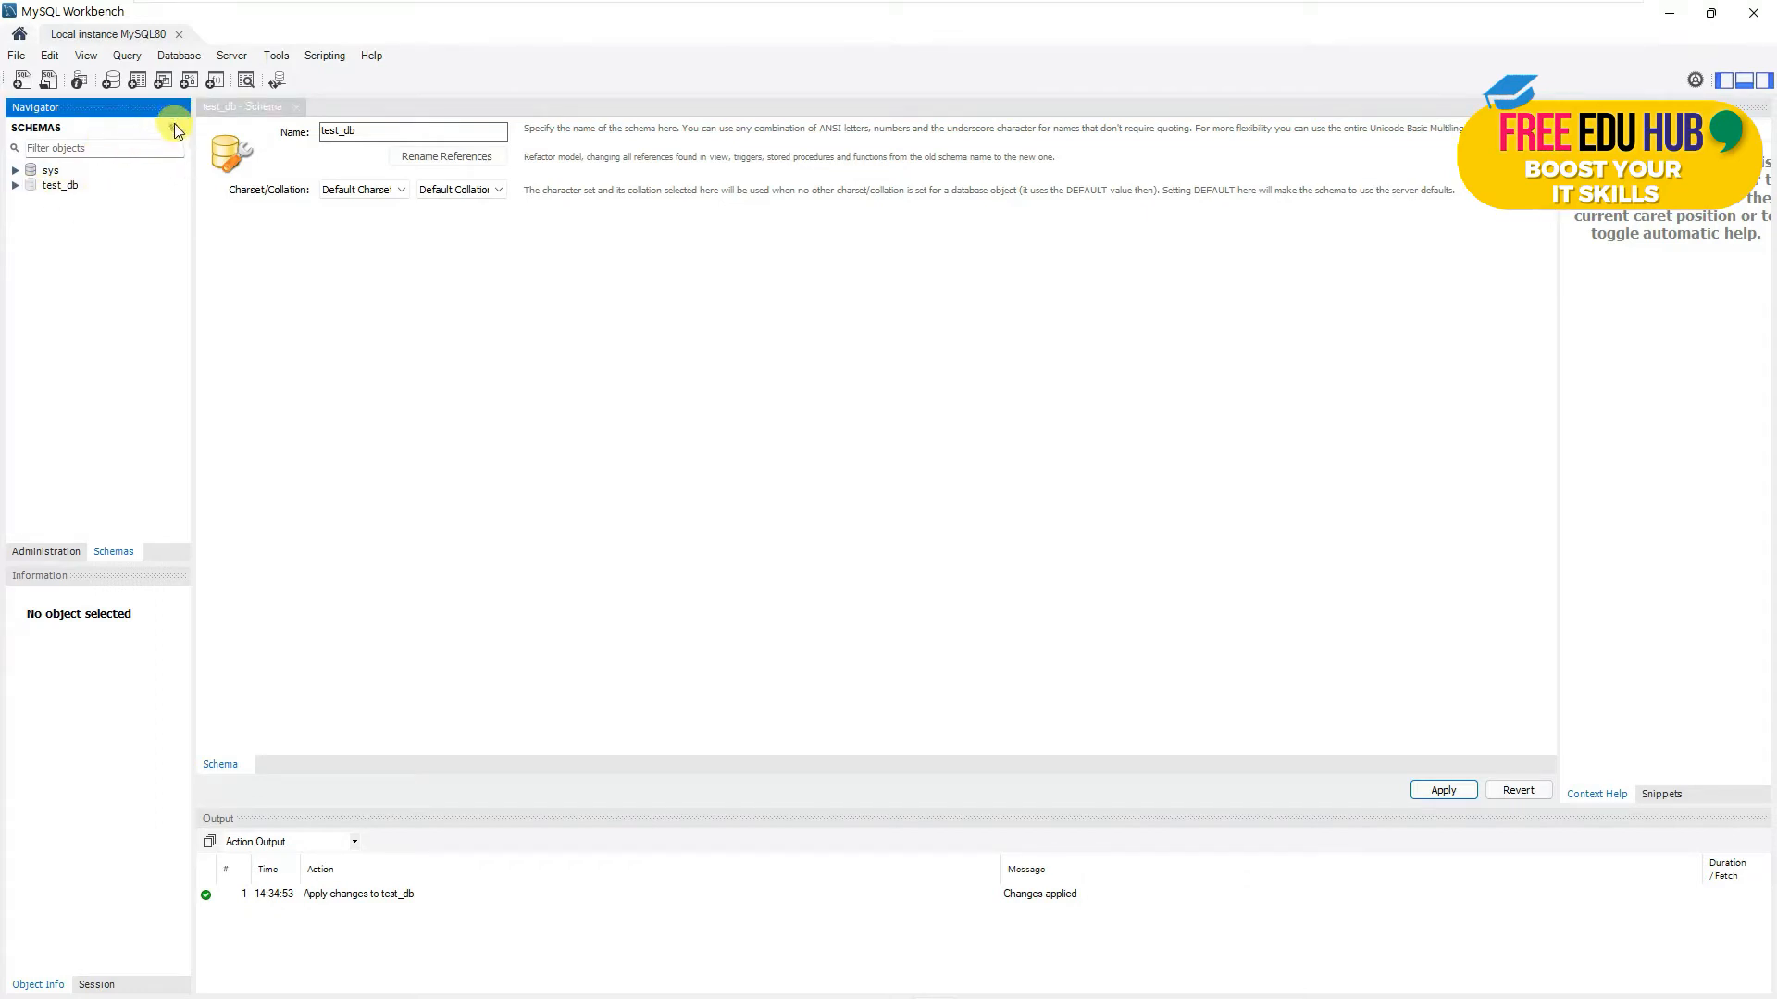
{"action": "double_click", "coordinate": [51, 185]}
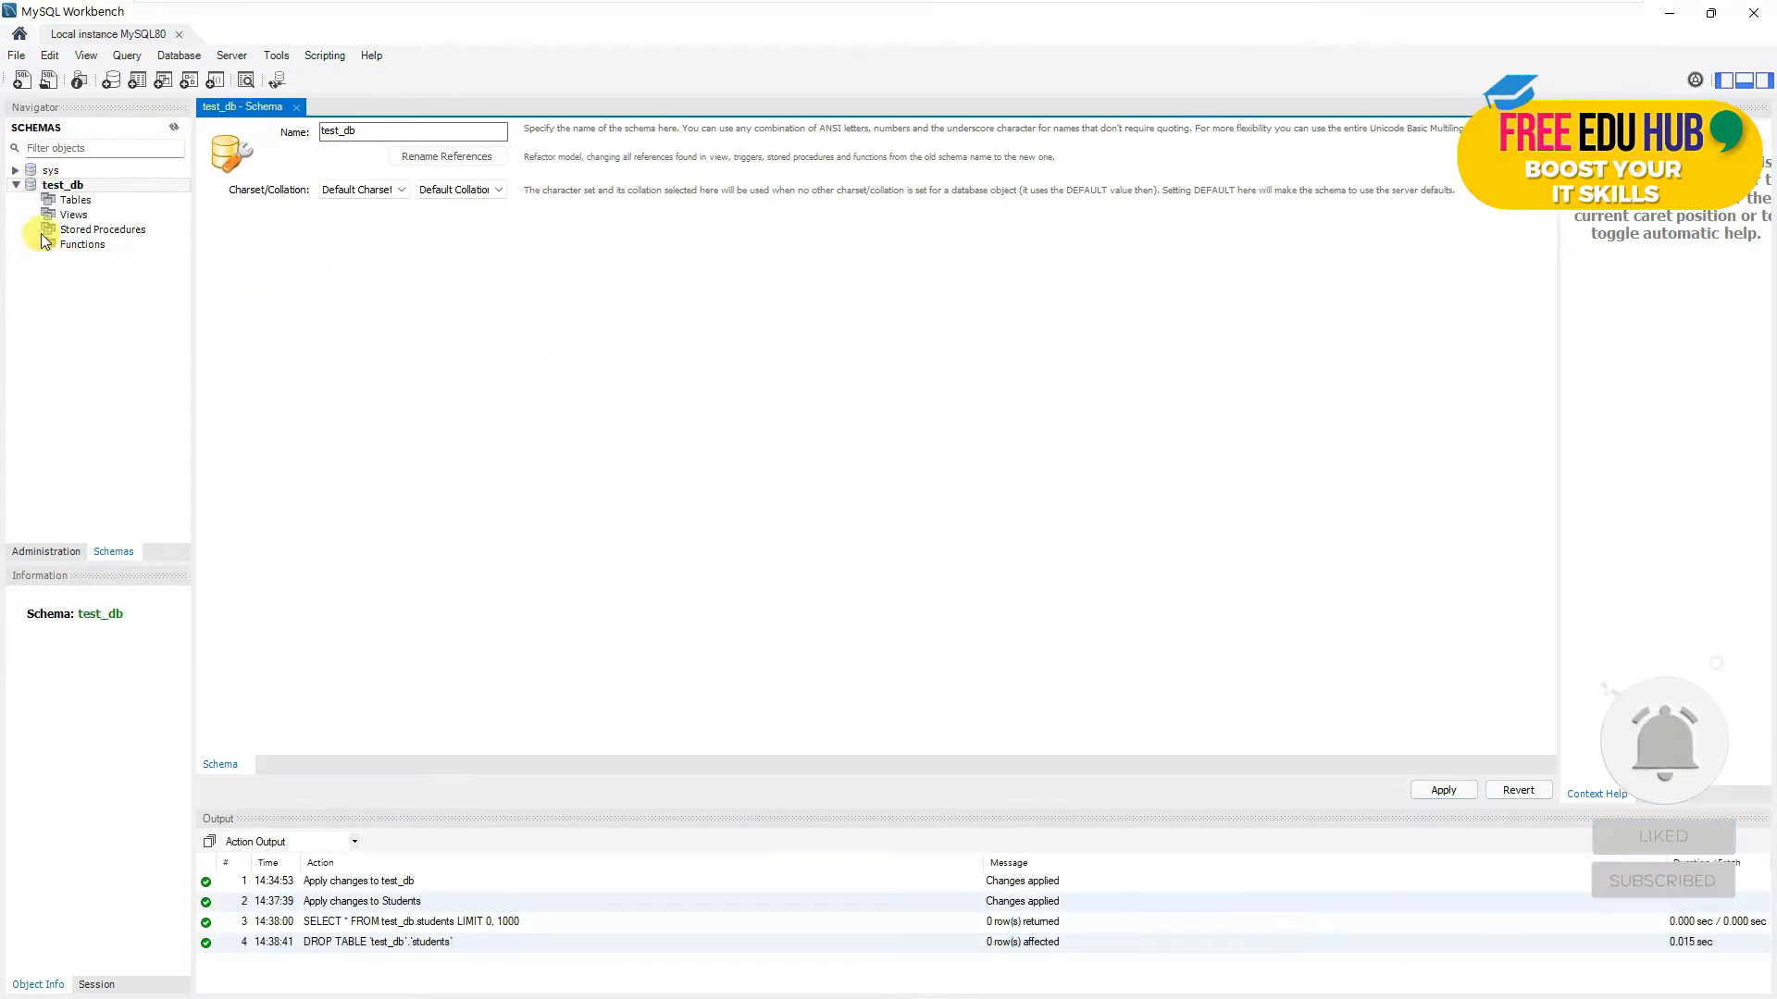
{"action": "left_click", "coordinate": [16, 186]}
{"action": "left_click", "coordinate": [15, 170]}
{"action": "left_click", "coordinate": [15, 170]}
{"action": "left_click", "coordinate": [81, 175]}
{"action": "left_click", "coordinate": [64, 184]}
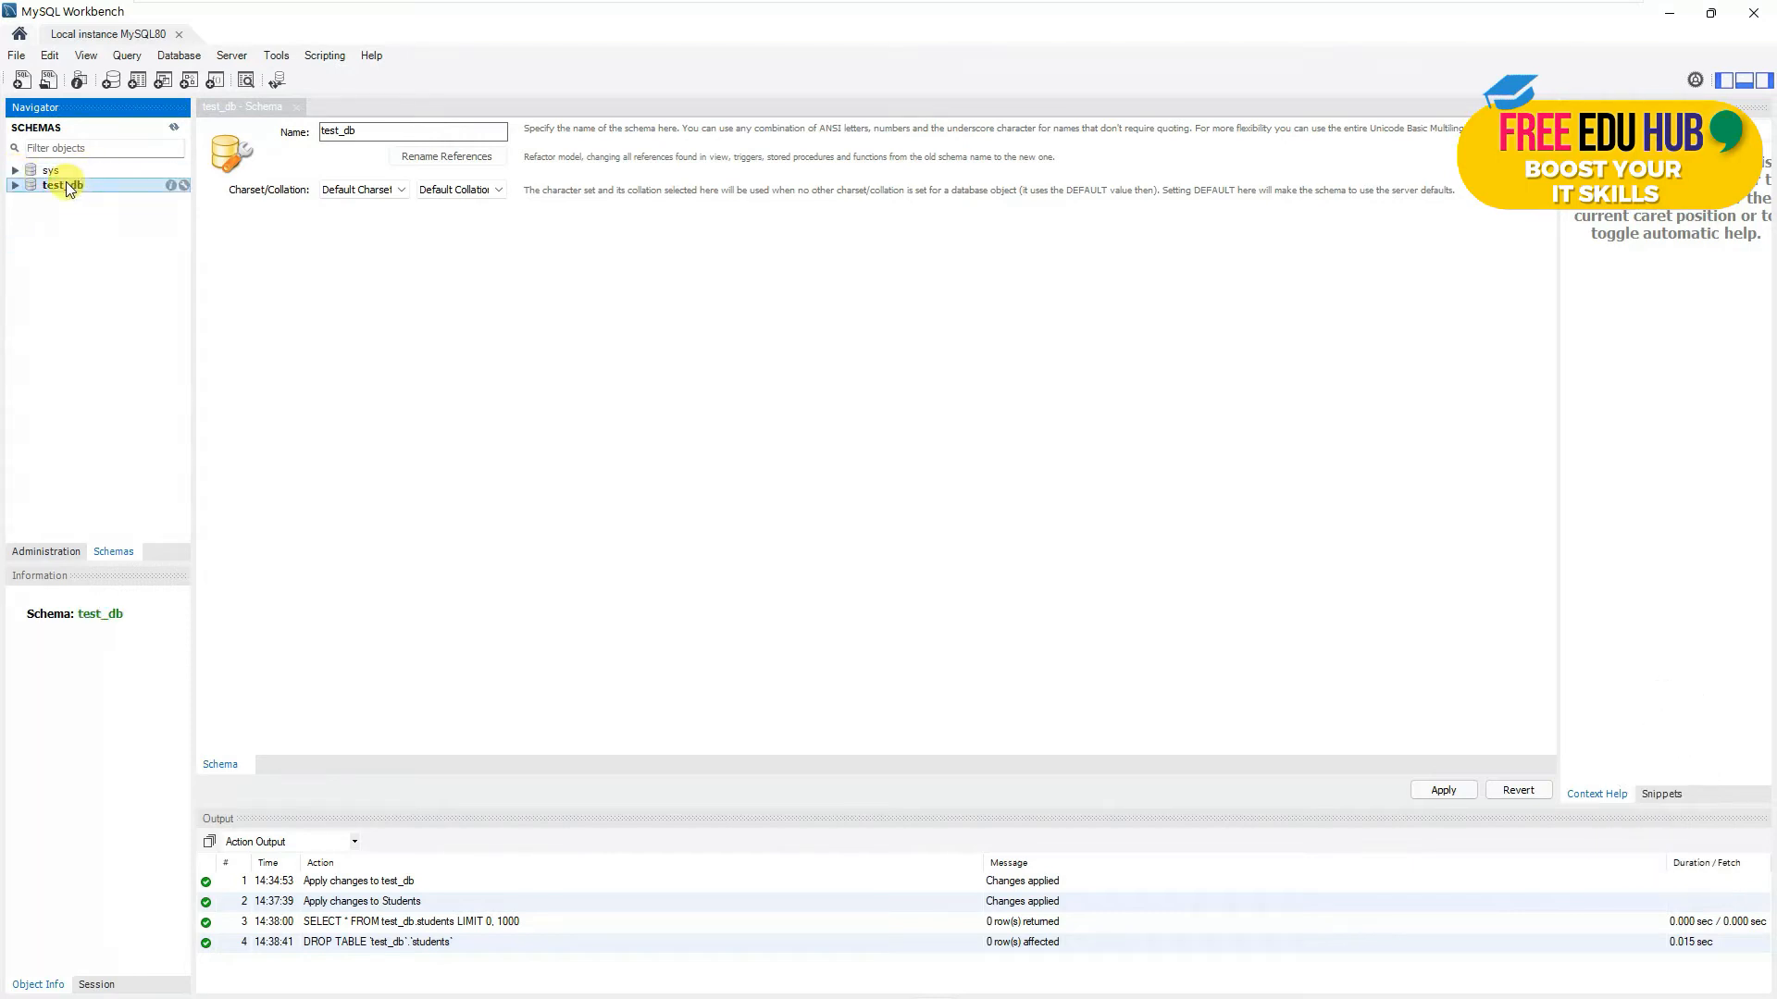
{"action": "left_click", "coordinate": [15, 186]}
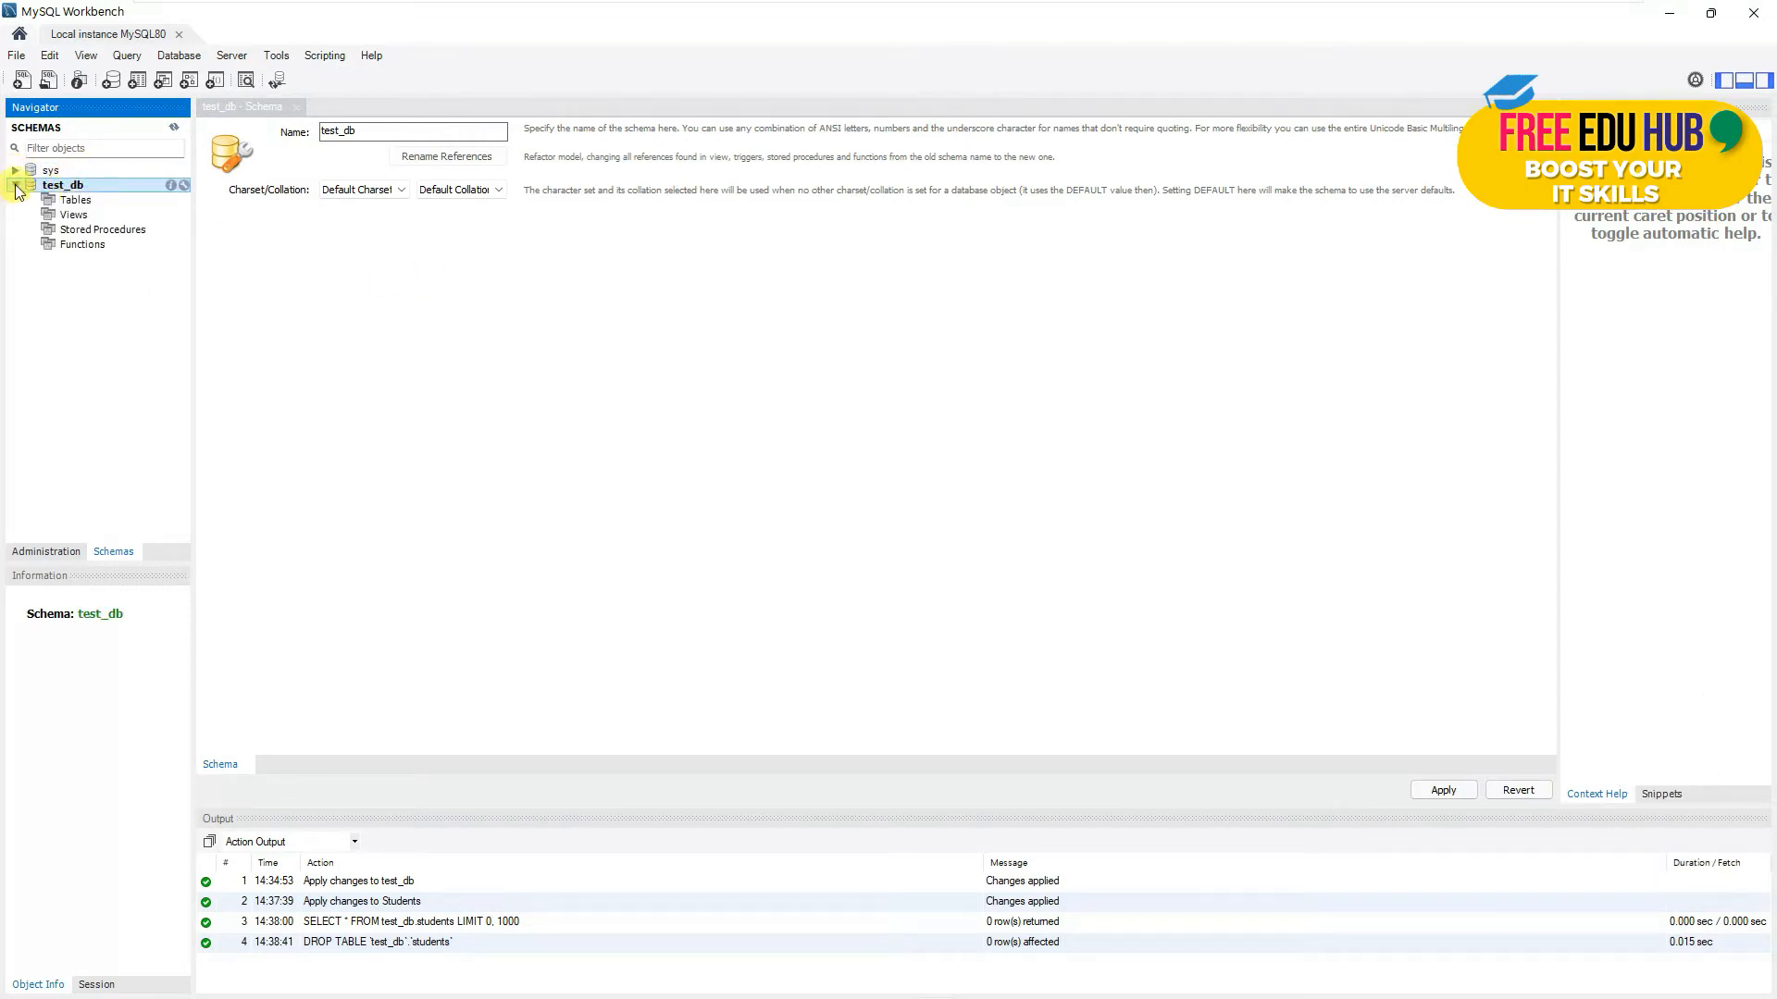
{"action": "left_click", "coordinate": [72, 202]}
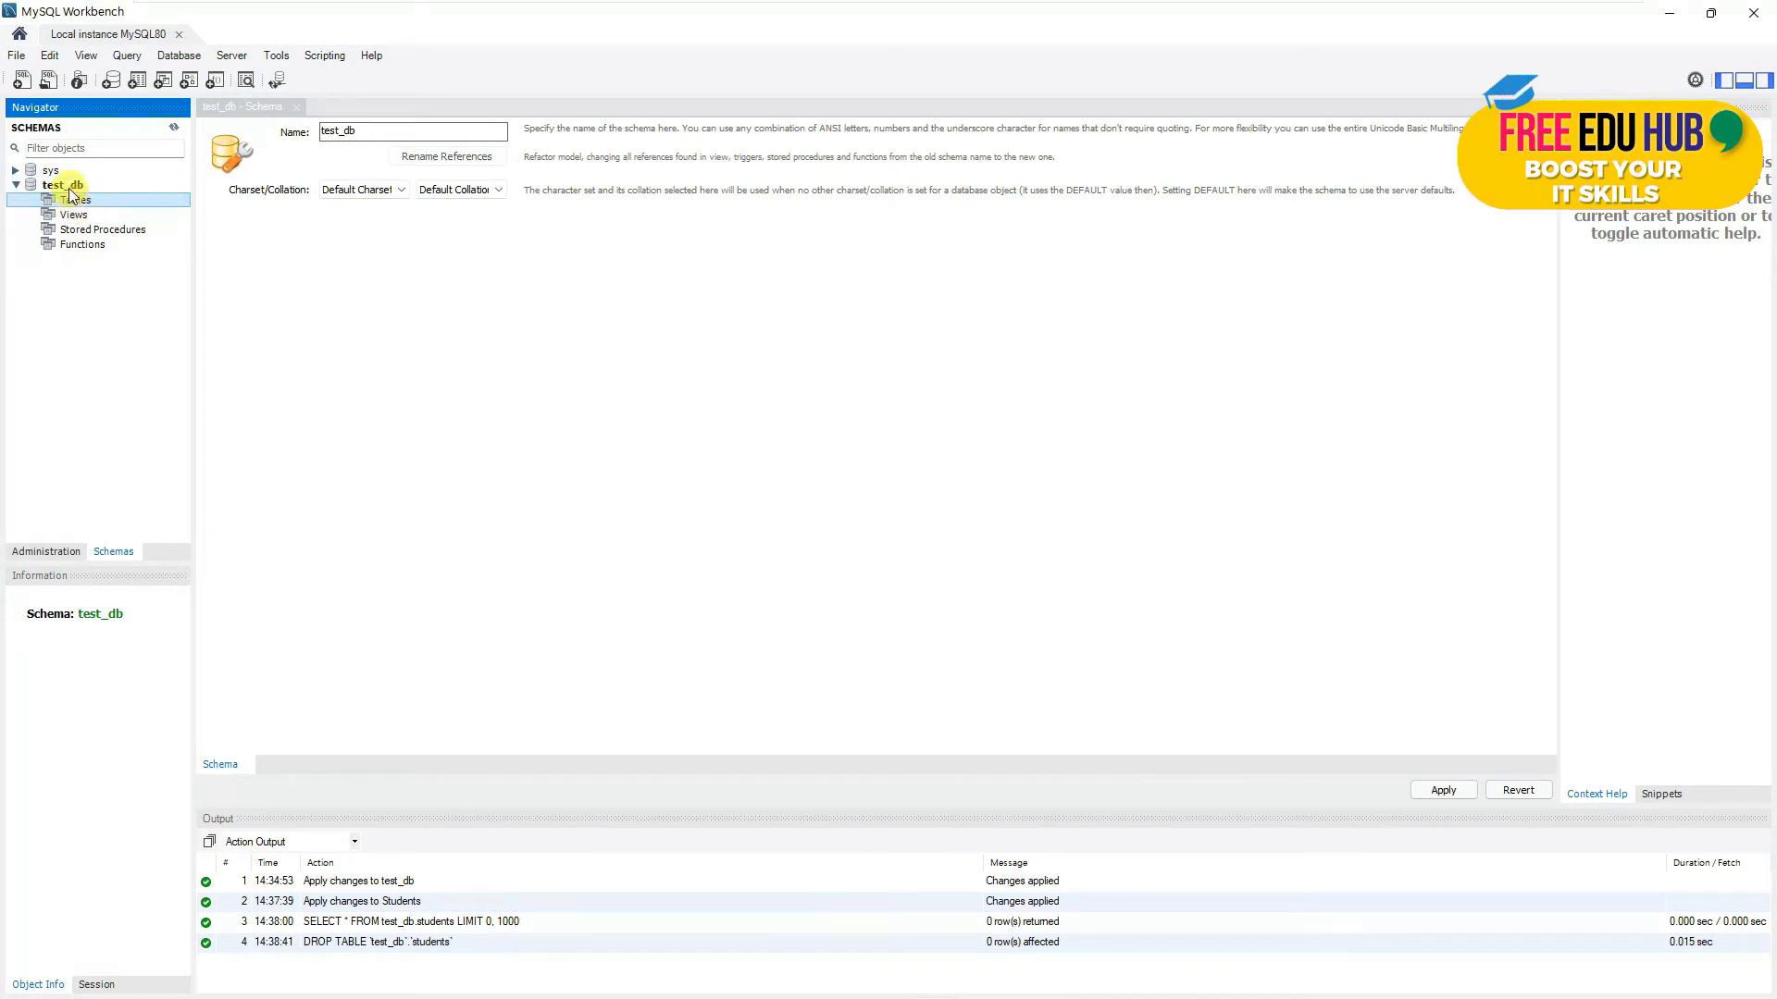
{"action": "double_click", "coordinate": [62, 187]}
{"action": "double_click", "coordinate": [60, 188]}
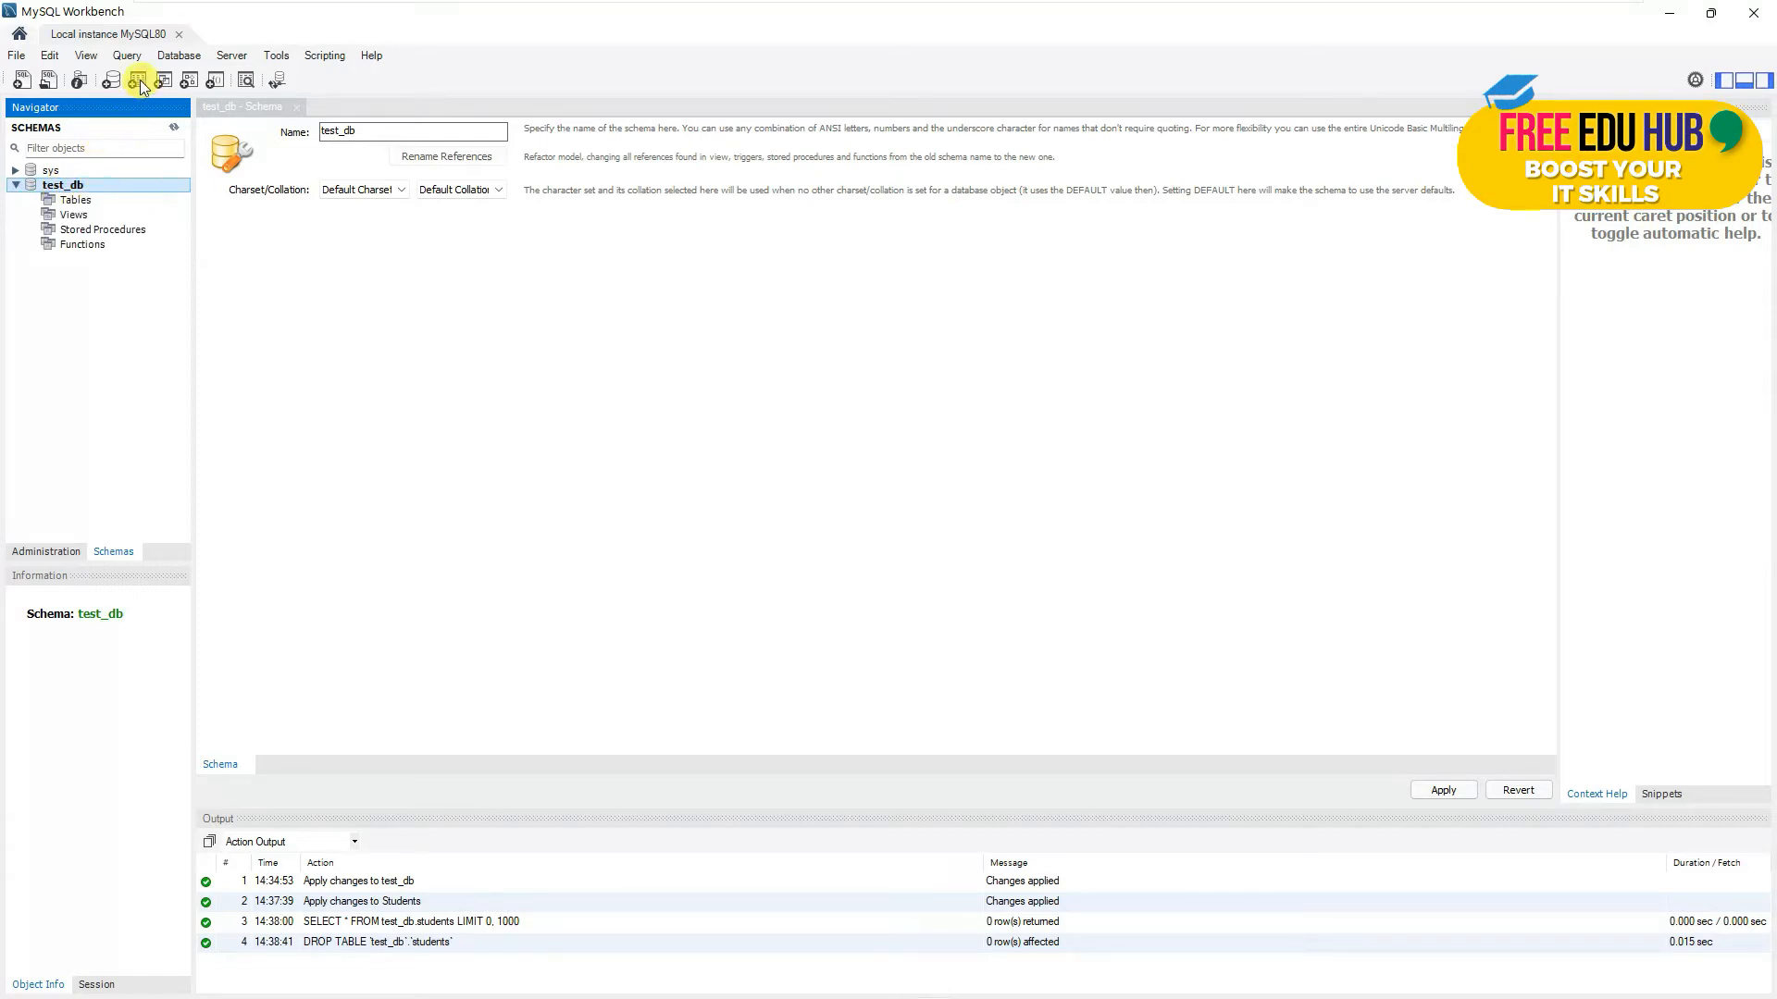
{"action": "left_click", "coordinate": [76, 202]}
{"action": "right_click", "coordinate": [76, 202]}
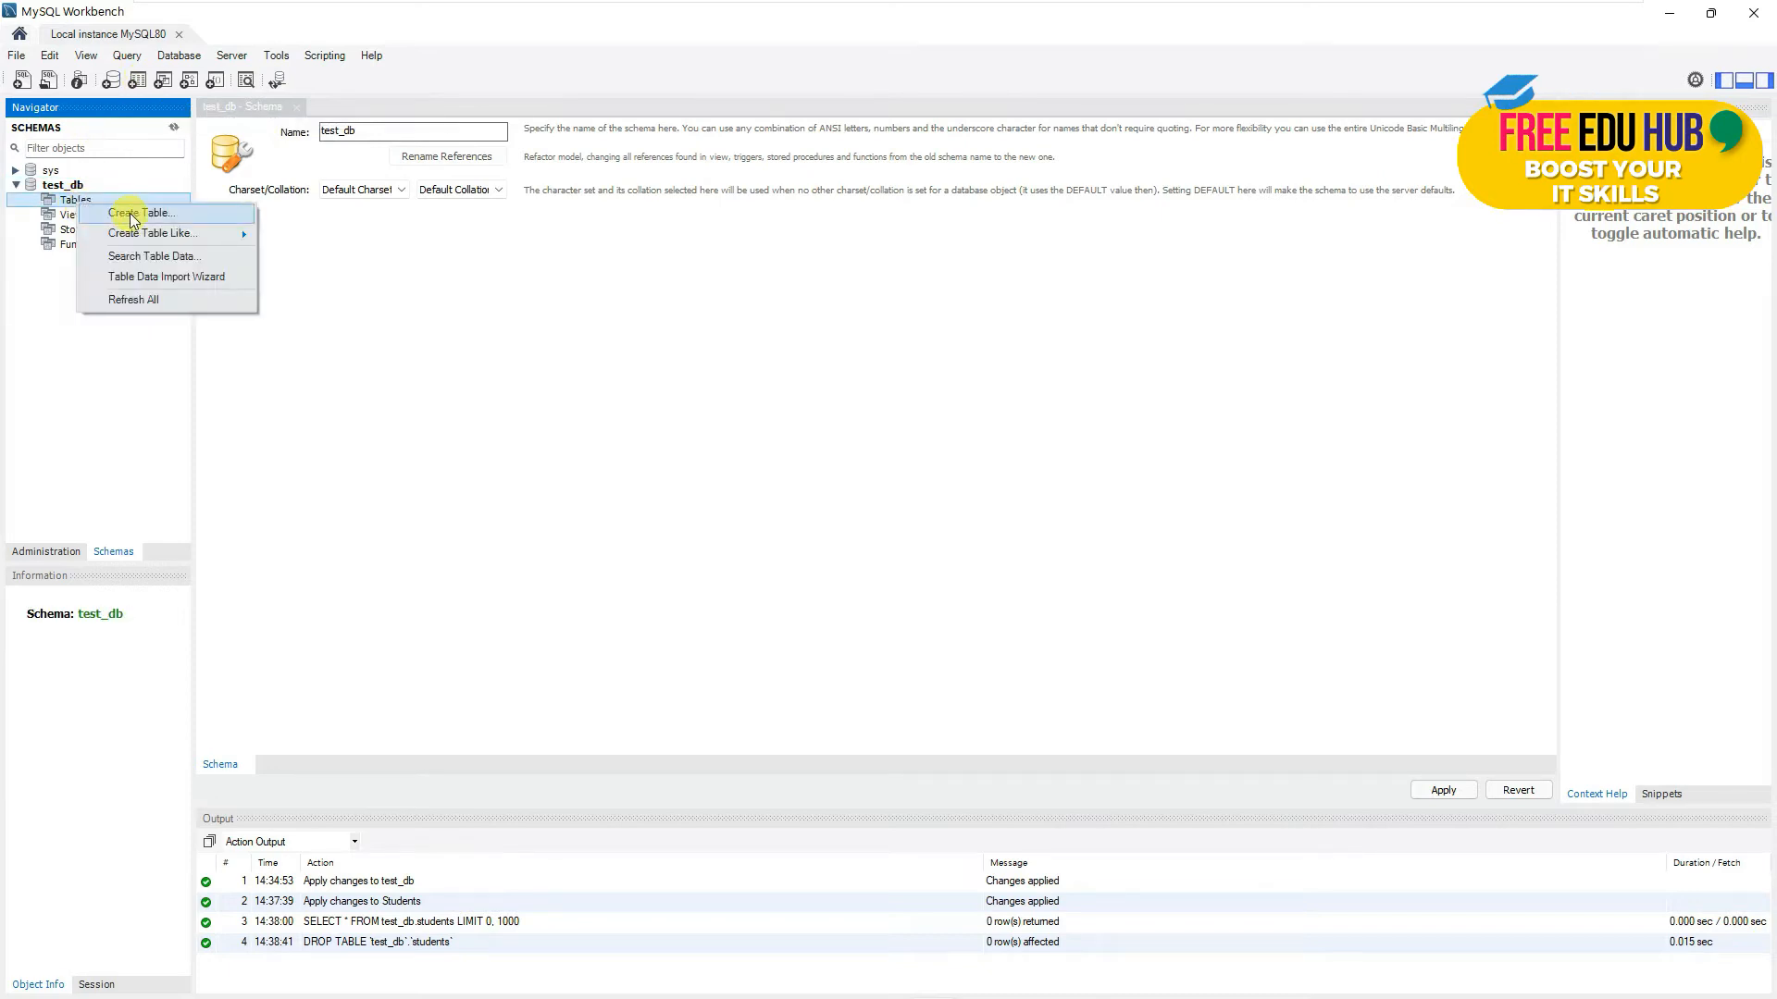
{"action": "double_click", "coordinate": [76, 183]}
{"action": "double_click", "coordinate": [74, 186]}
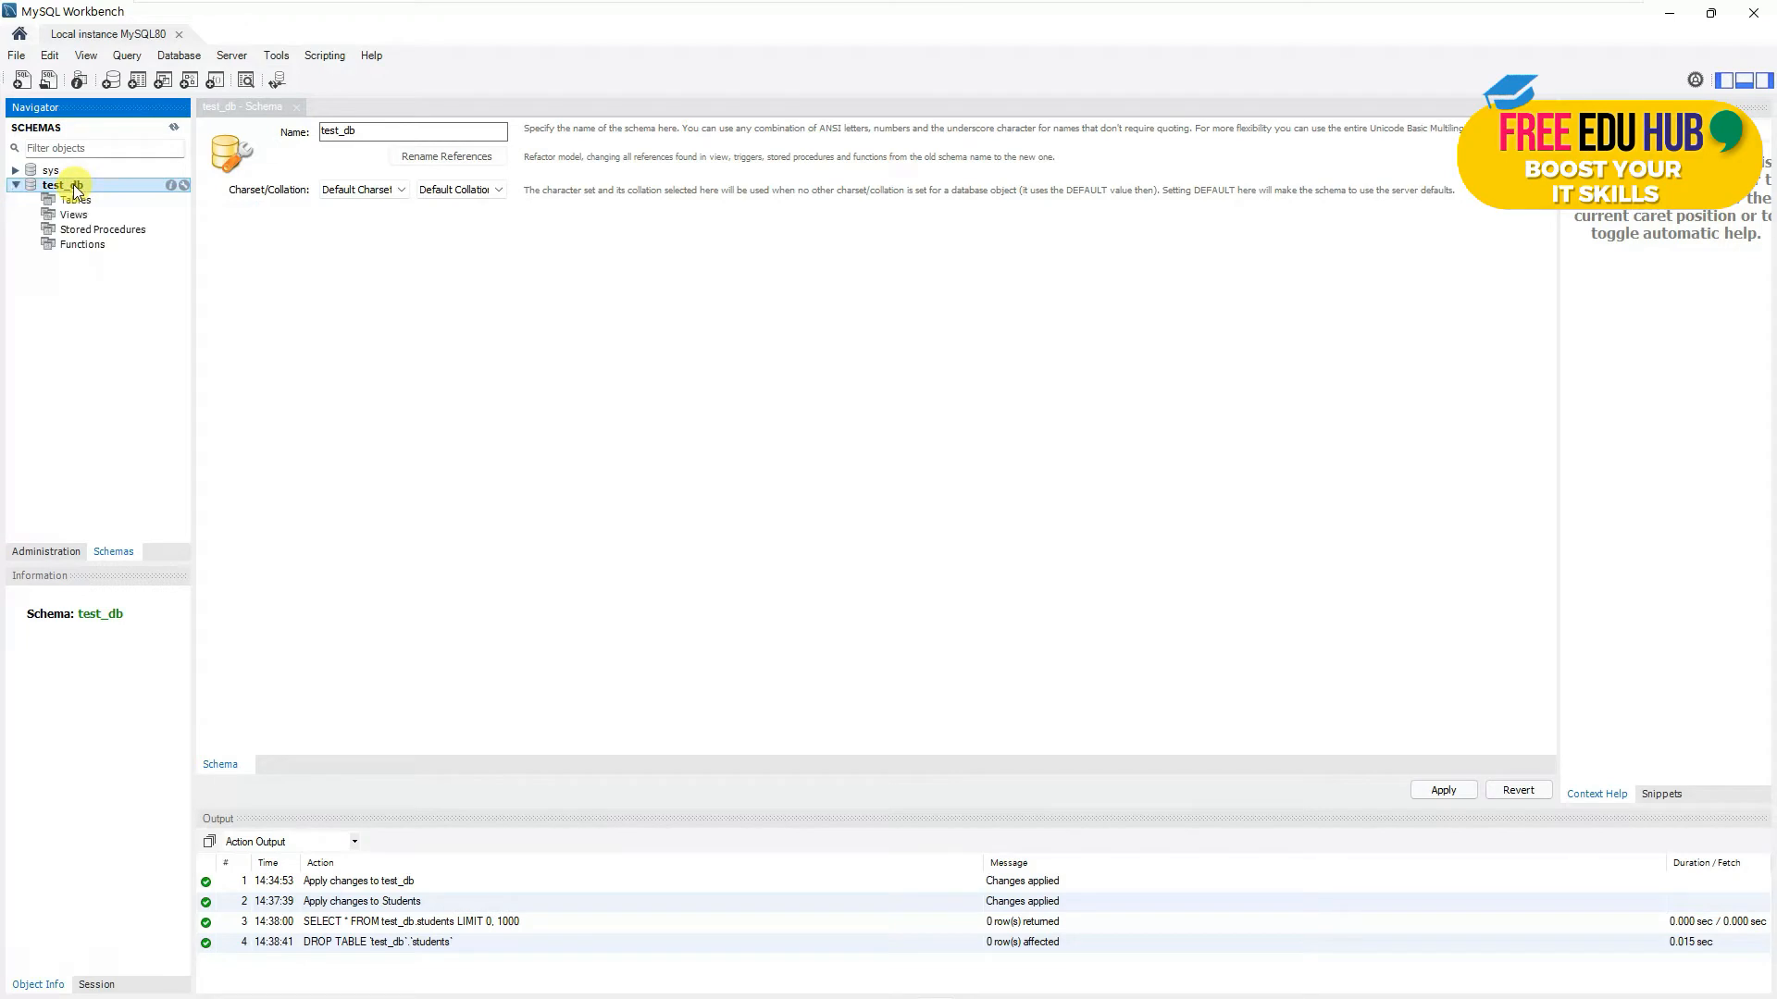
- Start a new table named Students in test_db, keeping default charset and InnoDB engine
{"action": "left_click", "coordinate": [138, 81]}
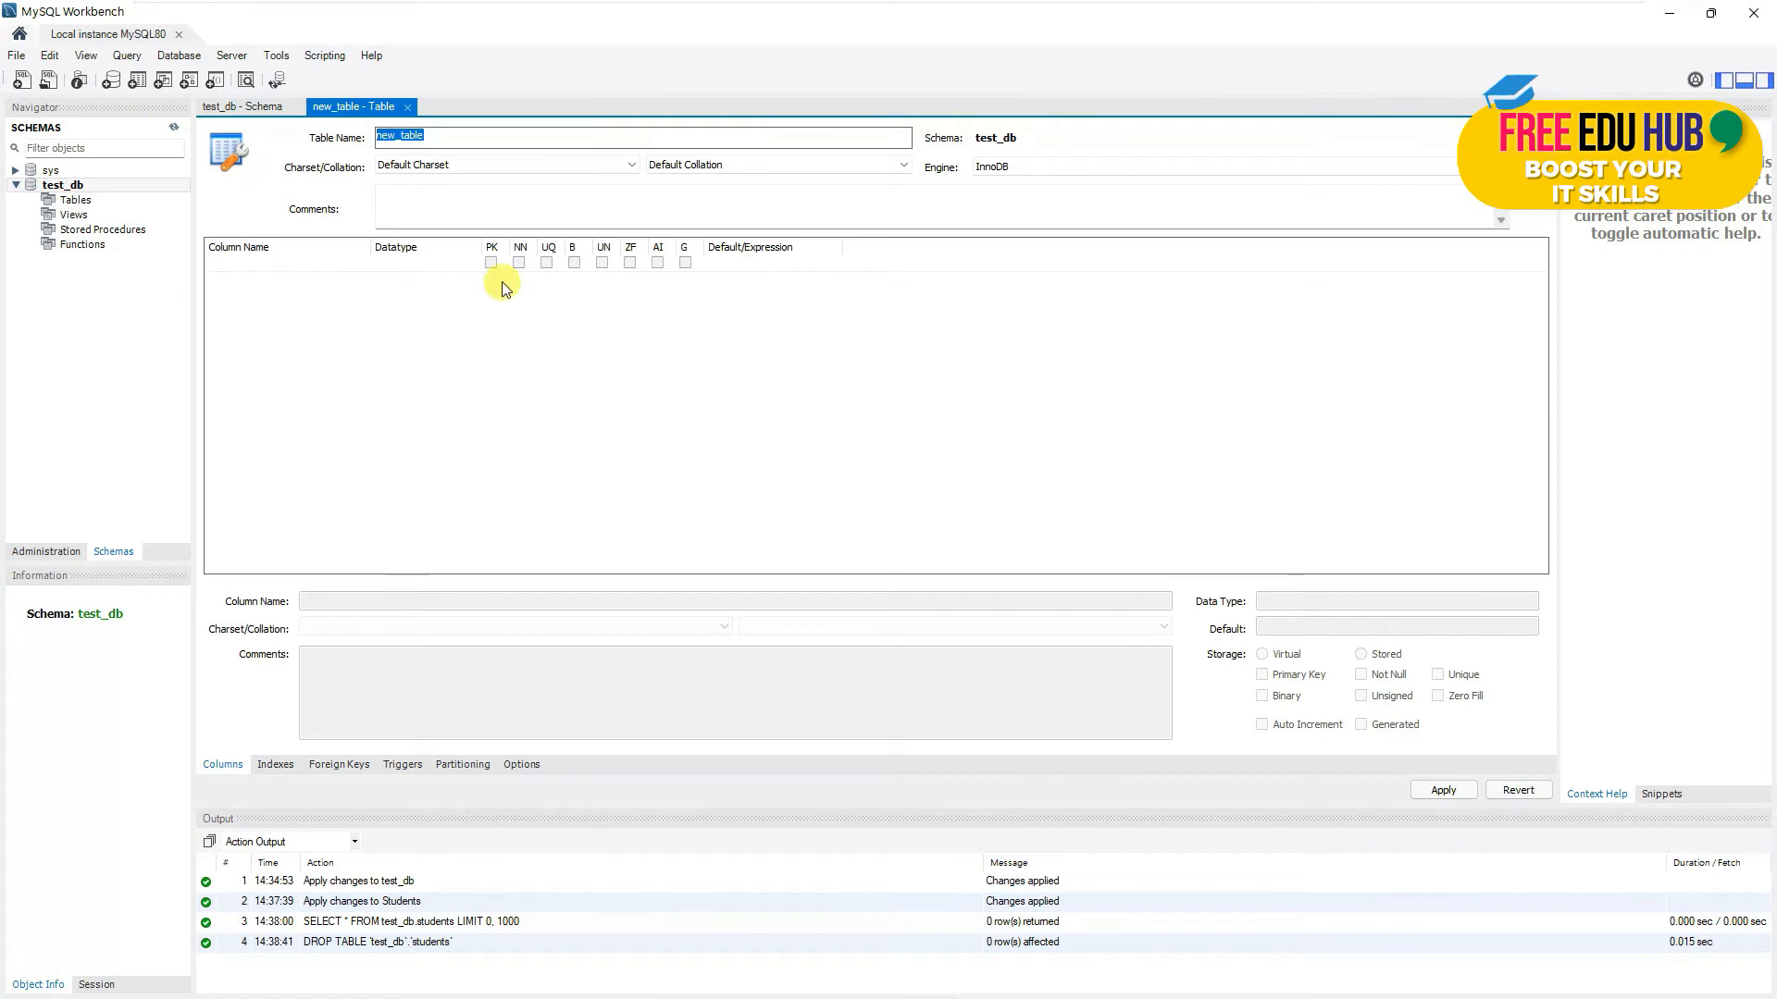
{"action": "type", "text": "Students"}
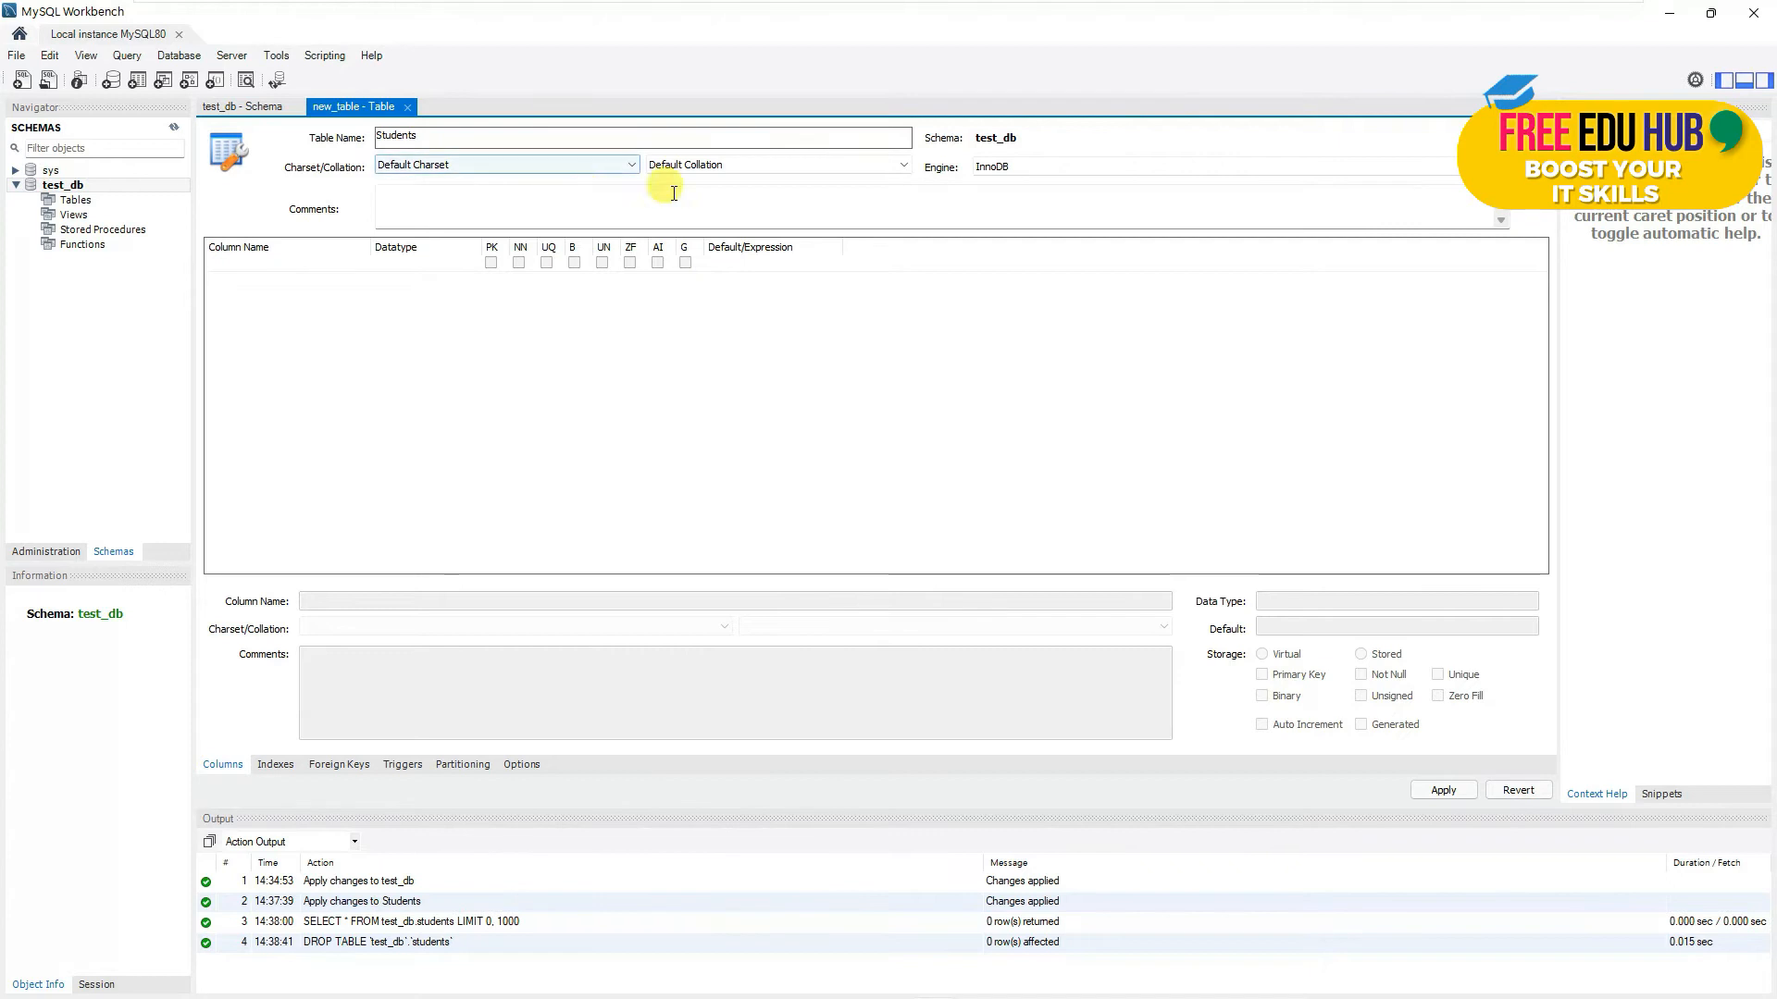
{"action": "left_click", "coordinate": [627, 167]}
{"action": "left_click", "coordinate": [628, 167]}
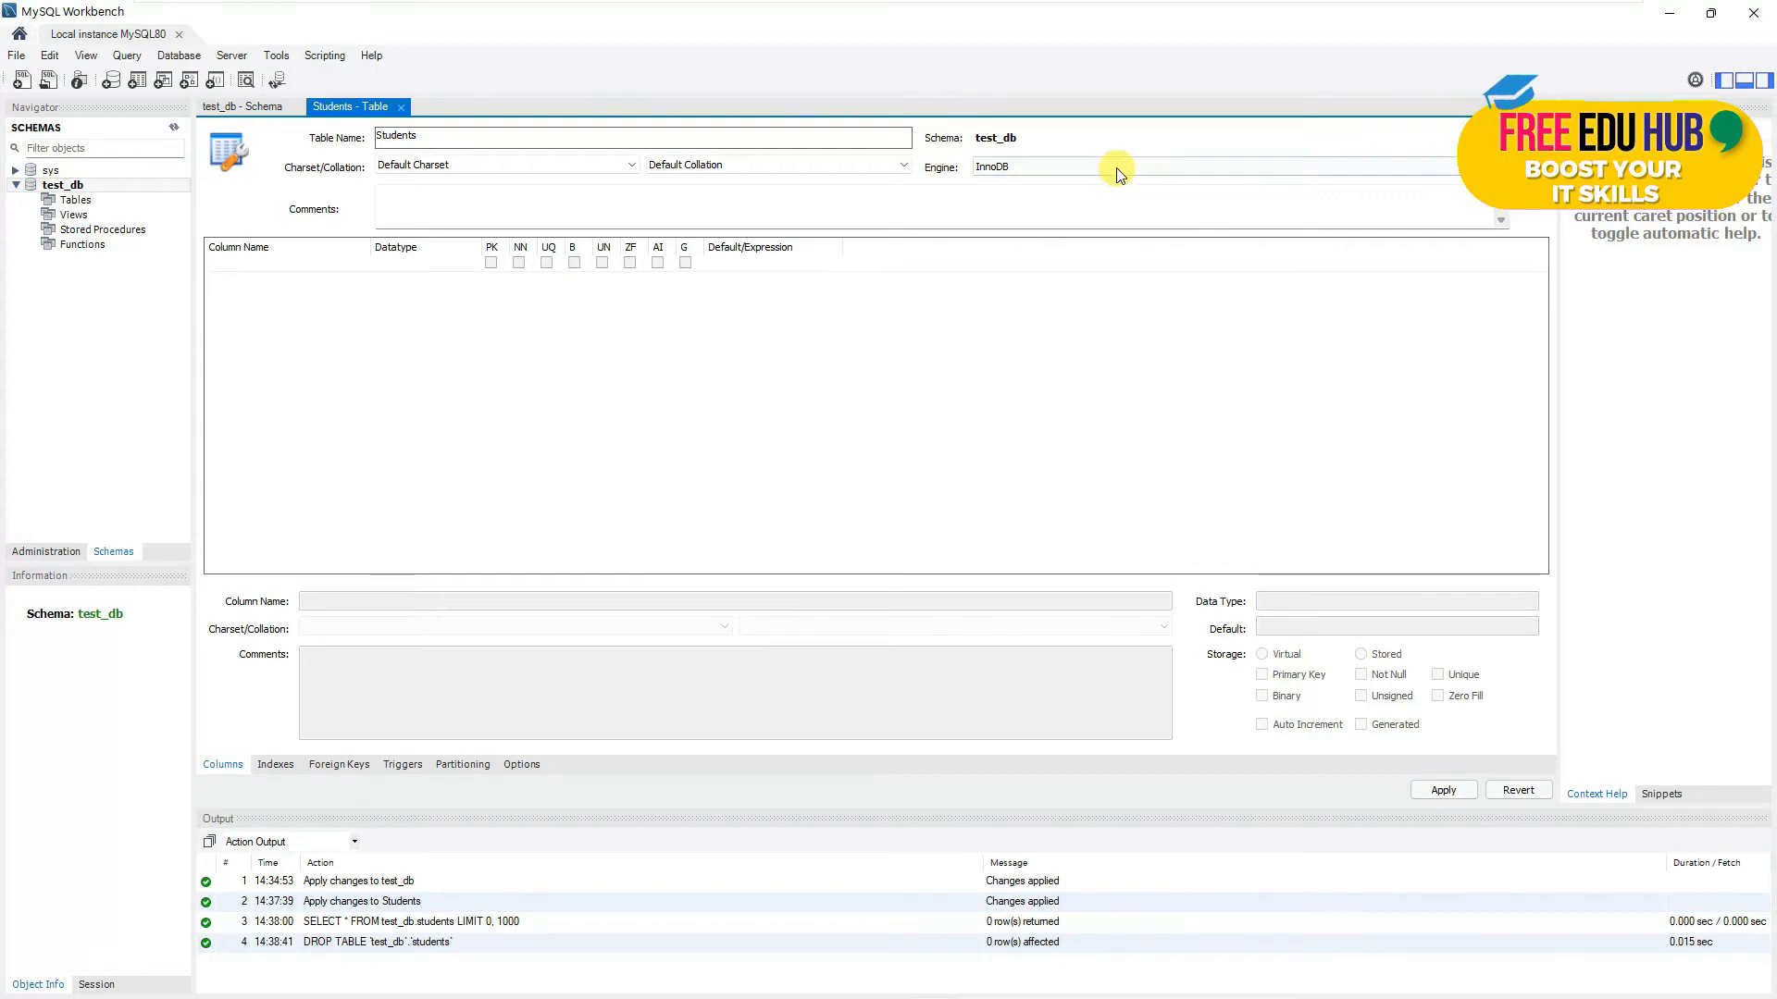
{"action": "left_click", "coordinate": [1475, 166]}
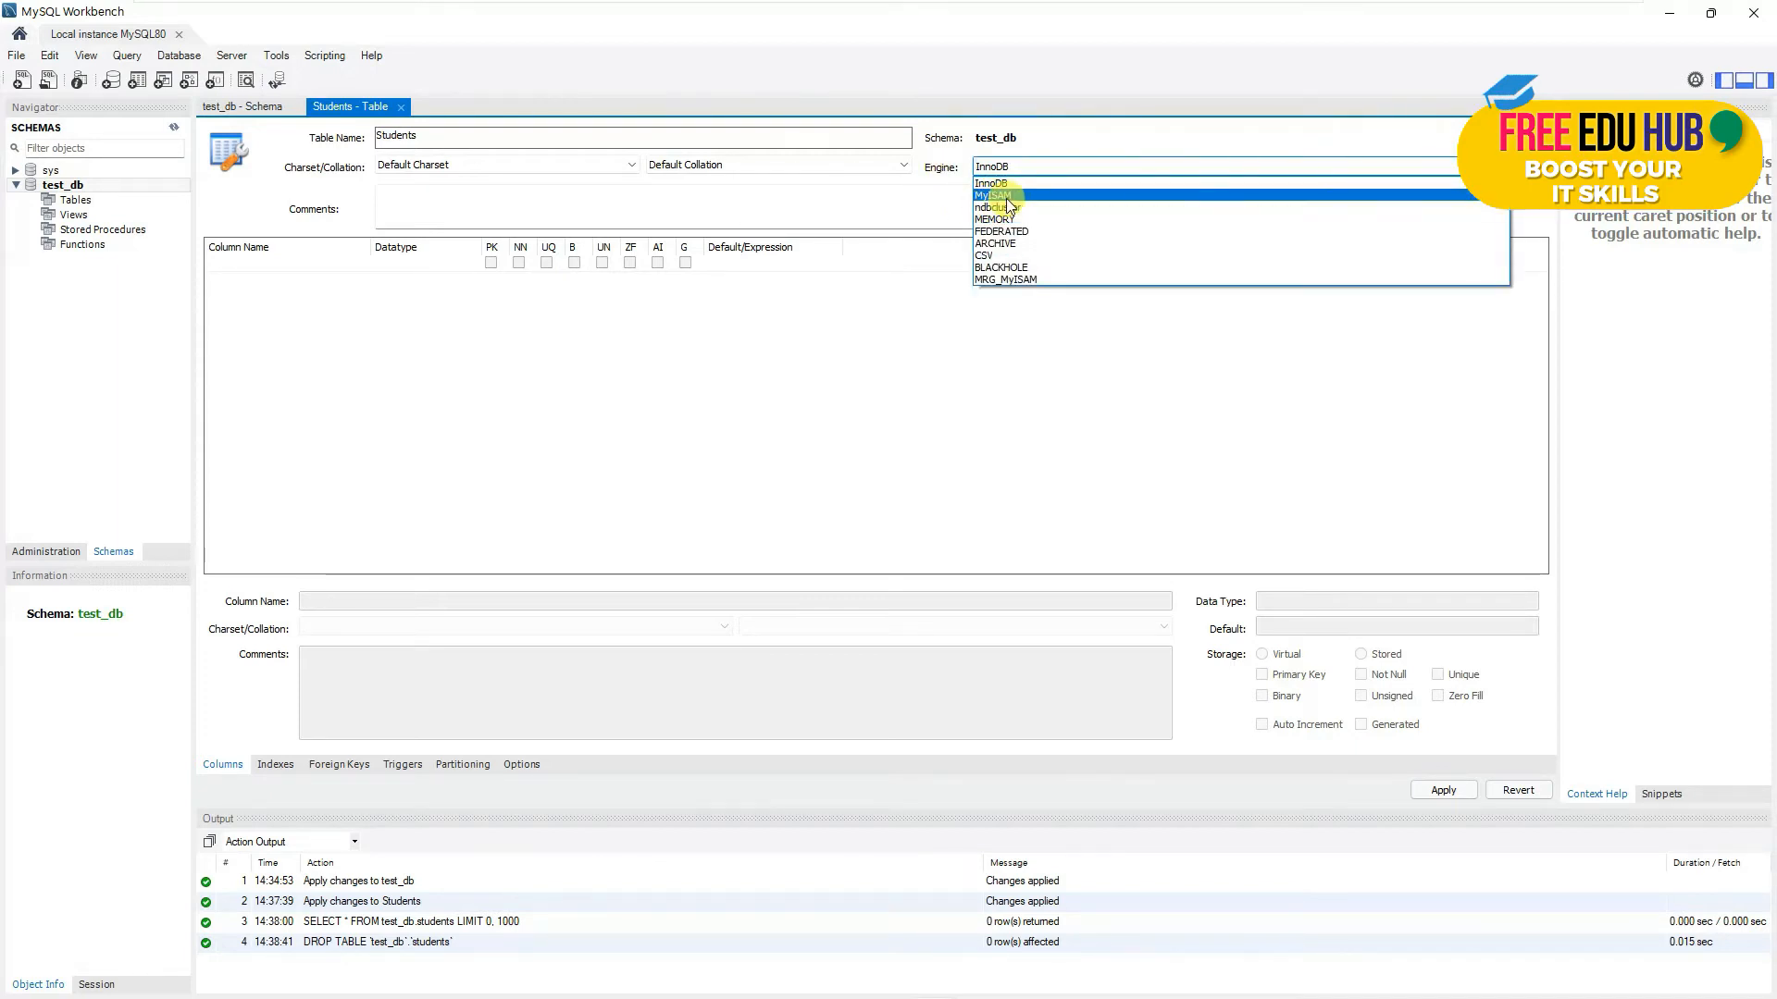
{"action": "left_click", "coordinate": [1007, 164]}
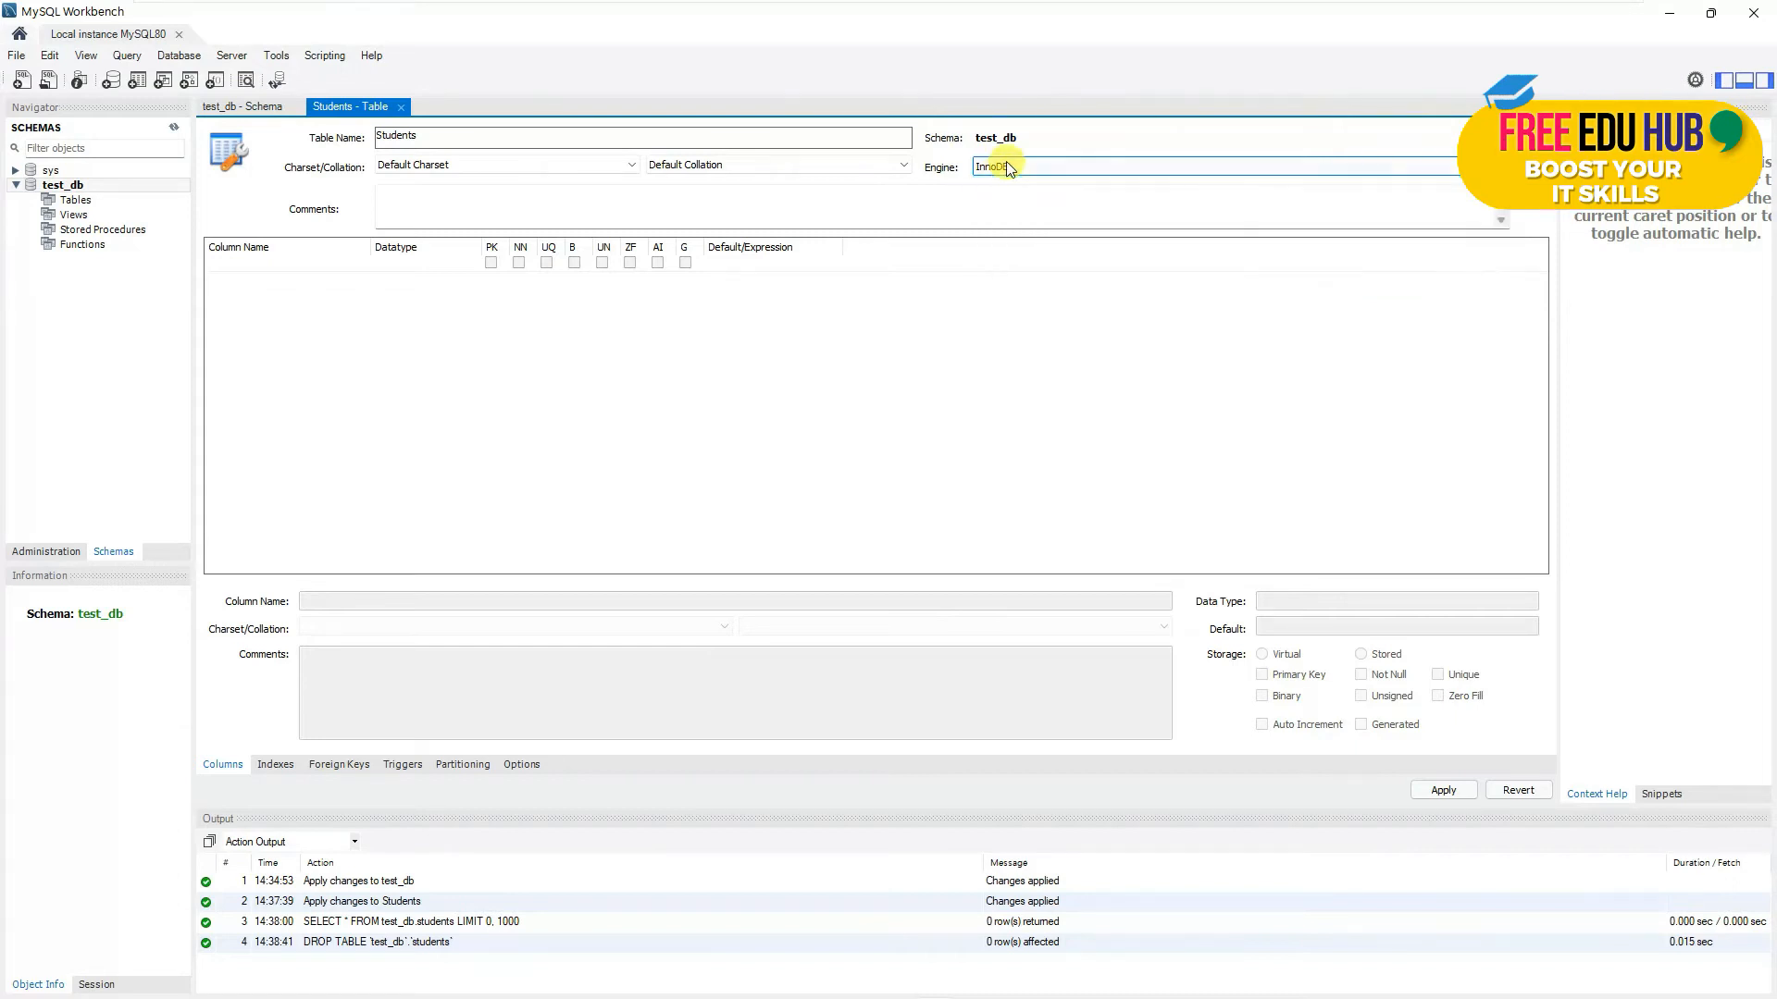
- Add an NID primary key column and a not-null FirstName column
{"action": "left_click", "coordinate": [334, 263]}
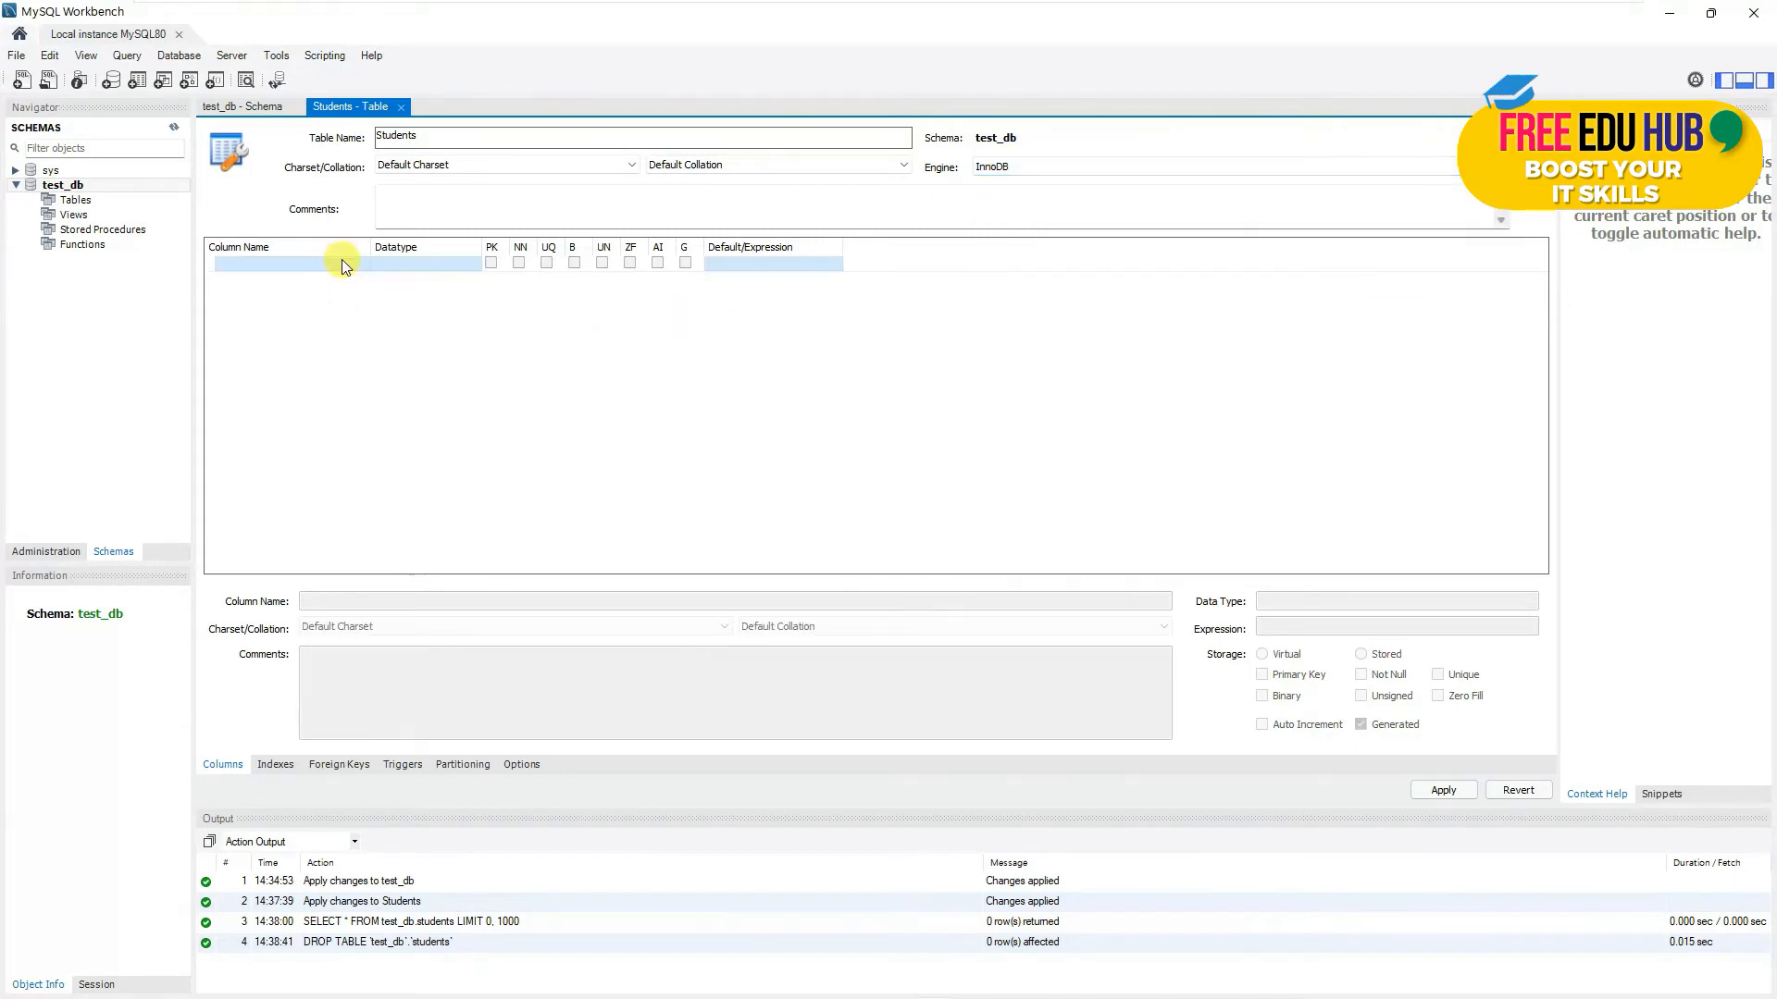
{"action": "left_click", "coordinate": [337, 263]}
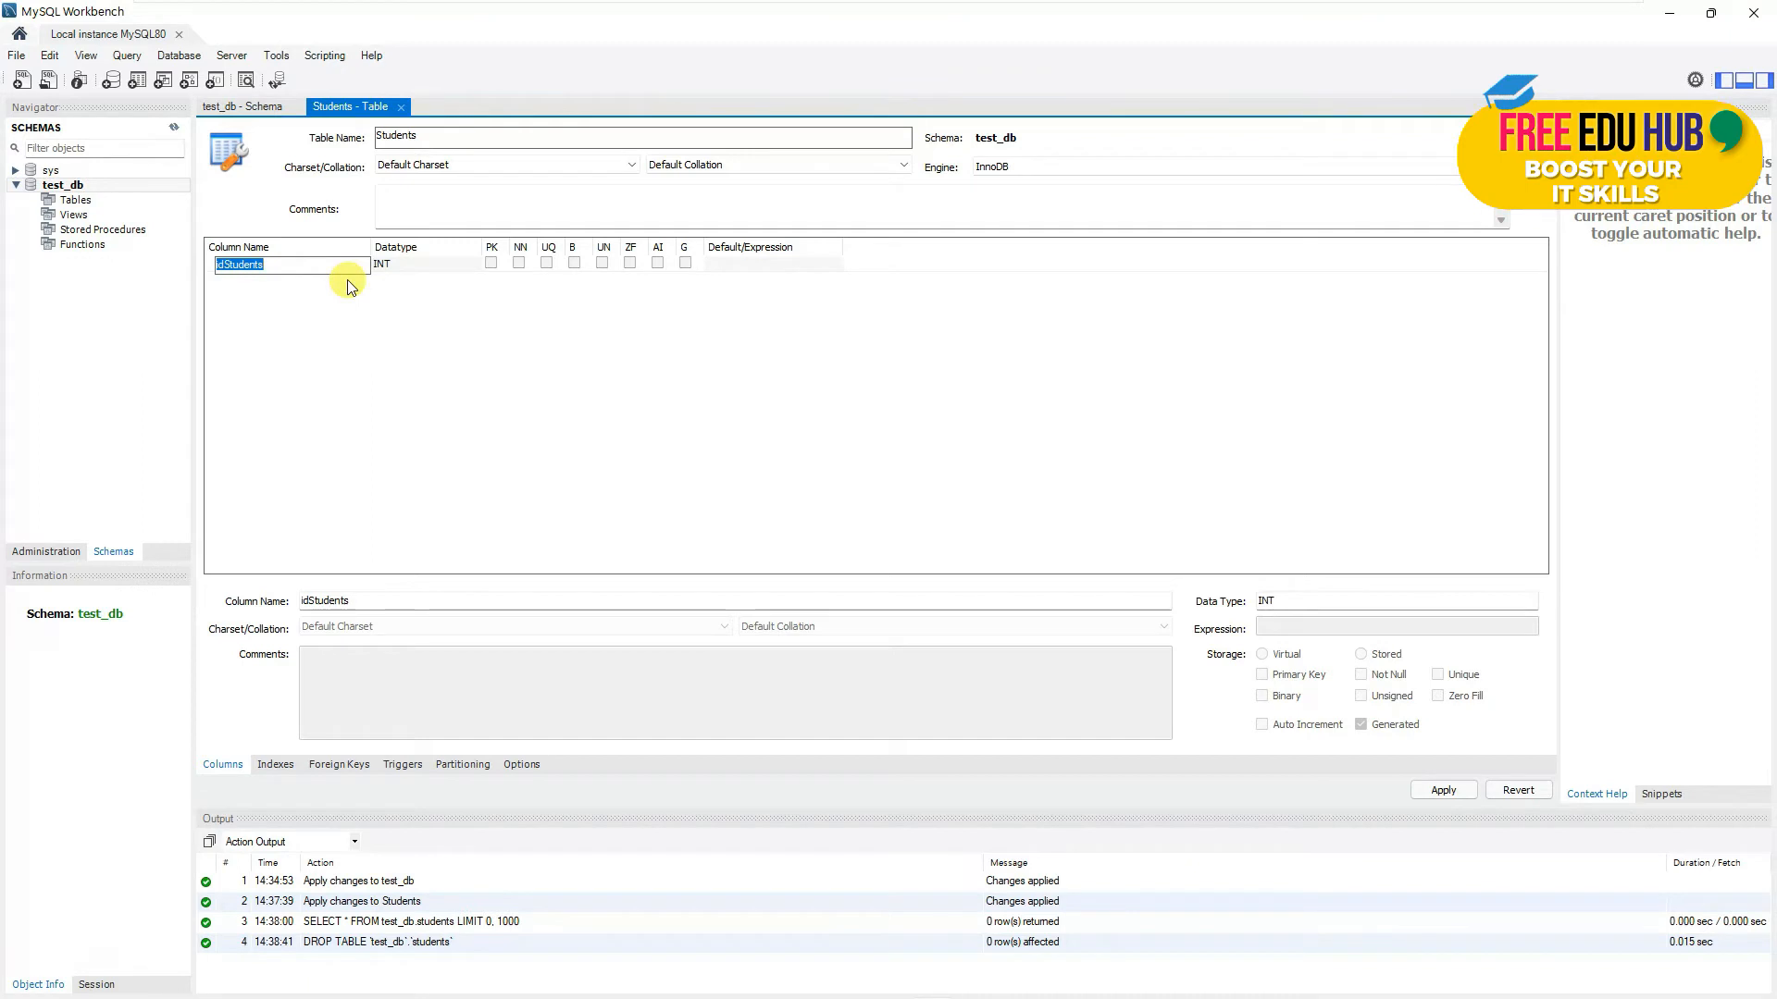
{"action": "type", "text": "NID"}
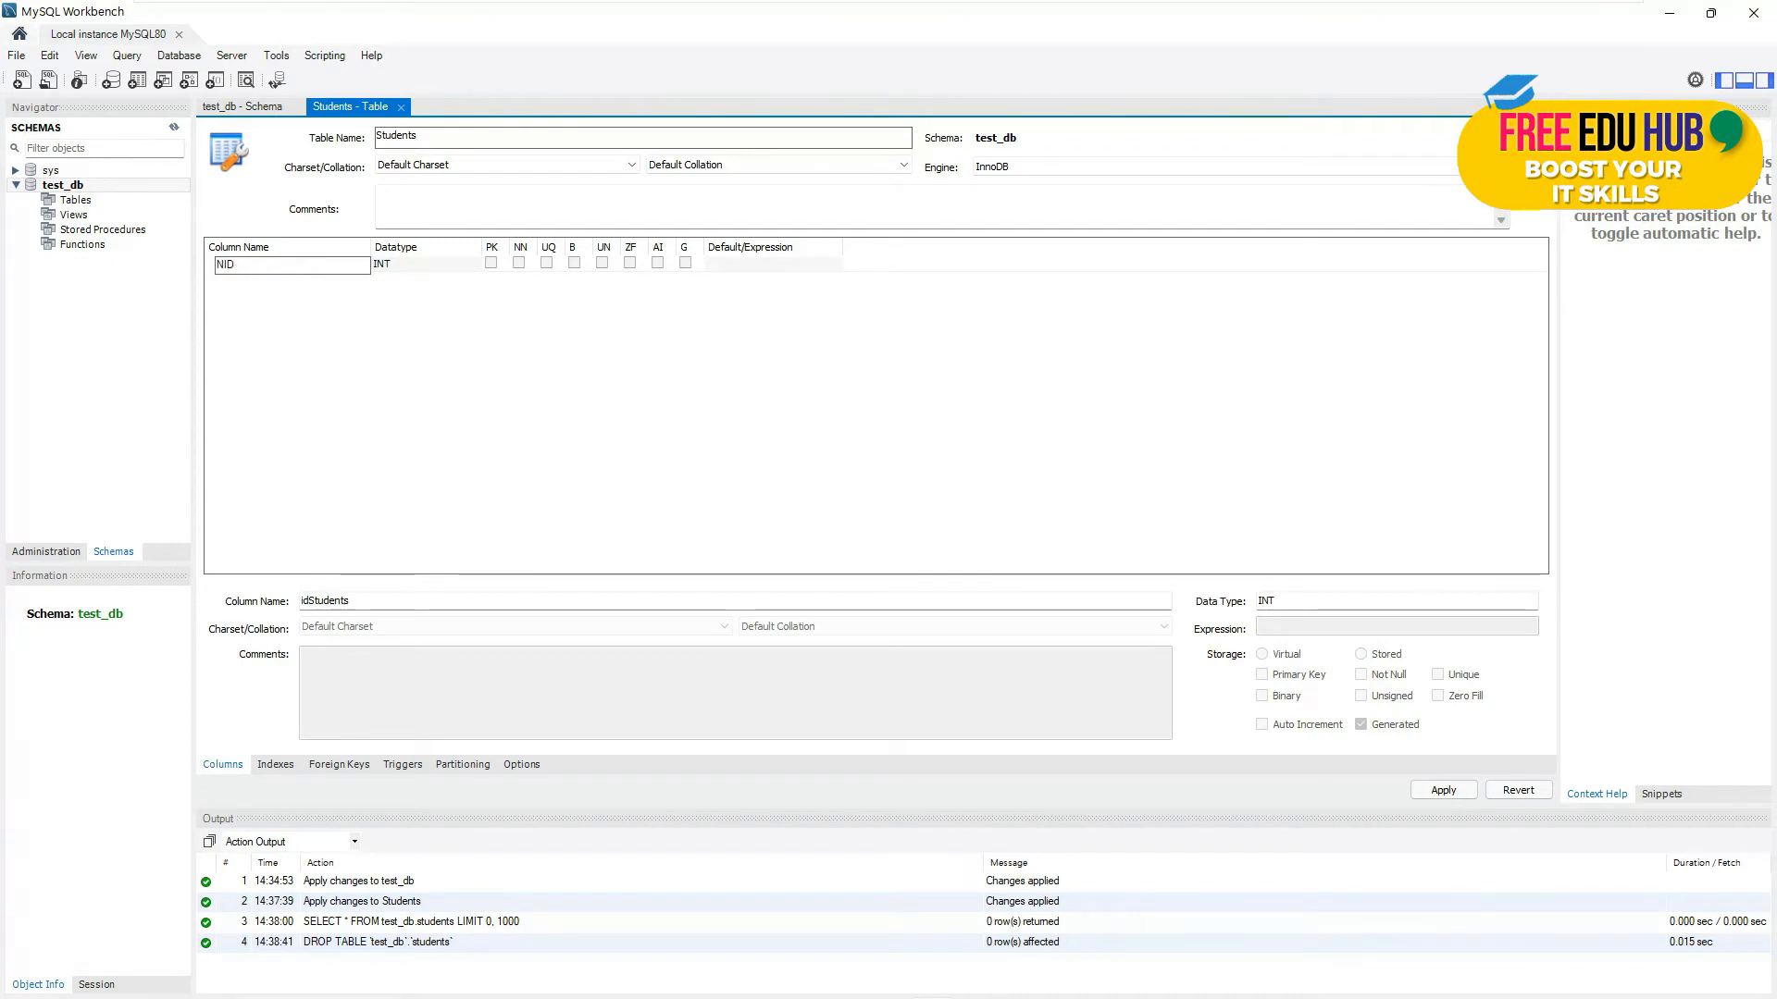
{"action": "left_click", "coordinate": [490, 264]}
{"action": "left_click", "coordinate": [491, 264]}
{"action": "left_click", "coordinate": [257, 279]}
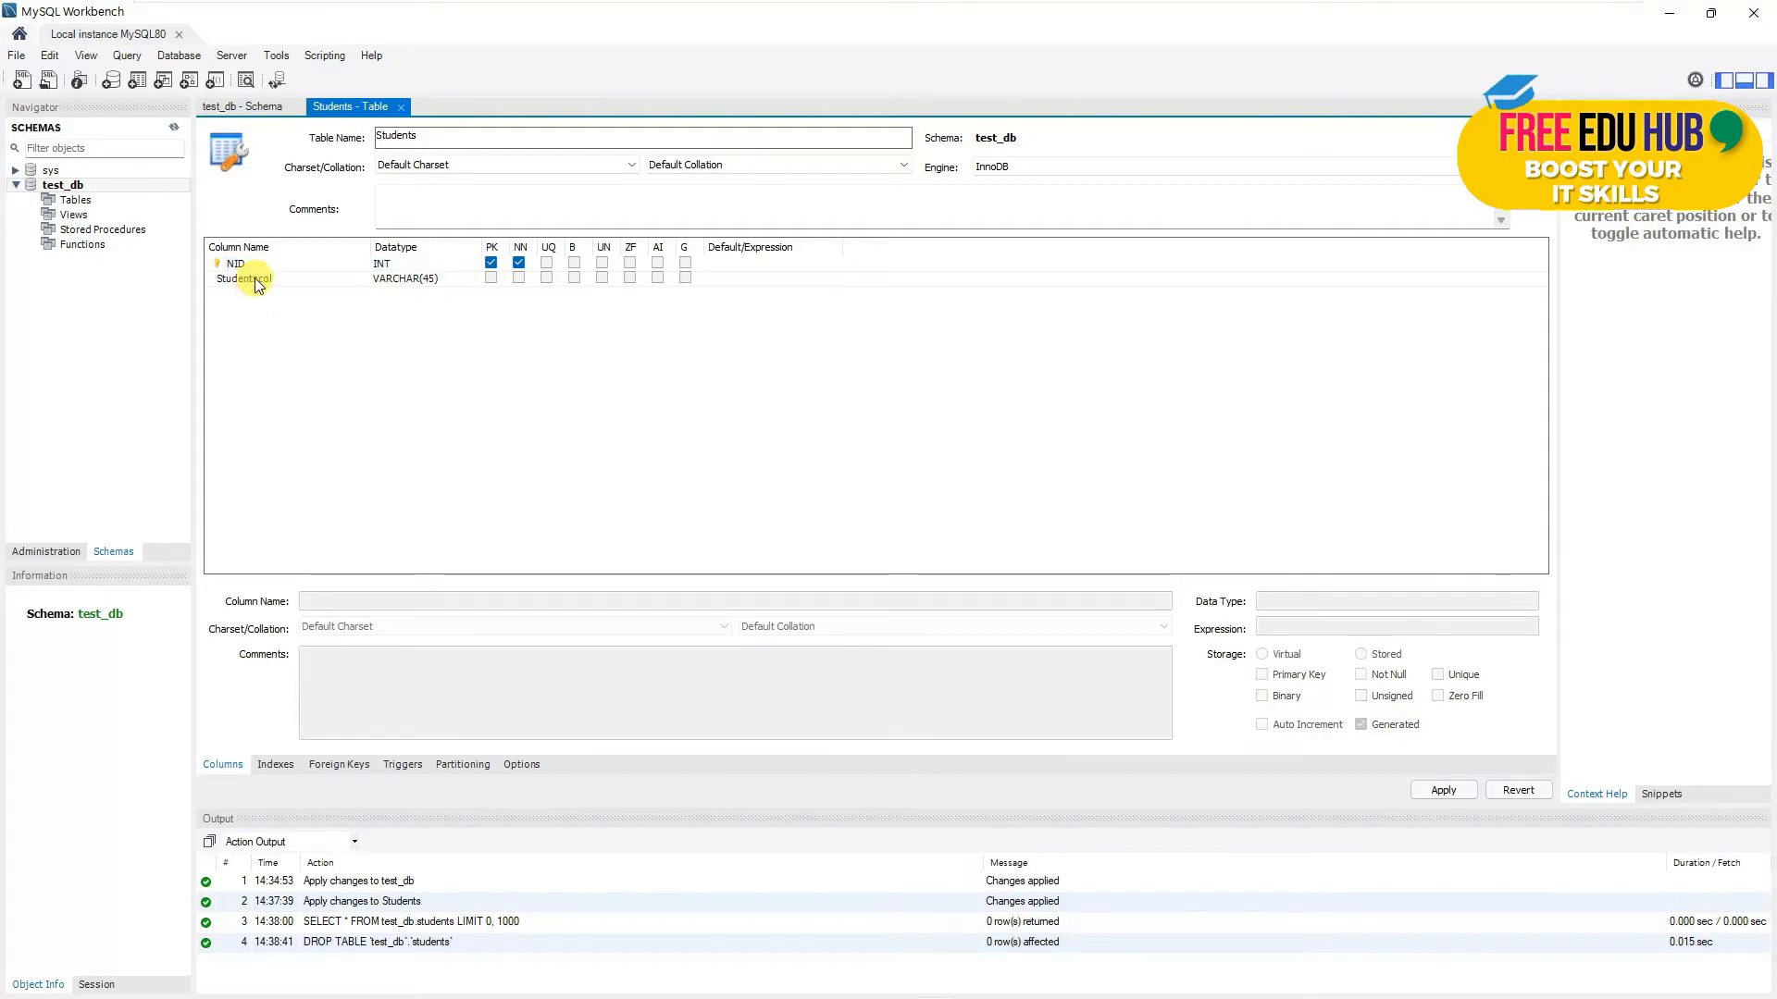
{"action": "left_click", "coordinate": [255, 279]}
{"action": "type", "text": "F"}
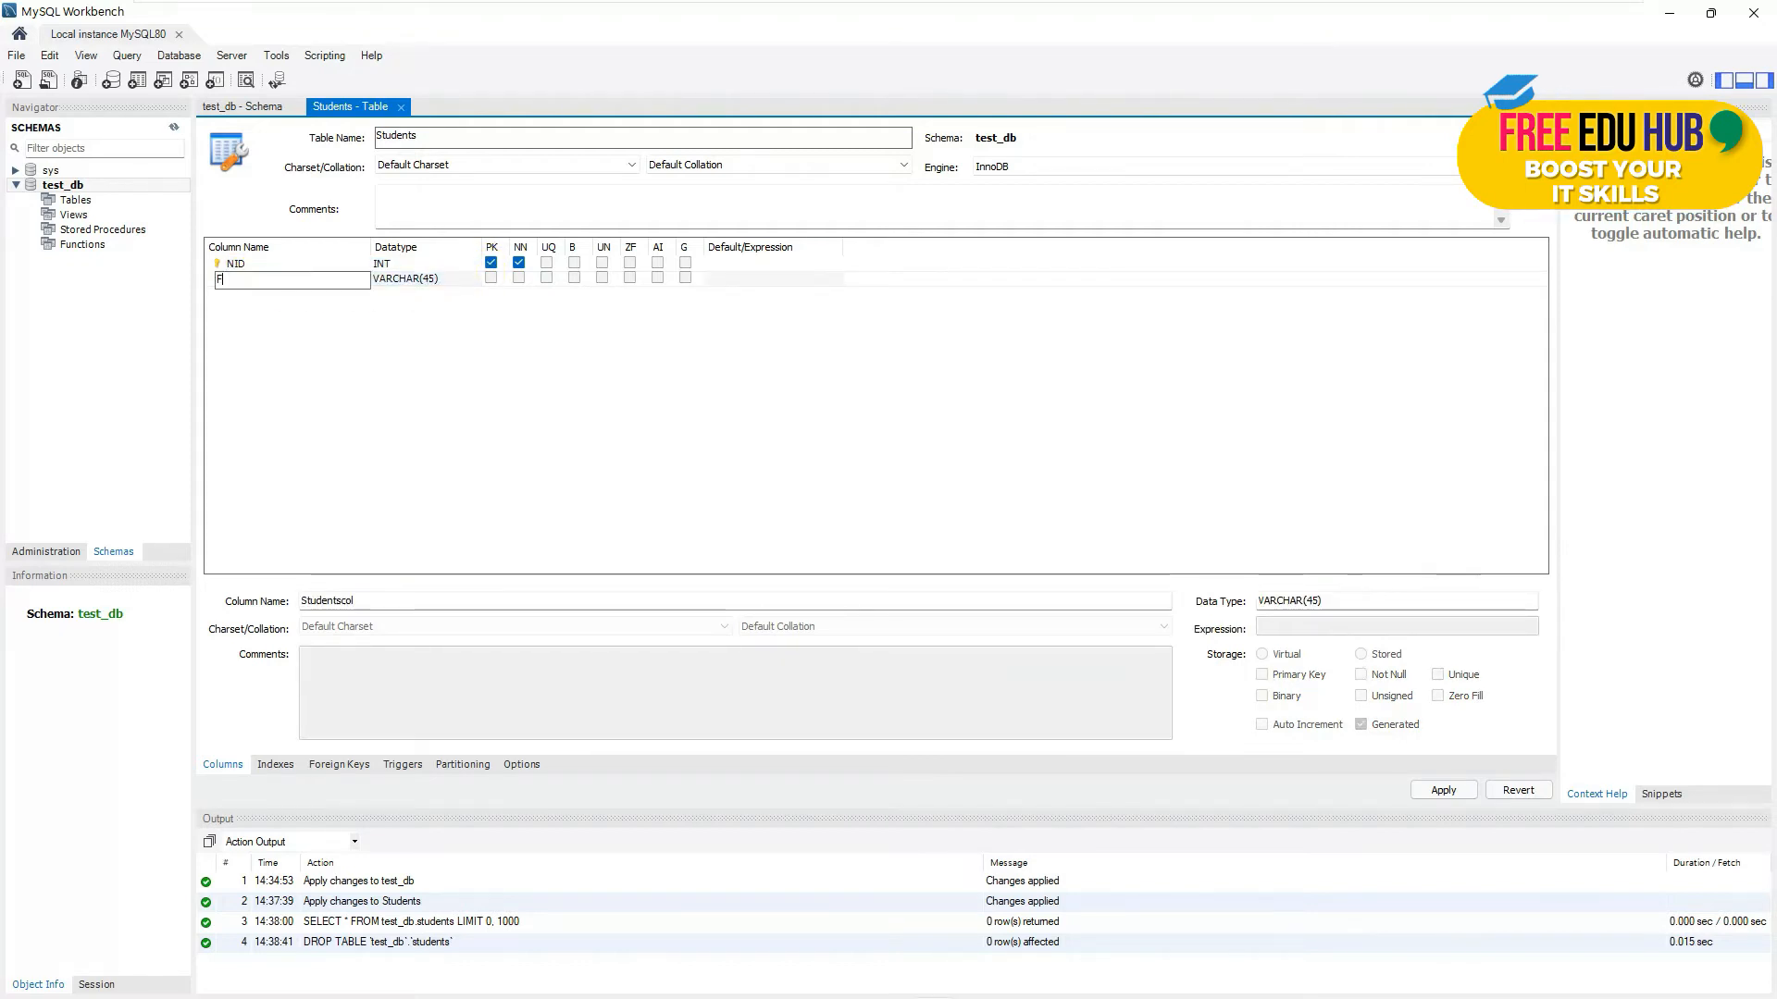
{"action": "type", "text": "irstName"}
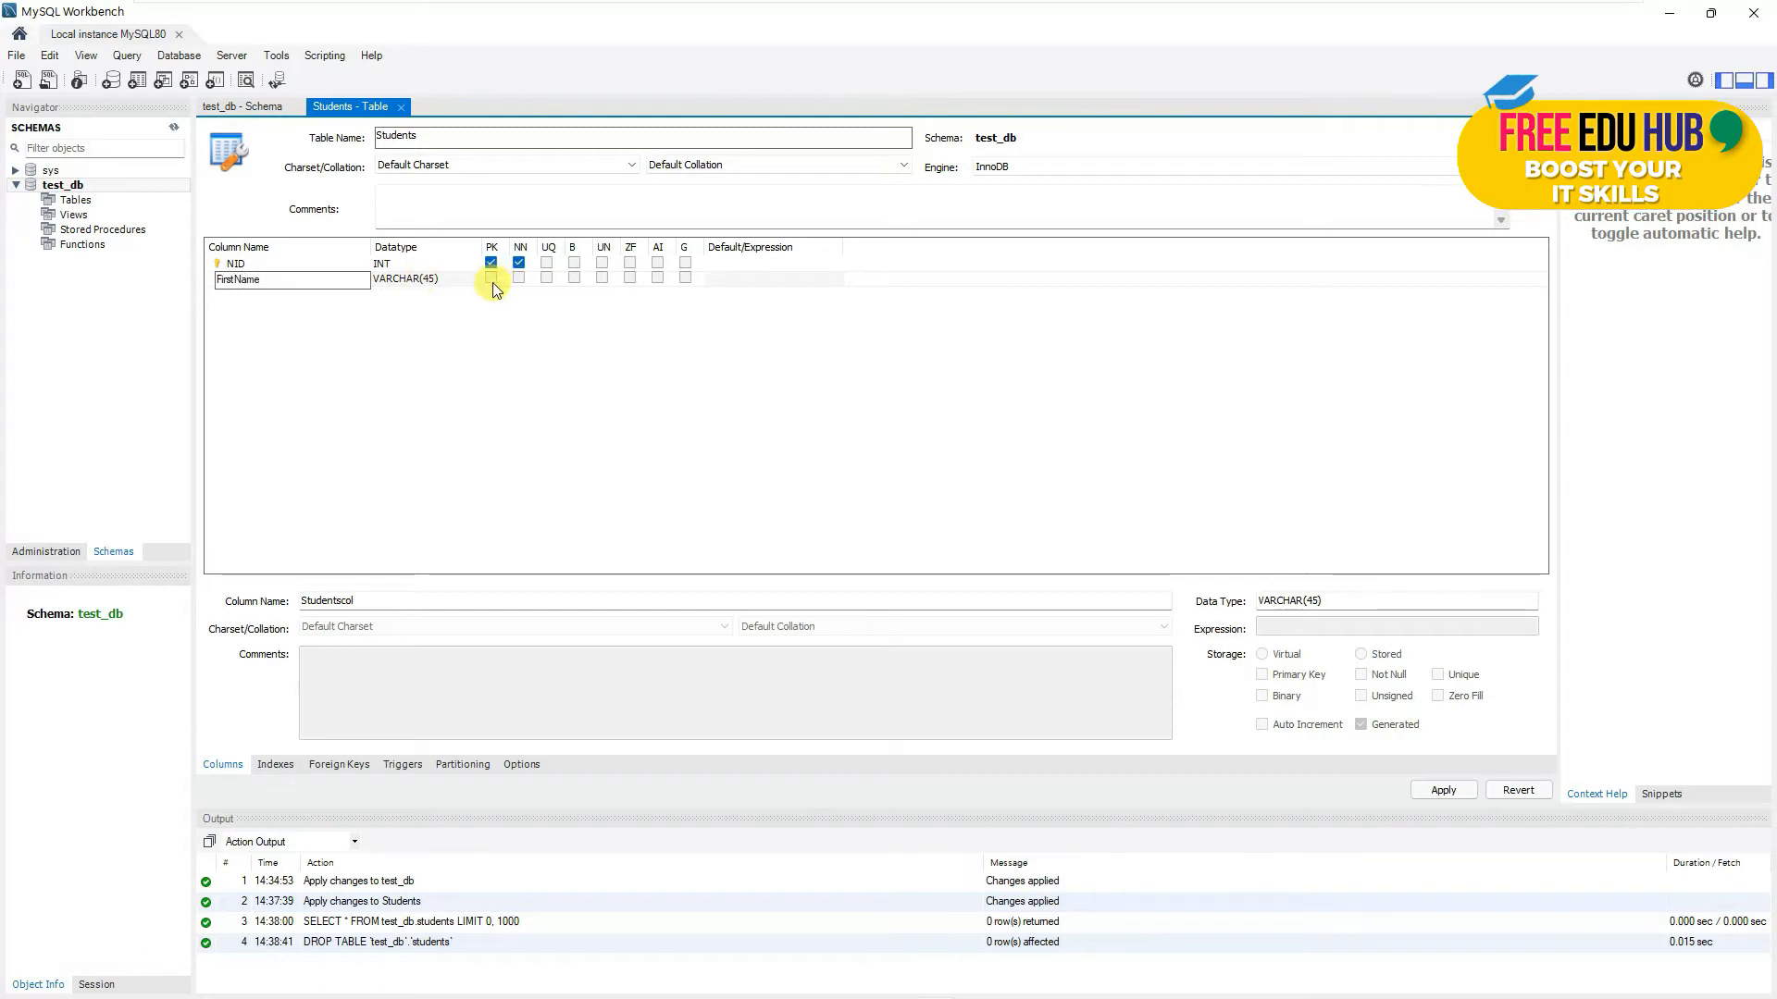
{"action": "left_click", "coordinate": [518, 277]}
- Add a not-null LastName column and a not-null MOB INT column, then apply the design
{"action": "left_click", "coordinate": [246, 294]}
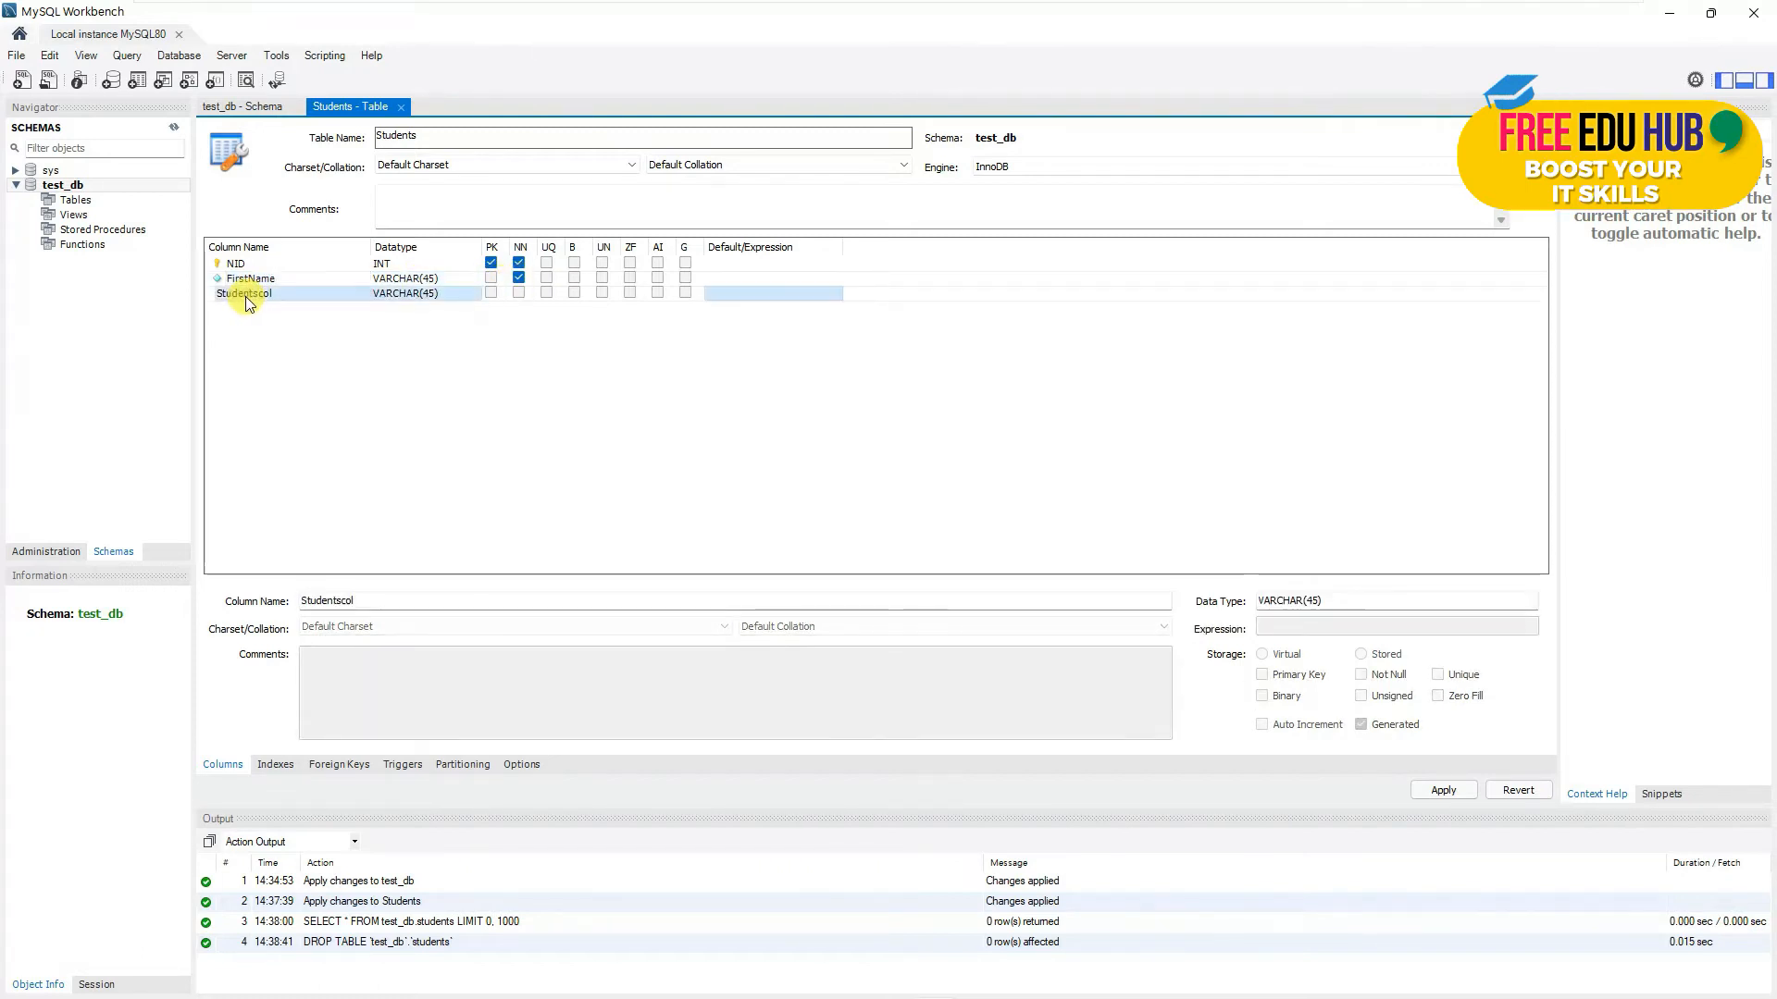
{"action": "left_click", "coordinate": [248, 294]}
{"action": "type", "text": "LastName"}
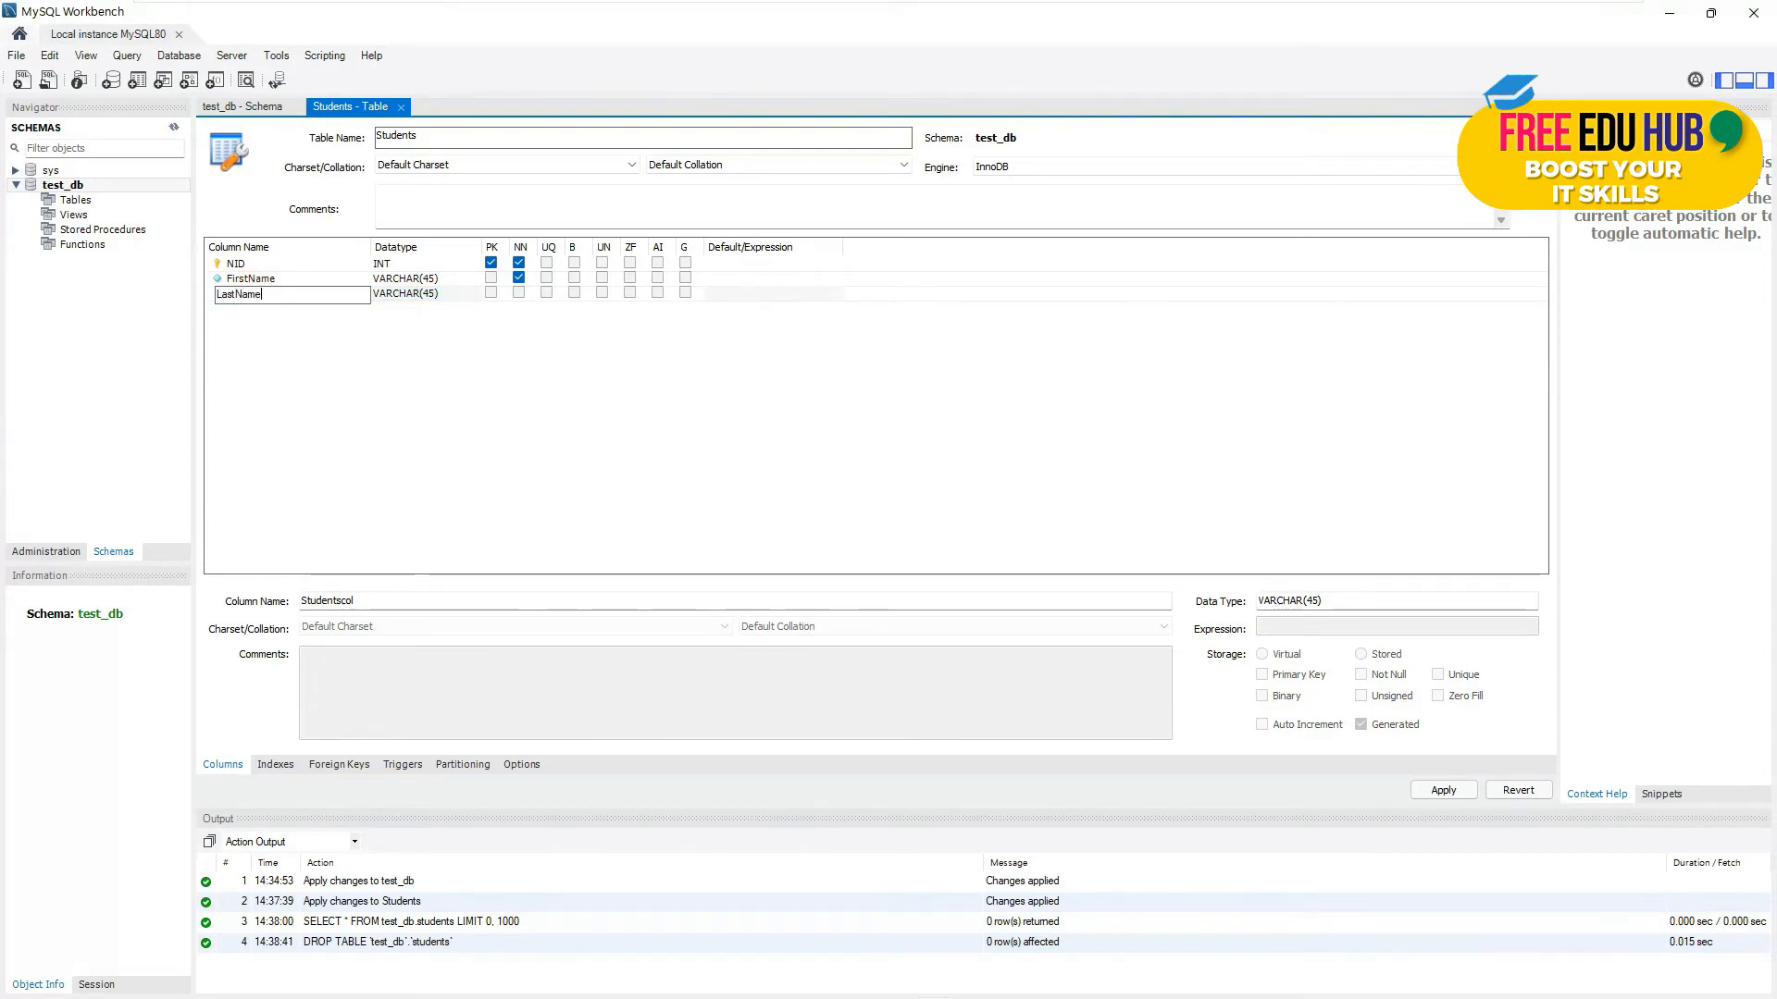
{"action": "left_click", "coordinate": [519, 293]}
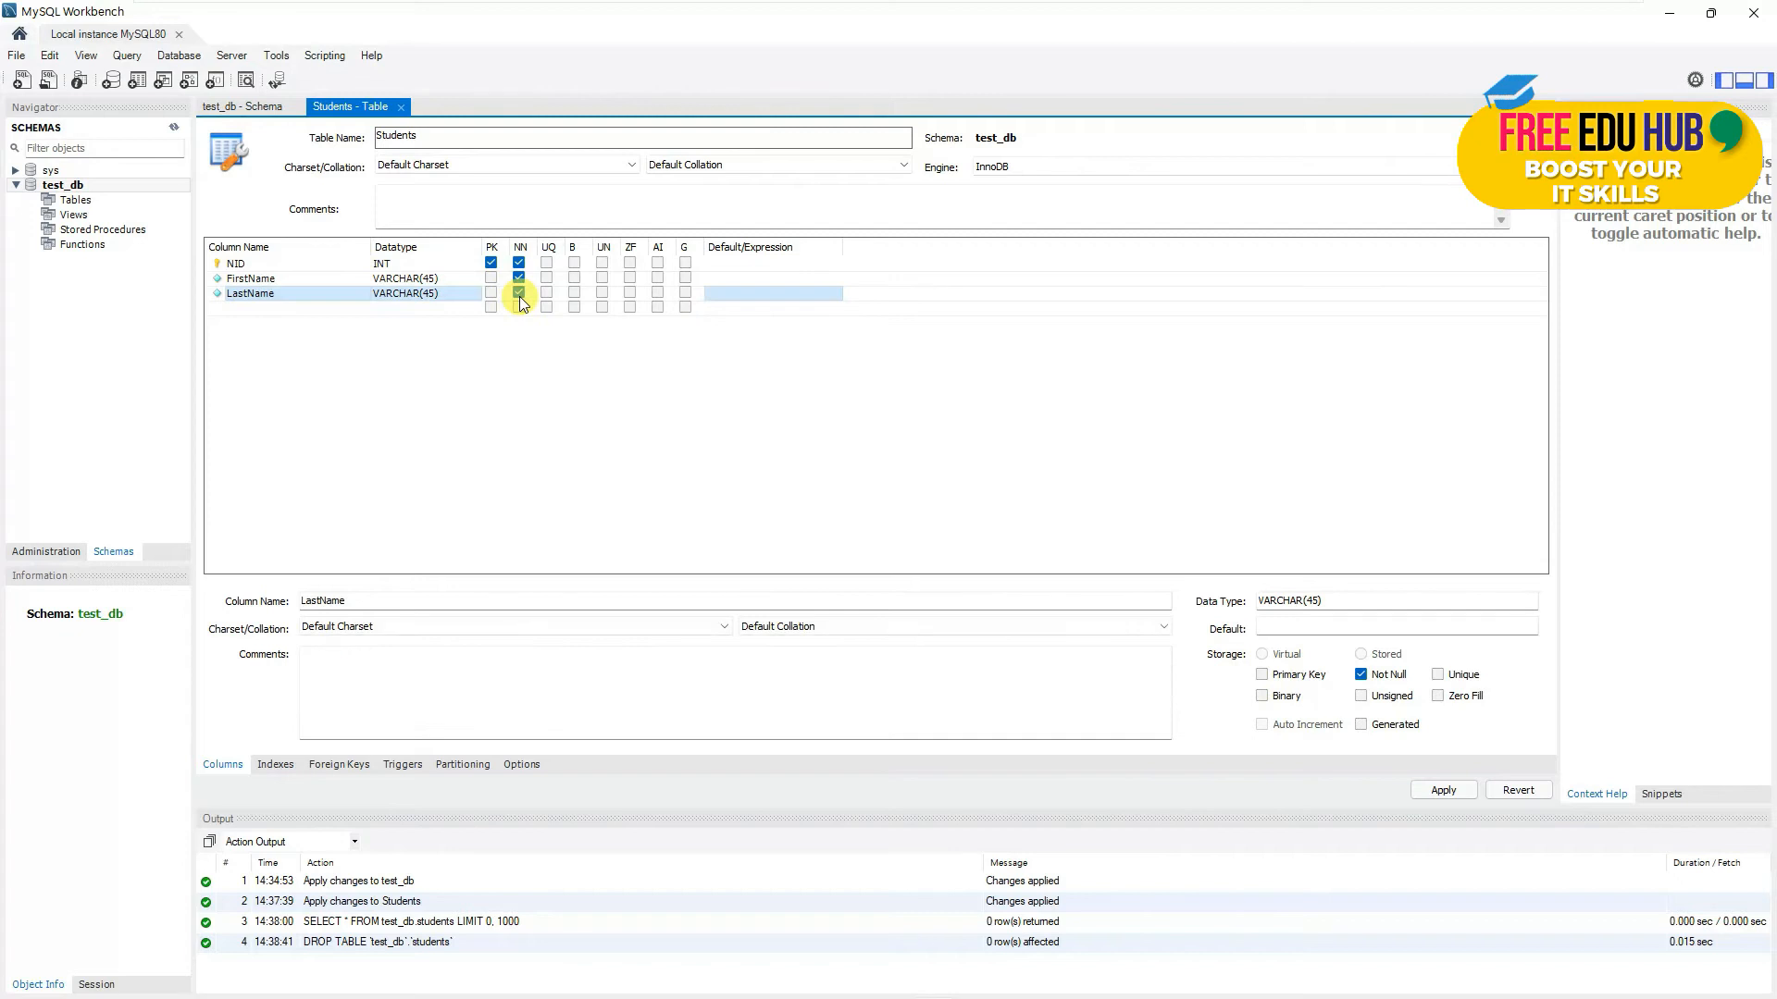
{"action": "left_click", "coordinate": [267, 308]}
{"action": "left_click", "coordinate": [266, 310]}
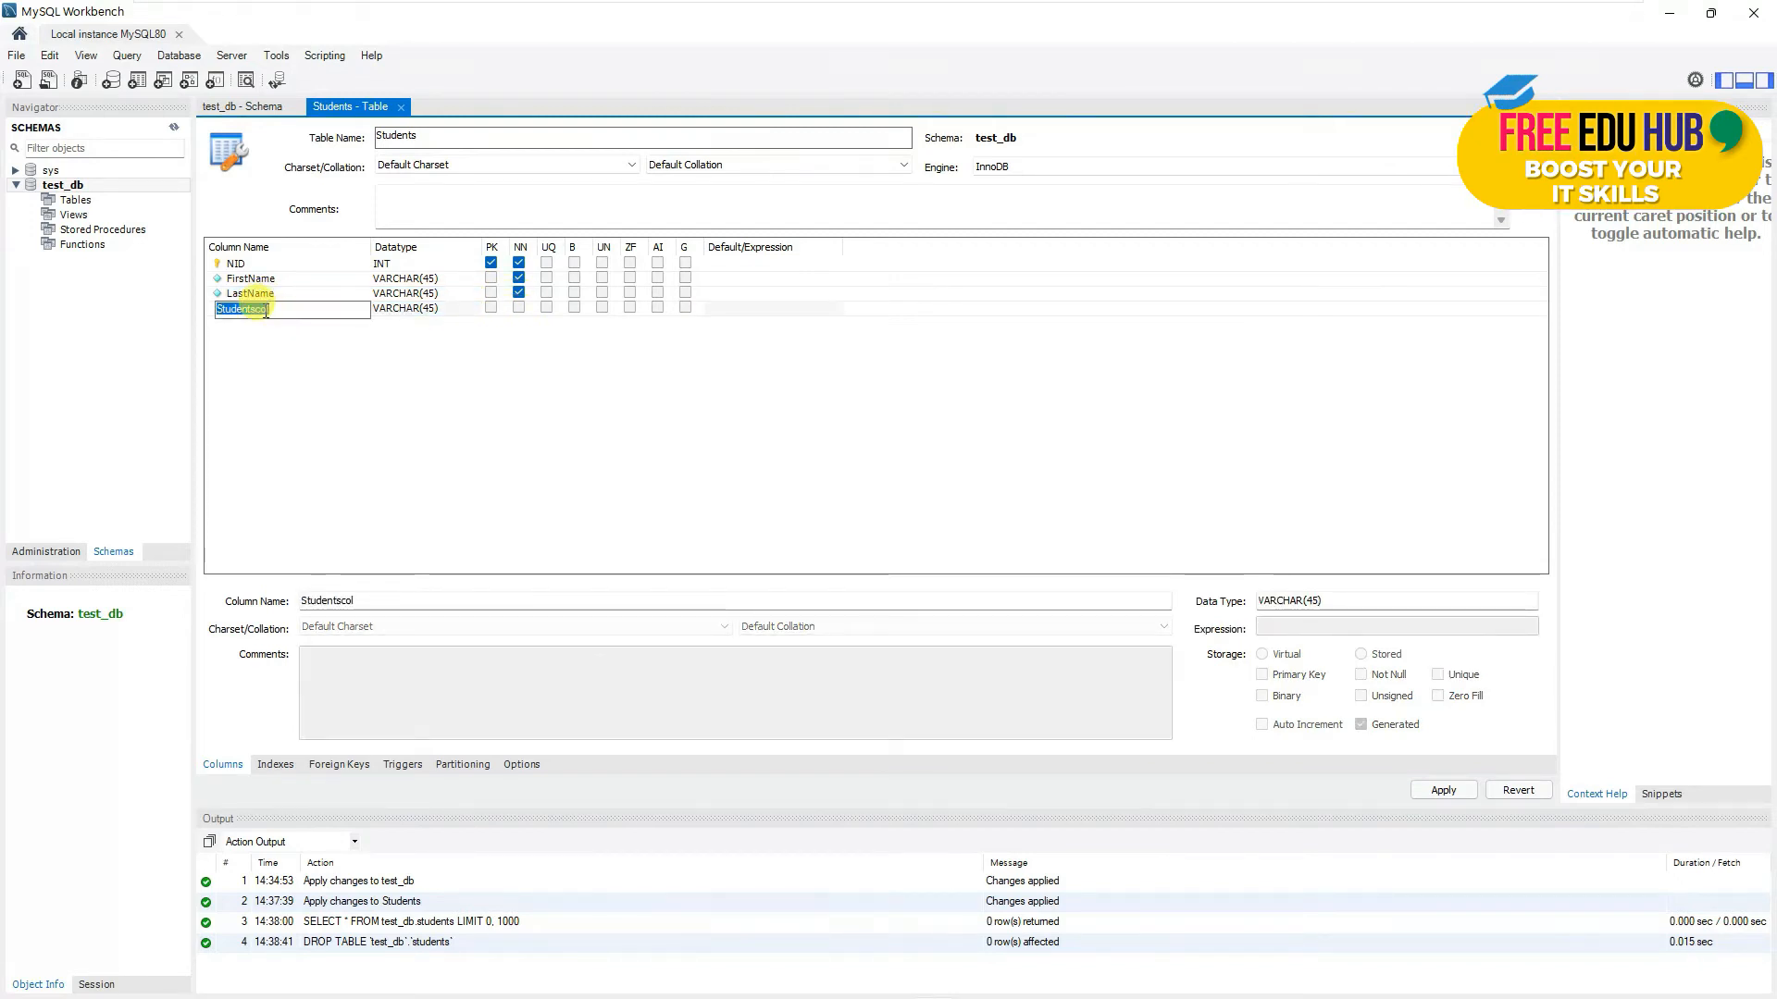
{"action": "type", "text": "M"}
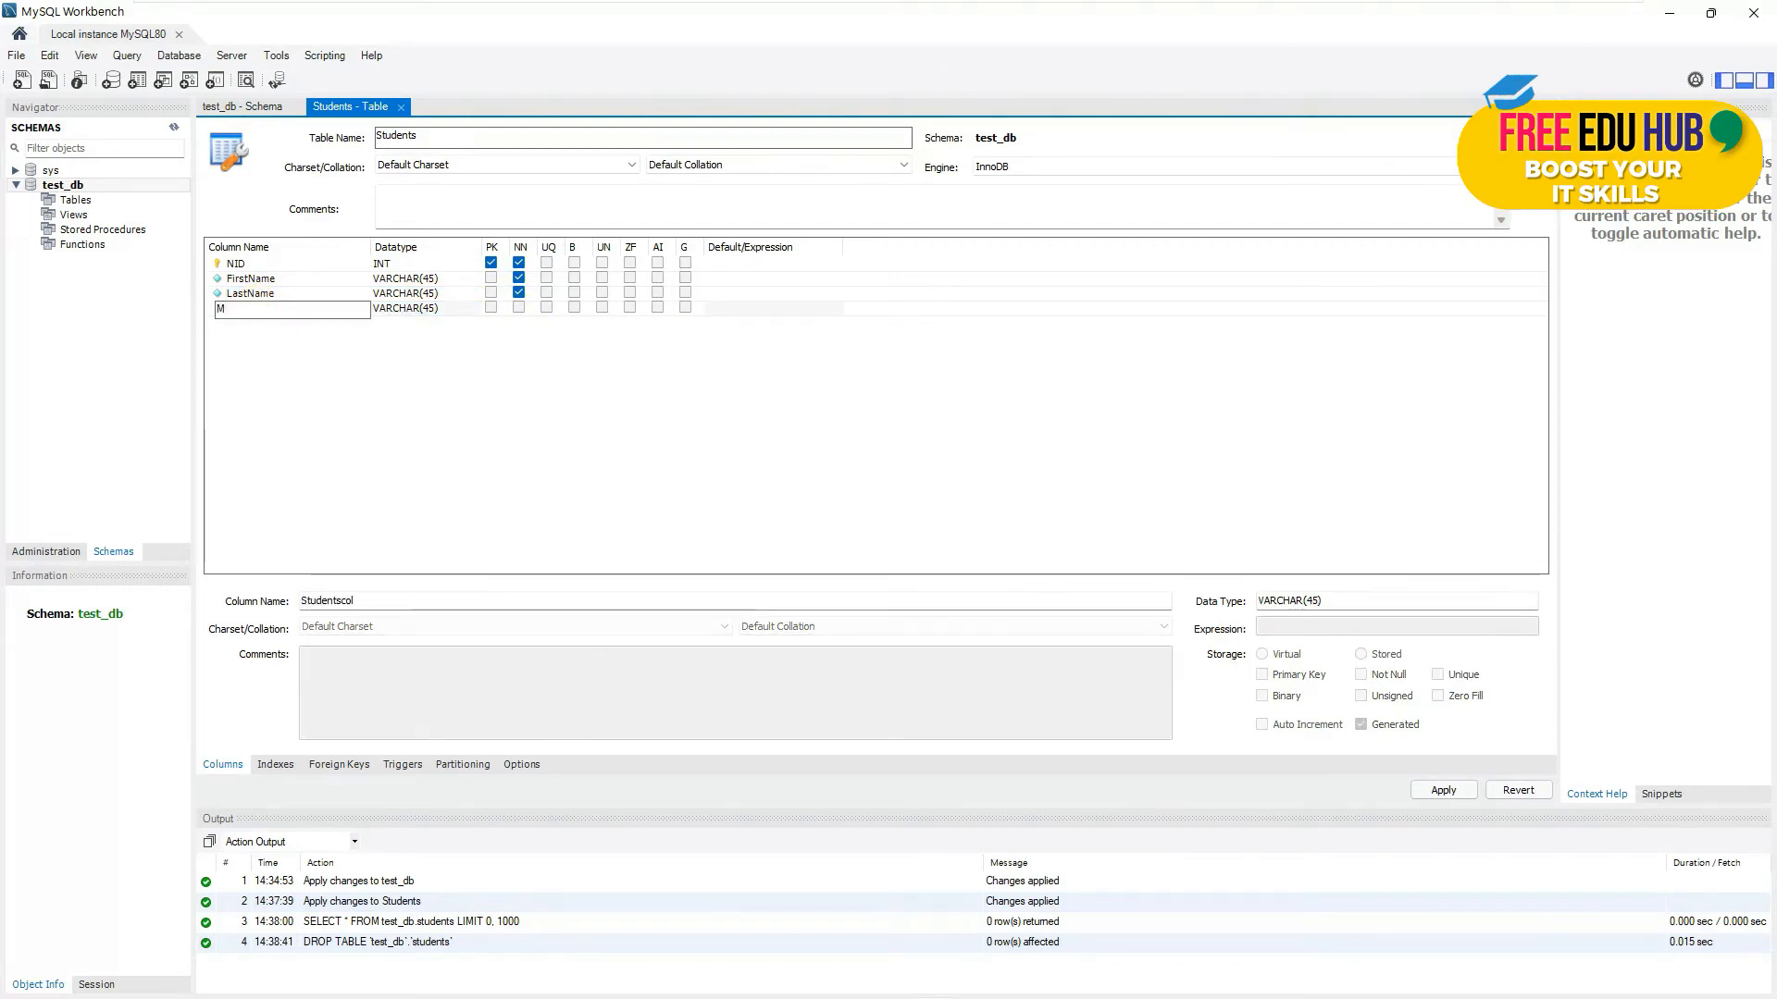
{"action": "type", "text": "OB"}
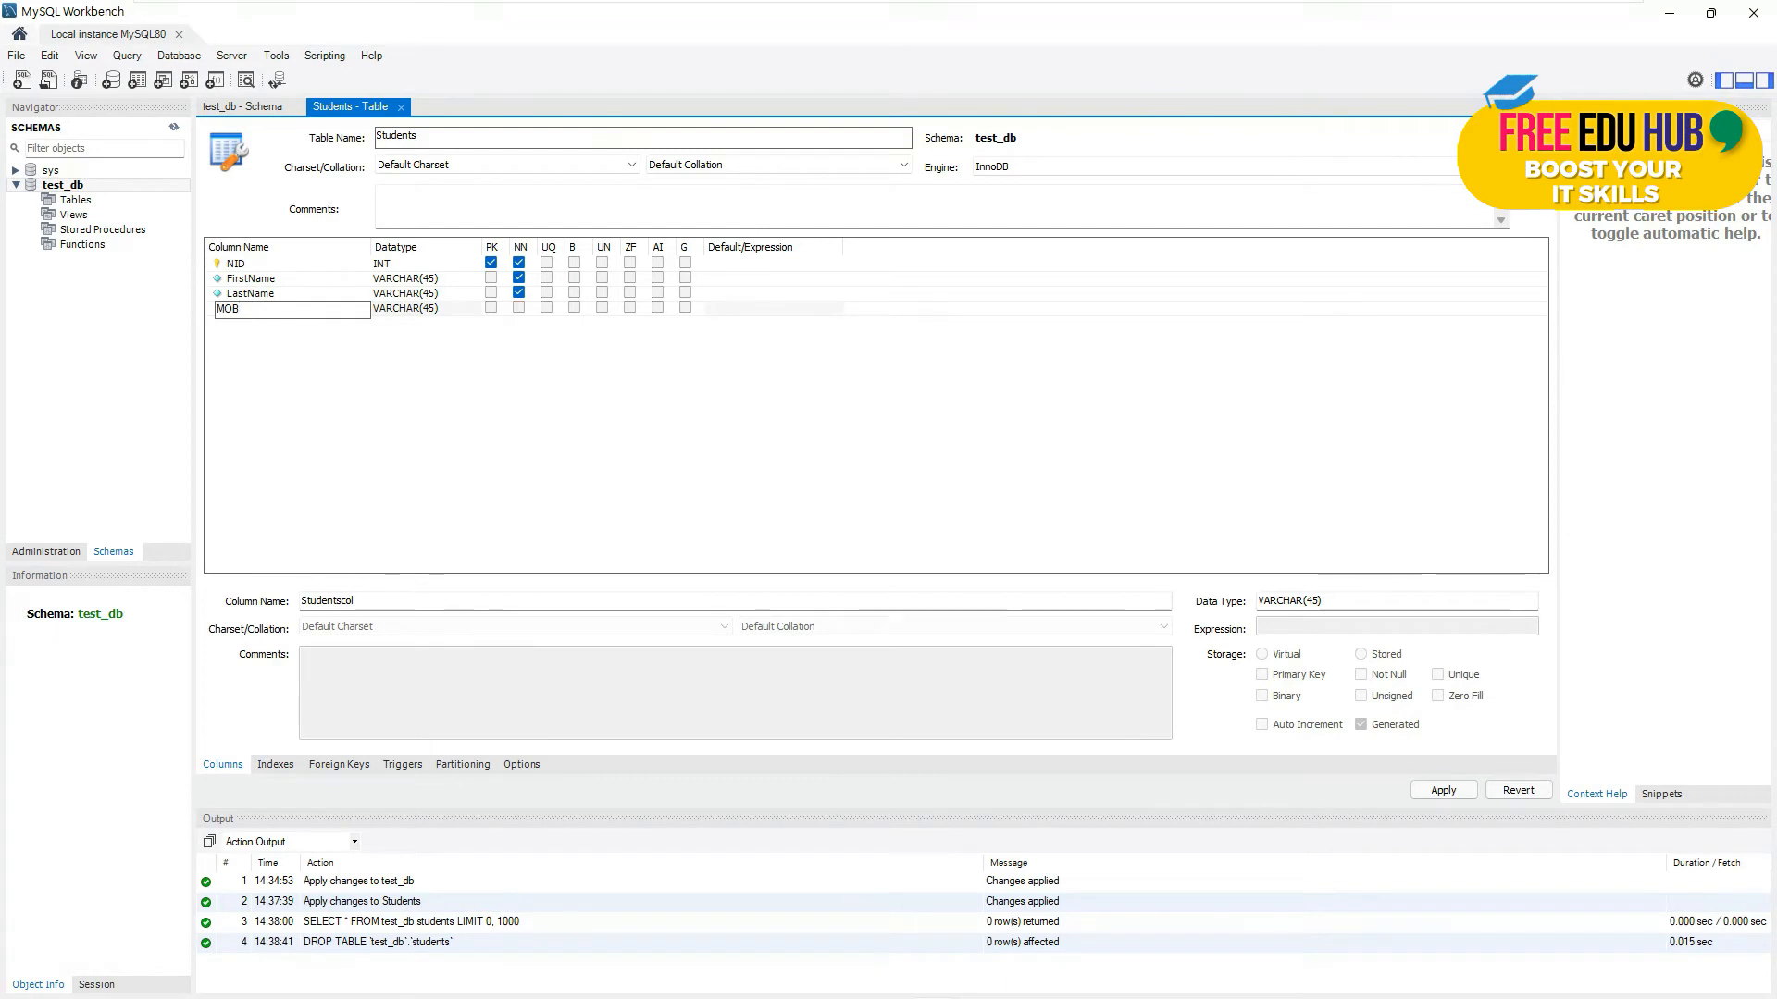
{"action": "left_click", "coordinate": [460, 313]}
{"action": "left_click", "coordinate": [474, 312]}
{"action": "left_click", "coordinate": [435, 328]}
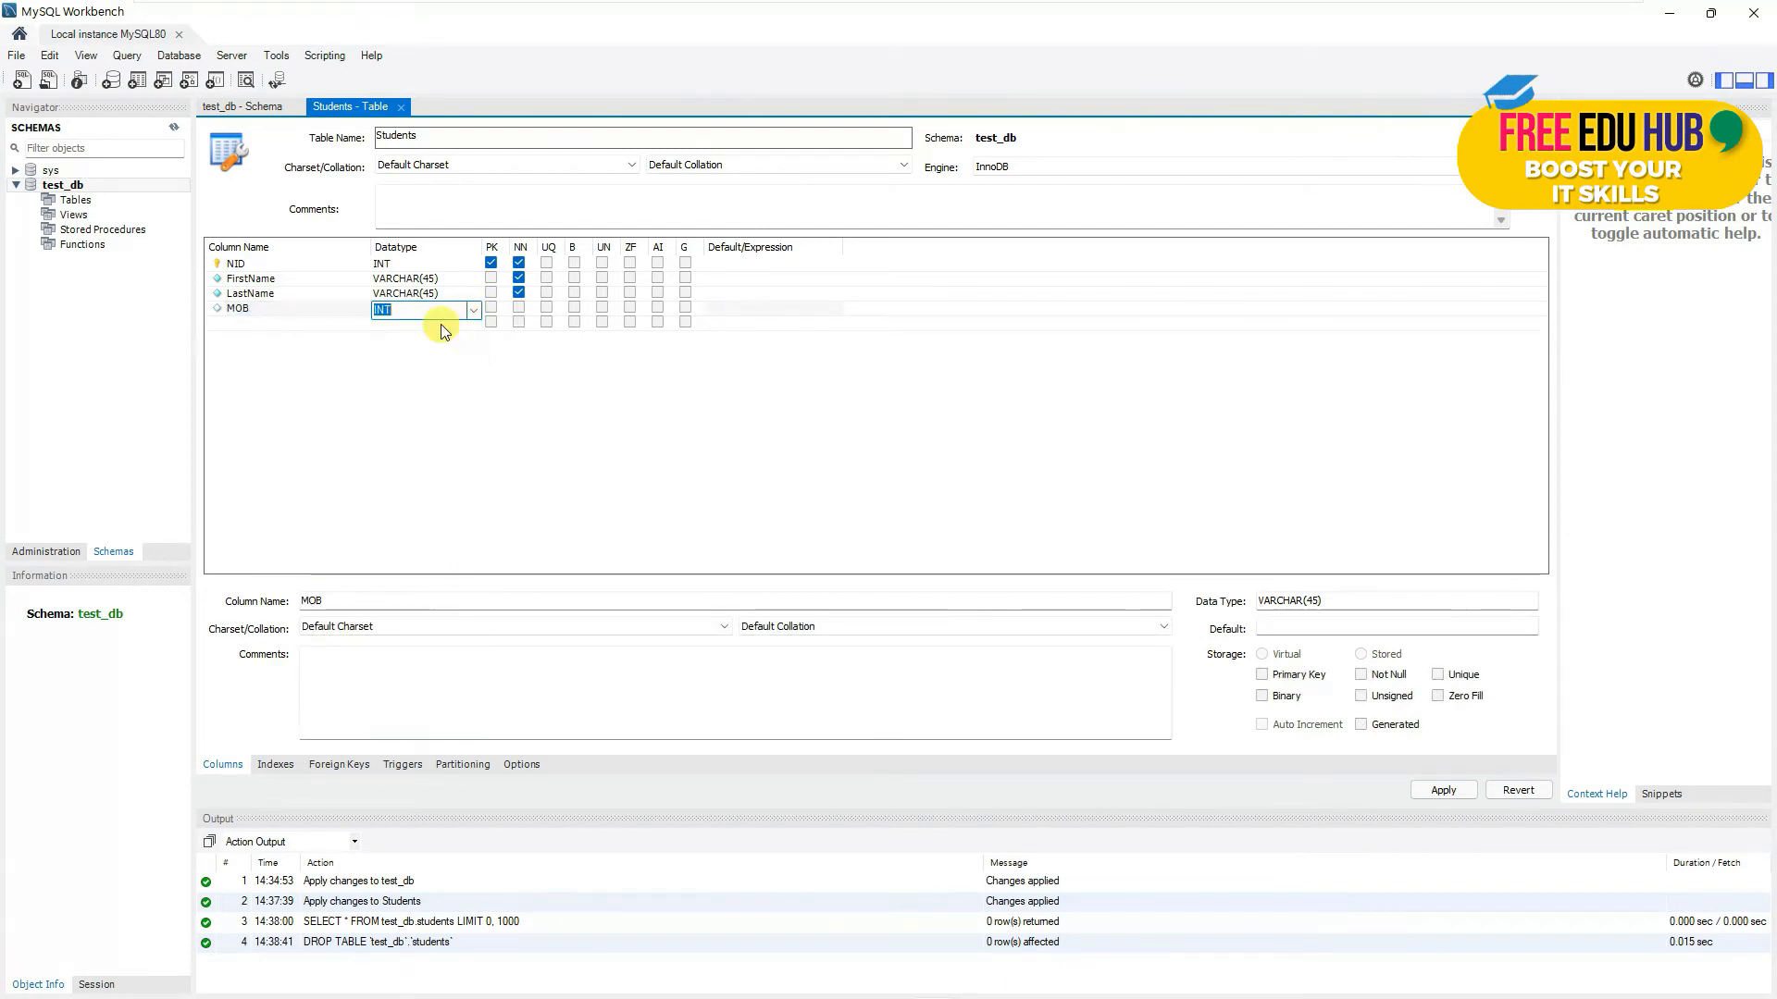
{"action": "left_click", "coordinate": [519, 309]}
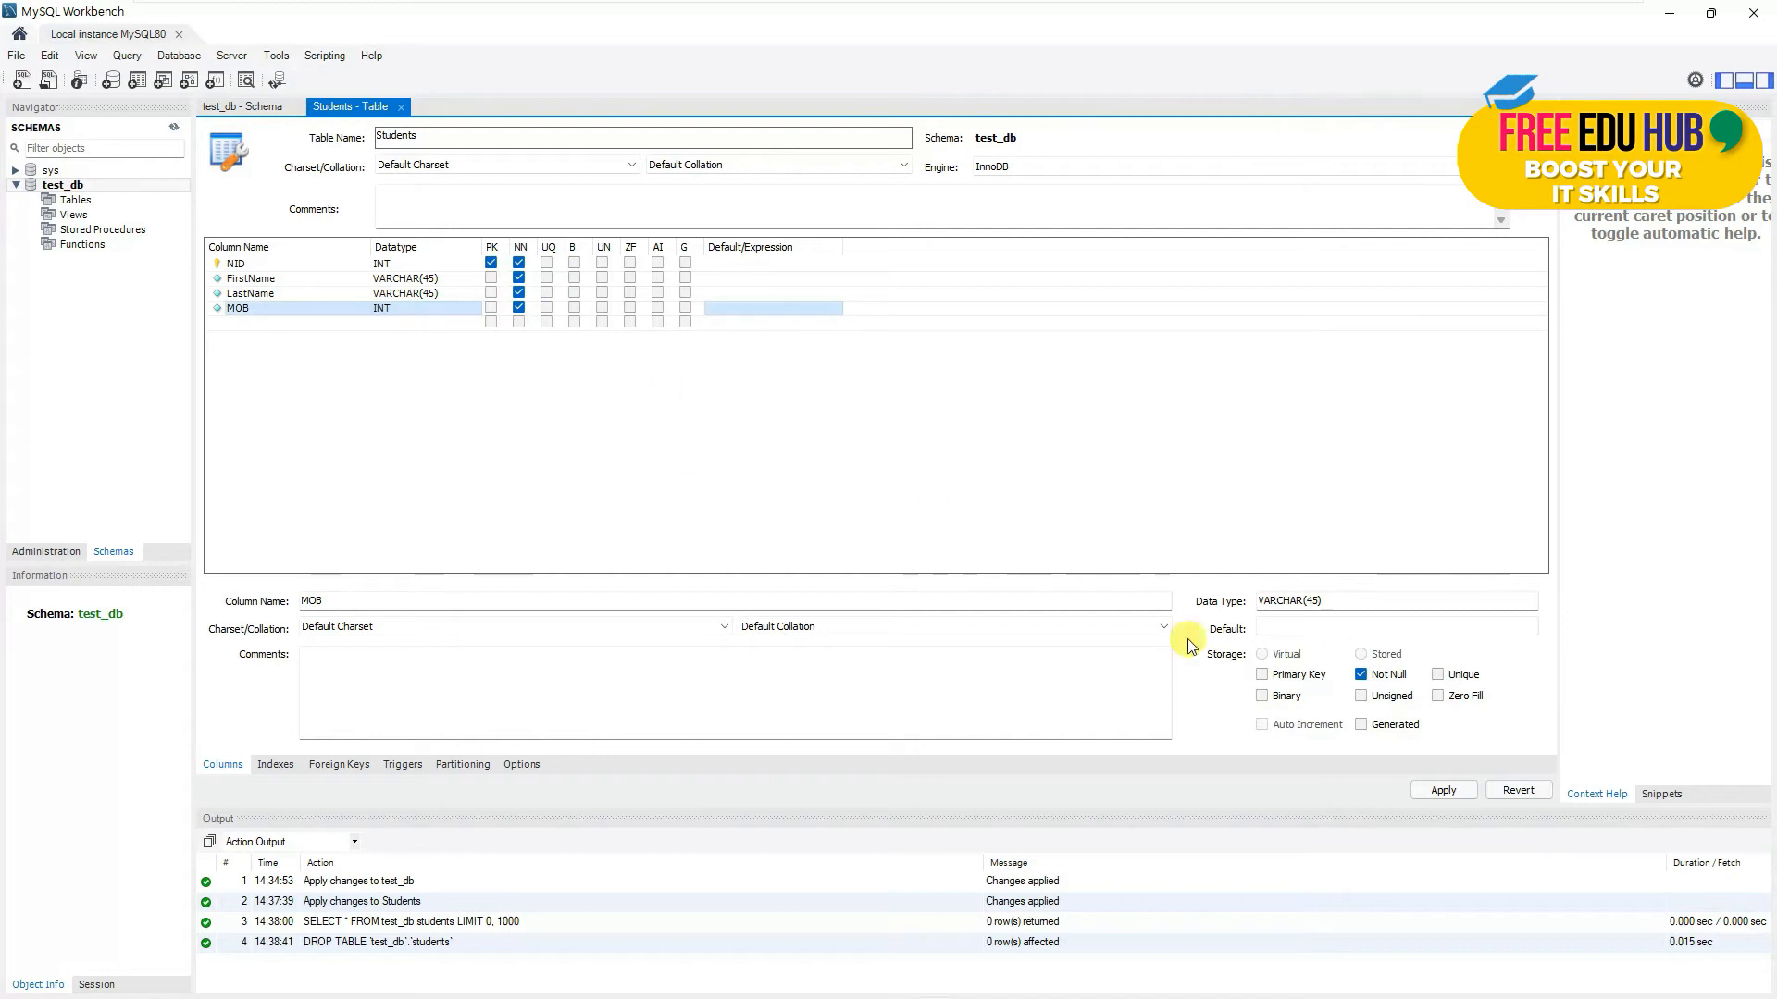
{"action": "left_click", "coordinate": [1449, 790]}
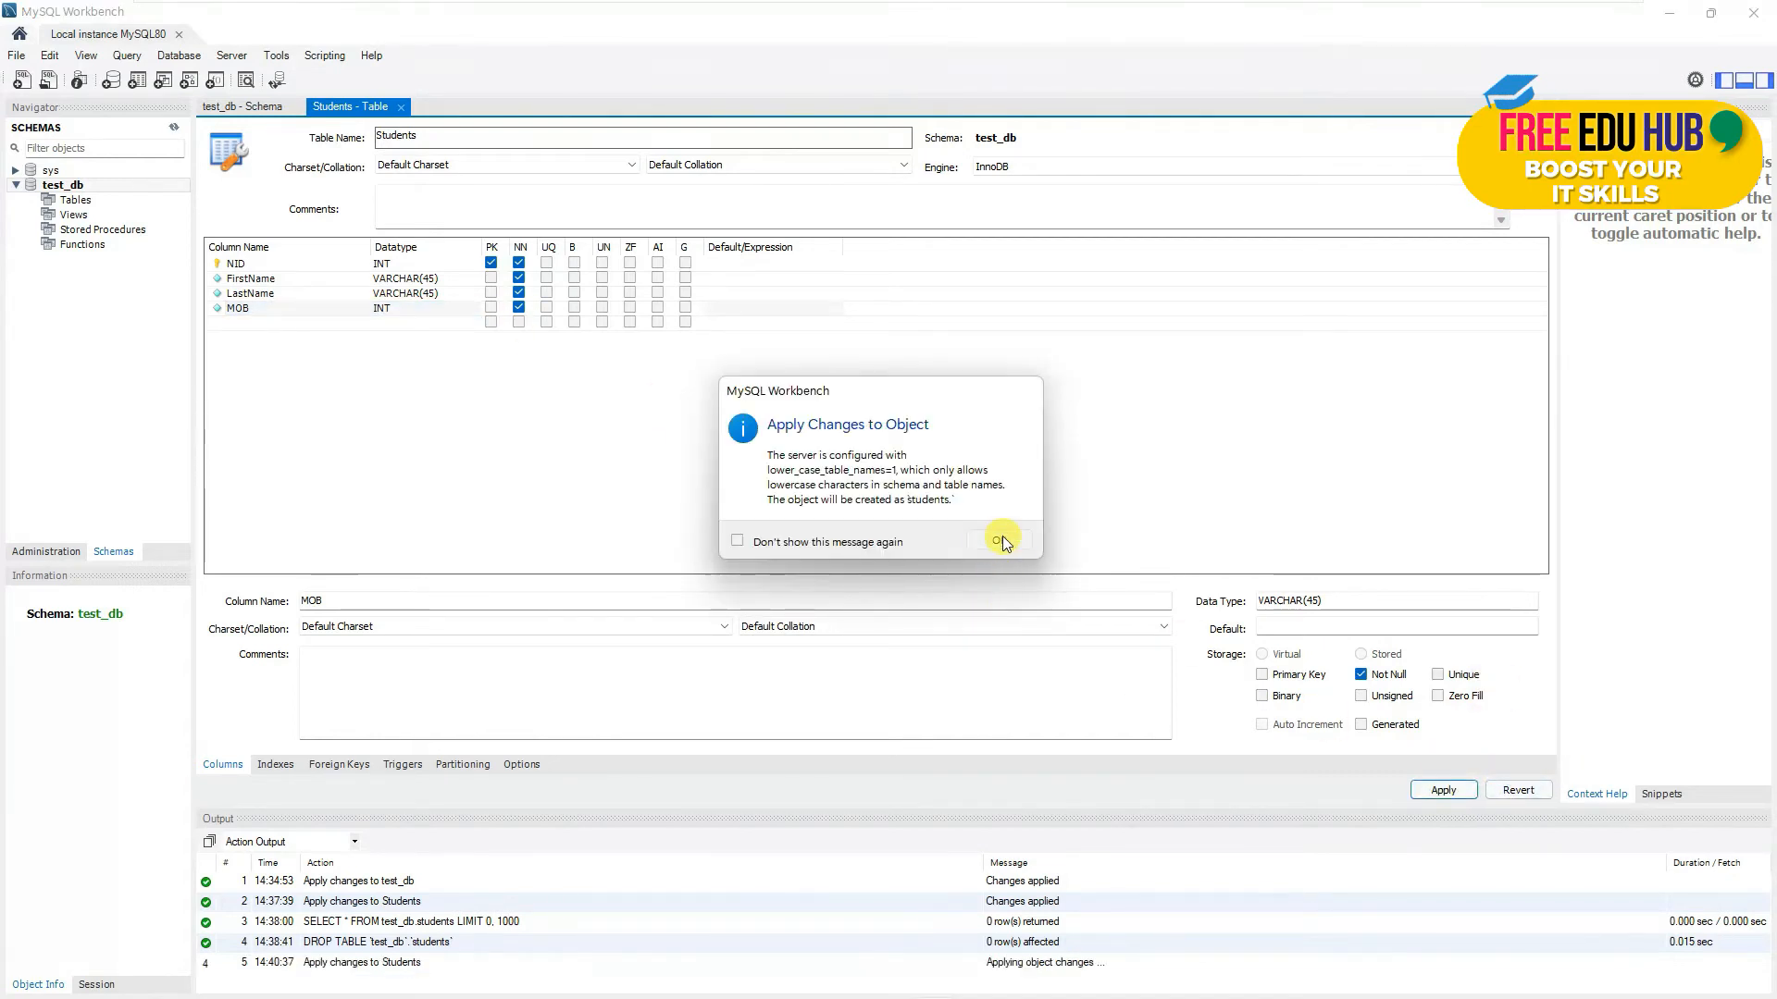
- Accept the lowercase-name notice, run the CREATE TABLE script, and select students in the Navigator
{"action": "left_click", "coordinate": [999, 541]}
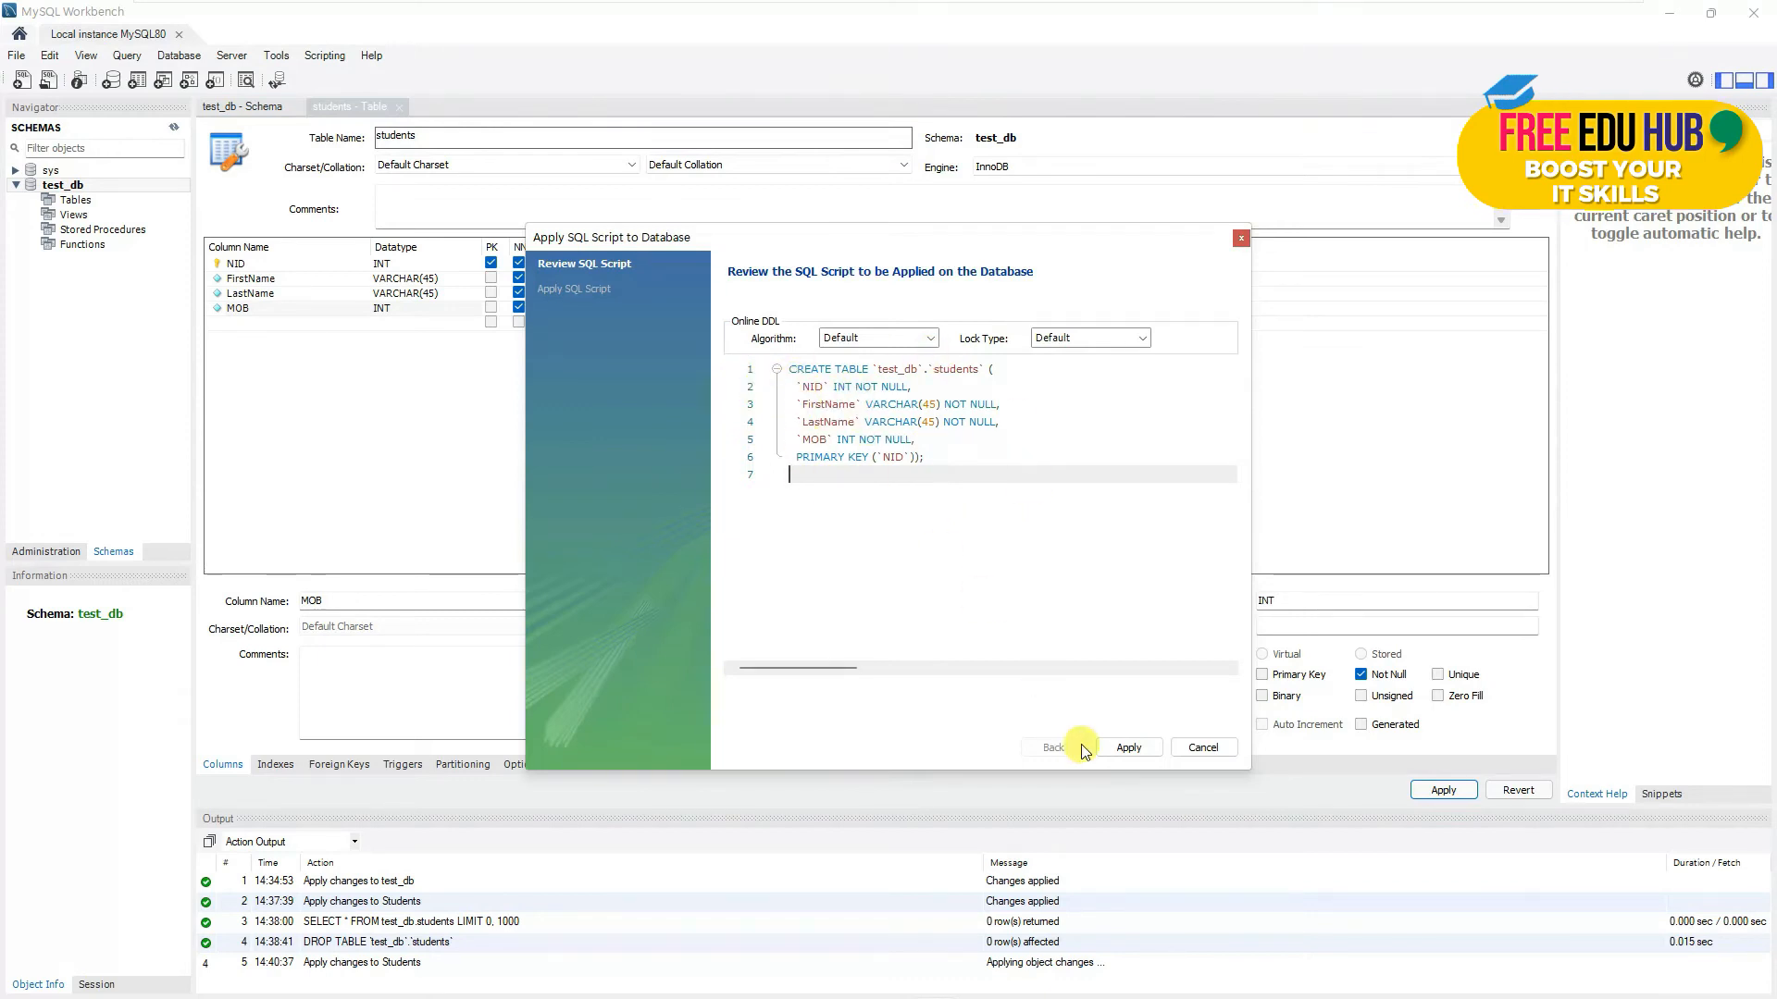
{"action": "left_click", "coordinate": [1130, 748]}
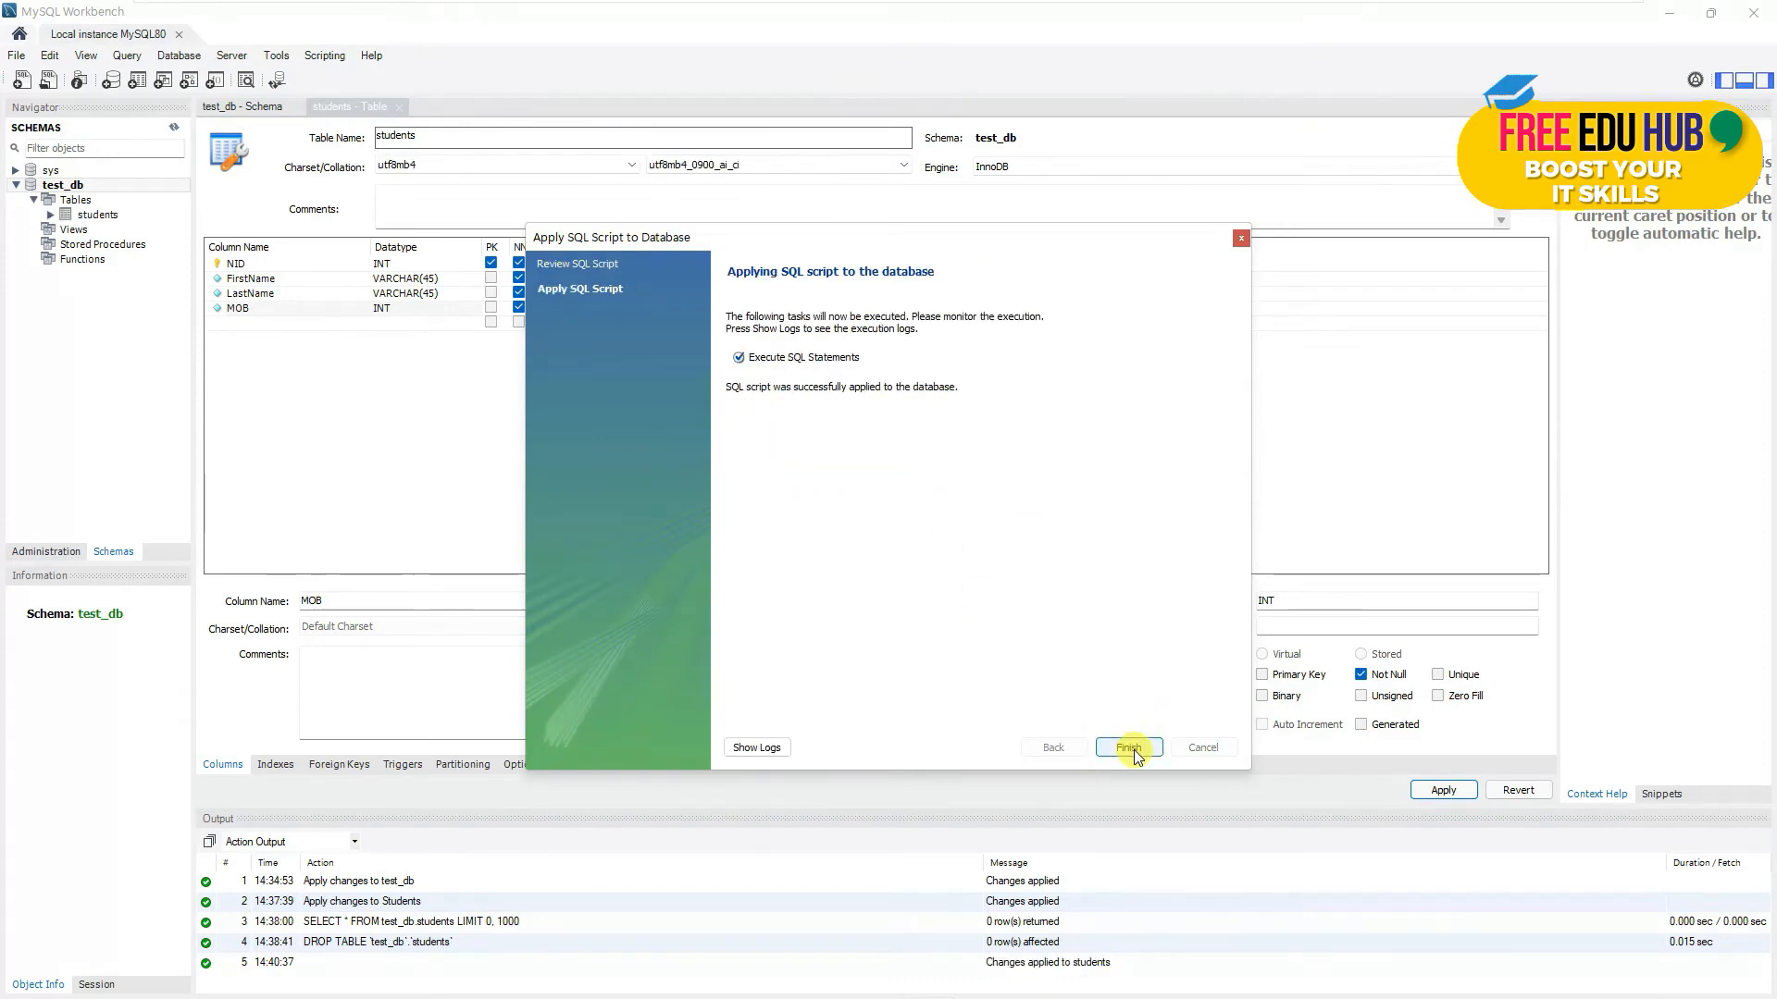
{"action": "left_click", "coordinate": [1128, 748]}
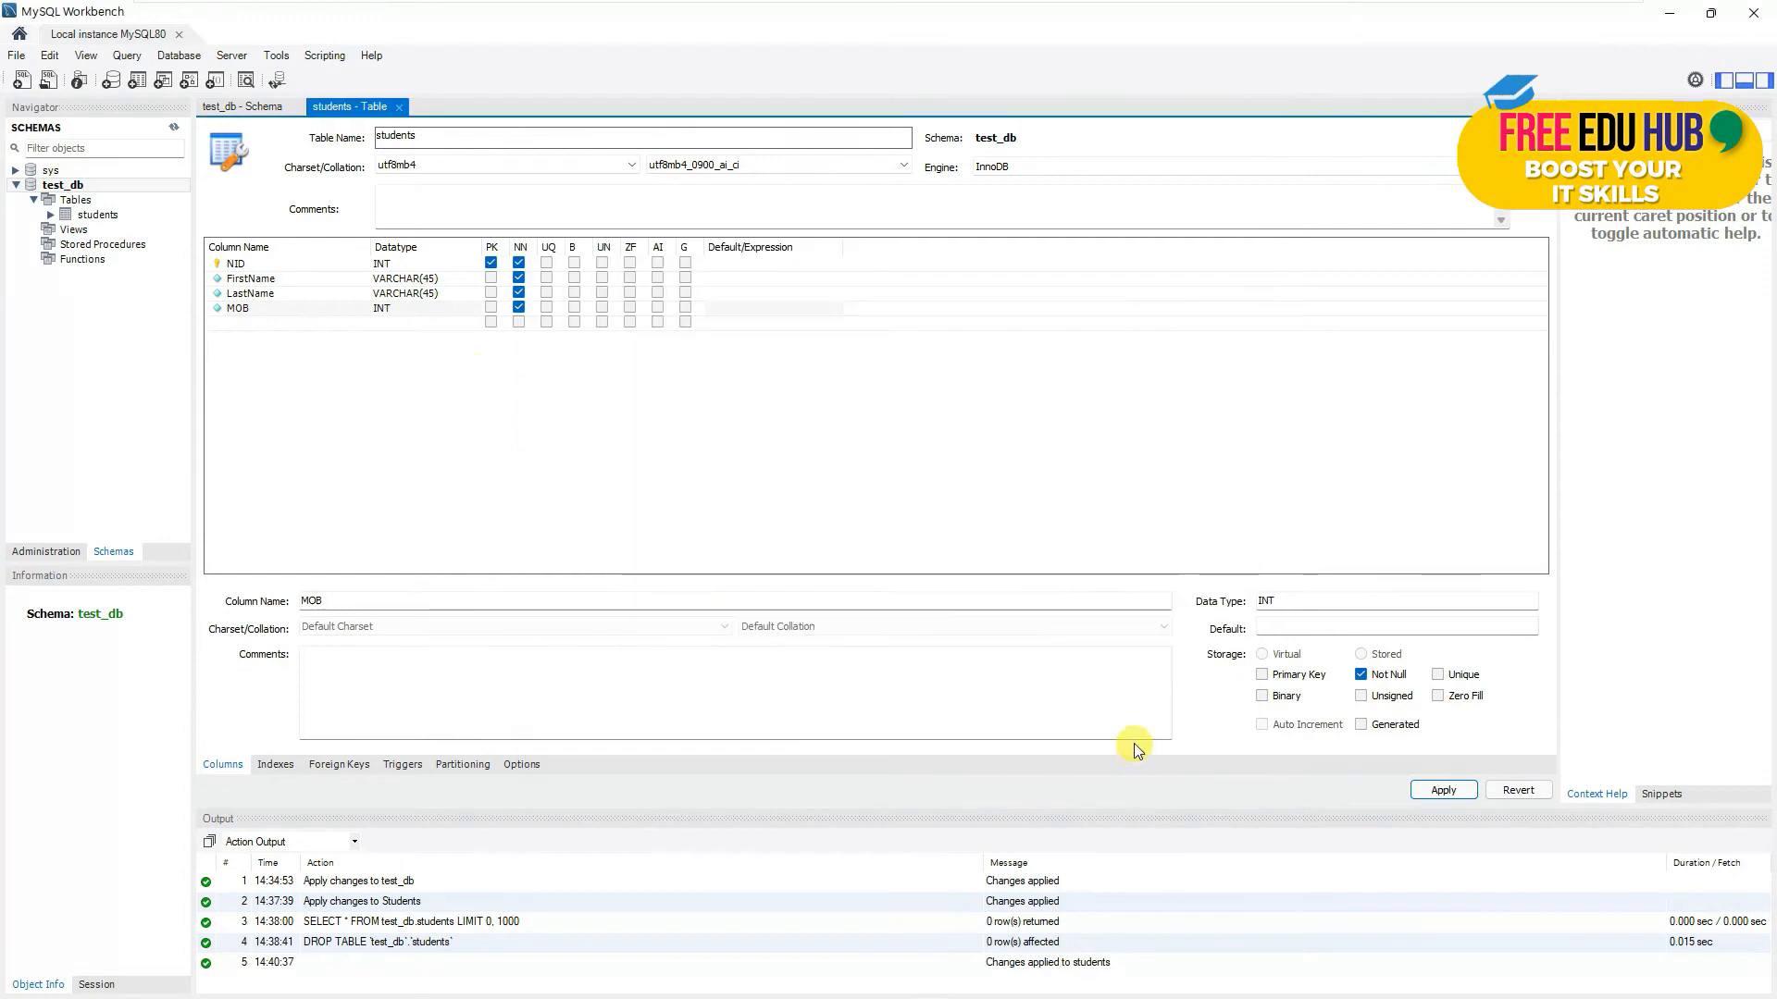
{"action": "left_click", "coordinate": [83, 216]}
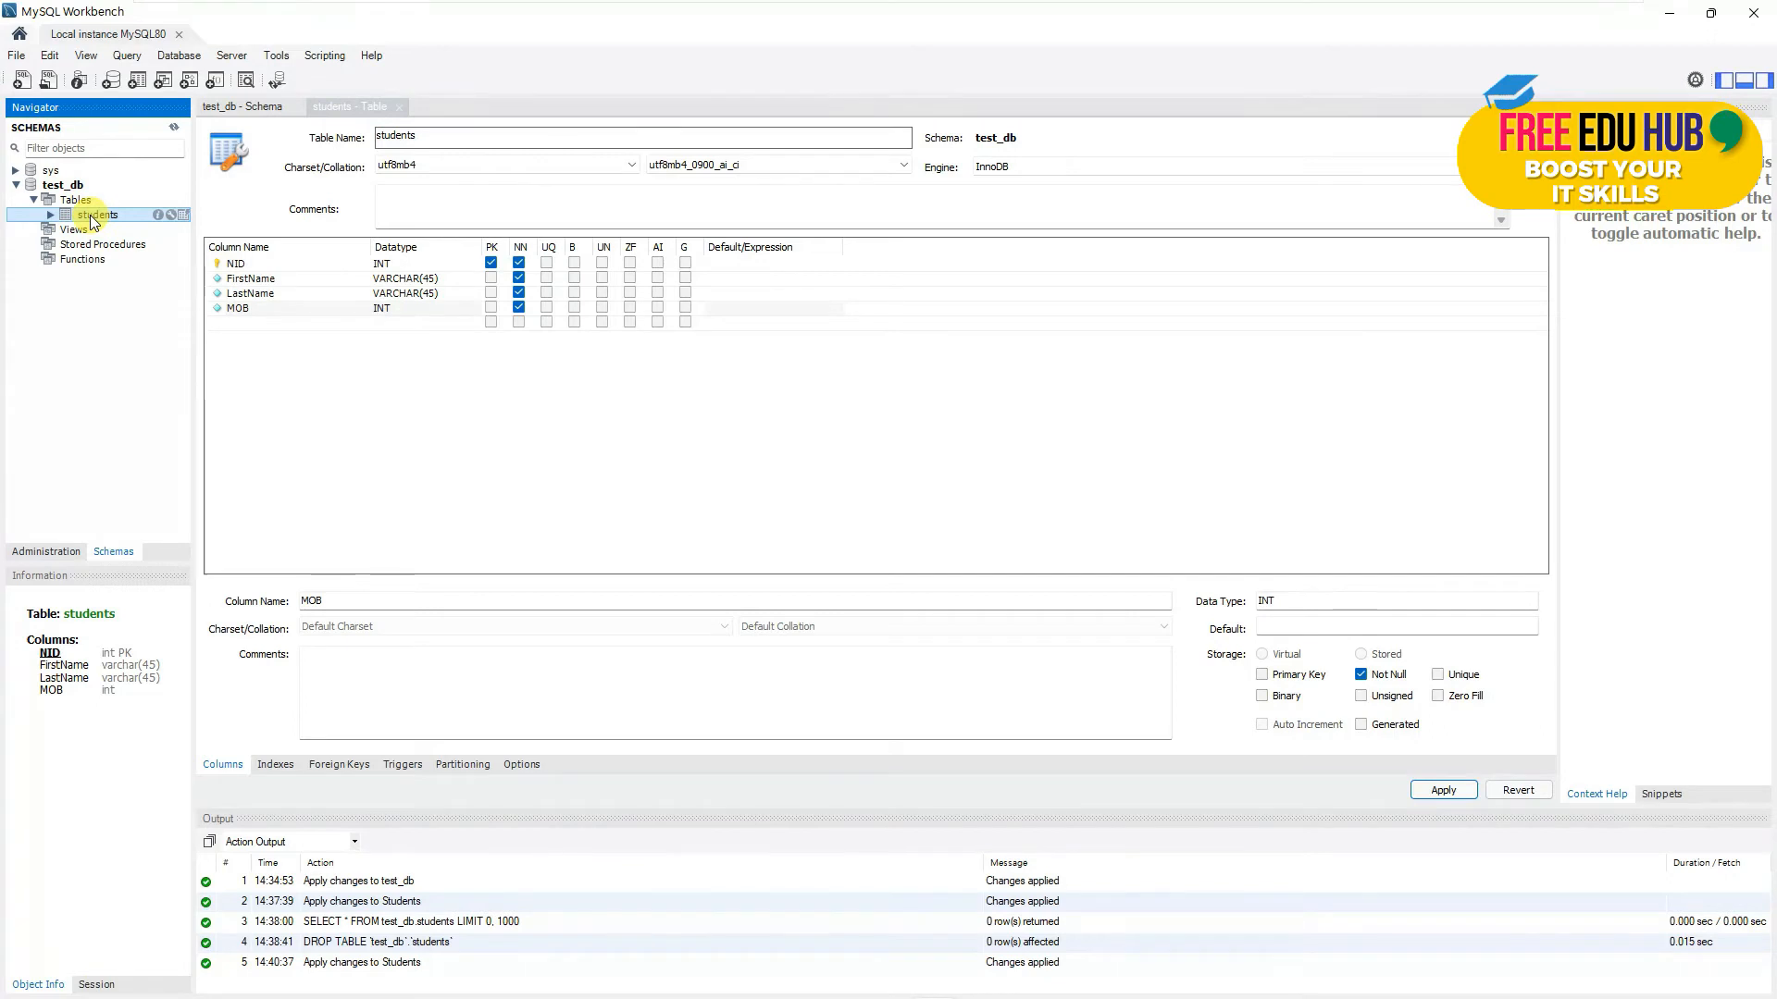
- Load students with Select Rows - Limit 1000 and enter the first row: NID 001, name, mobile number
{"action": "right_click", "coordinate": [93, 222]}
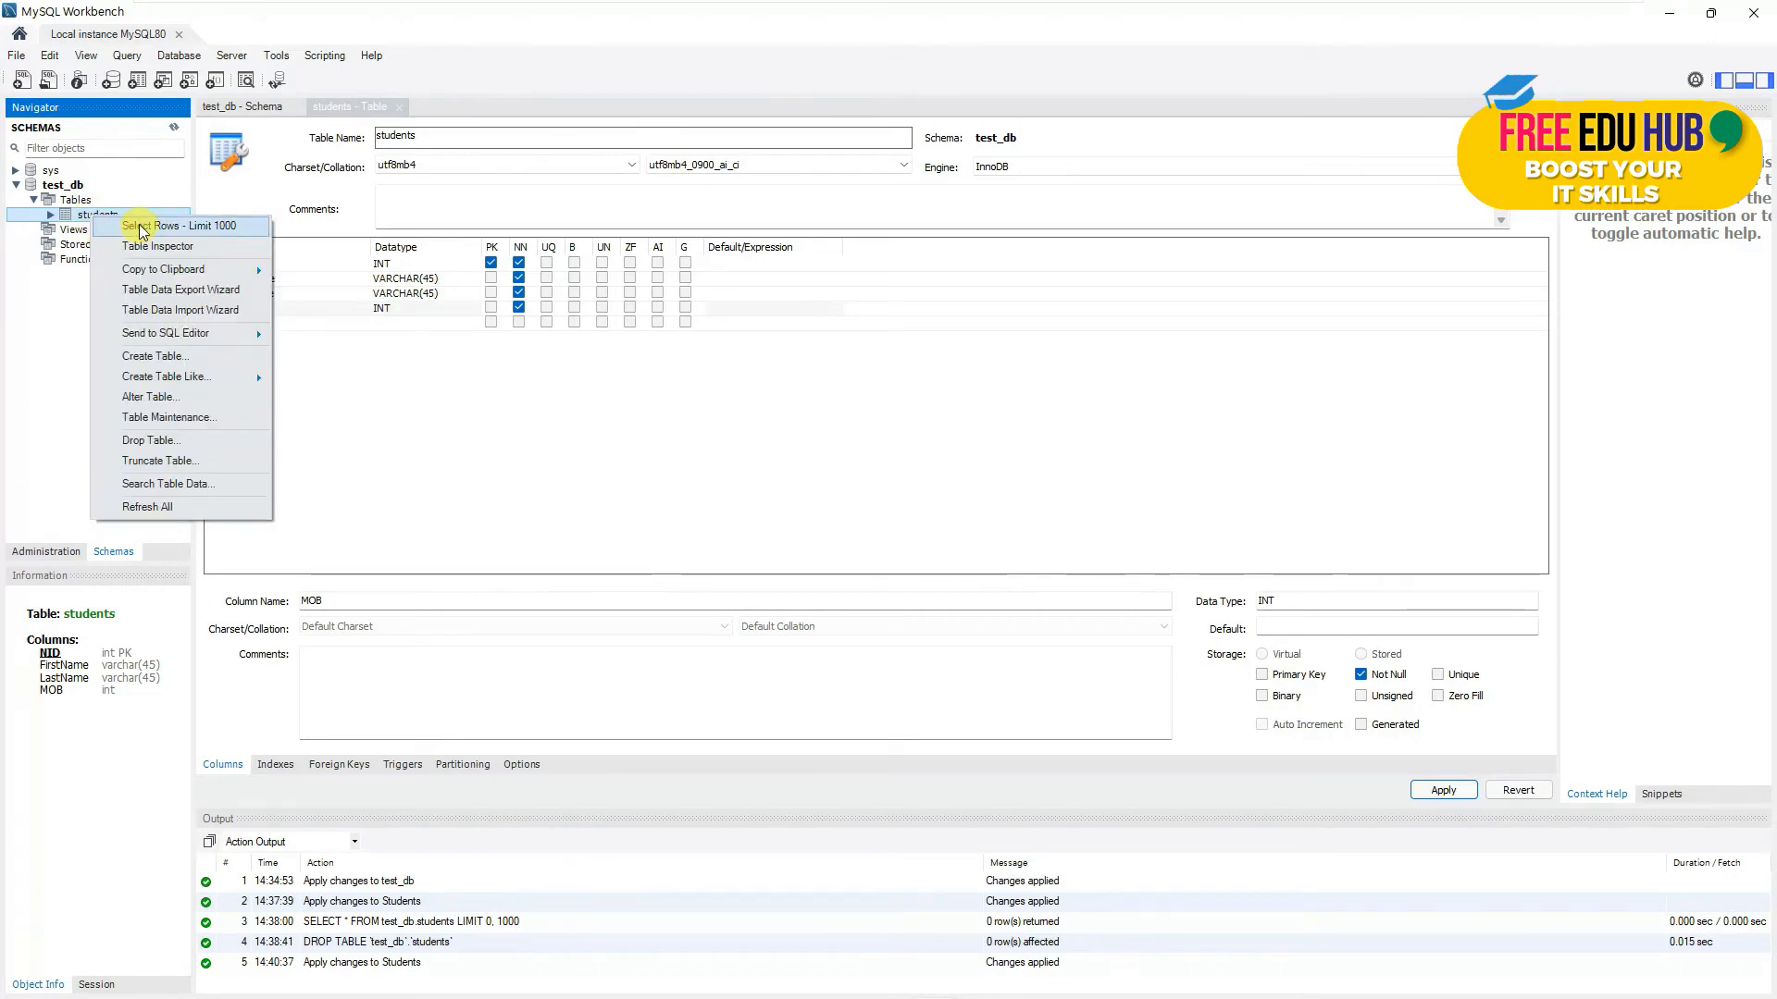
{"action": "left_click", "coordinate": [205, 231]}
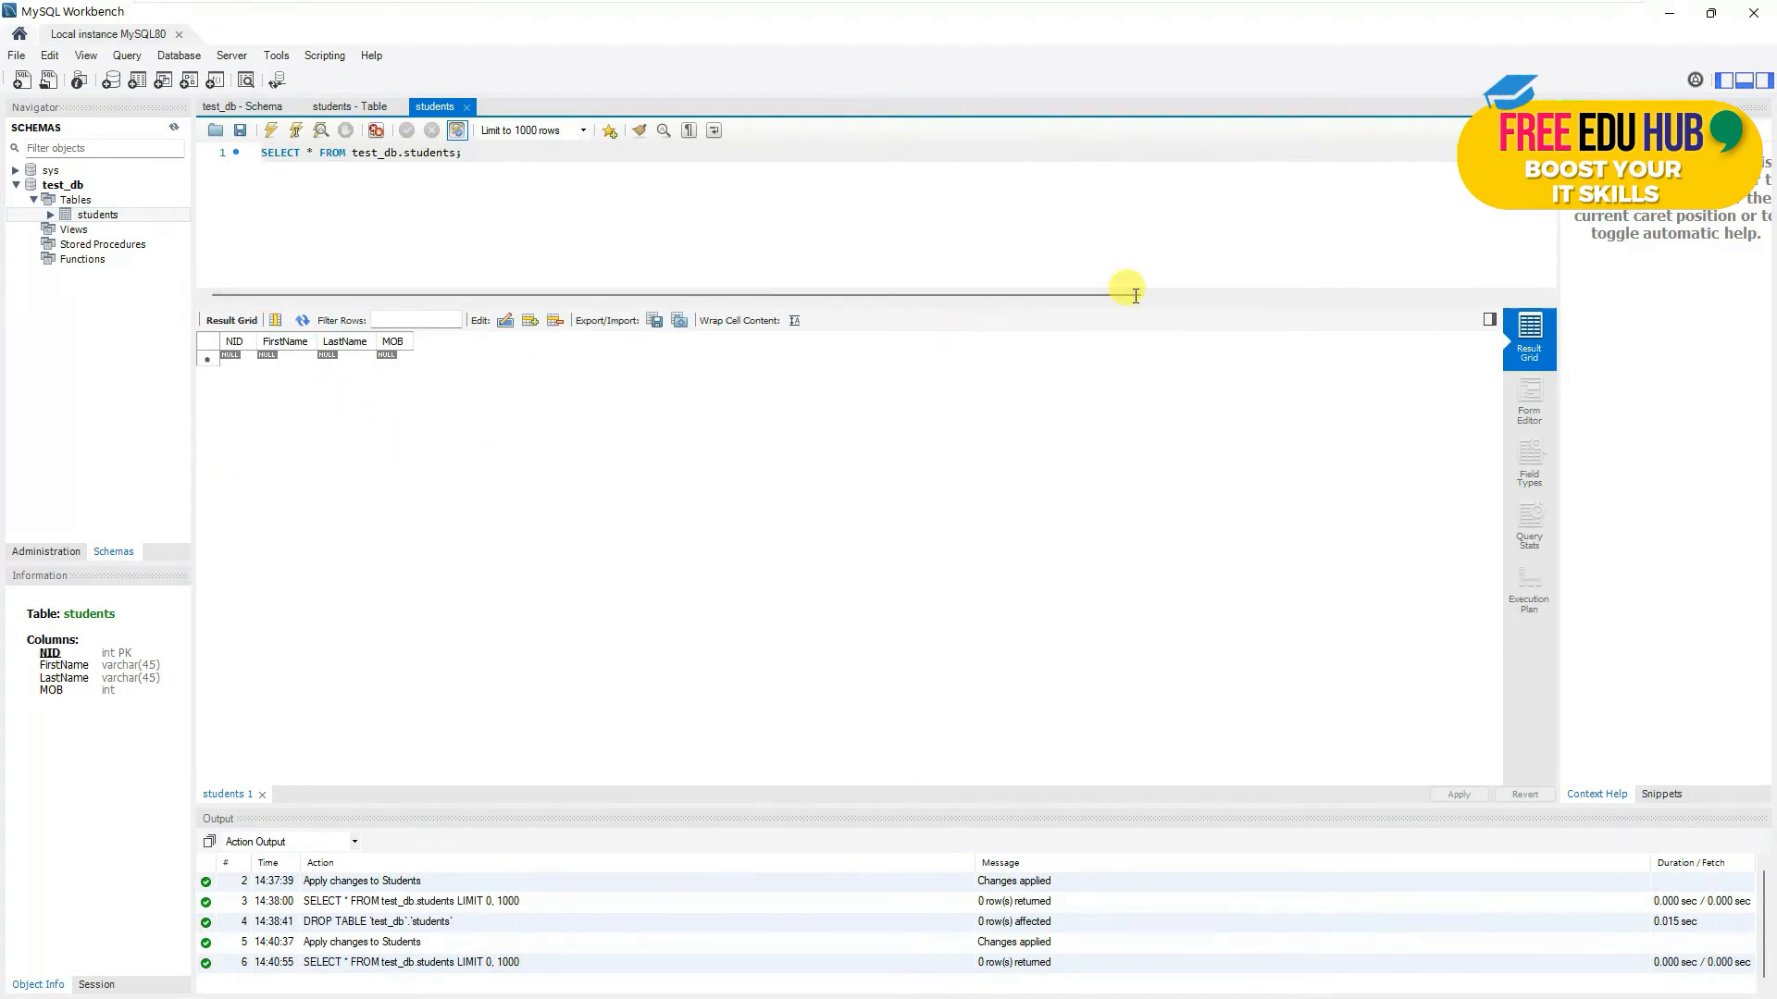
{"action": "left_click", "coordinate": [229, 358]}
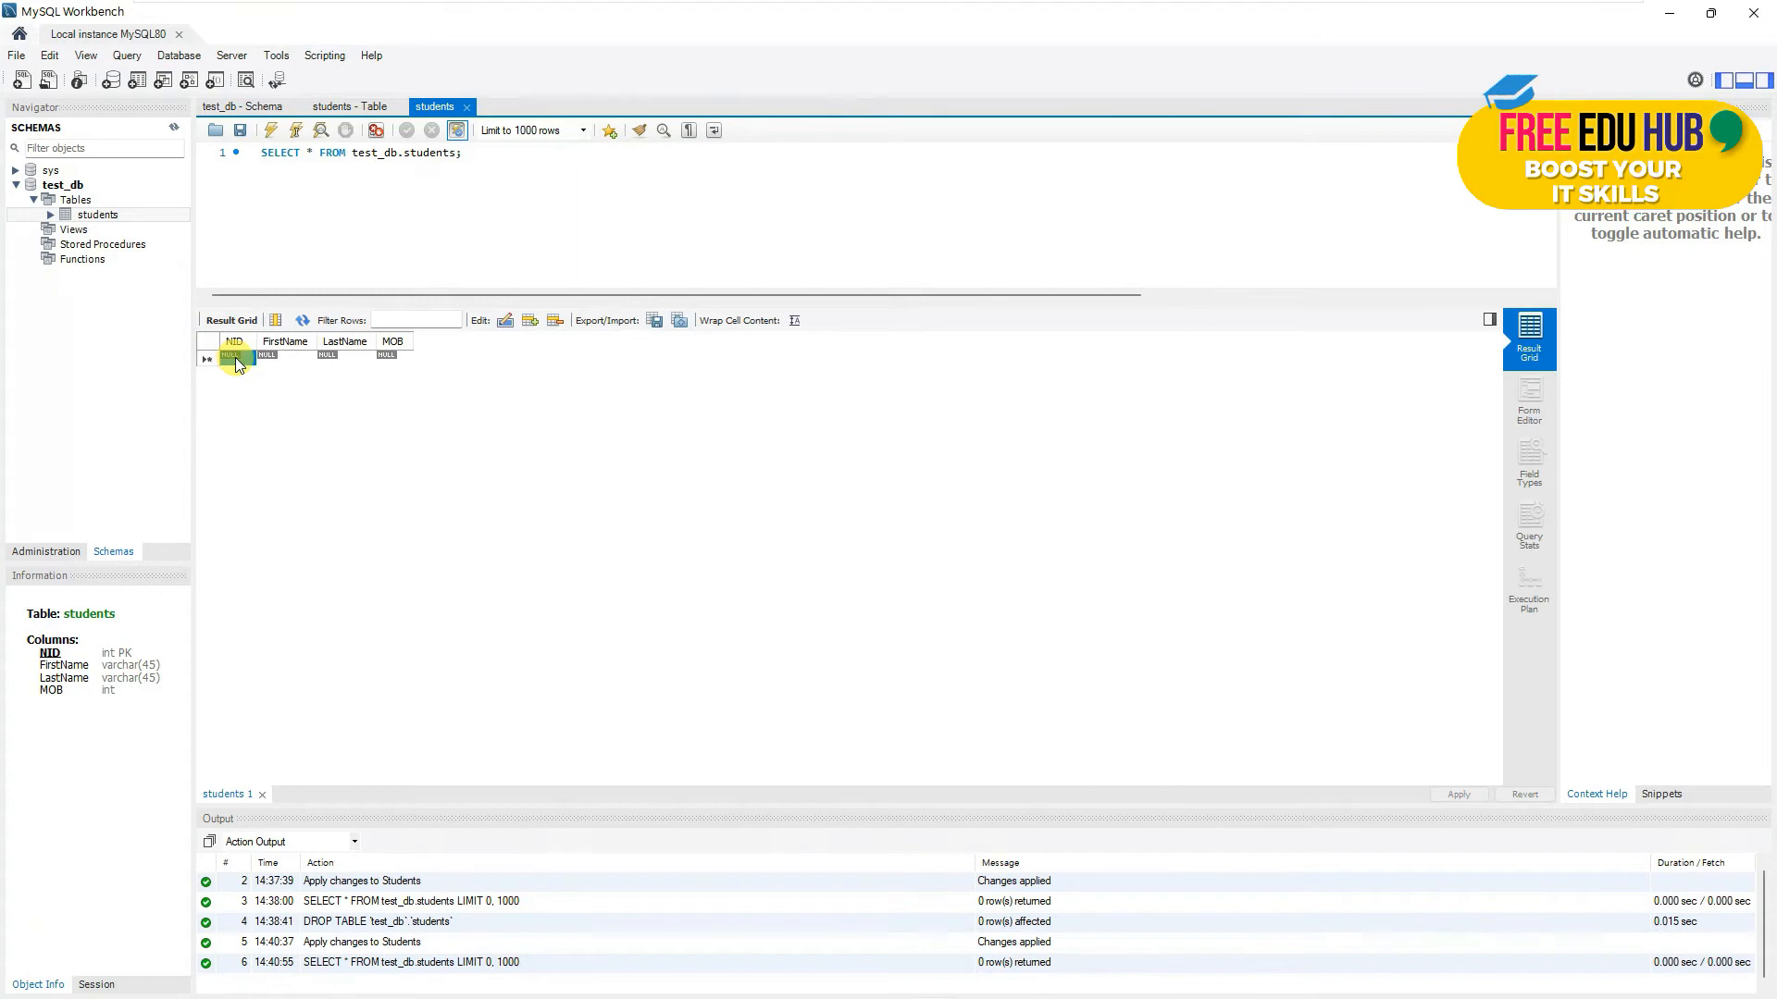
{"action": "type", "text": "00"}
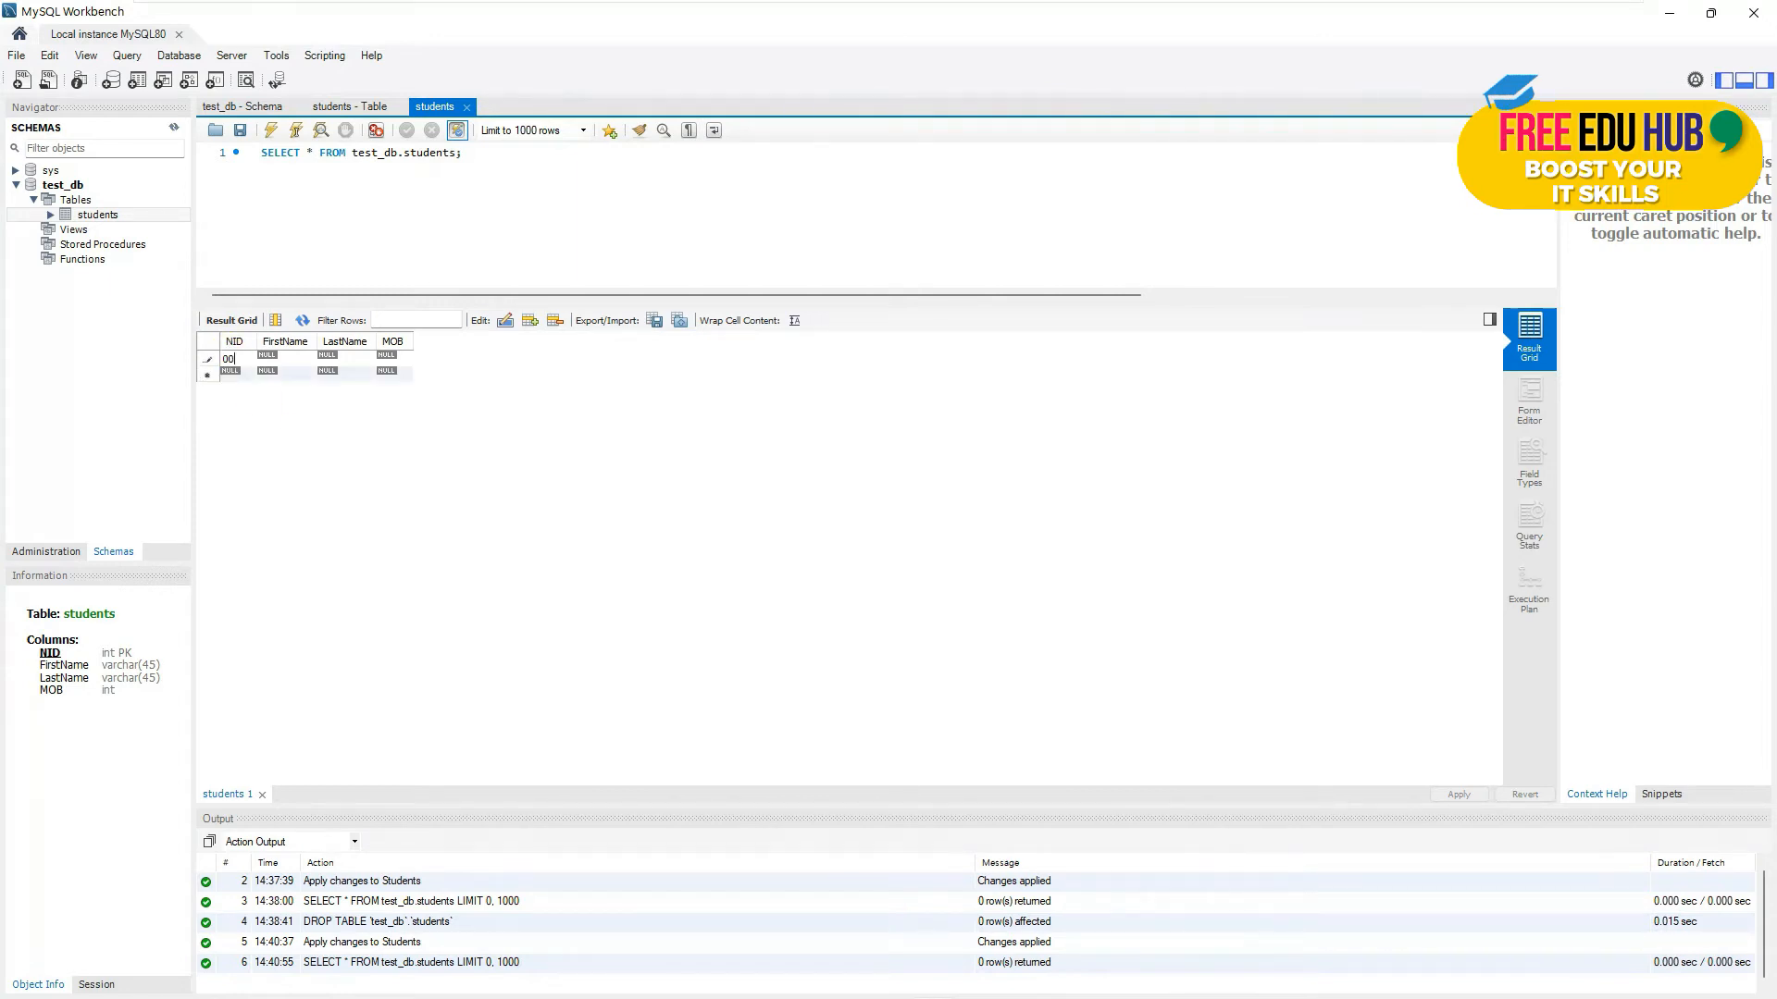
{"action": "type", "text": "1"}
{"action": "key", "text": "Tab"}
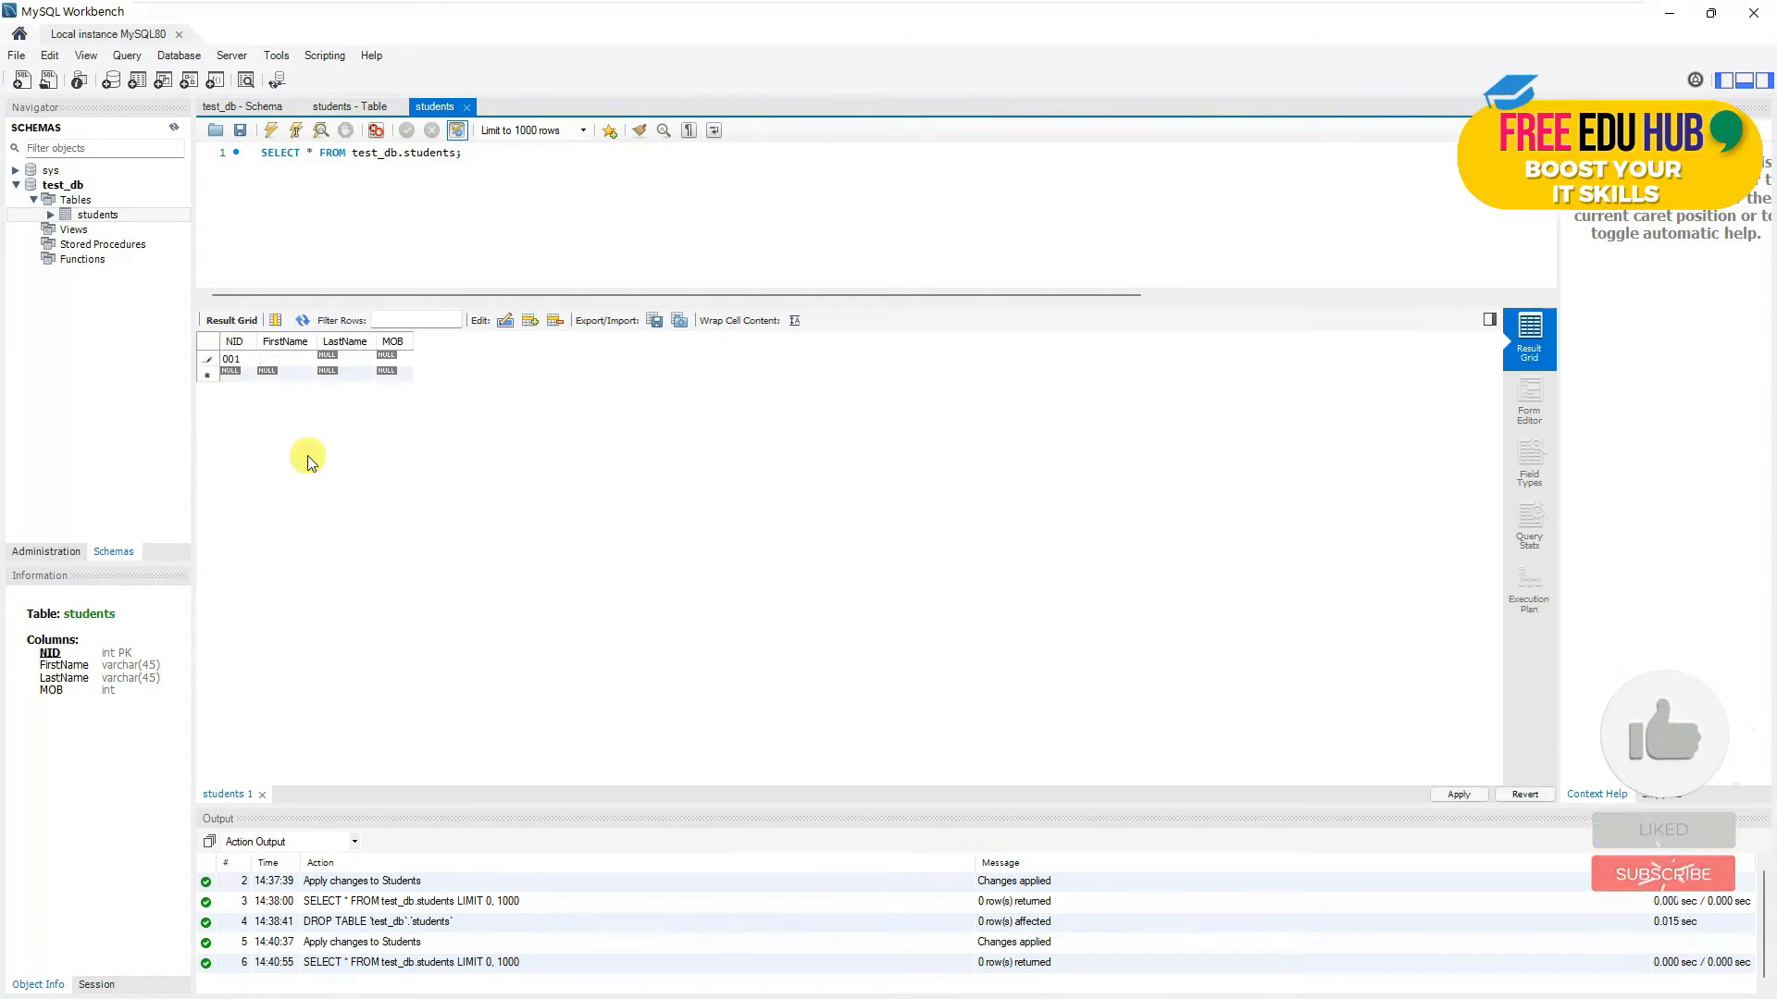
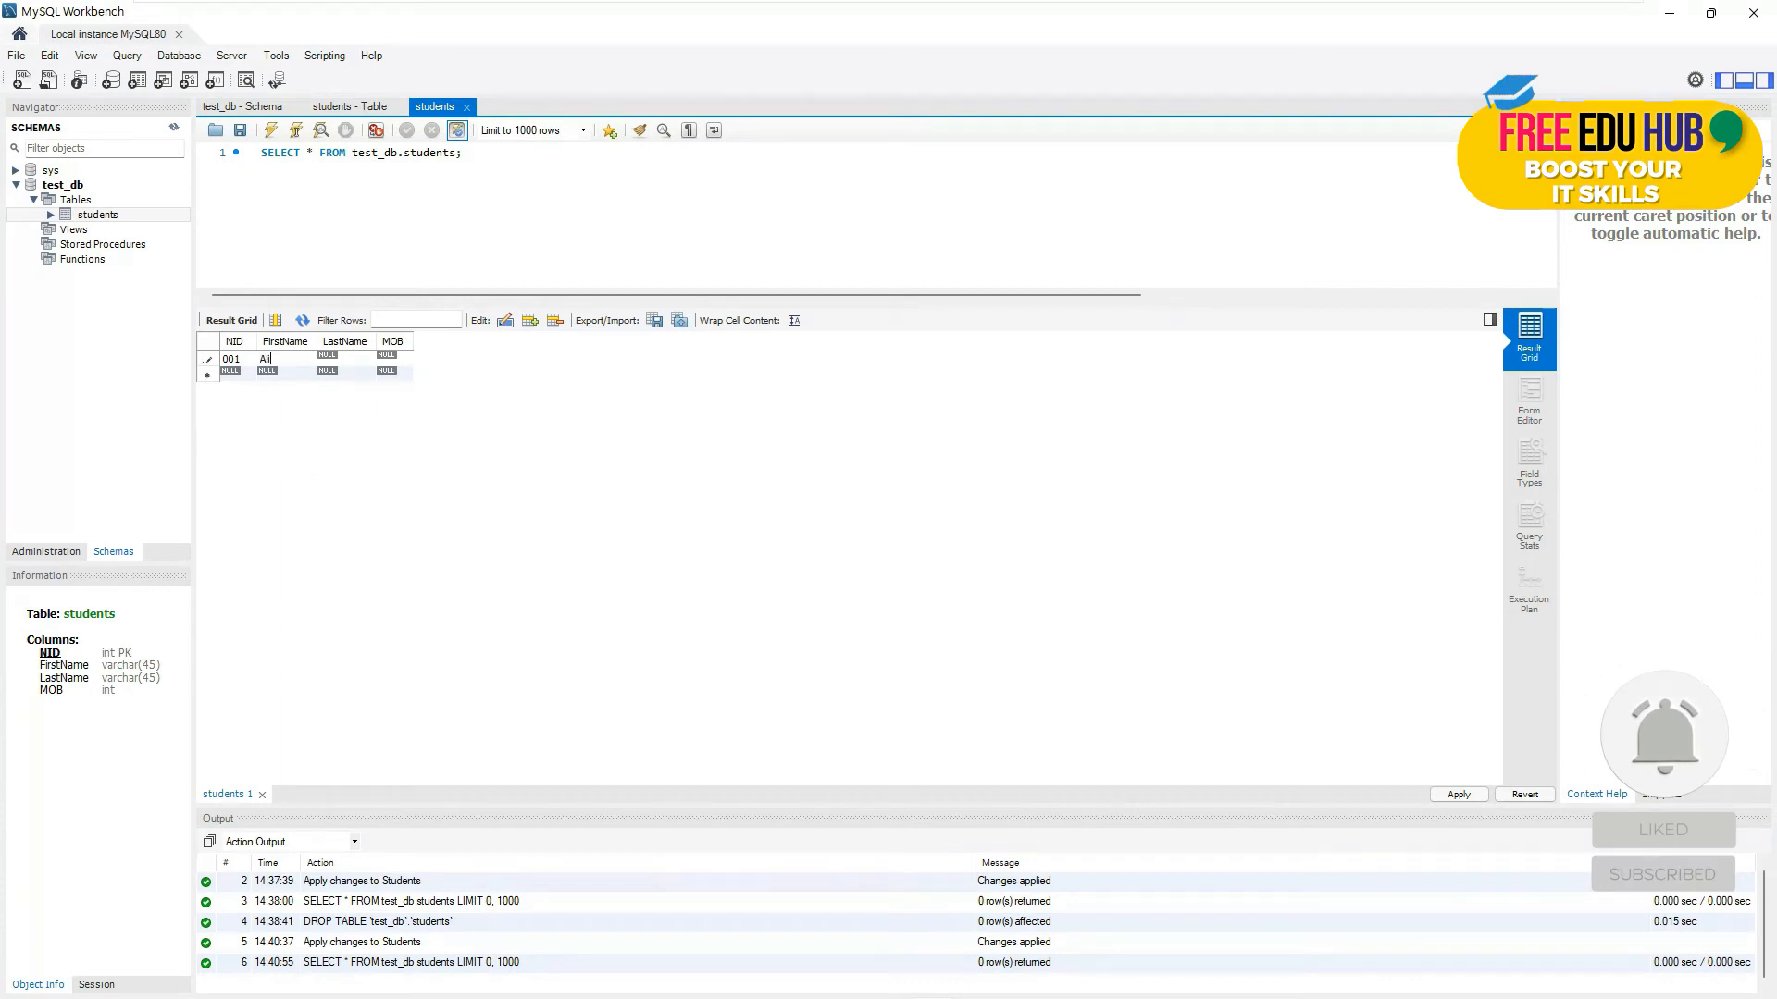
{"action": "key", "text": "Tab"}
{"action": "type", "text": "0"}
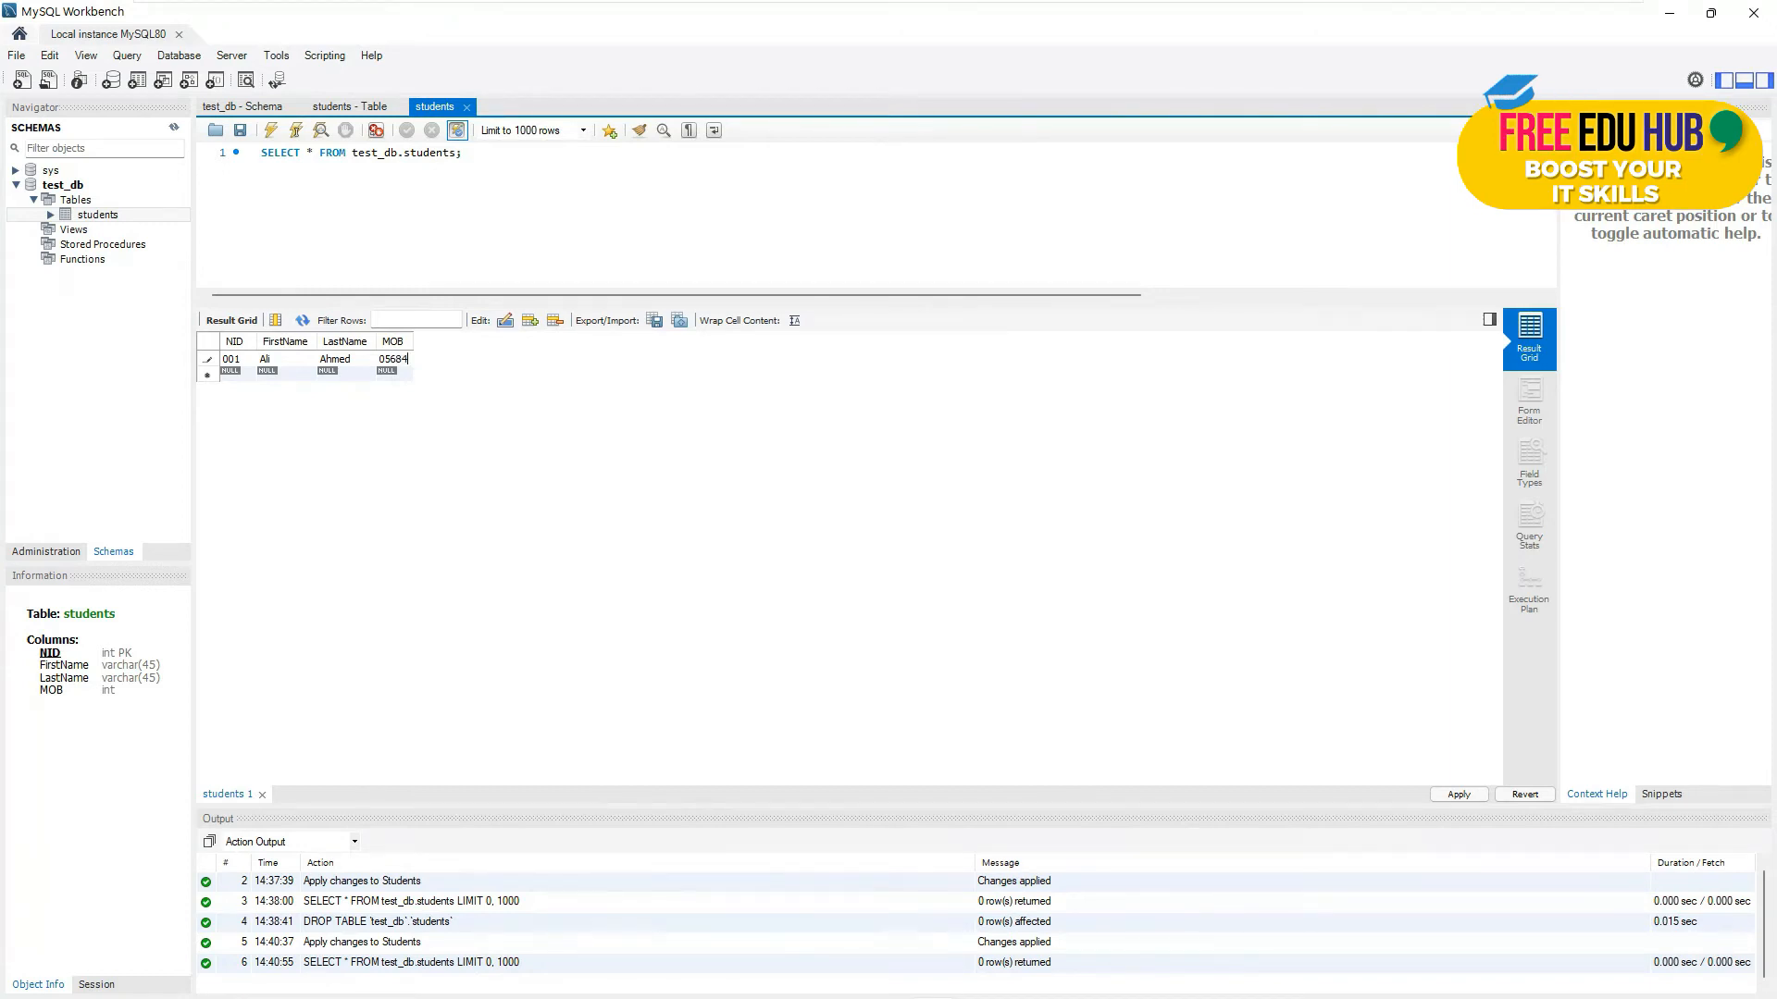
- Enter the second and third student rows with their NIDs, names and mobile numbers
{"action": "left_click", "coordinate": [231, 375]}
{"action": "type", "text": "002"}
{"action": "left_click", "coordinate": [274, 372]}
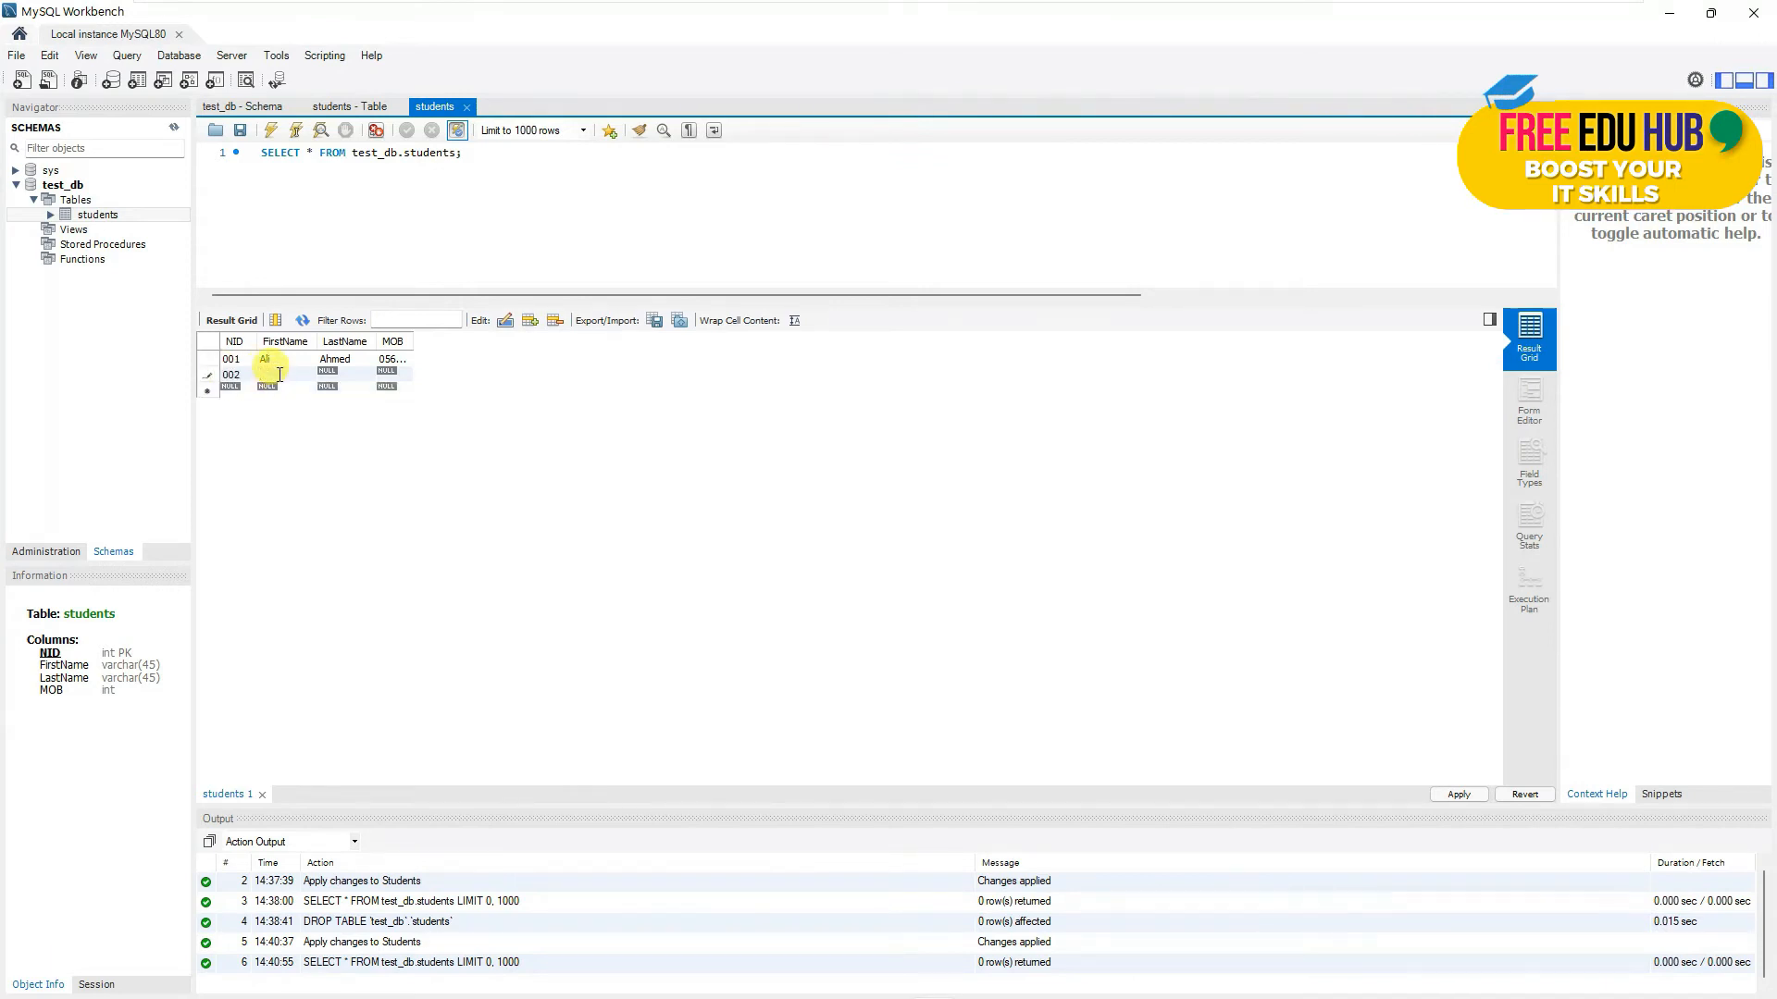
{"action": "key", "text": "Tab"}
{"action": "key", "text": "Tab"}
{"action": "type", "text": "0"}
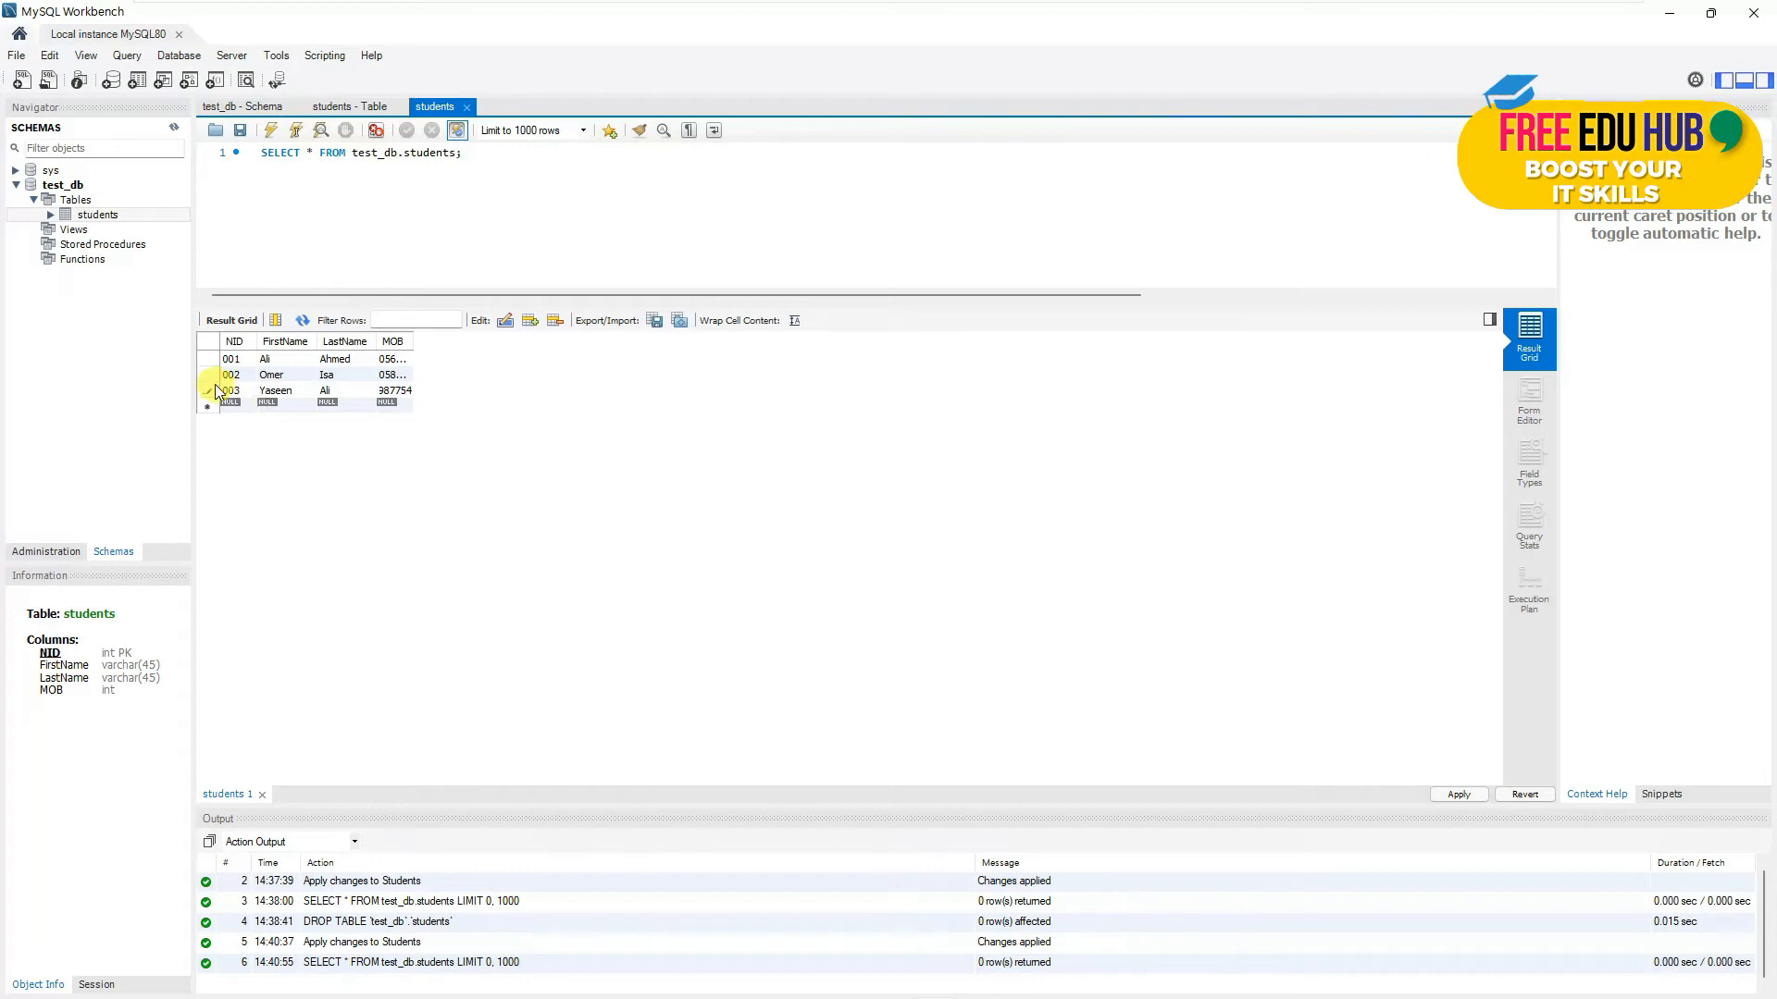
{"action": "left_click", "coordinate": [570, 437]}
- Apply the three INSERT statements and close the query, table and schema tabs
{"action": "left_click", "coordinate": [1459, 796]}
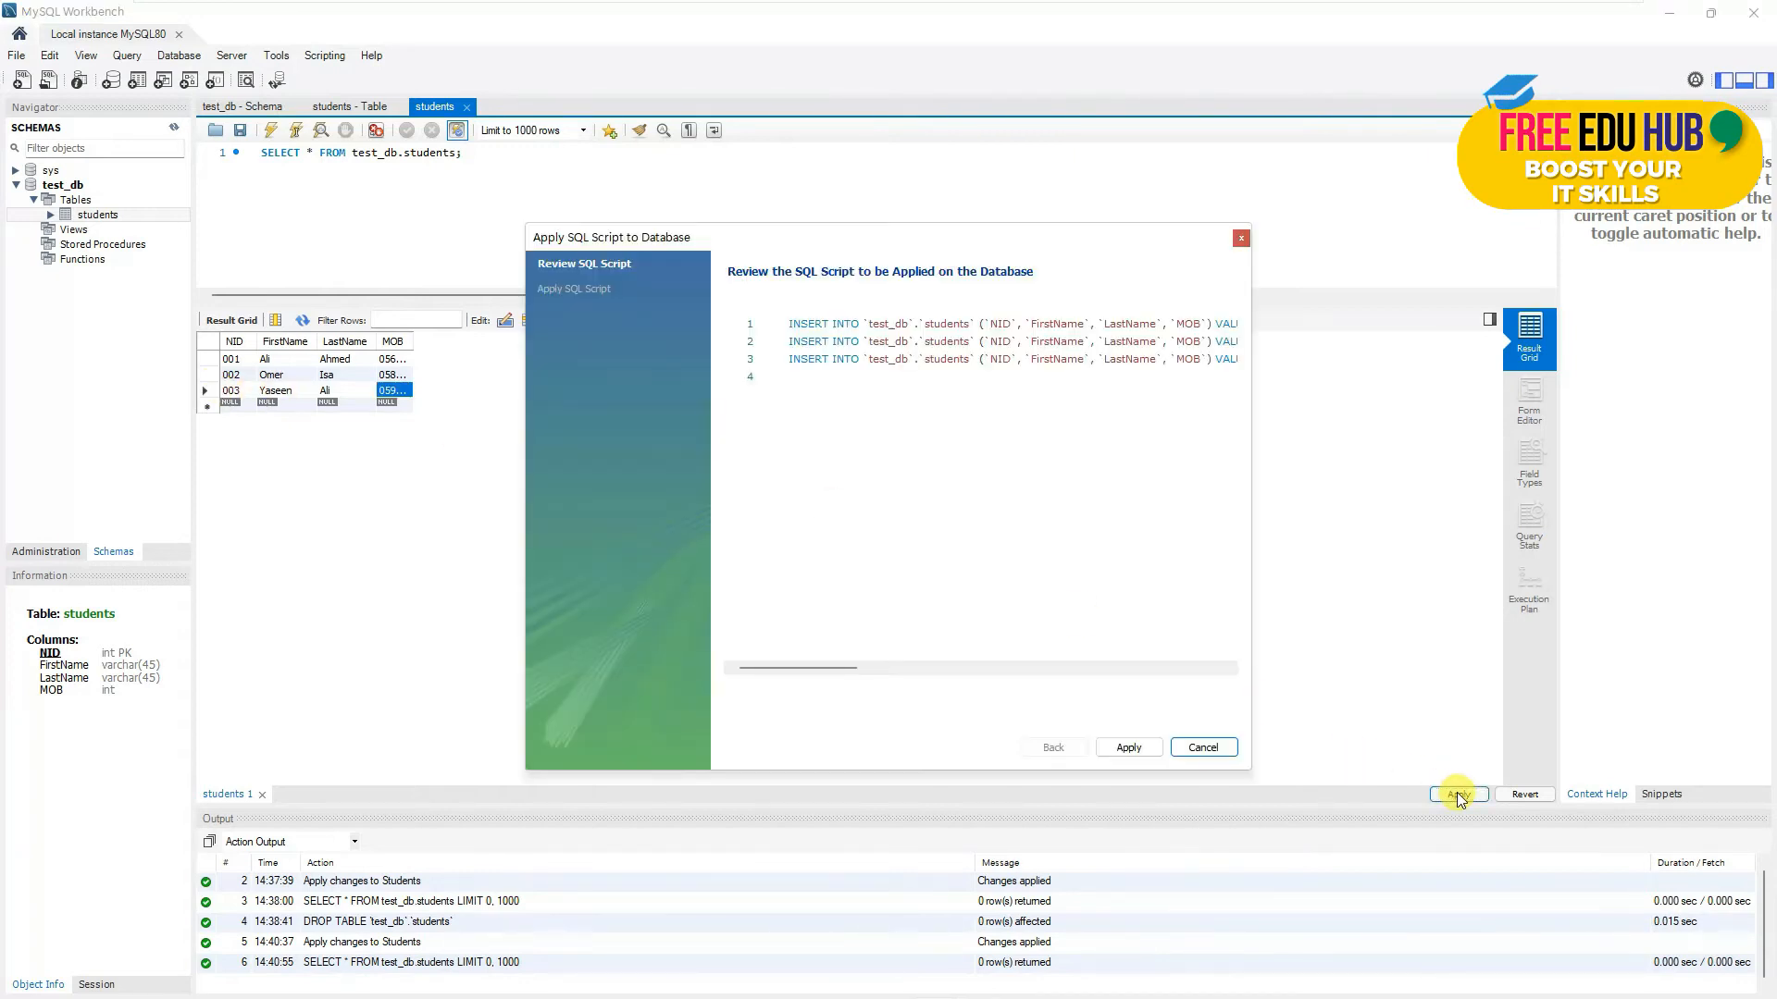
{"action": "left_click", "coordinate": [1129, 747]}
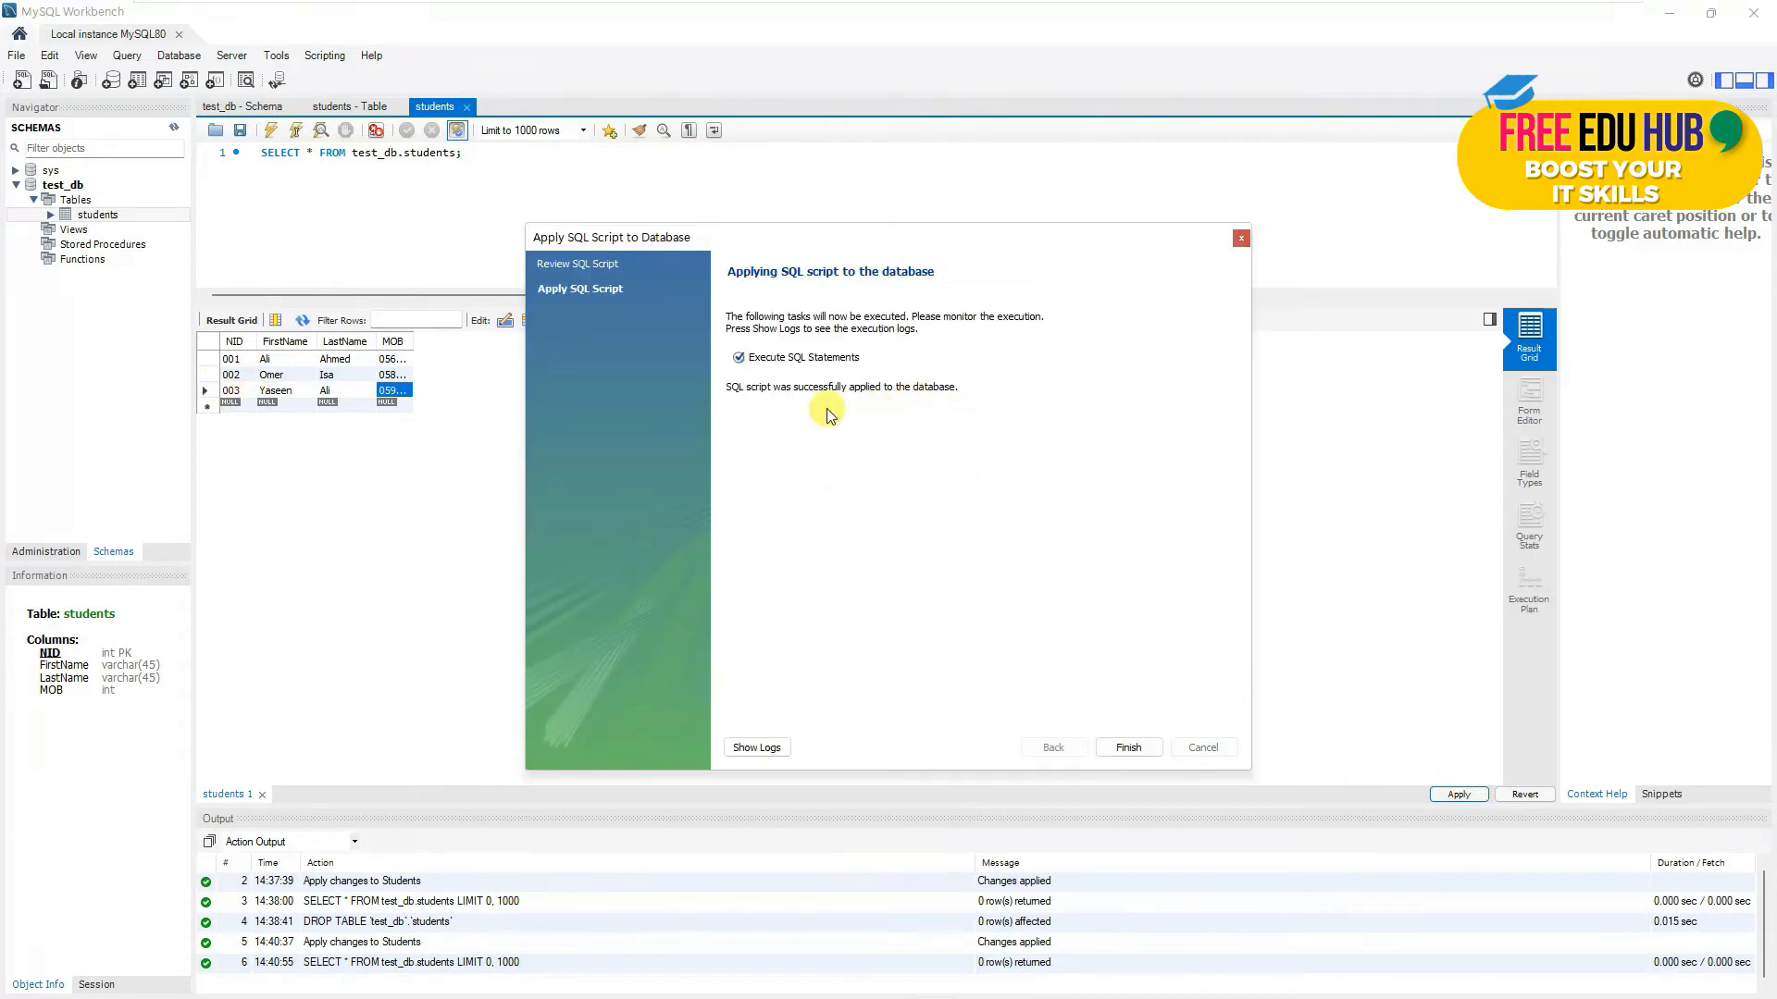
{"action": "left_click", "coordinate": [1140, 748]}
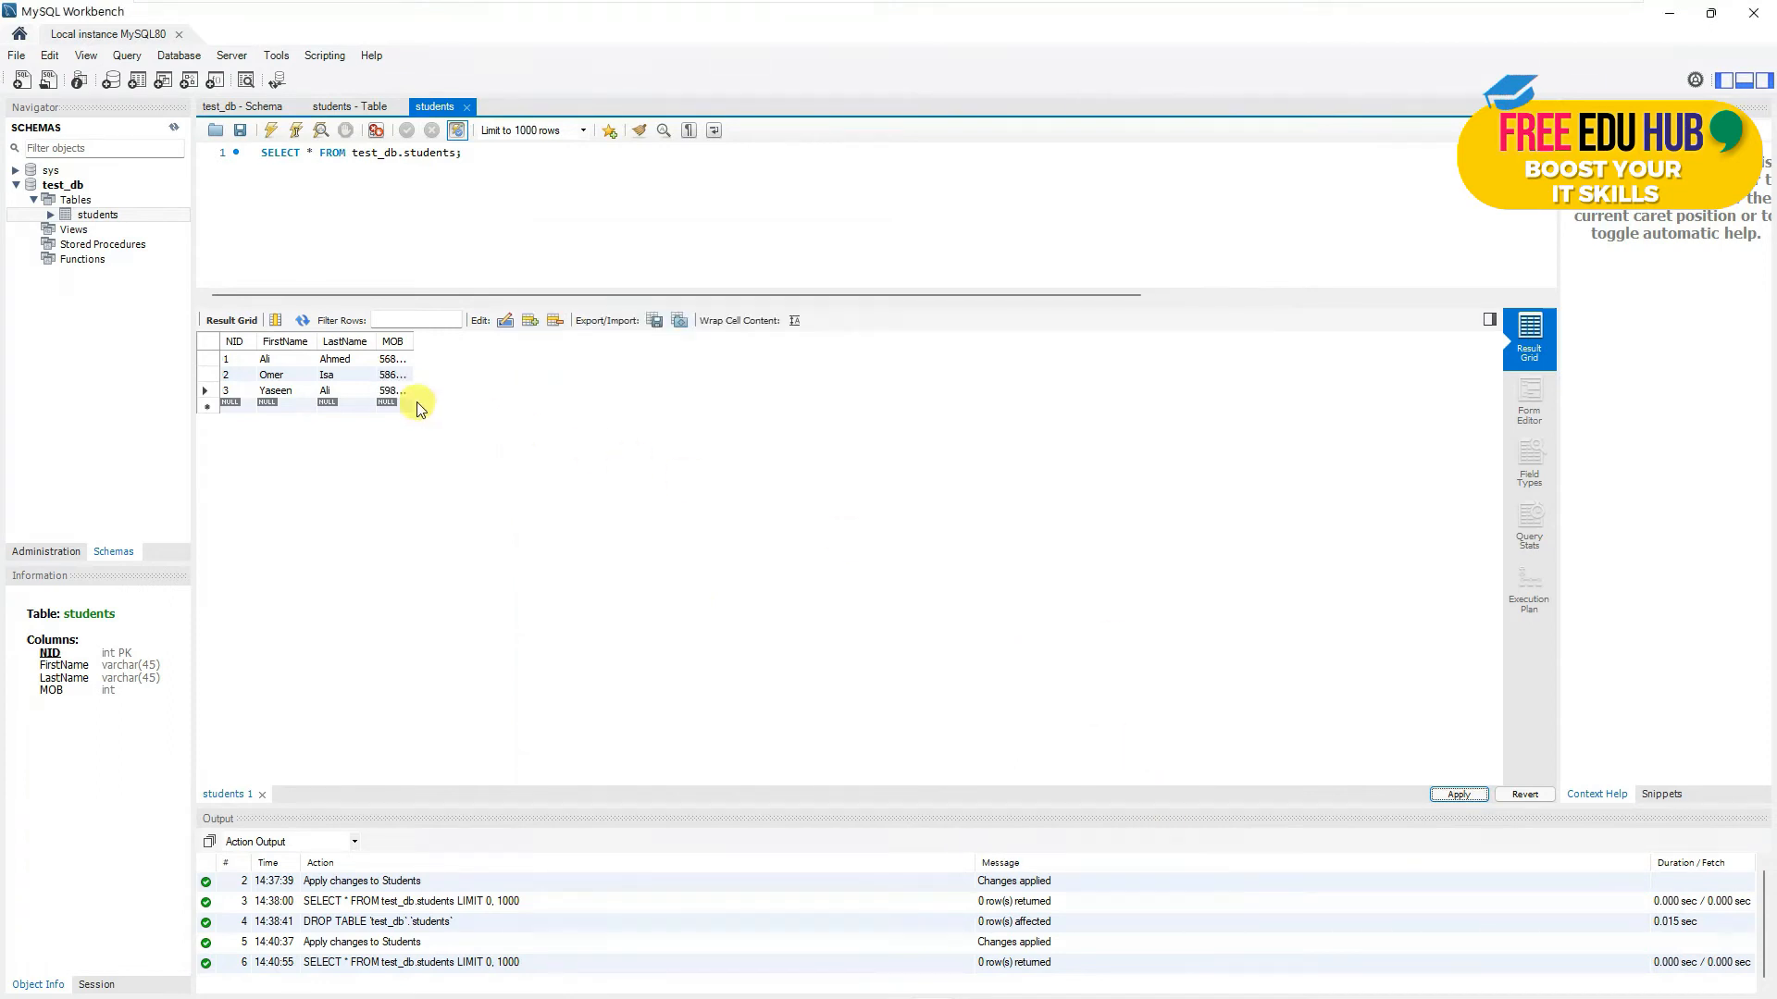
{"action": "left_click", "coordinate": [468, 111]}
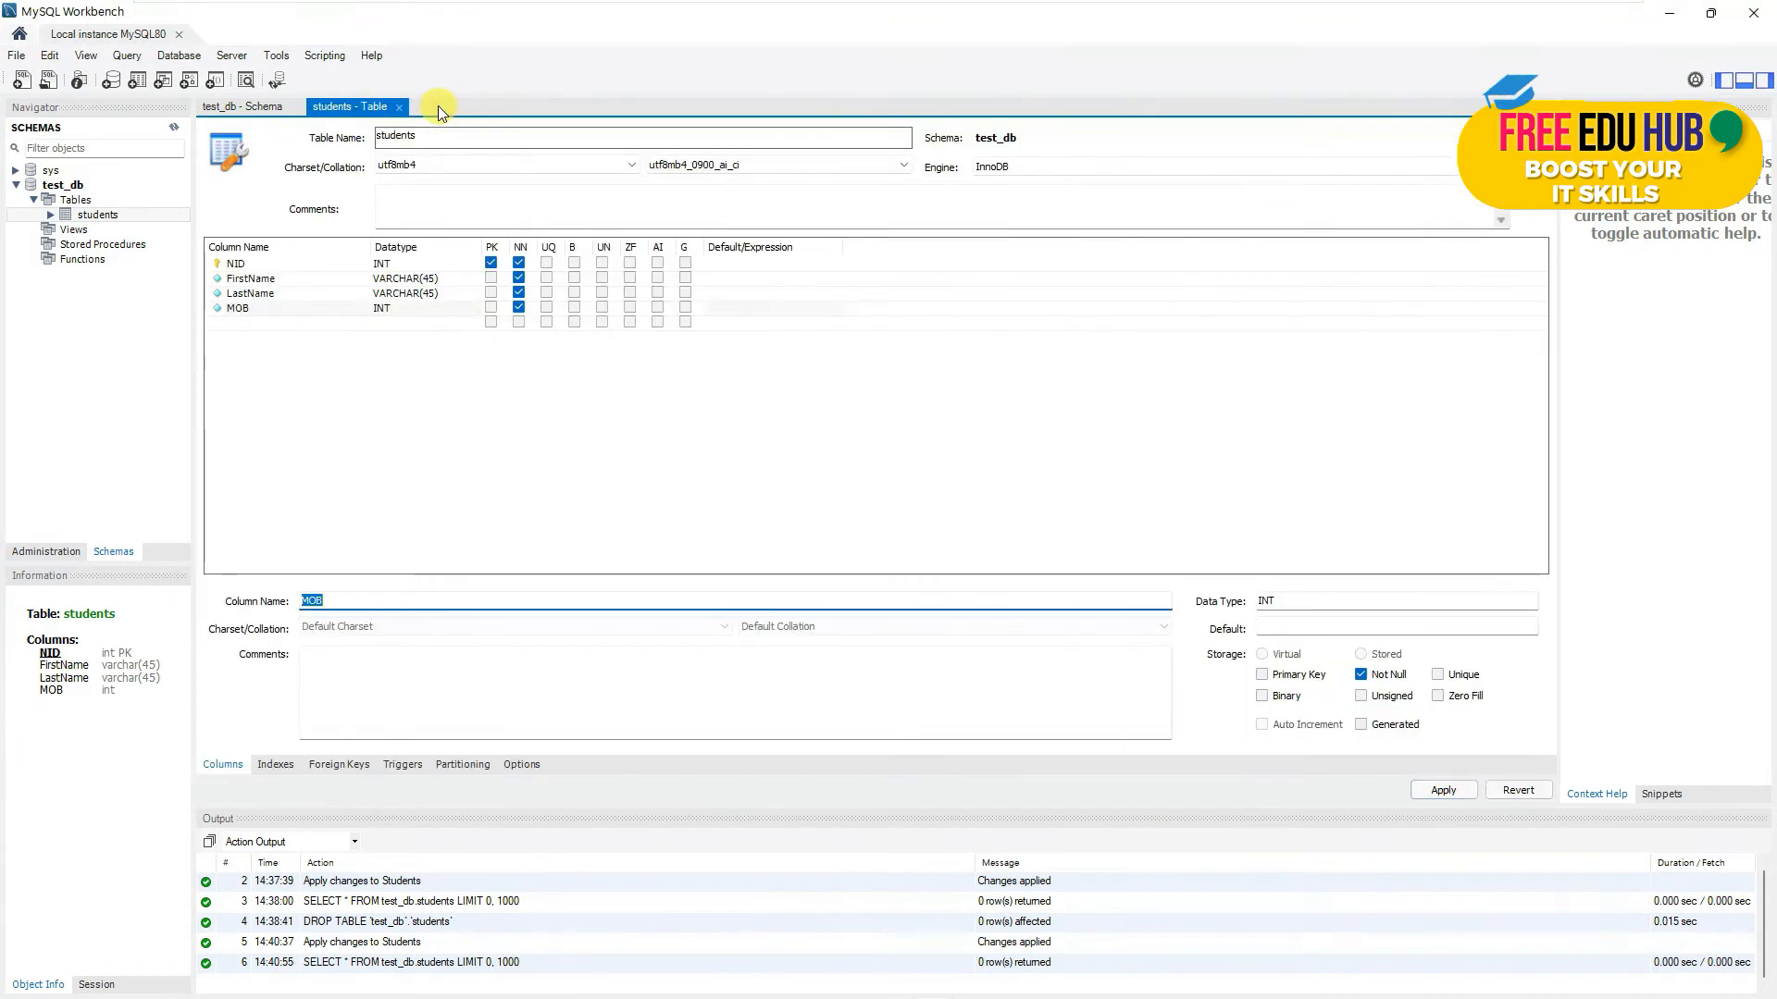
{"action": "left_click", "coordinate": [401, 109]}
{"action": "left_click", "coordinate": [298, 109]}
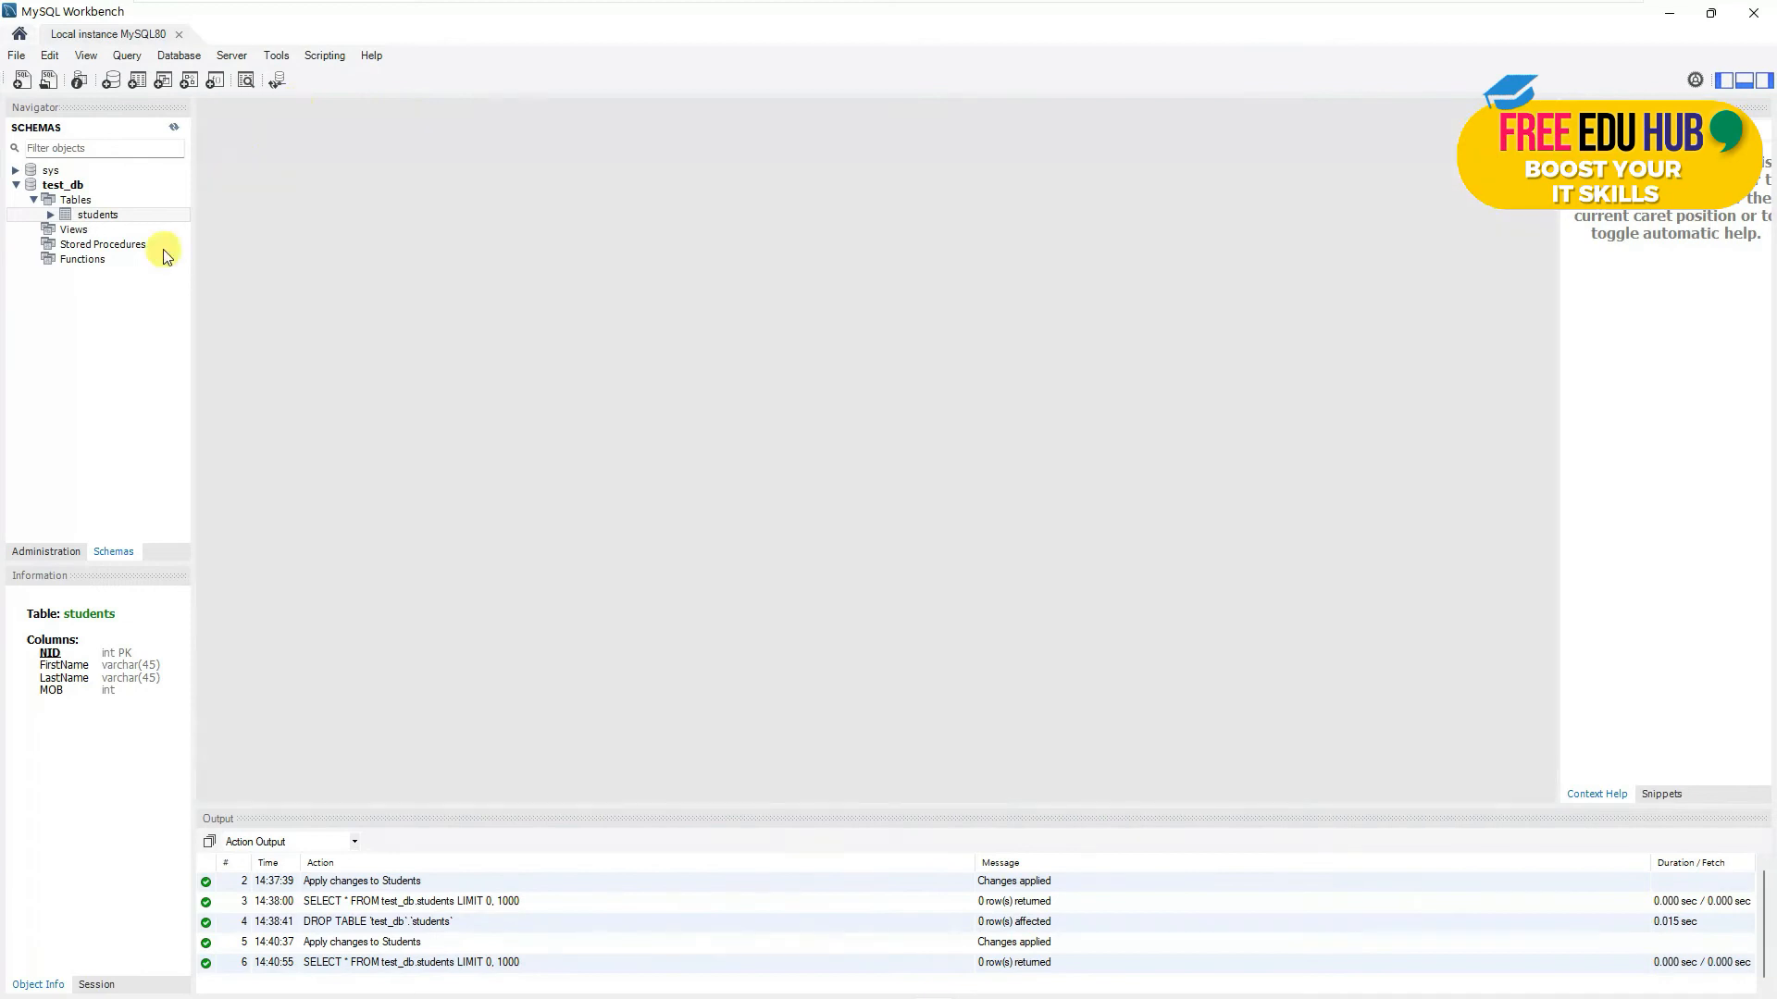
- Reload students with Select Rows - Limit 1000 to confirm 3 rows, then close the results
{"action": "right_click", "coordinate": [101, 215]}
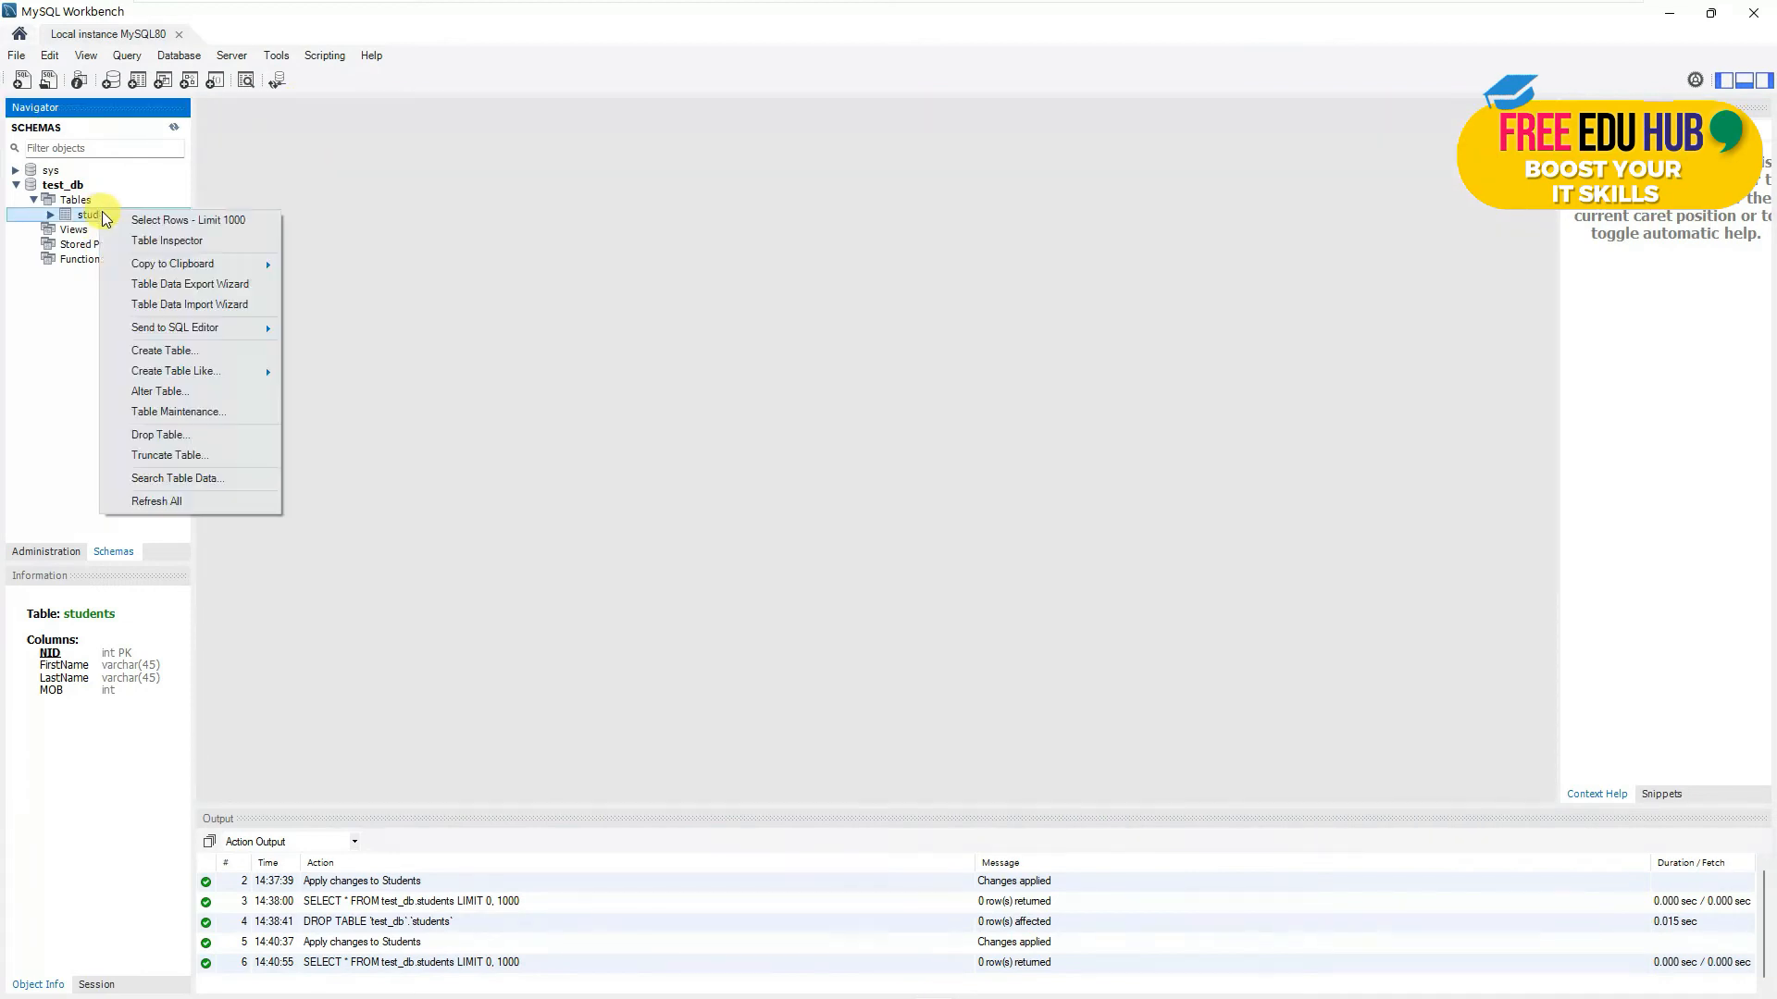
{"action": "left_click", "coordinate": [175, 220]}
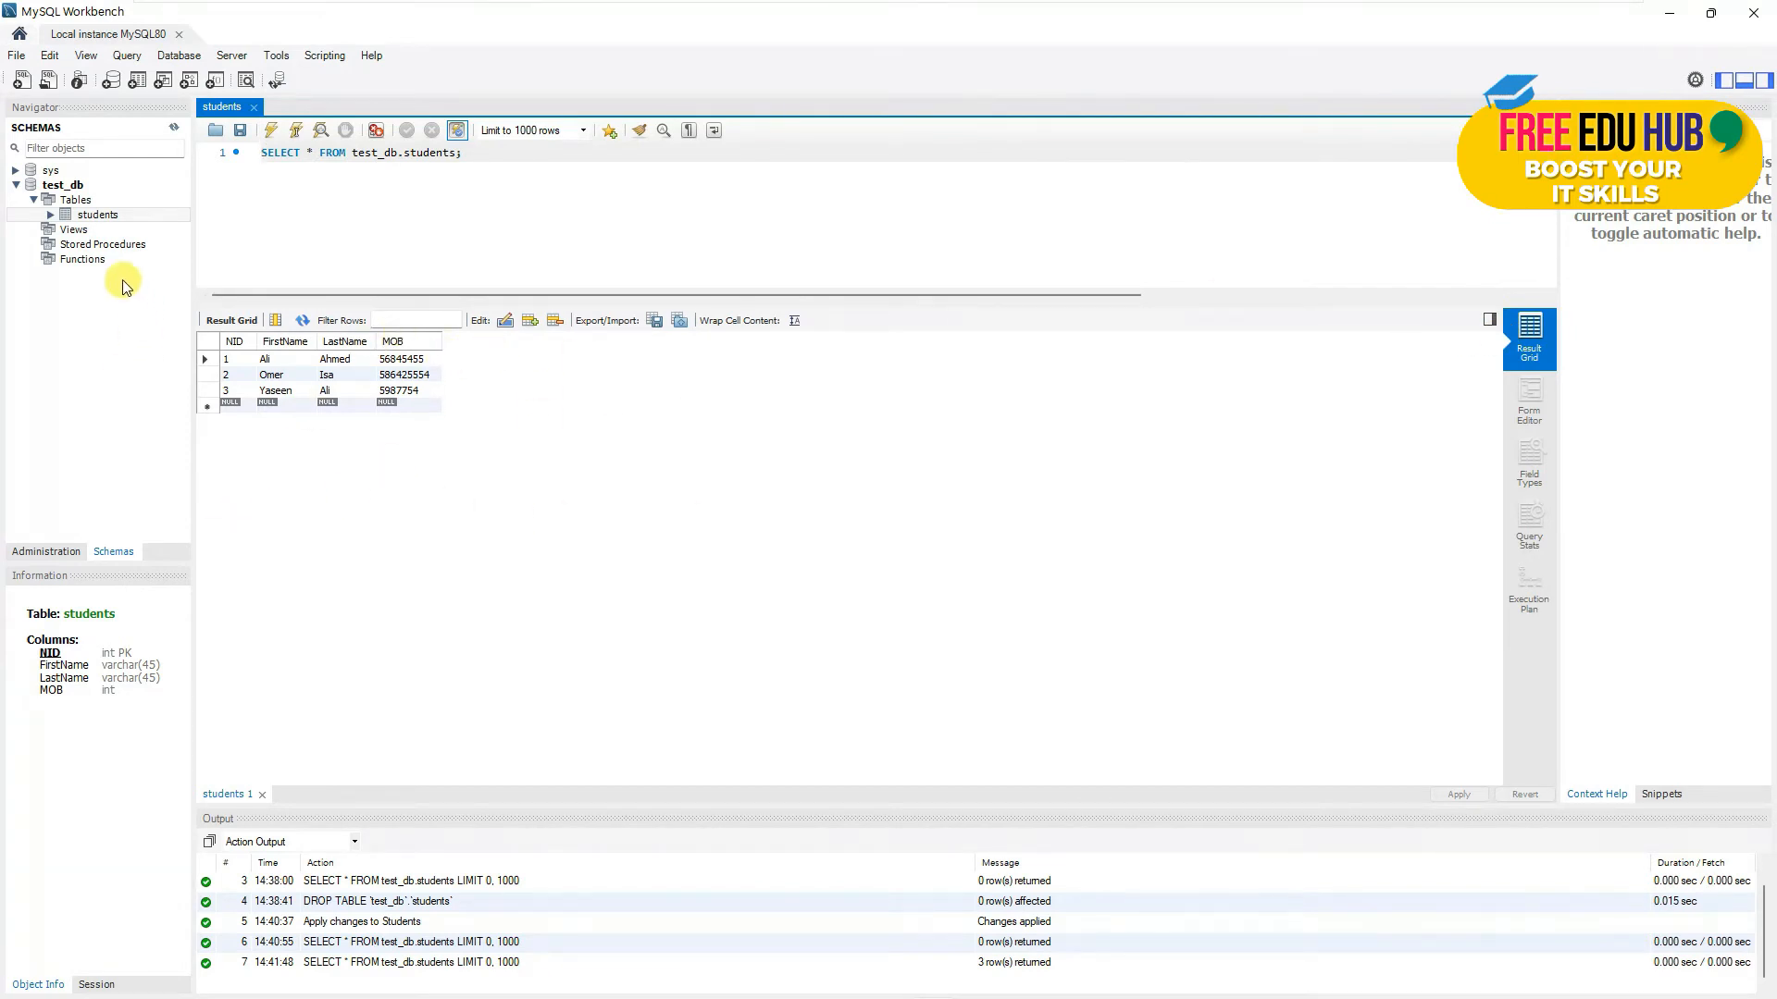
{"action": "left_click", "coordinate": [254, 108]}
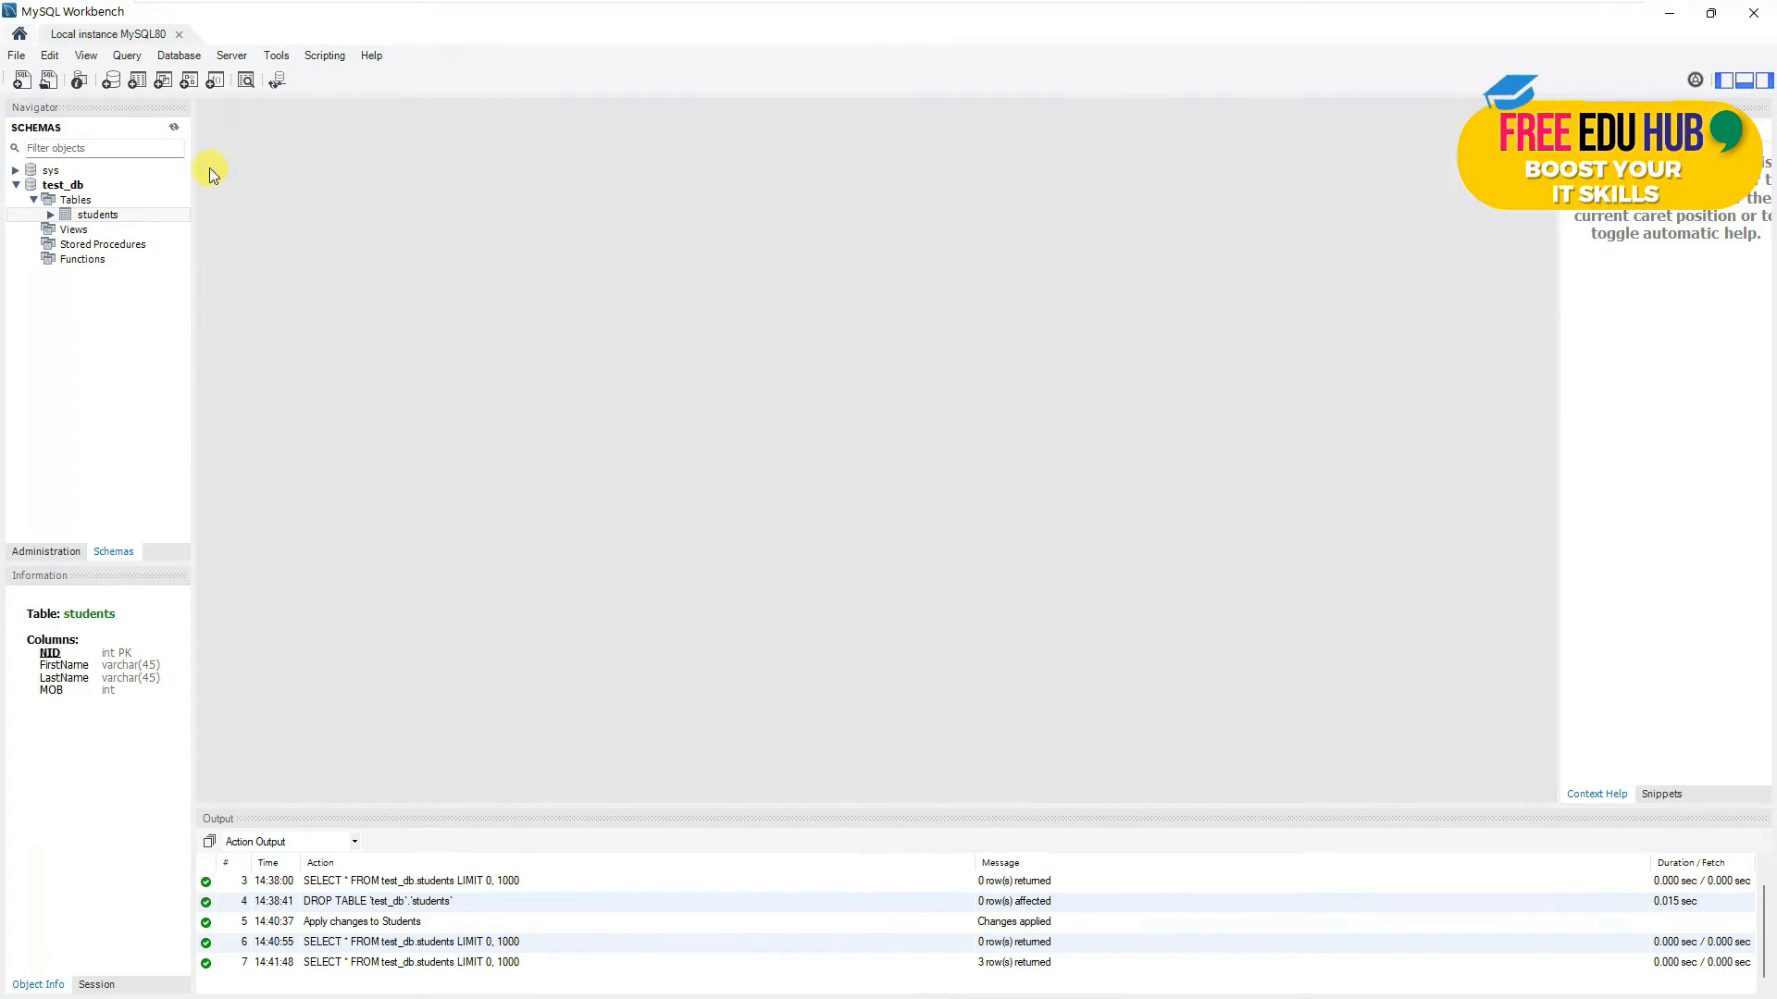
- Dismiss the students context menu and open Users and Privileges from the Administration navigator
{"action": "right_click", "coordinate": [97, 218]}
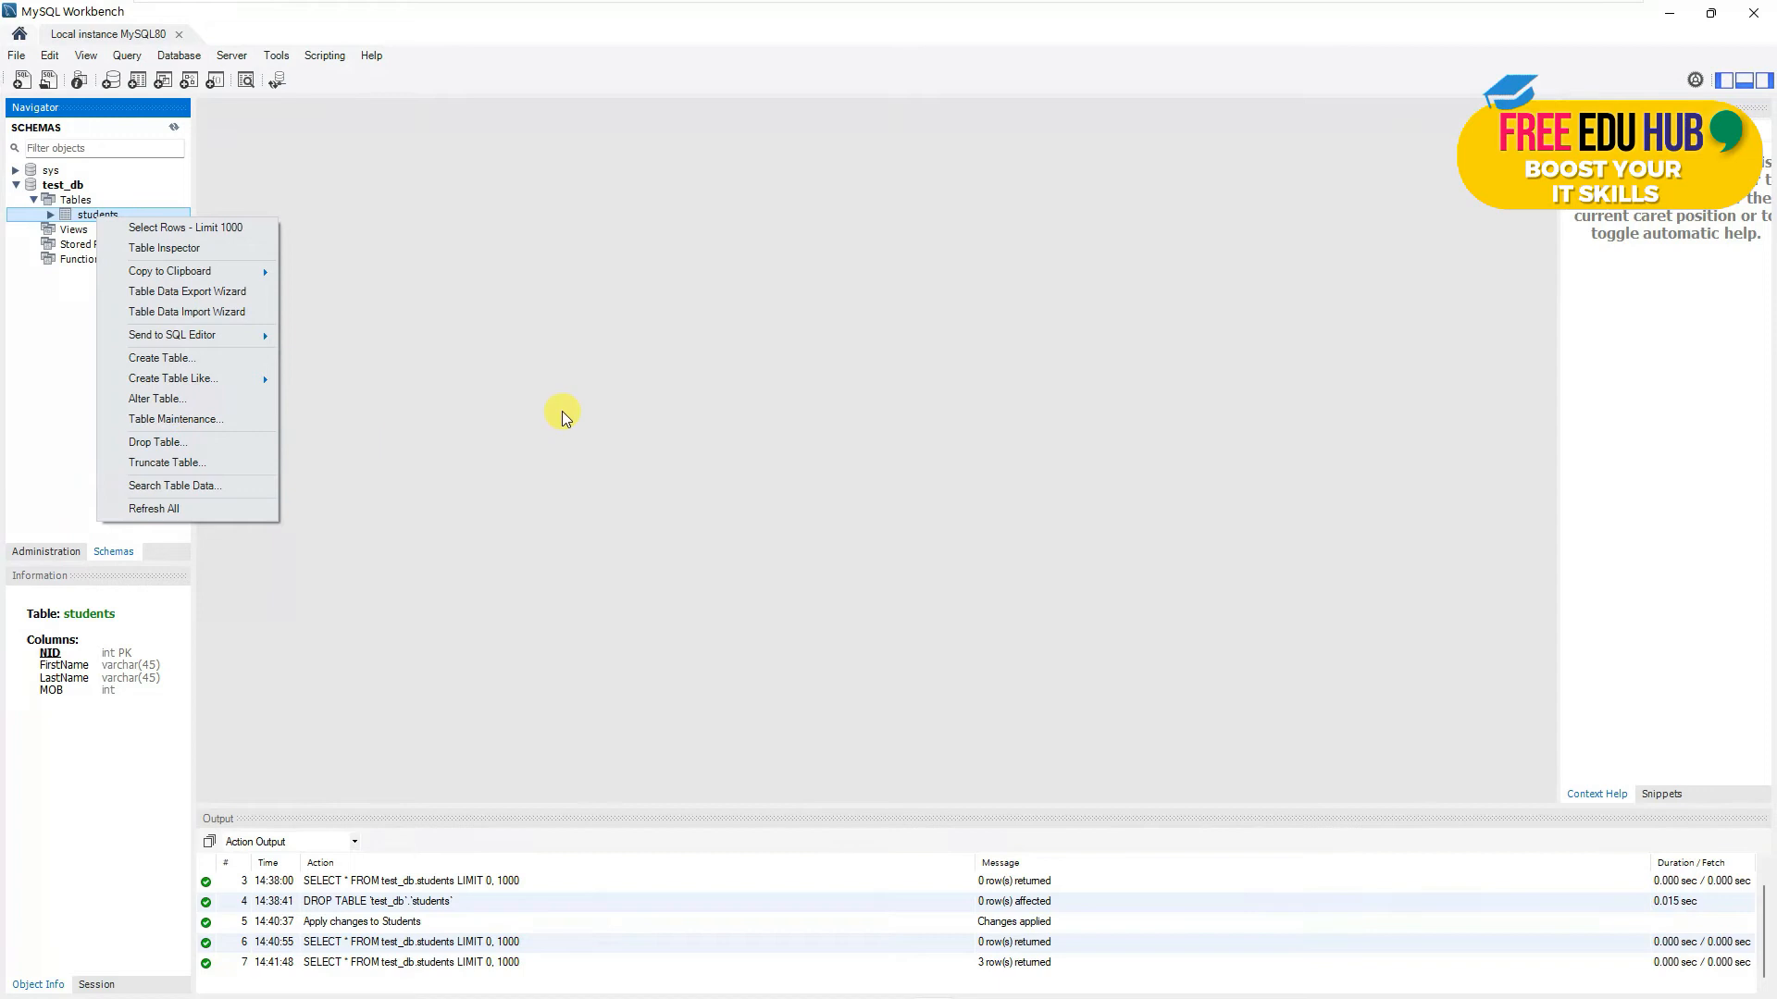
{"action": "left_click", "coordinate": [631, 385]}
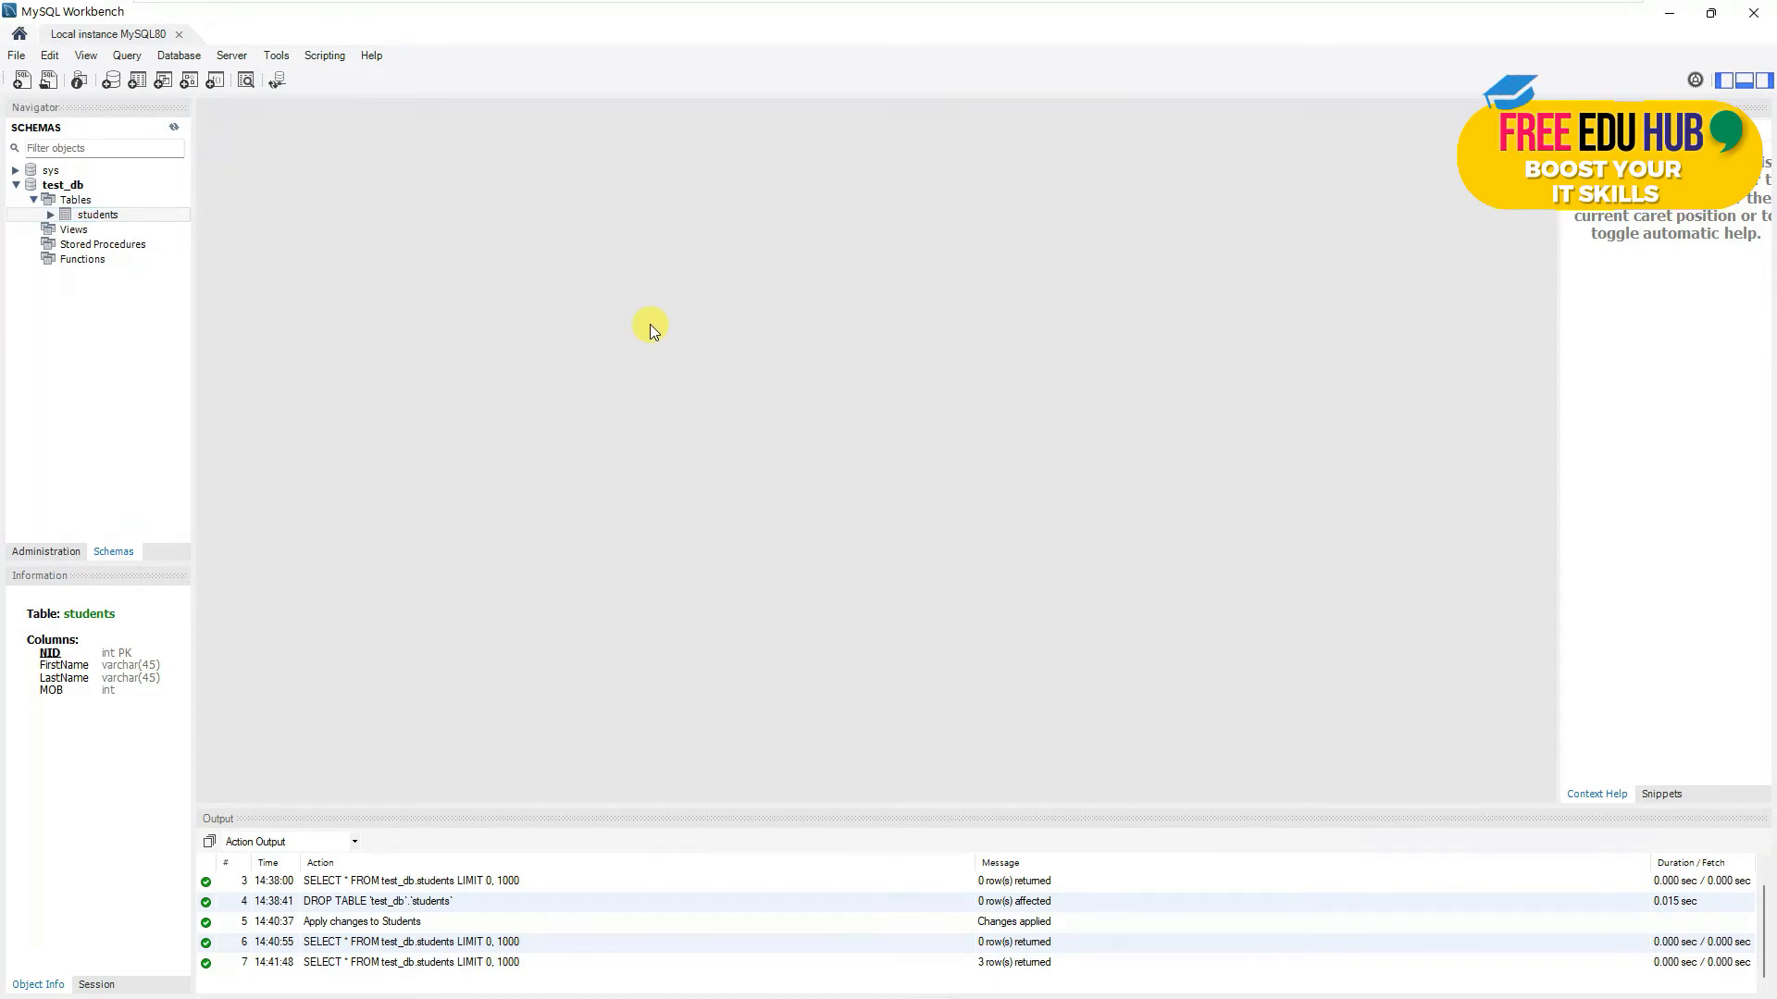
{"action": "left_click", "coordinate": [56, 552]}
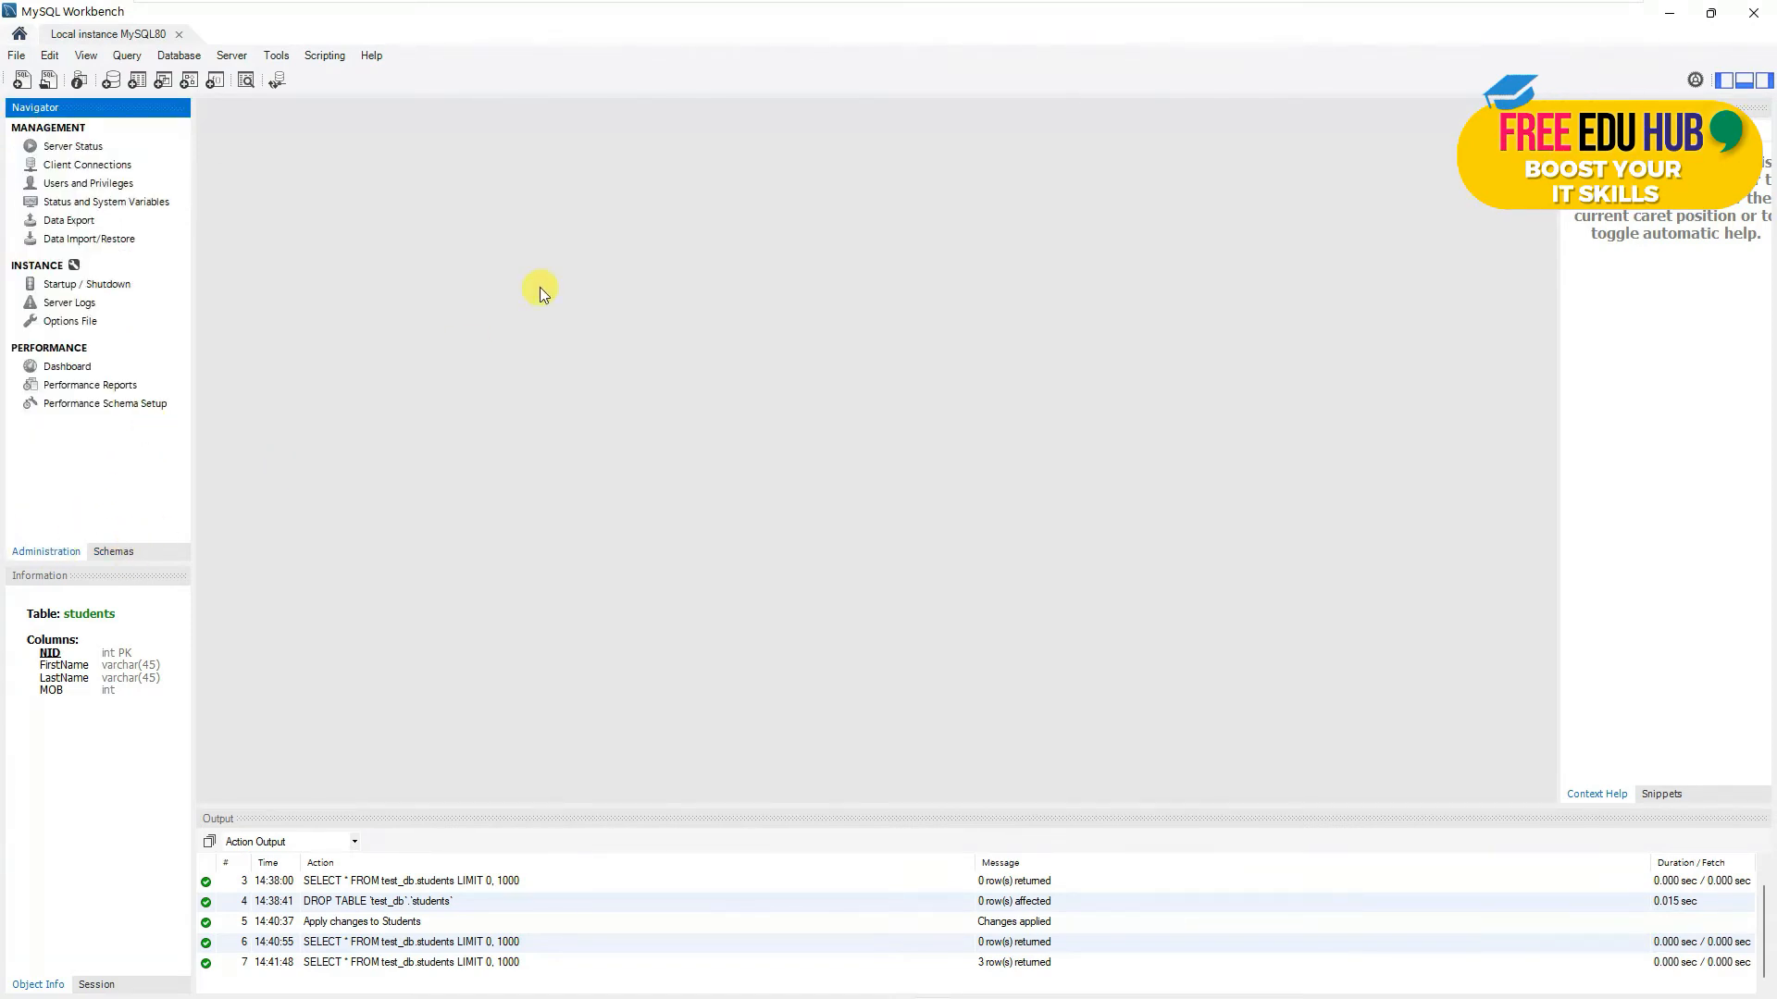
{"action": "left_click", "coordinate": [87, 184]}
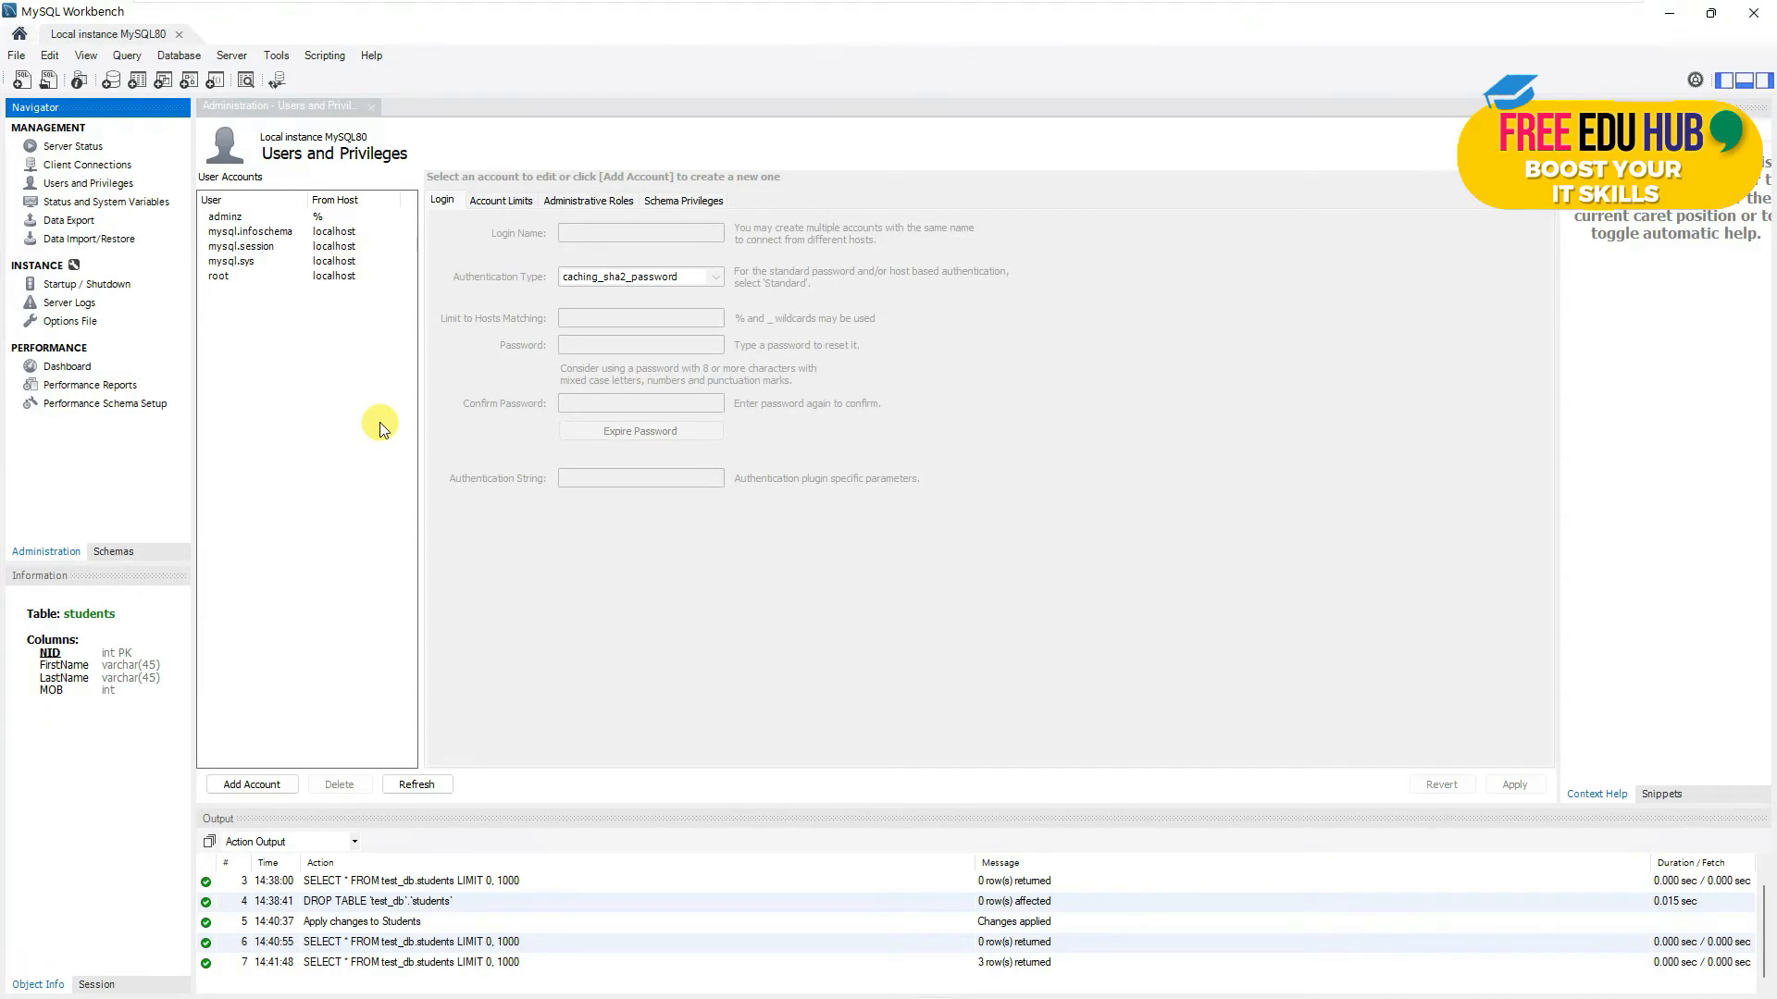
{"action": "left_click", "coordinate": [128, 551]}
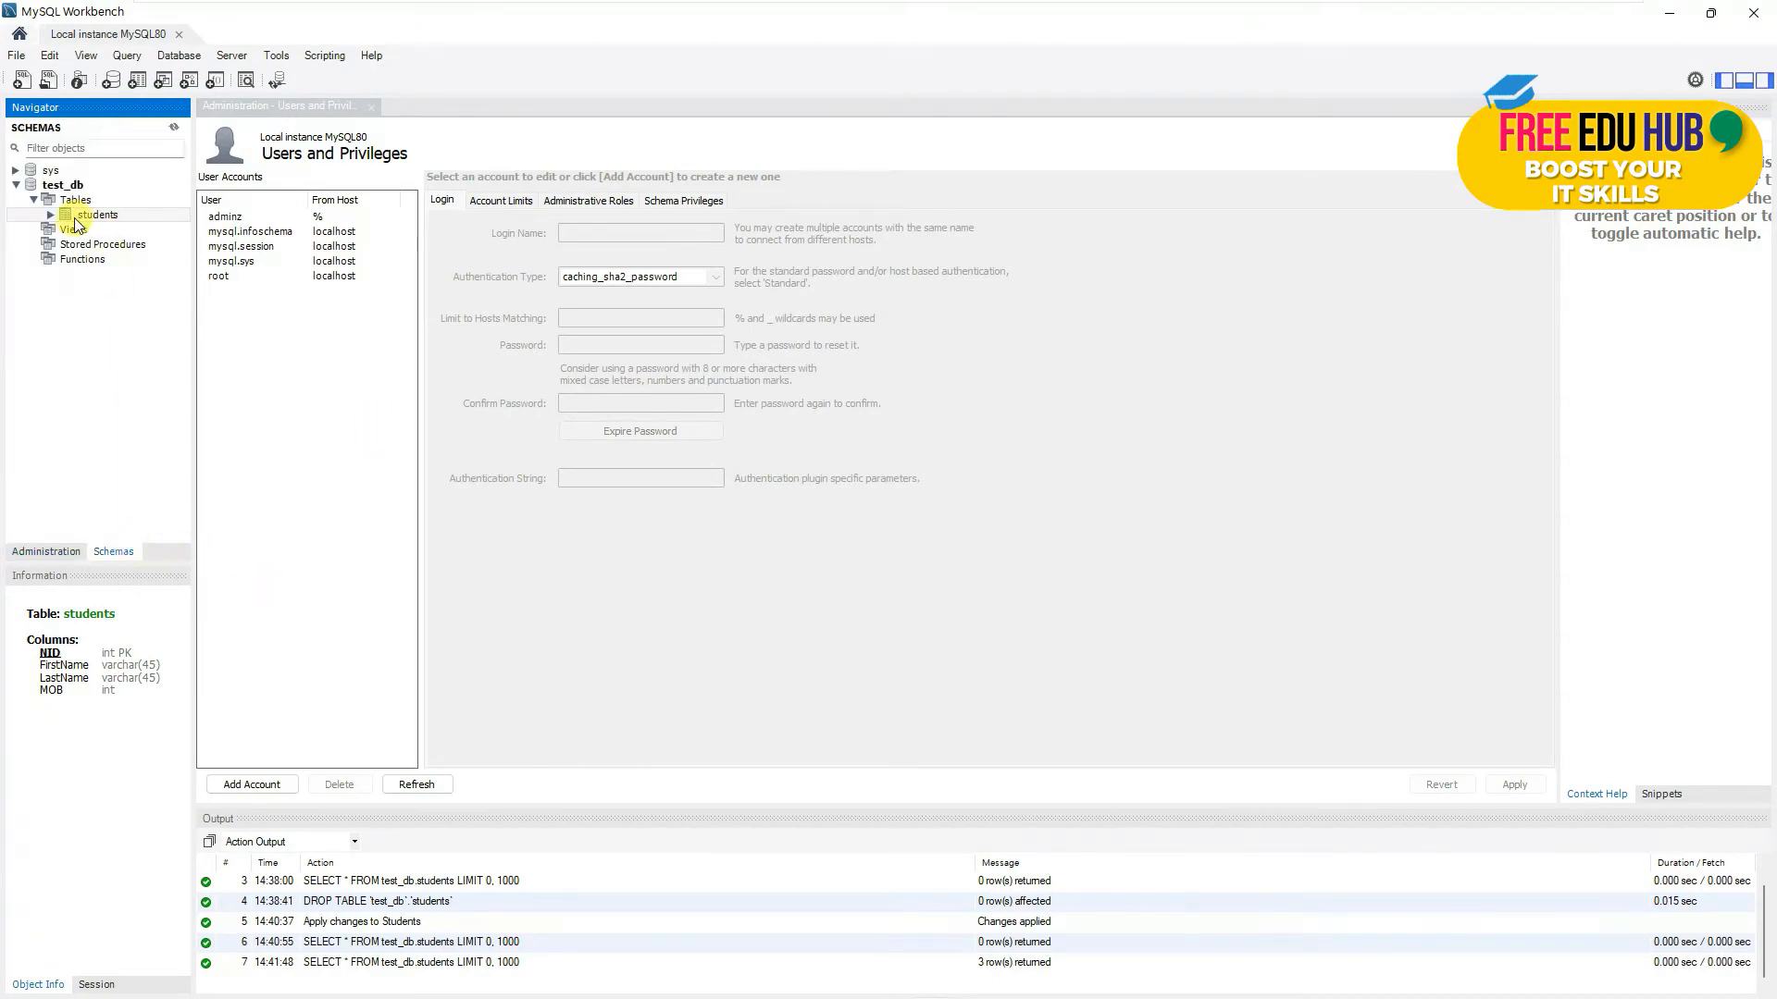
{"action": "left_click", "coordinate": [17, 185]}
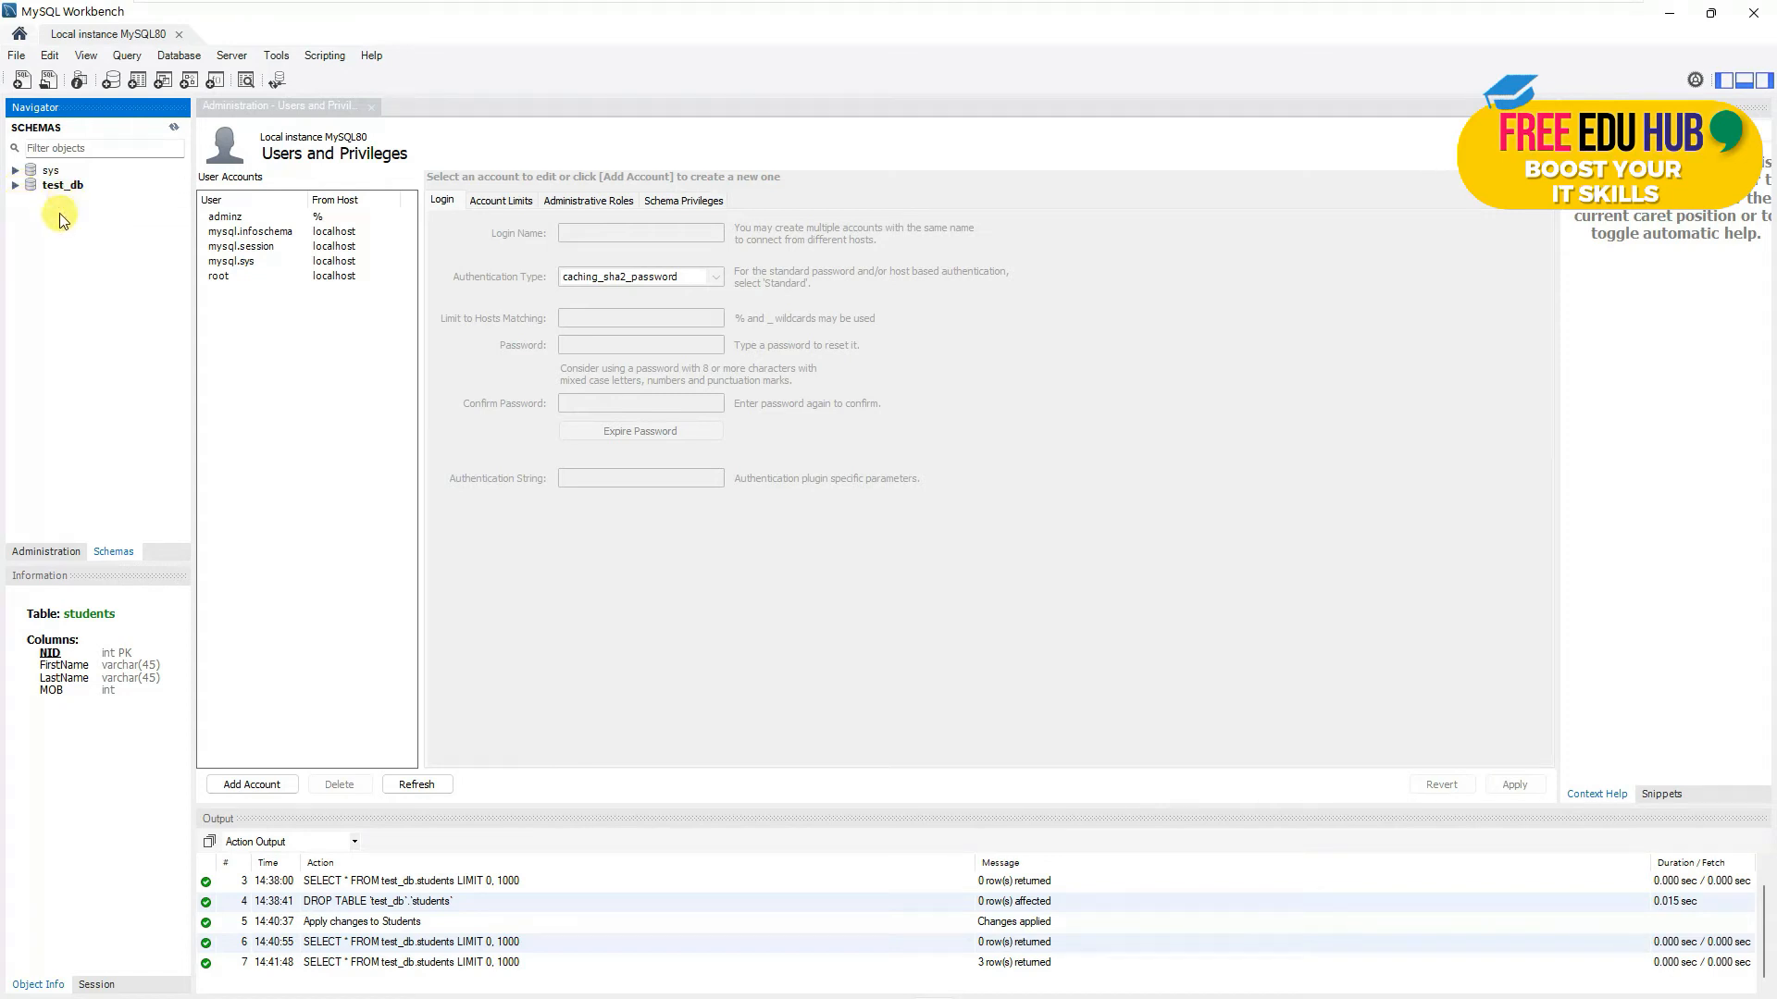
{"action": "left_click", "coordinate": [17, 188]}
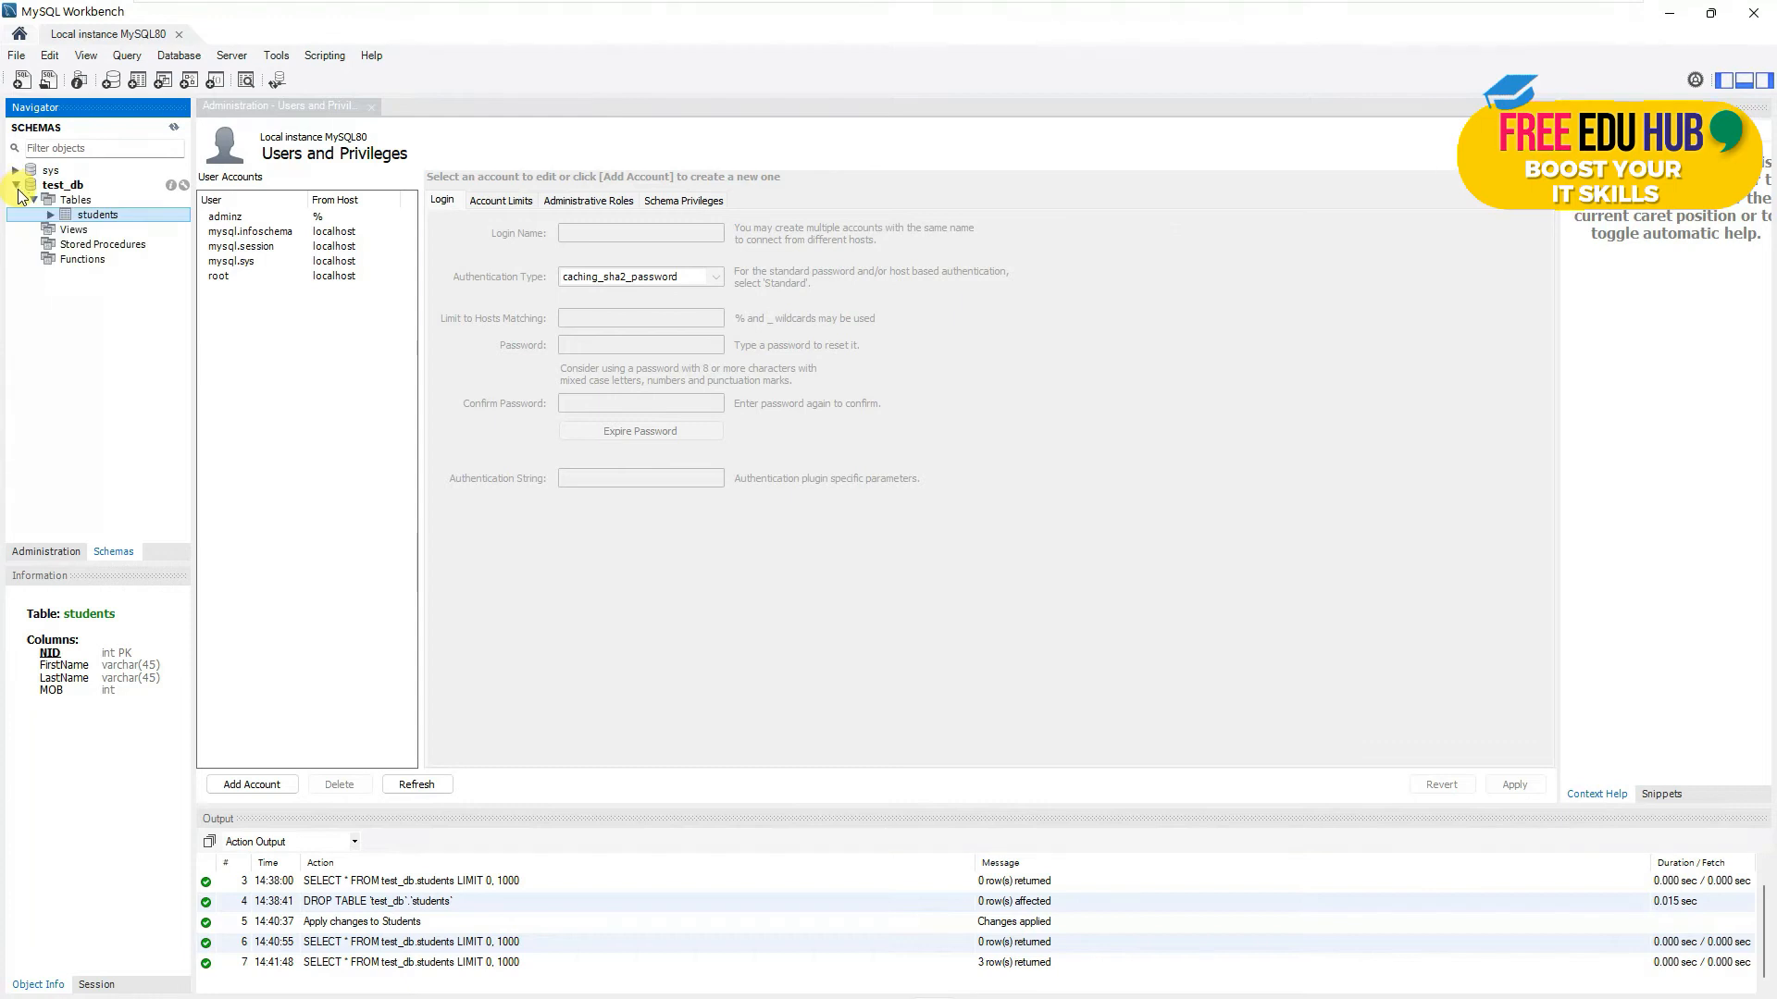
{"action": "left_click", "coordinate": [61, 186]}
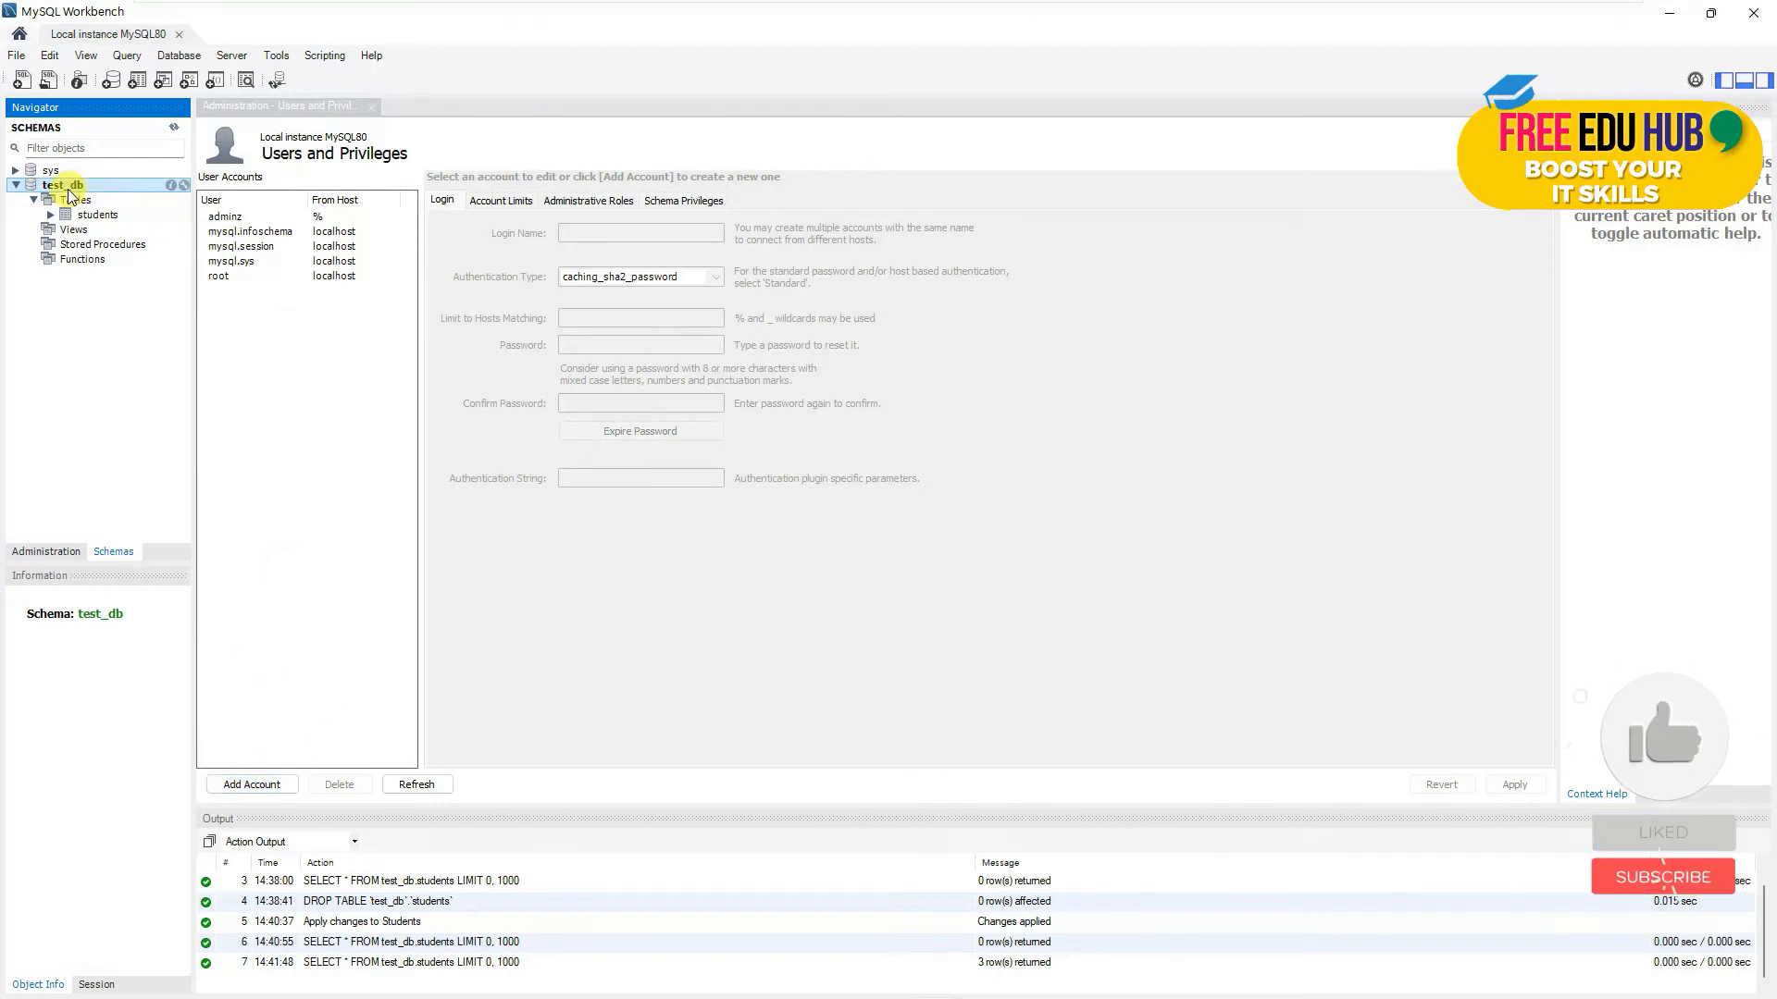
{"action": "left_click", "coordinate": [15, 185]}
{"action": "left_click", "coordinate": [42, 553]}
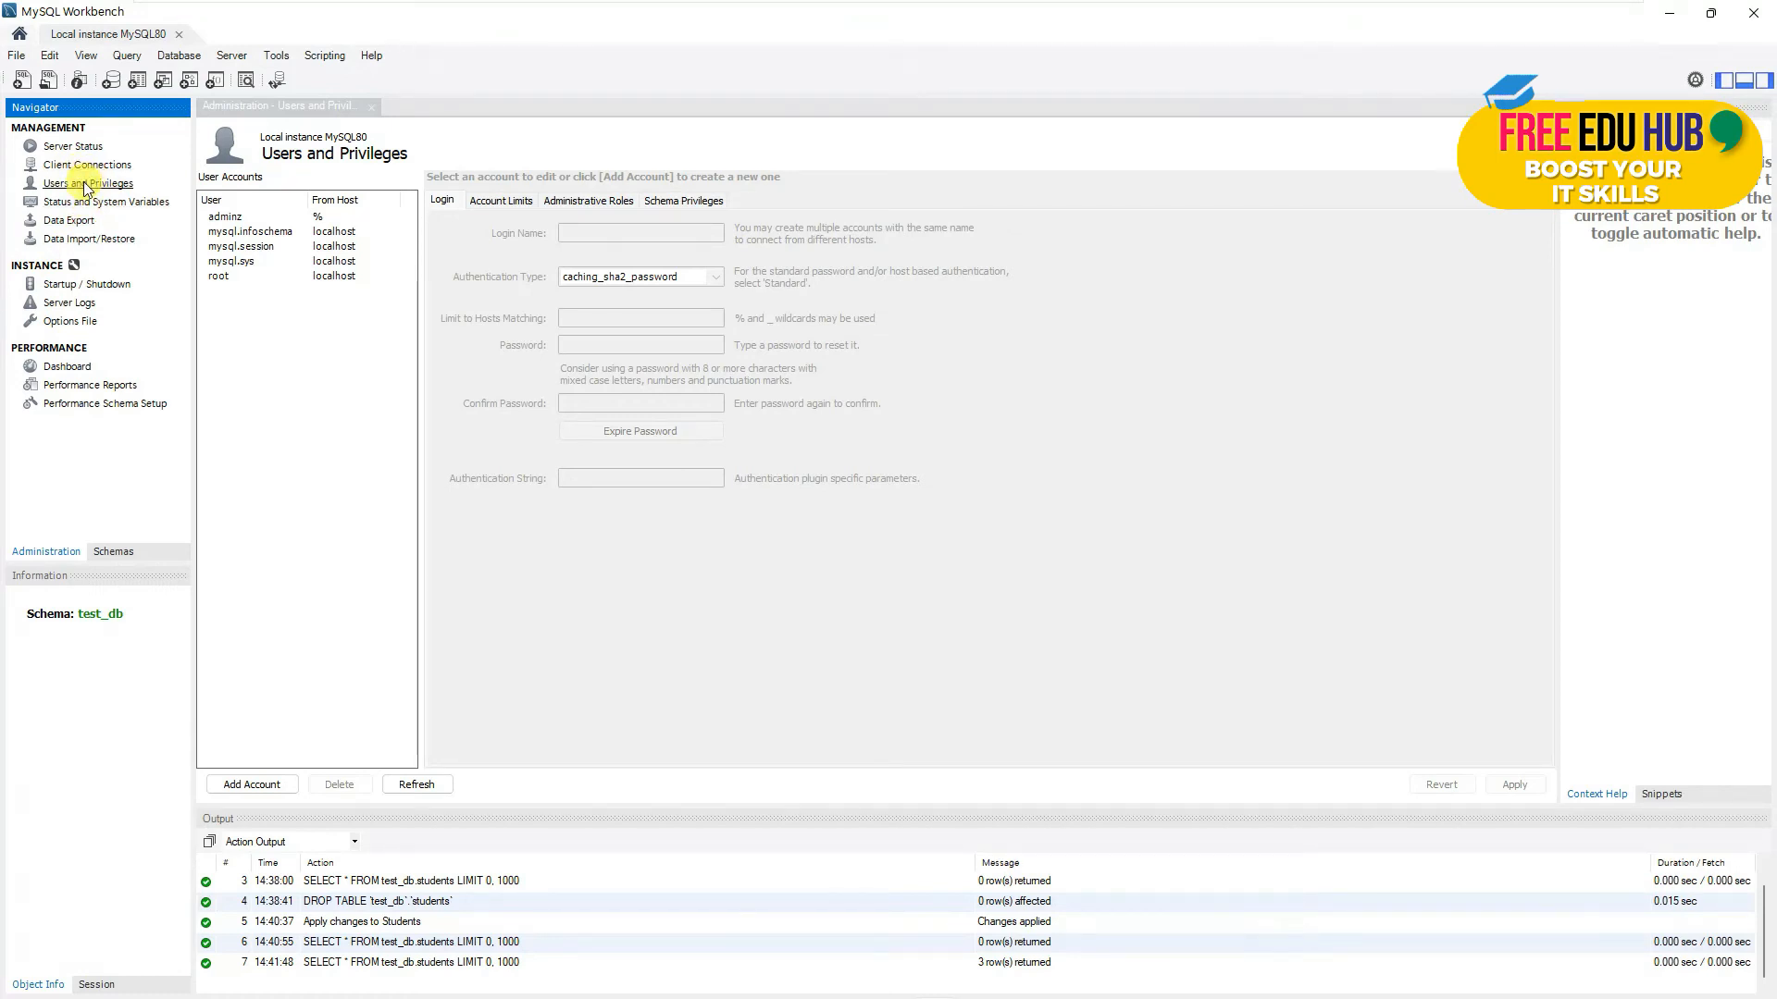
- Add a new account named test_user with Standard authentication and begin entering its password
{"action": "left_click", "coordinate": [258, 786]}
{"action": "double_click", "coordinate": [602, 233]}
{"action": "type", "text": "test_user"}
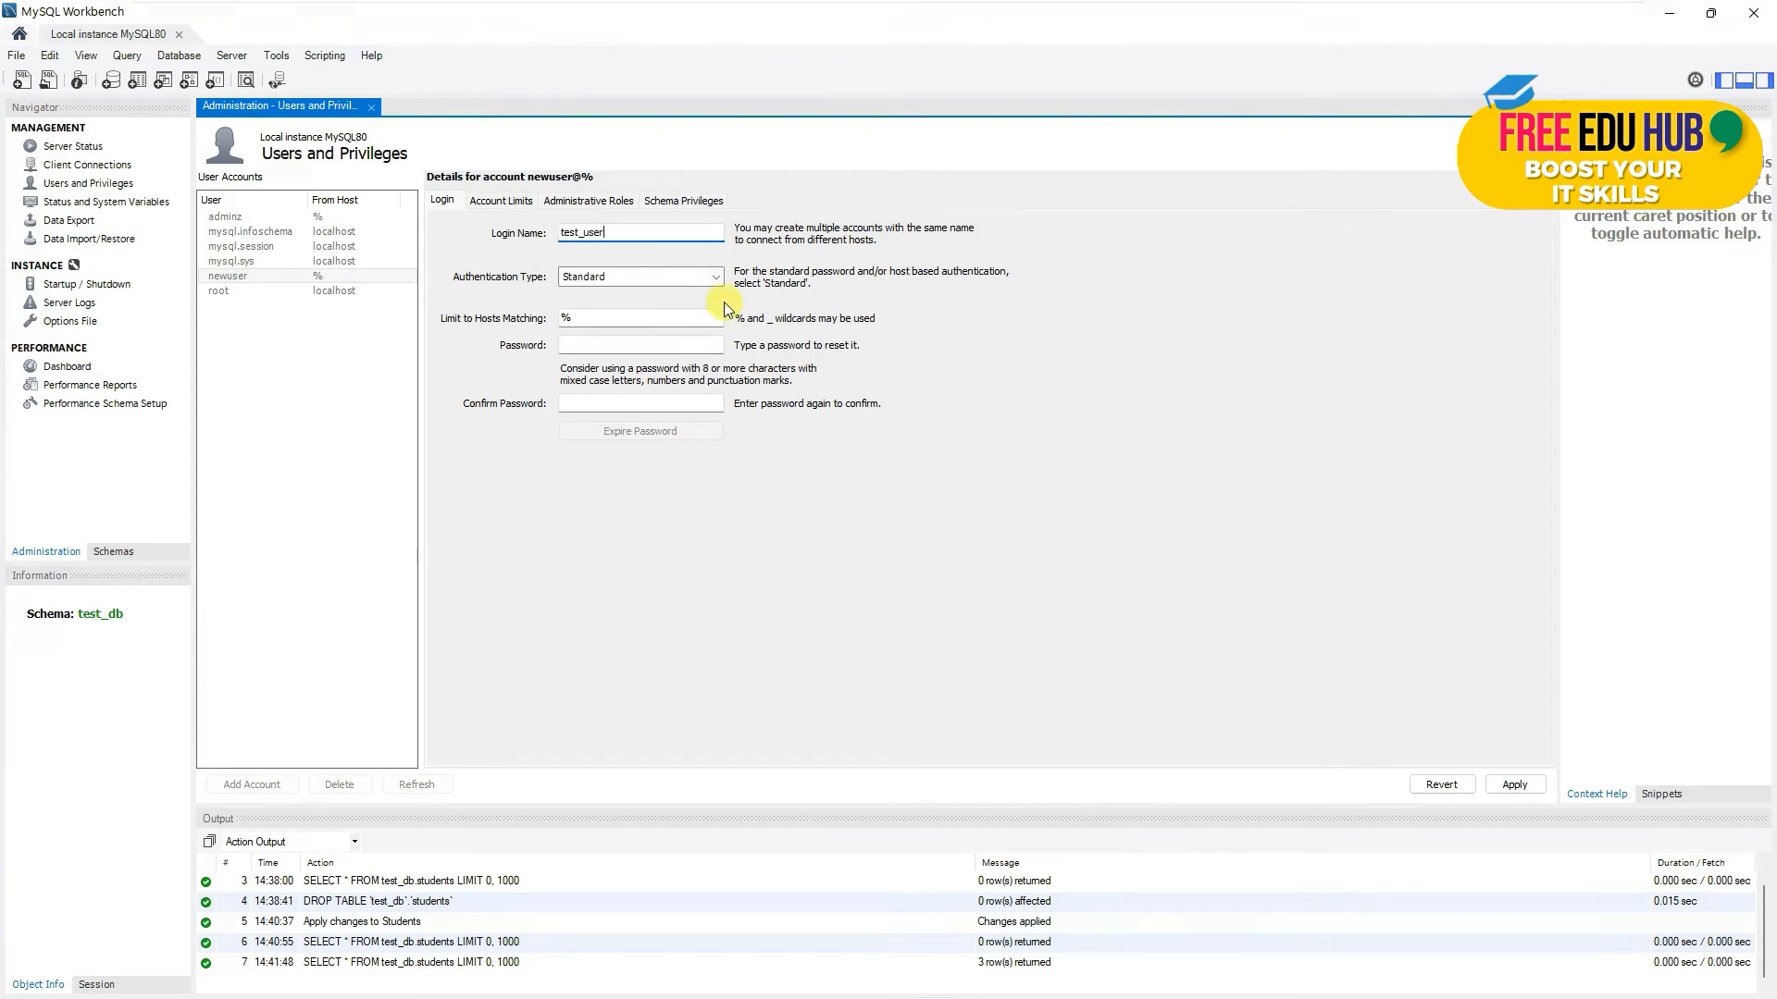
{"action": "left_click", "coordinate": [713, 280]}
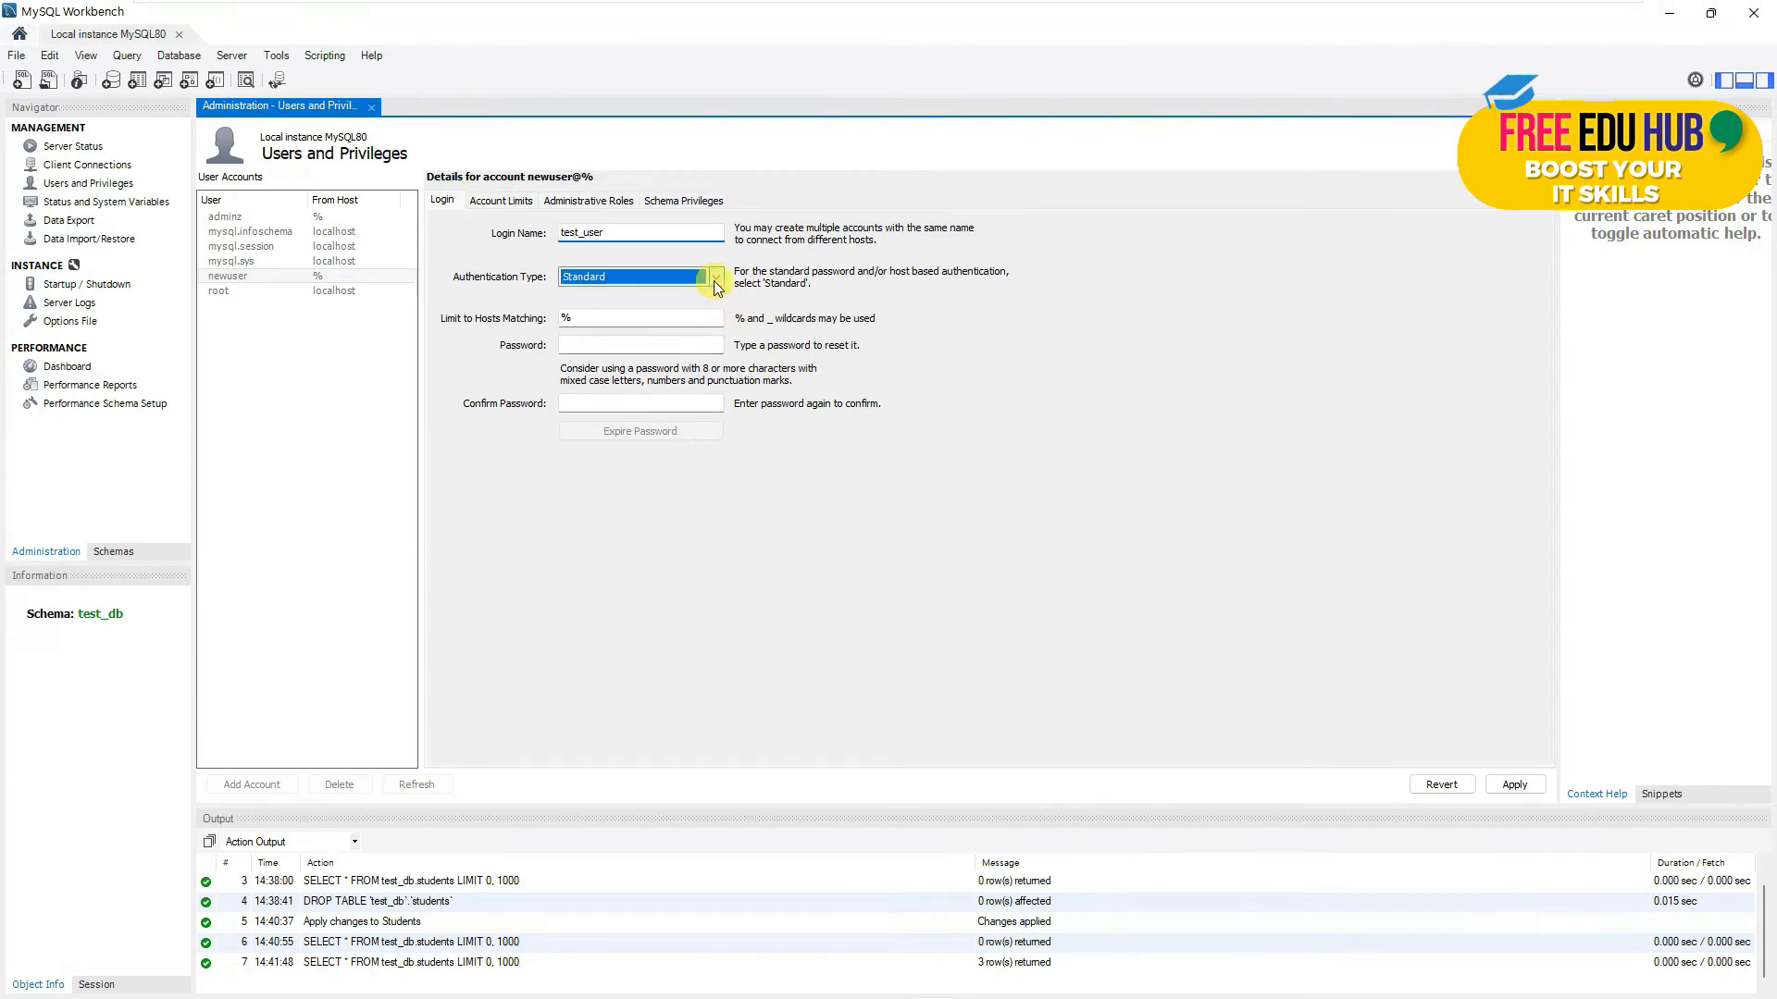
{"action": "left_click", "coordinate": [714, 280]}
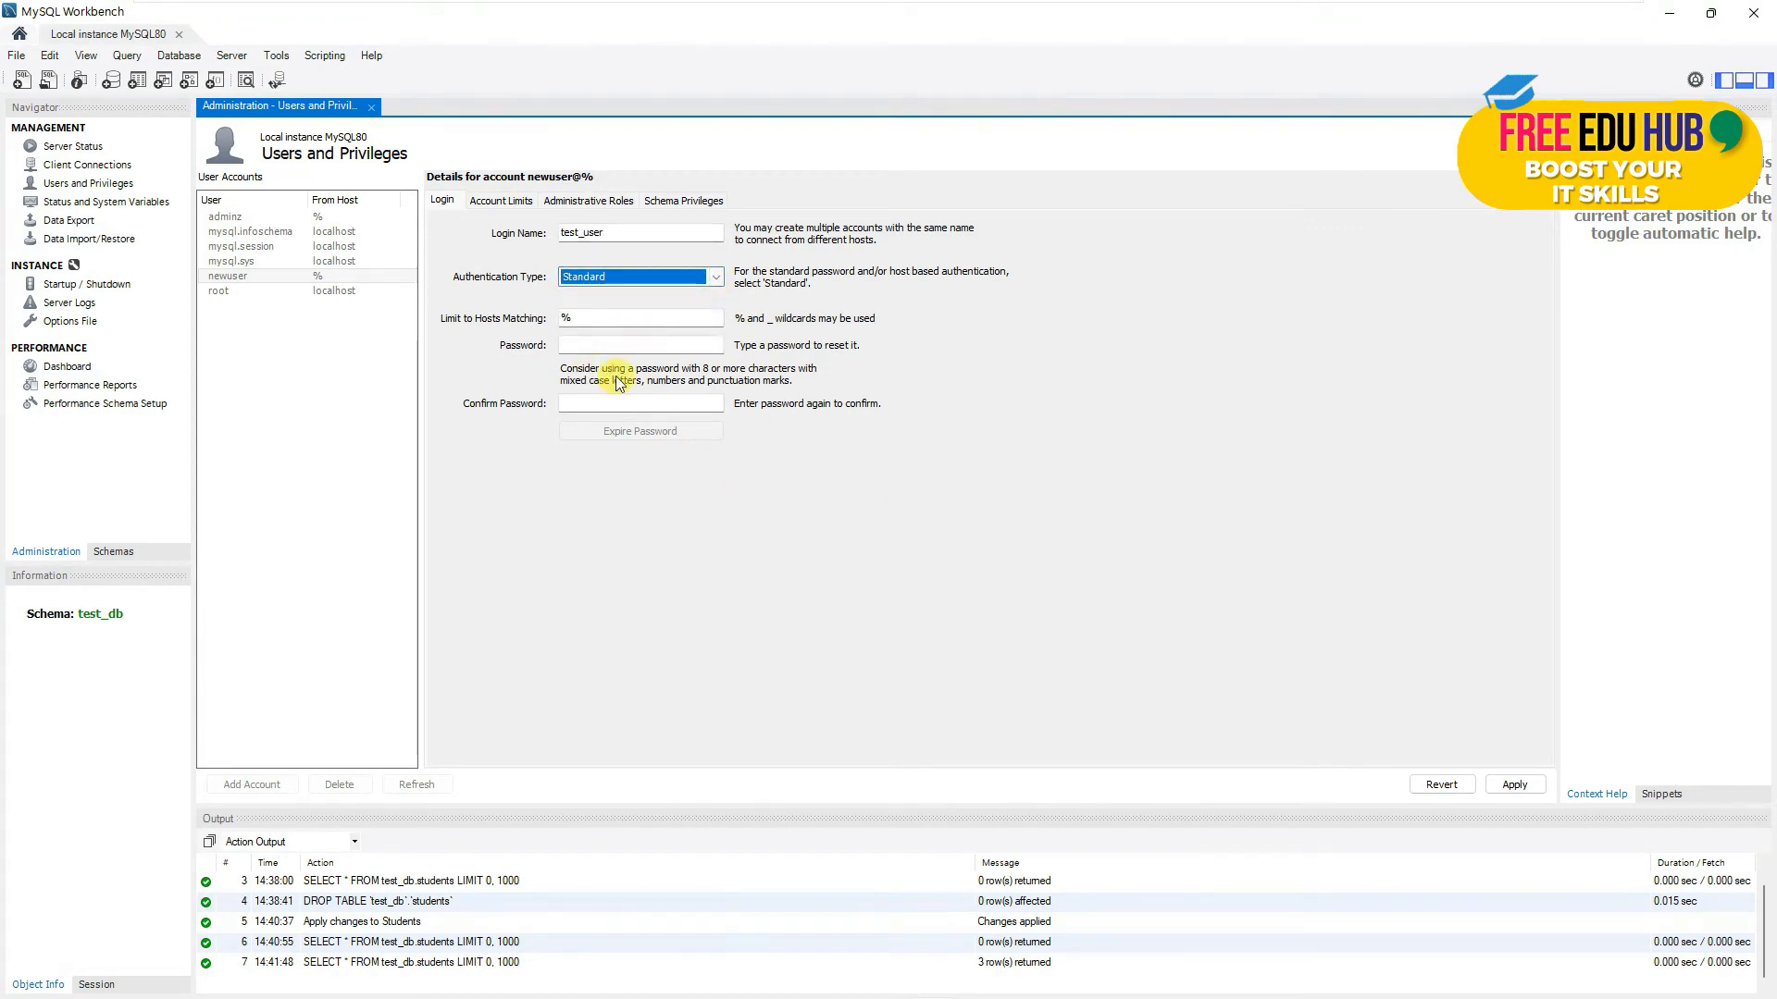
{"action": "left_click", "coordinate": [609, 343]}
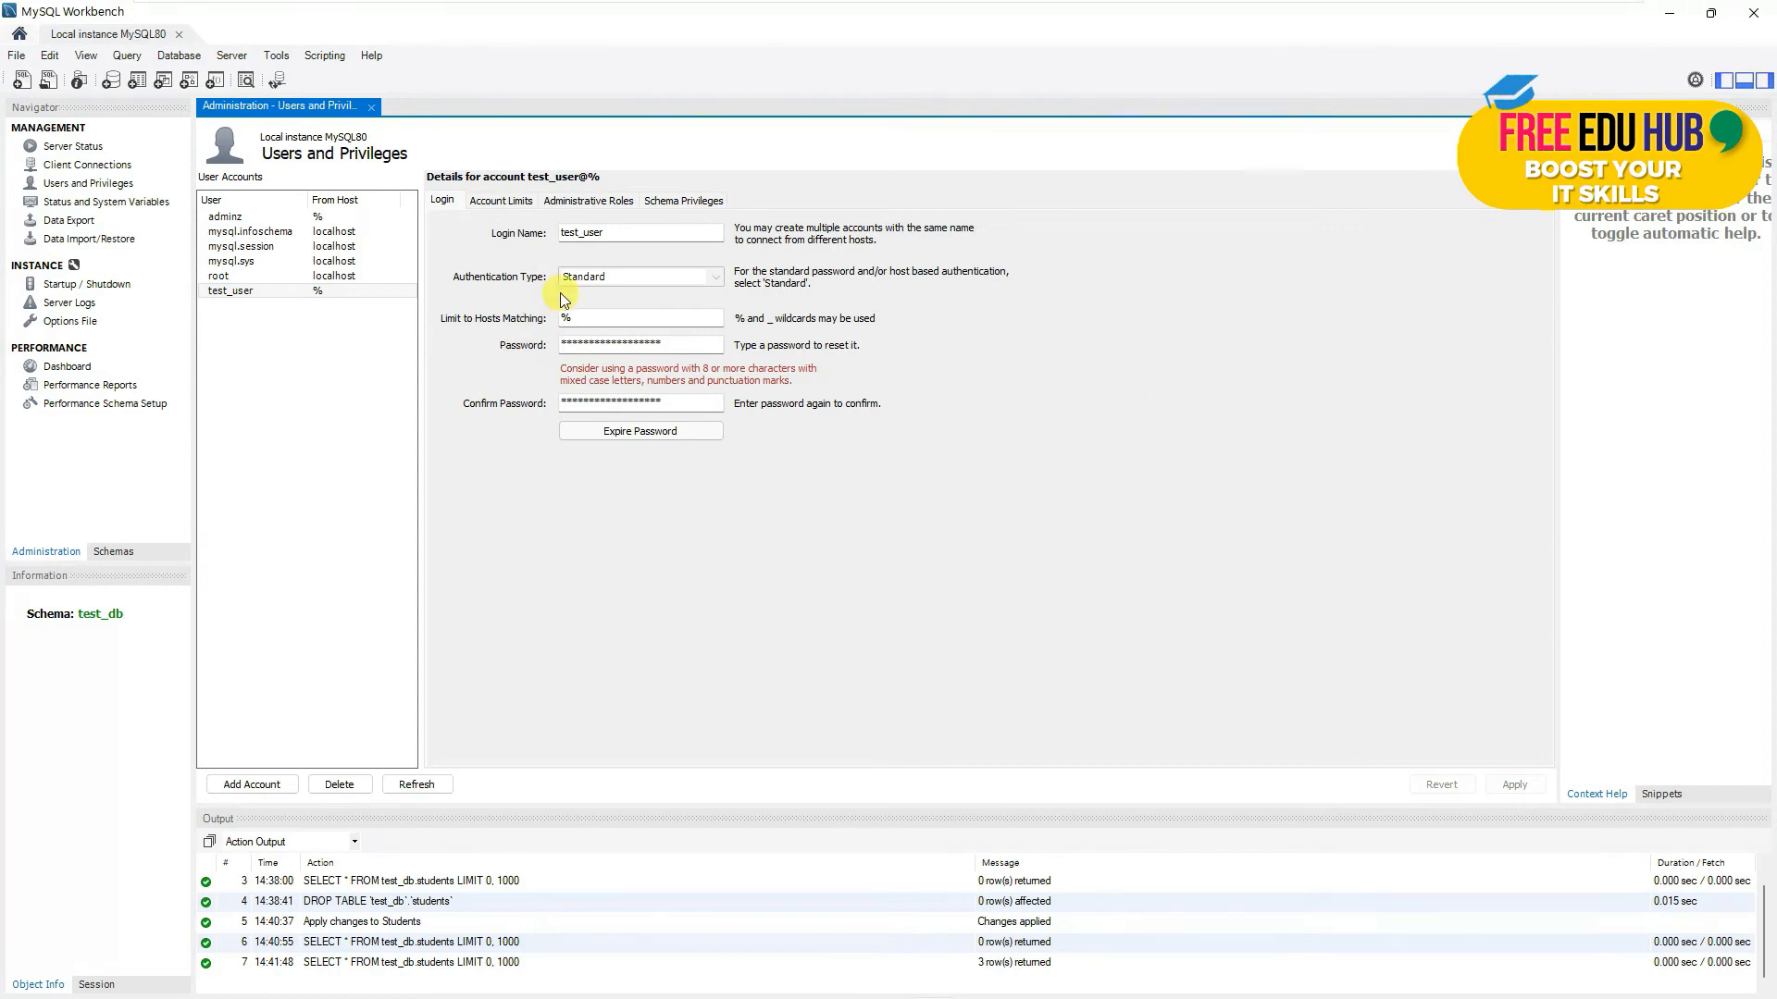
- In test_user's Administrative Roles, try DBDesigner and ReplicationAdmin, then tick DBA to grant every global privilege
{"action": "left_click", "coordinate": [502, 201]}
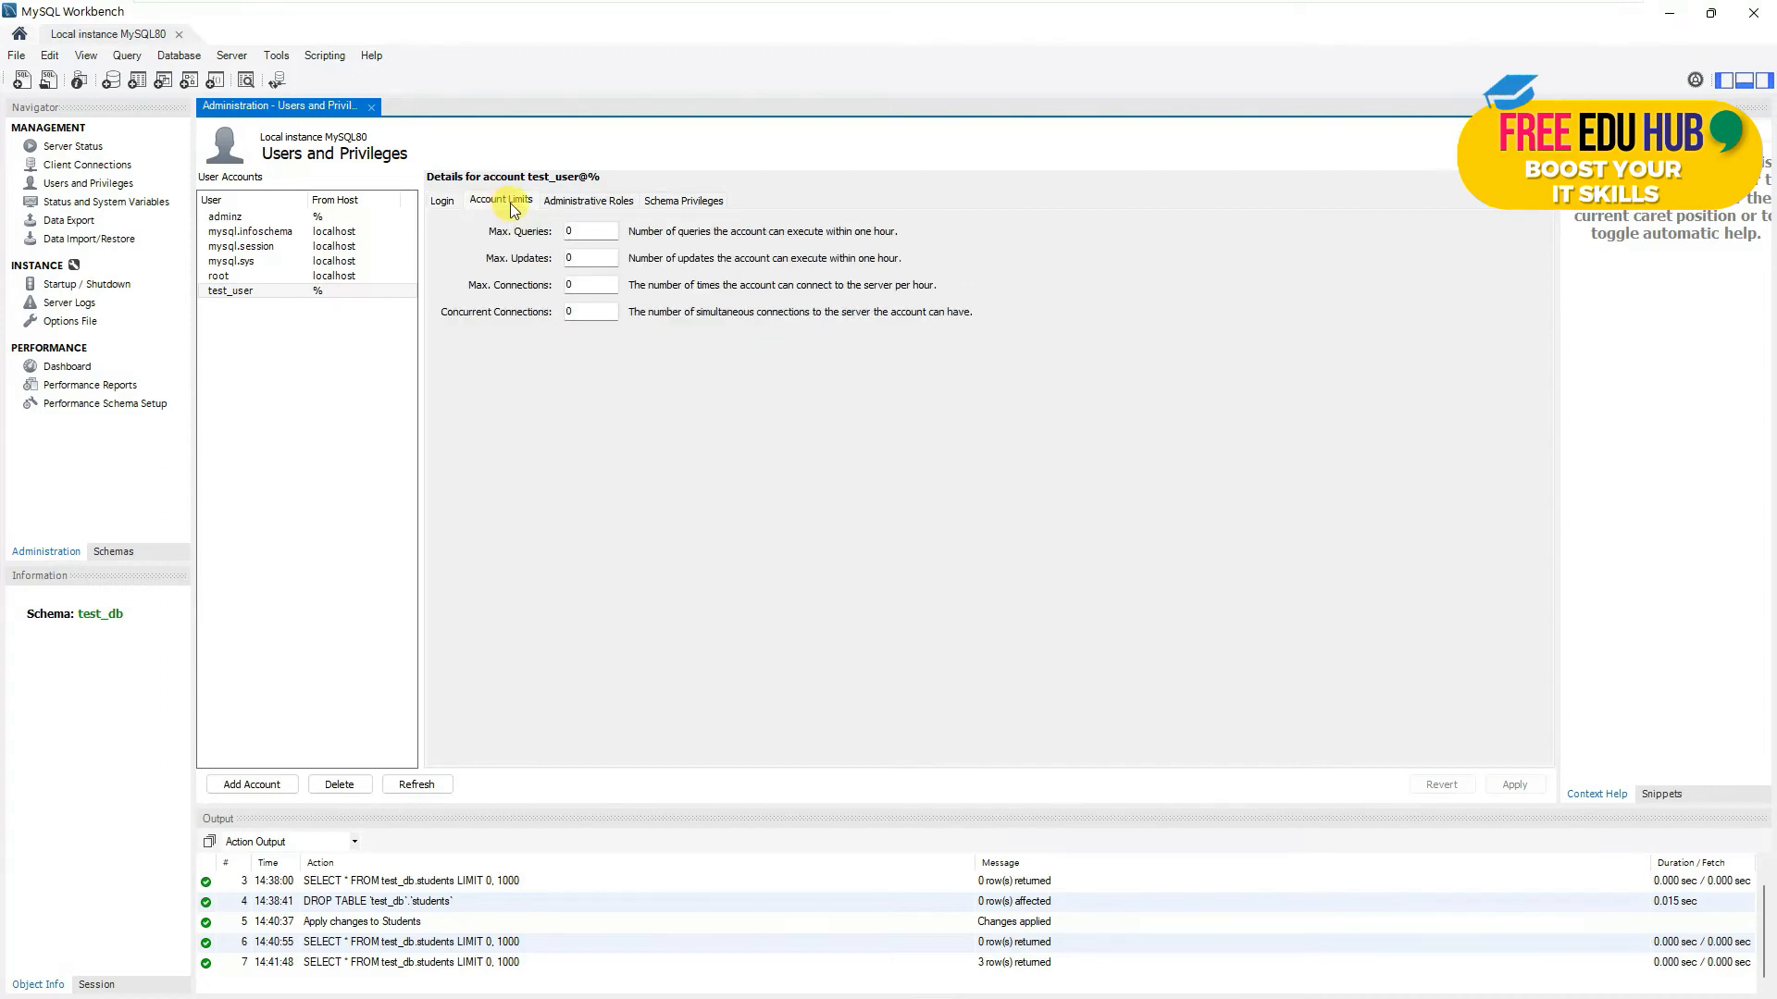
{"action": "left_click", "coordinate": [575, 203]}
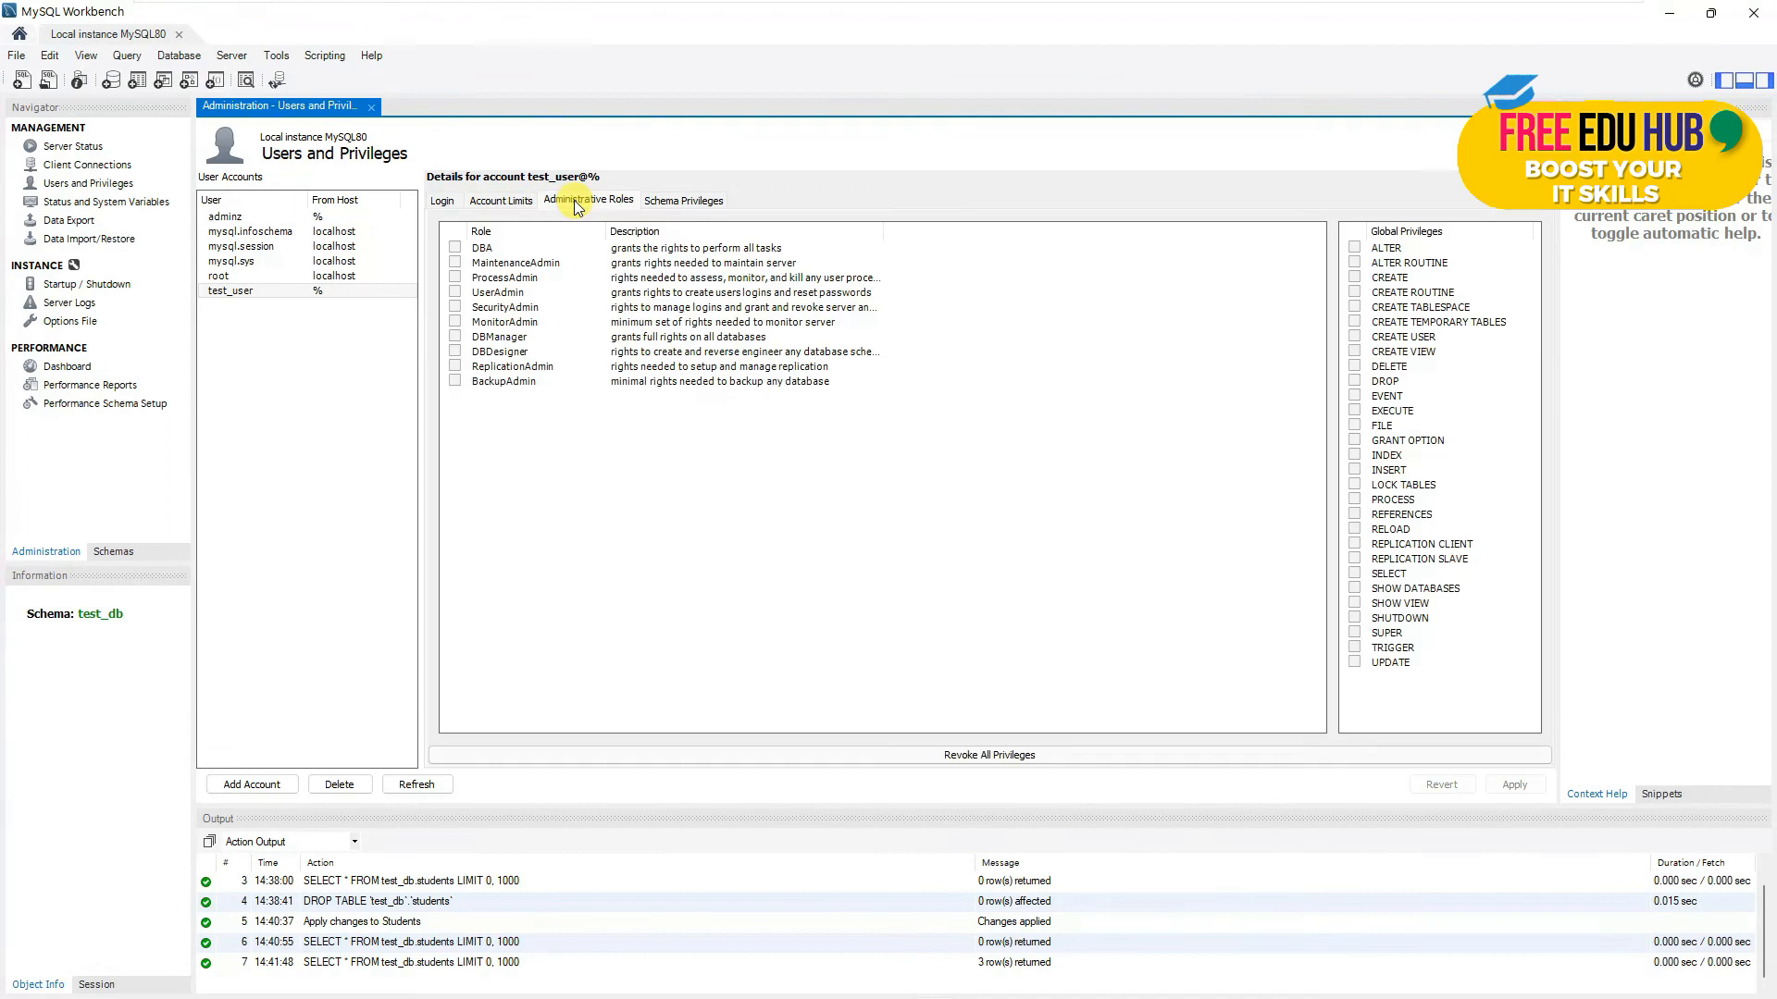
{"action": "left_click", "coordinate": [455, 247]}
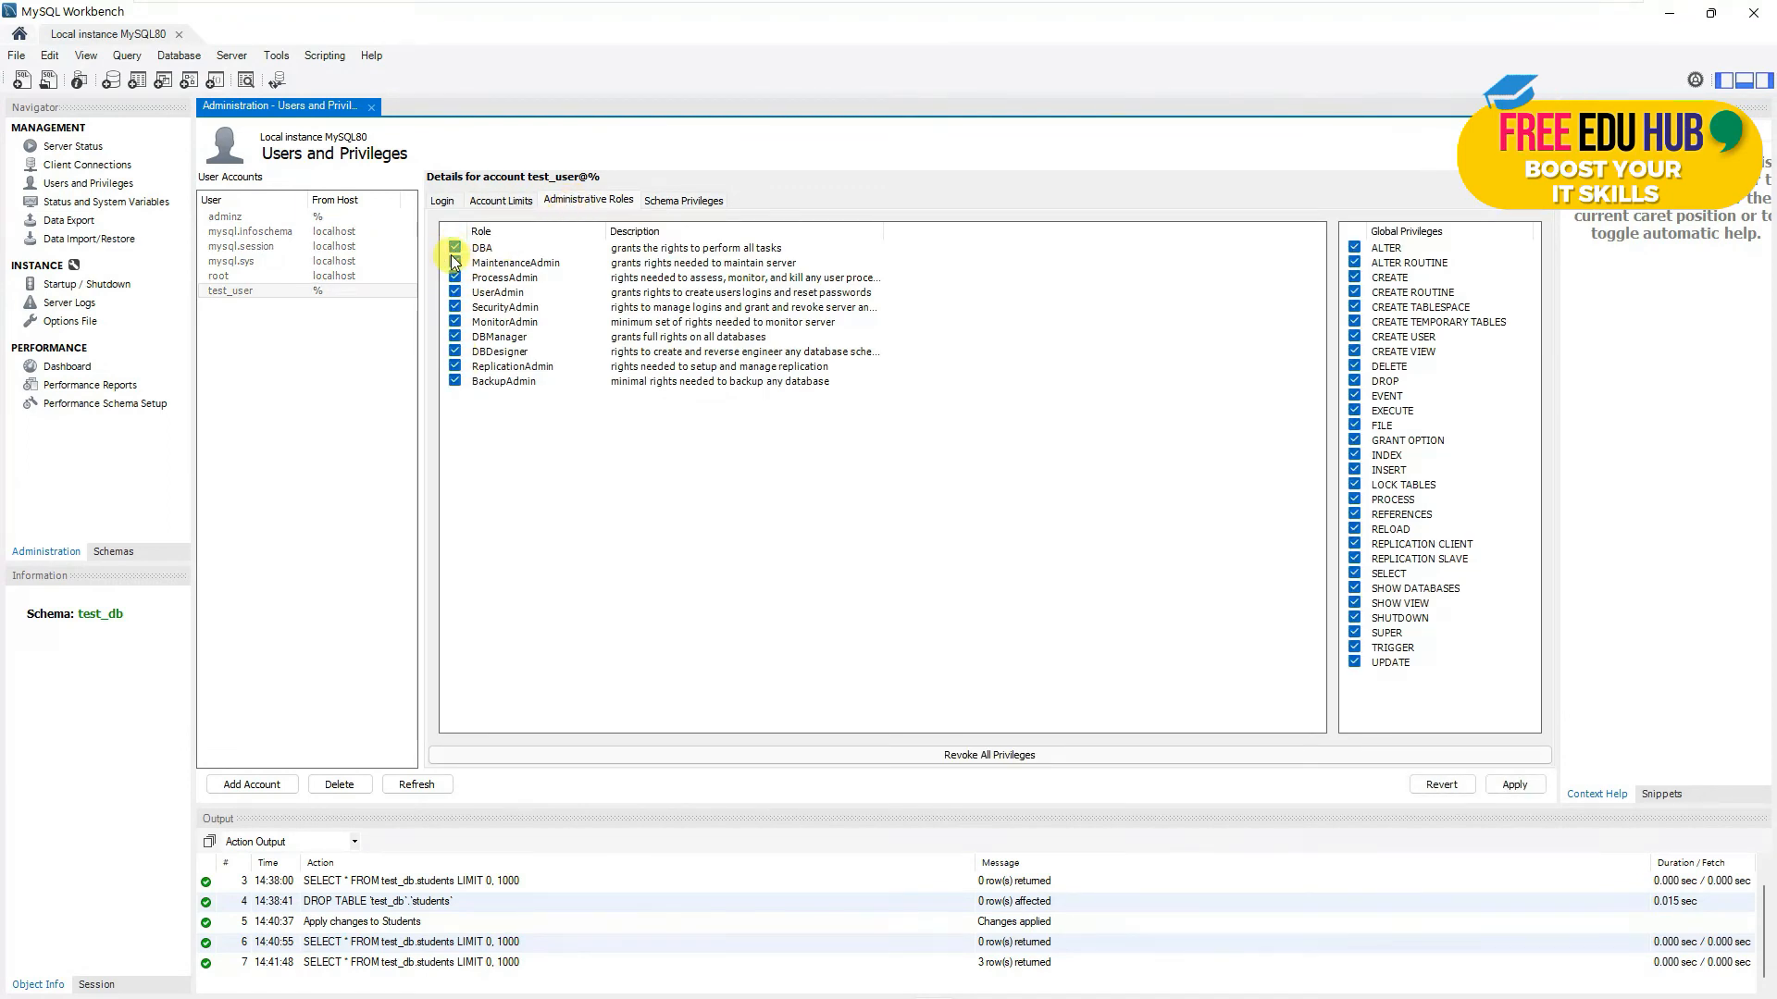
{"action": "left_click", "coordinate": [454, 248]}
{"action": "left_click", "coordinate": [455, 351]}
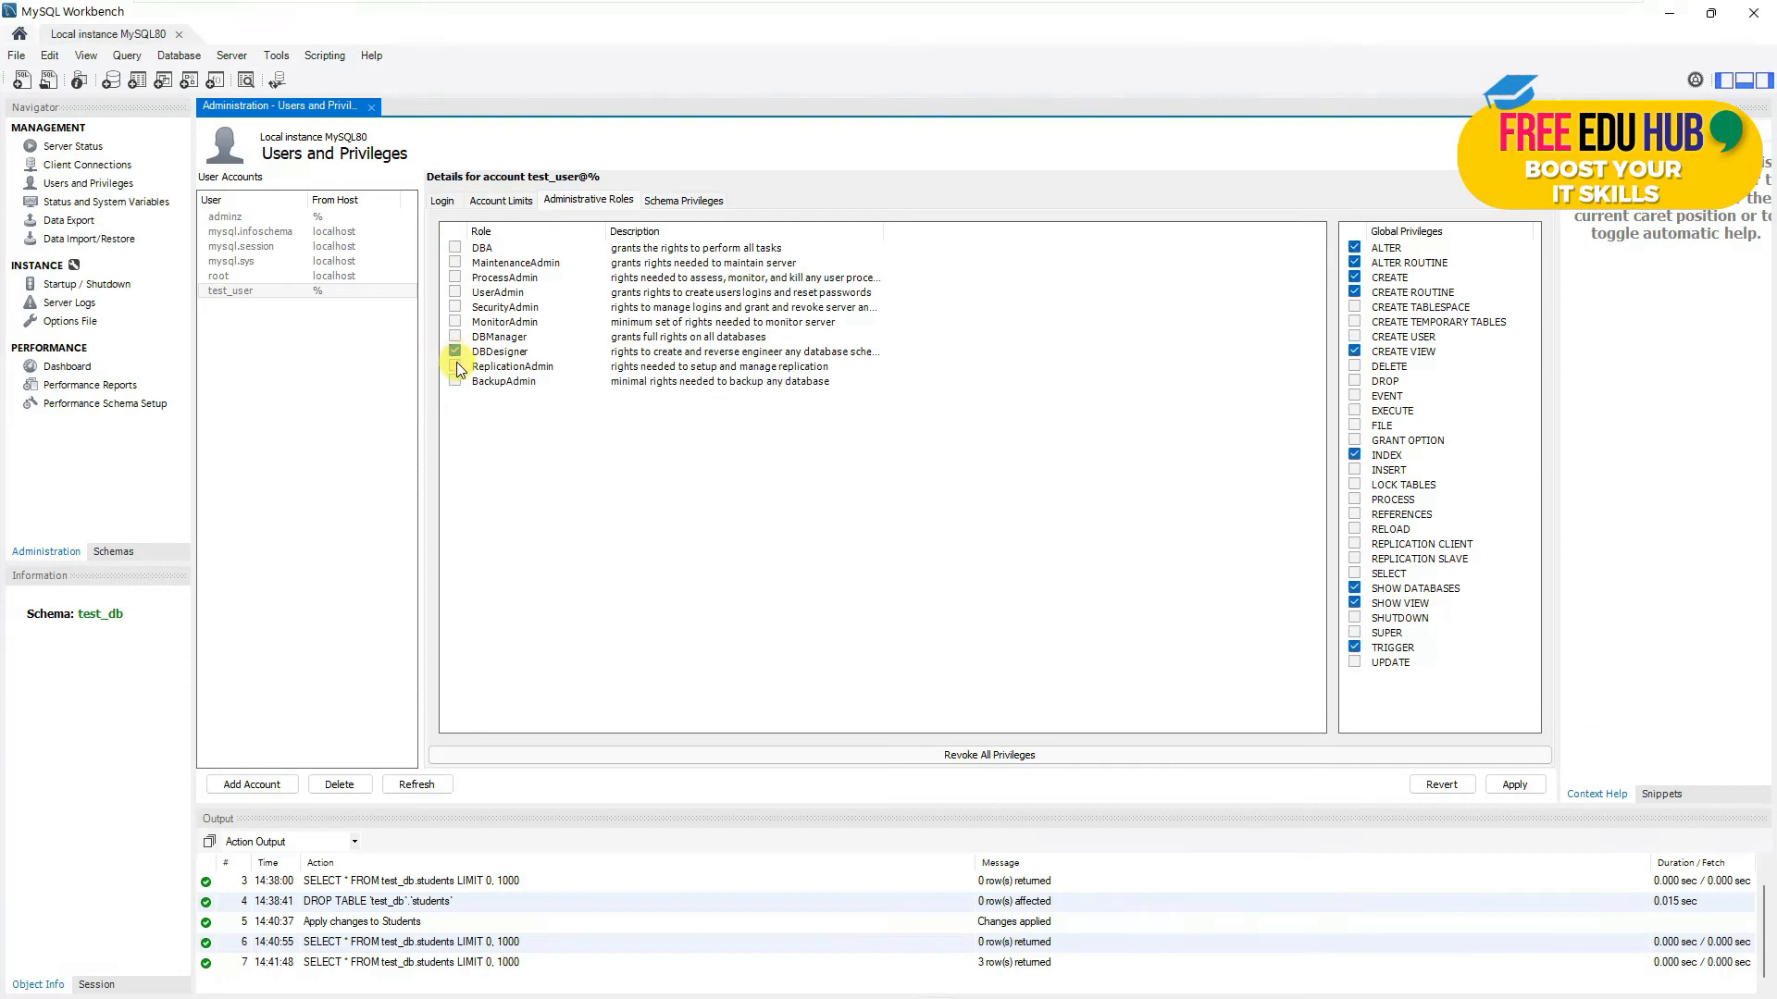
{"action": "left_click", "coordinate": [455, 367]}
{"action": "left_click", "coordinate": [454, 249]}
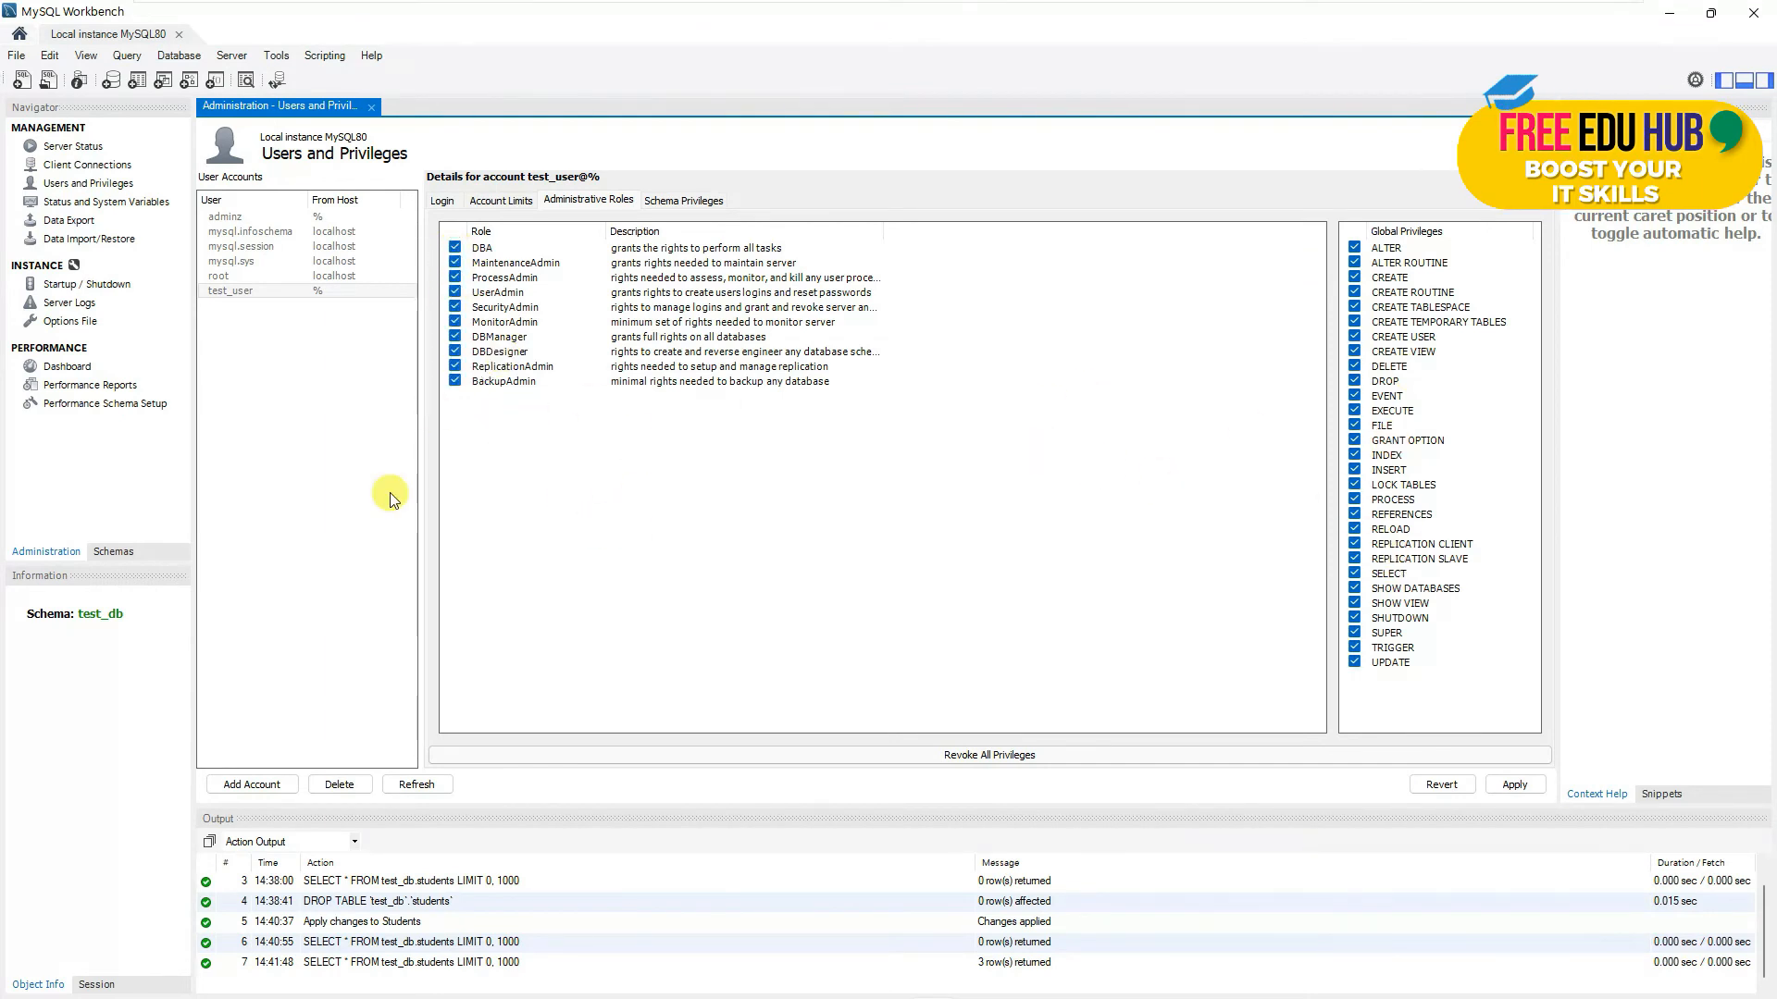
- Add a schema privilege entry for test_db to test_user
{"action": "left_click", "coordinate": [685, 201]}
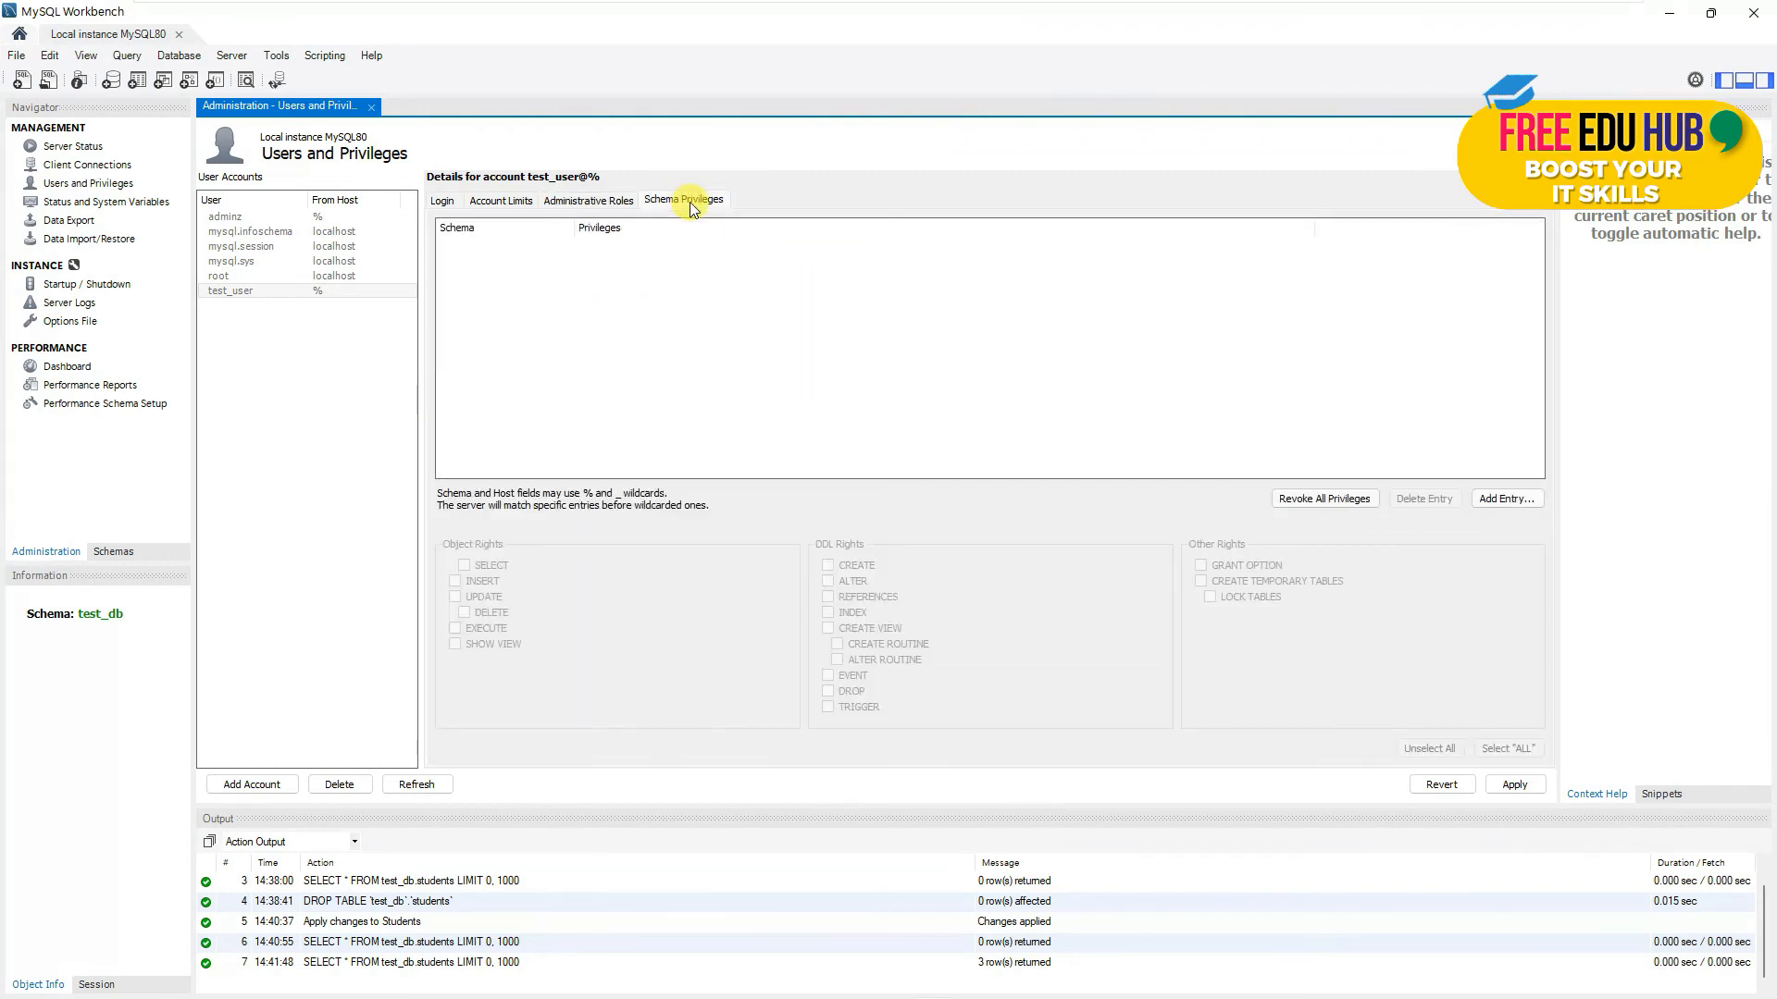
{"action": "left_click", "coordinate": [1501, 503]}
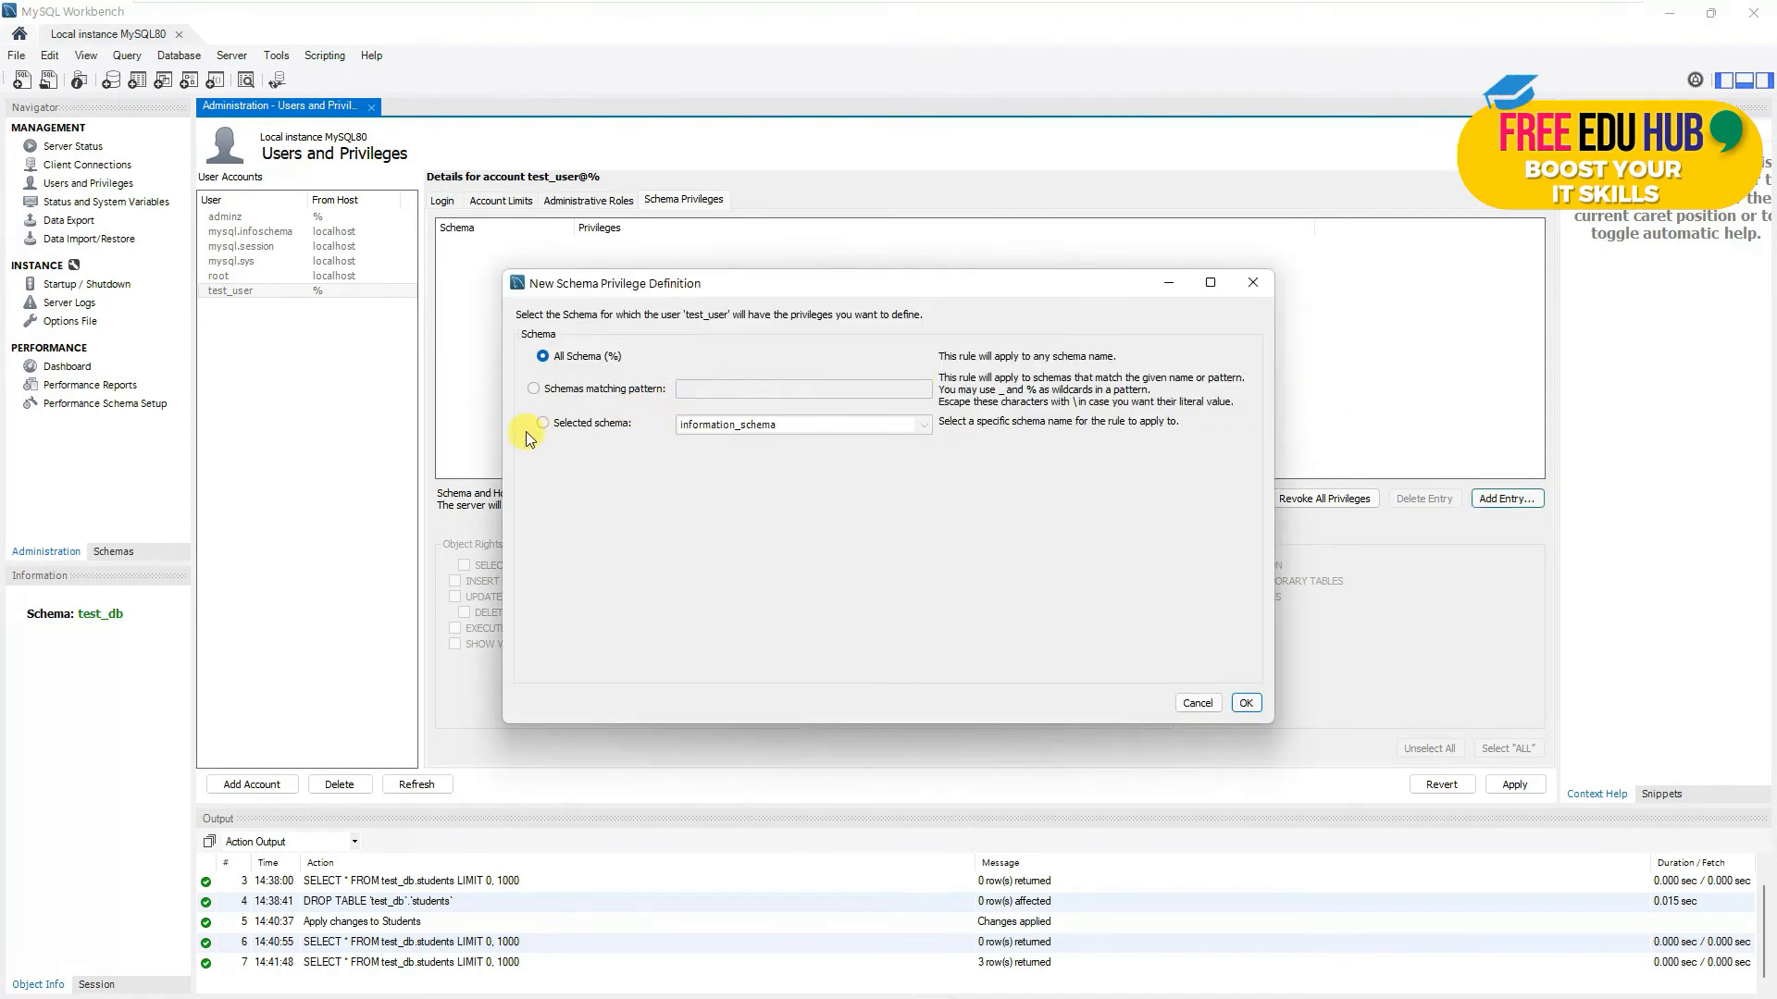
{"action": "left_click", "coordinate": [924, 423]}
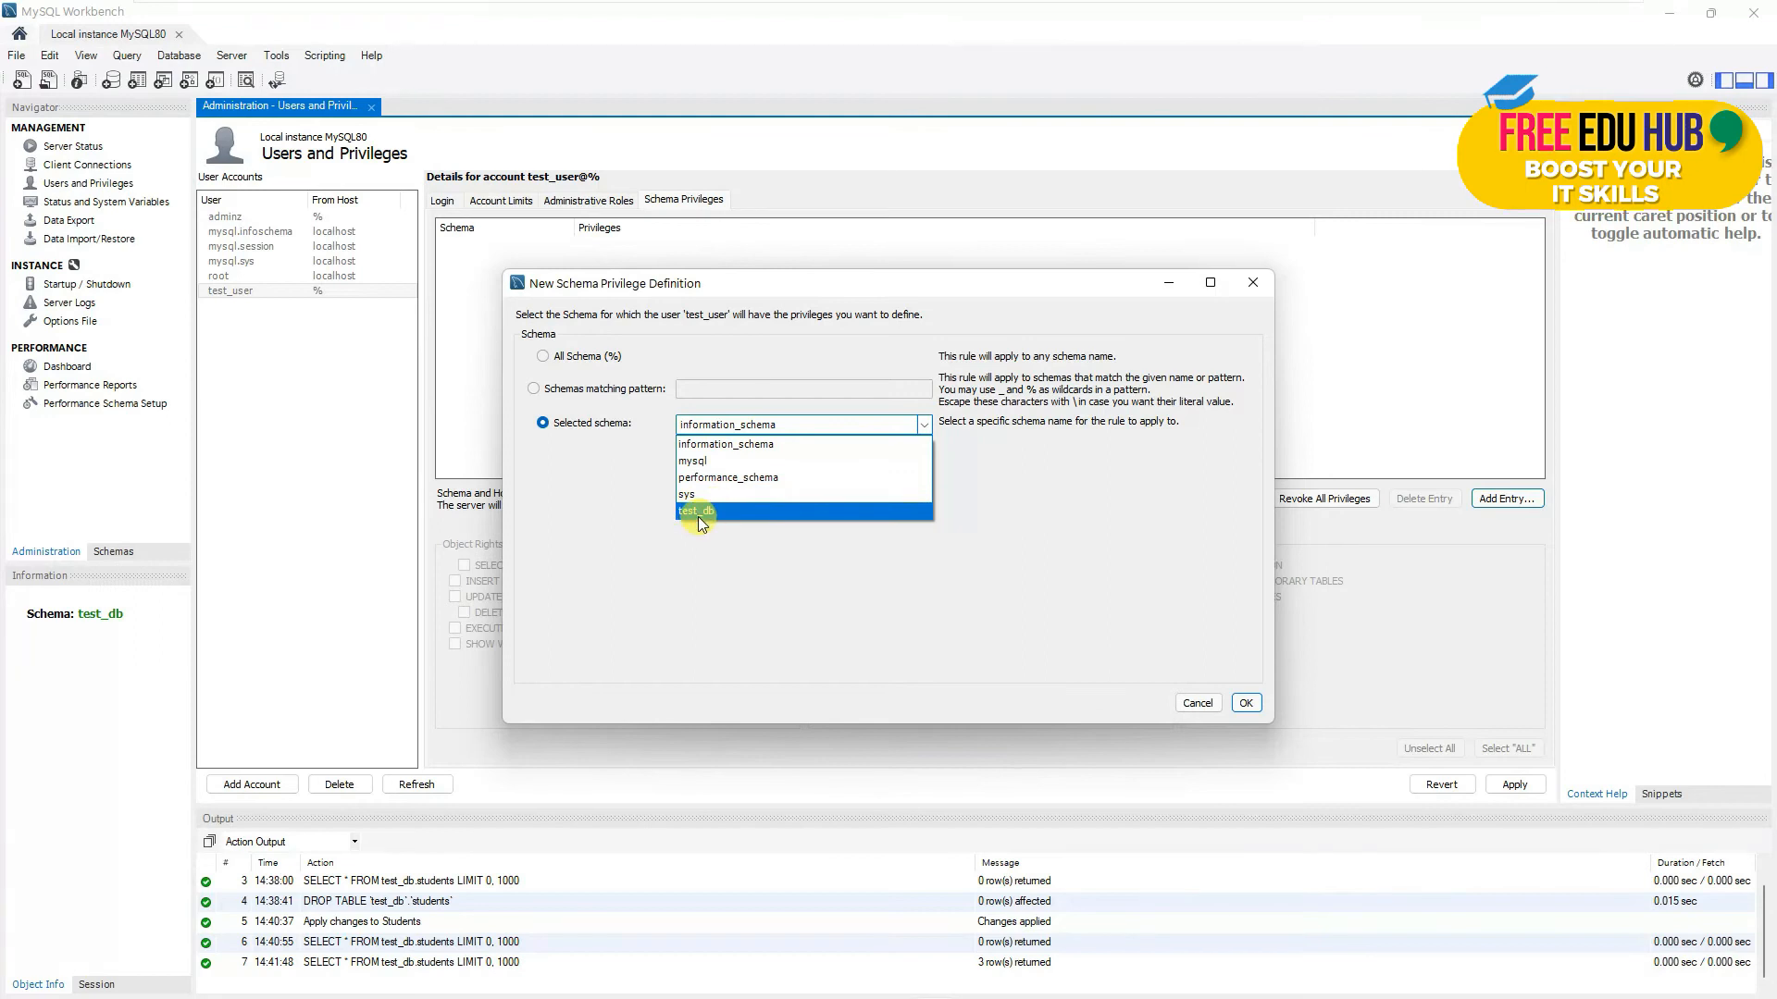
{"action": "left_click", "coordinate": [698, 515]}
{"action": "left_click", "coordinate": [1246, 702]}
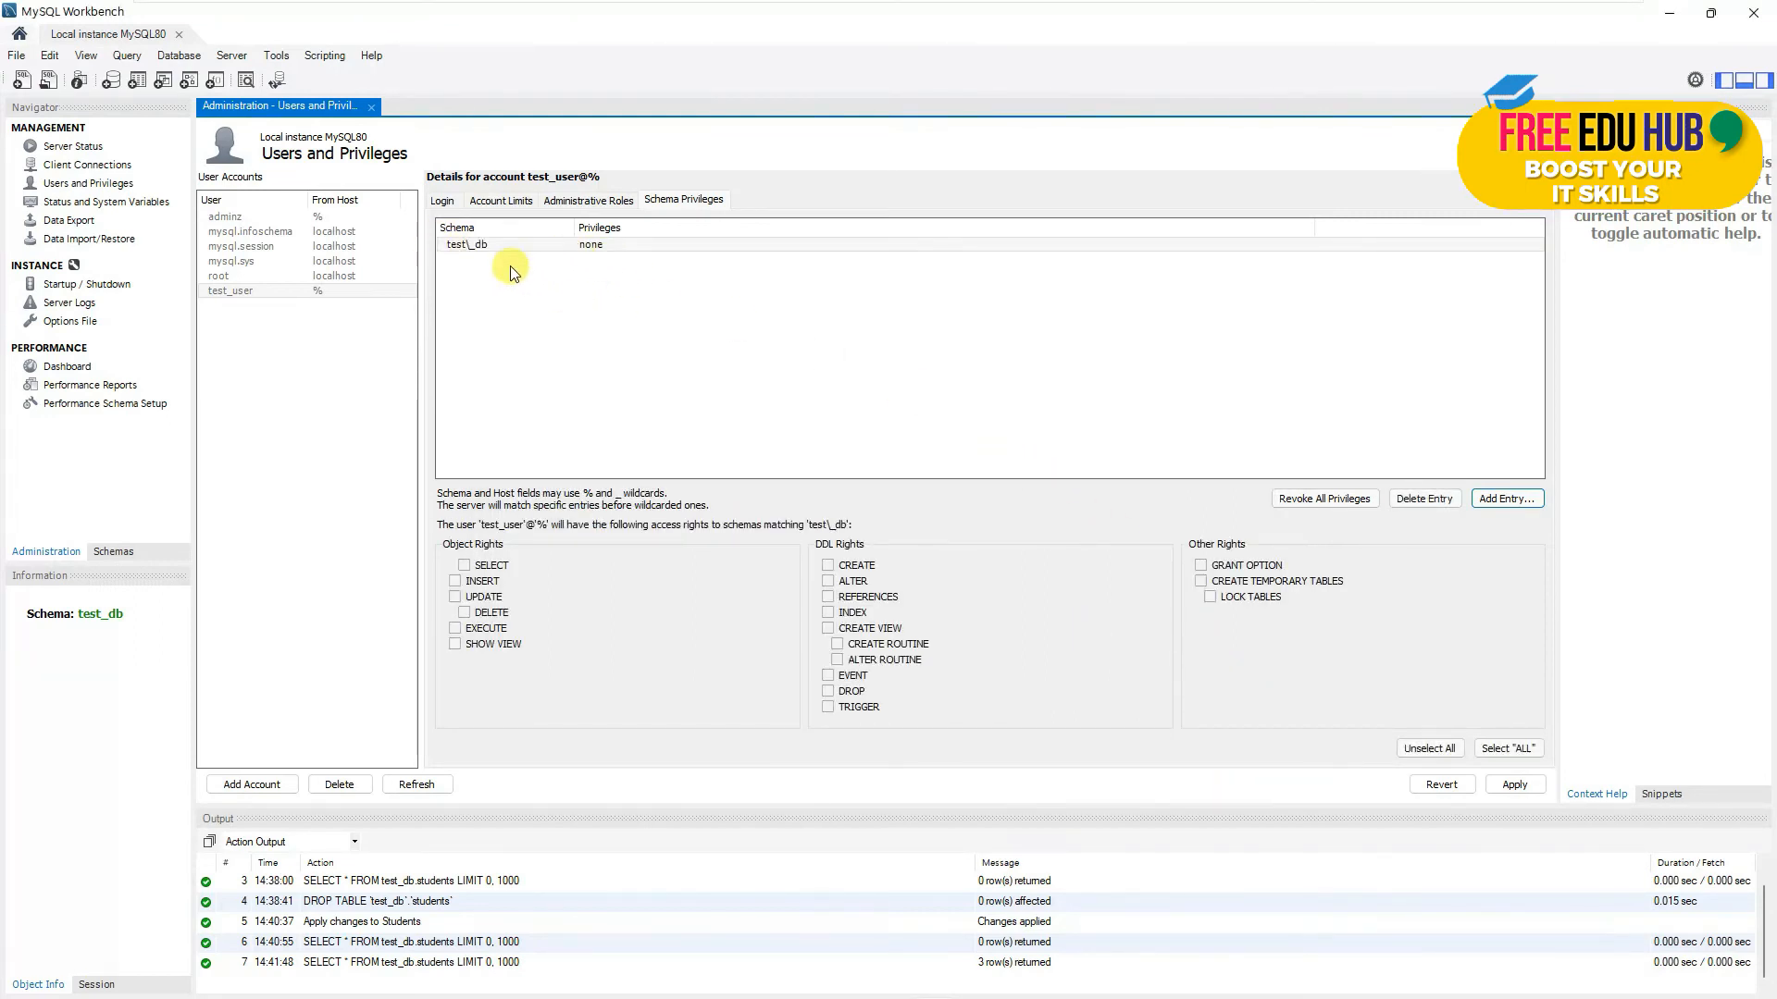
- Recheck the roles and test_db privileges, then apply the account changes
{"action": "left_click", "coordinate": [588, 203]}
{"action": "left_click", "coordinate": [682, 200]}
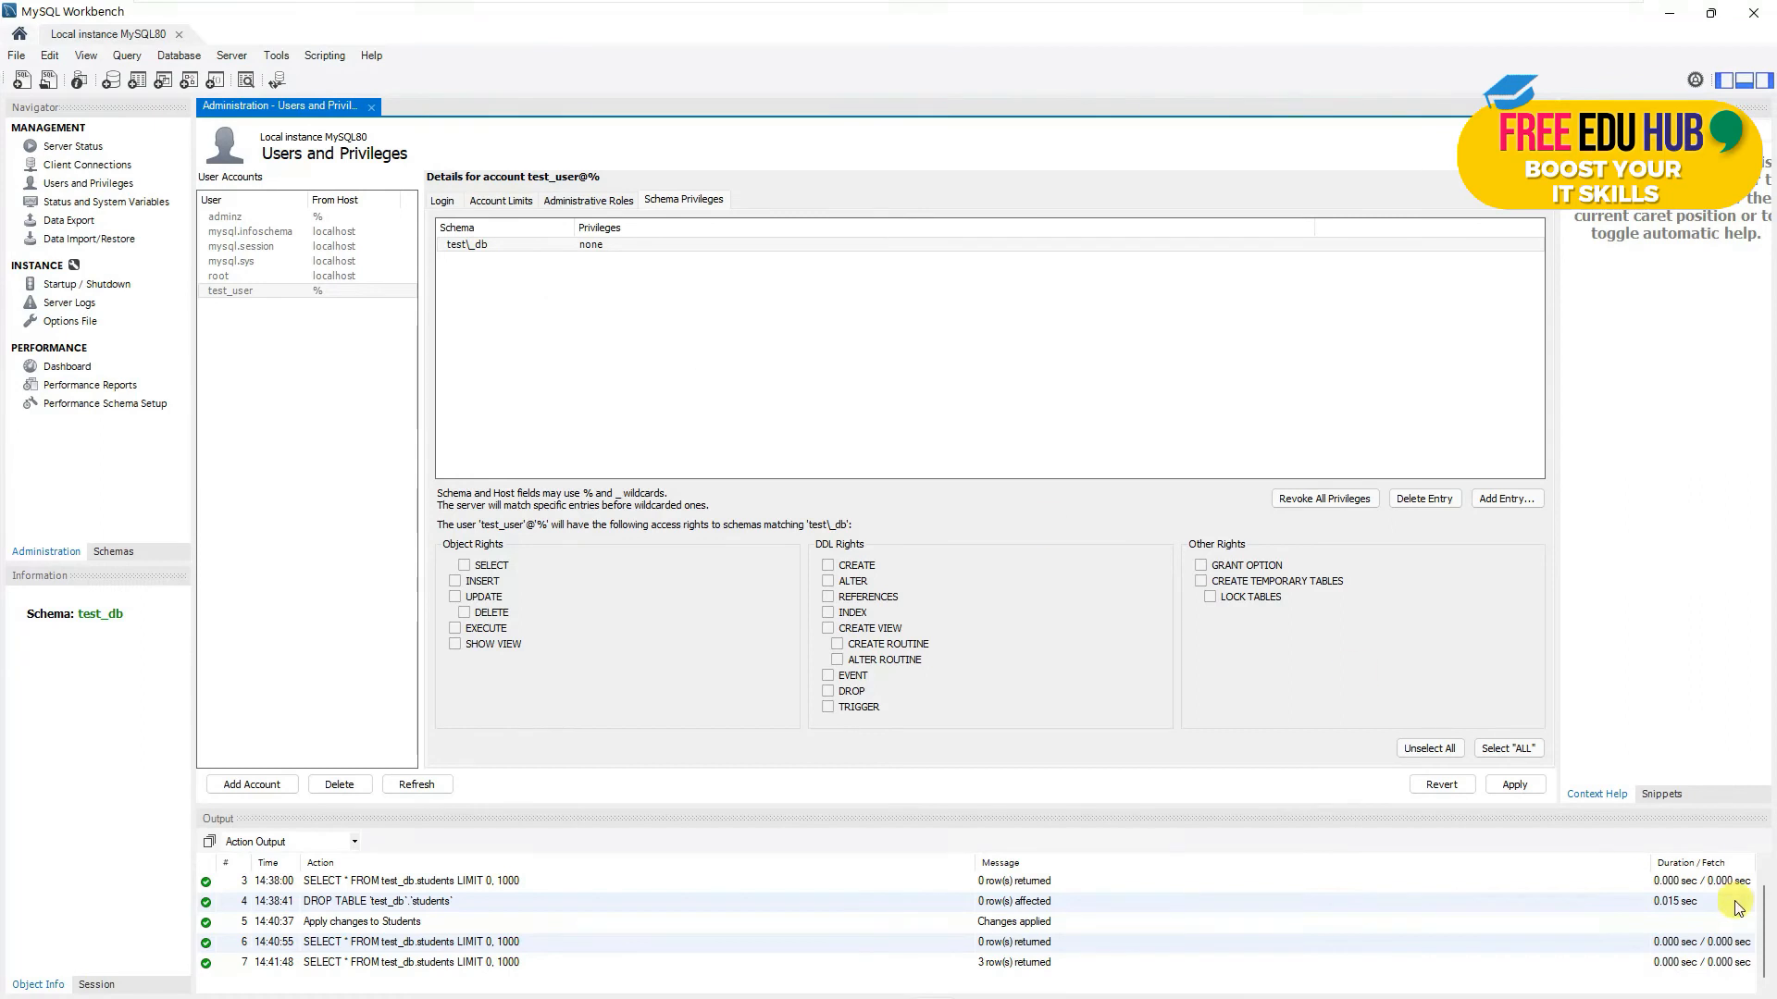
{"action": "left_click", "coordinate": [1502, 785]}
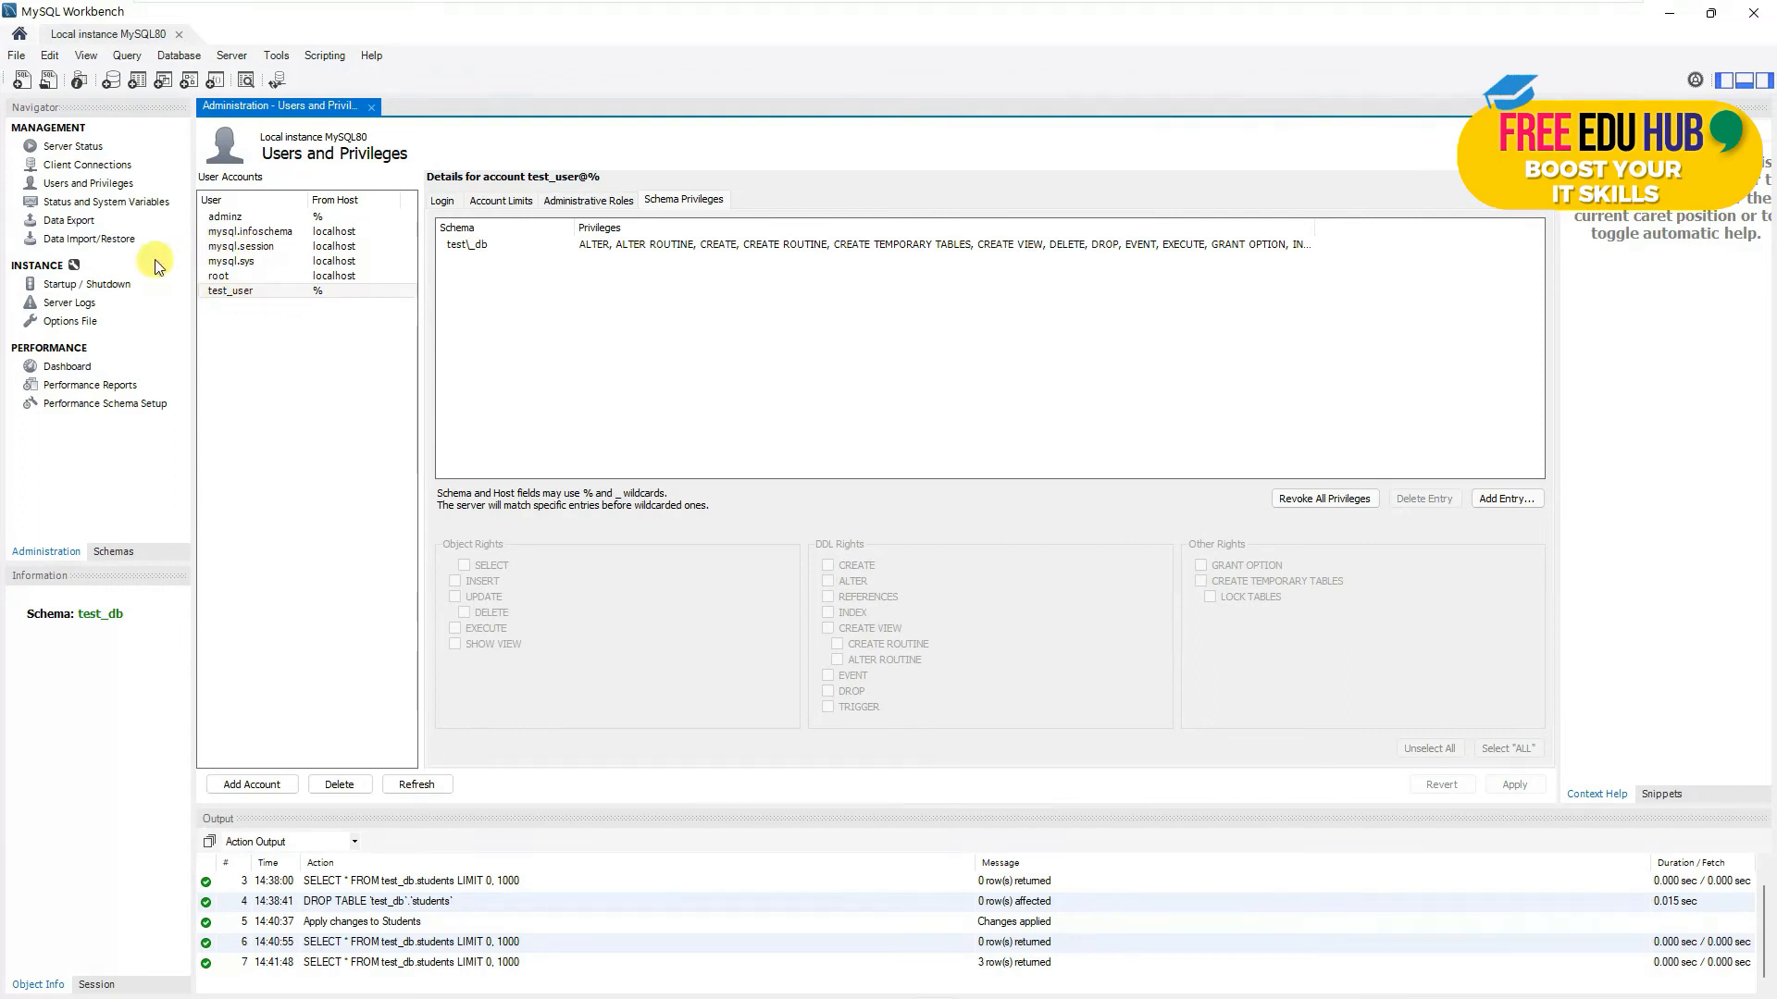
{"action": "left_click", "coordinate": [114, 552]}
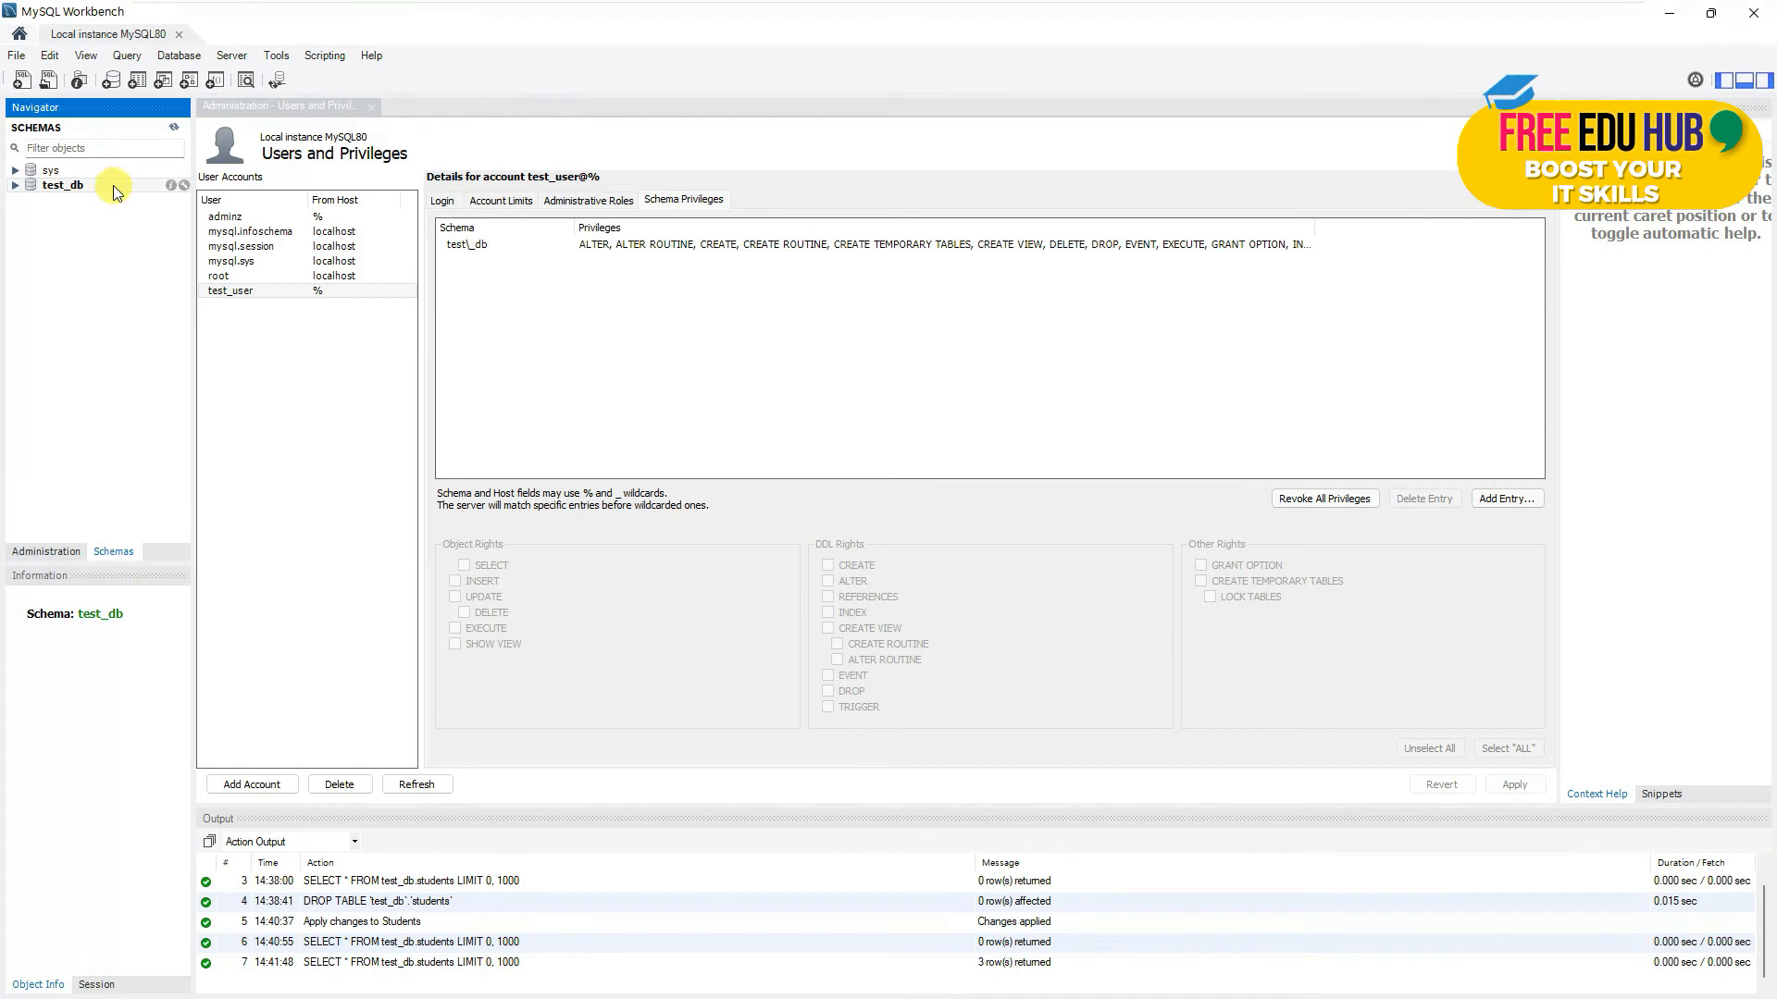
{"action": "left_click", "coordinate": [15, 186]}
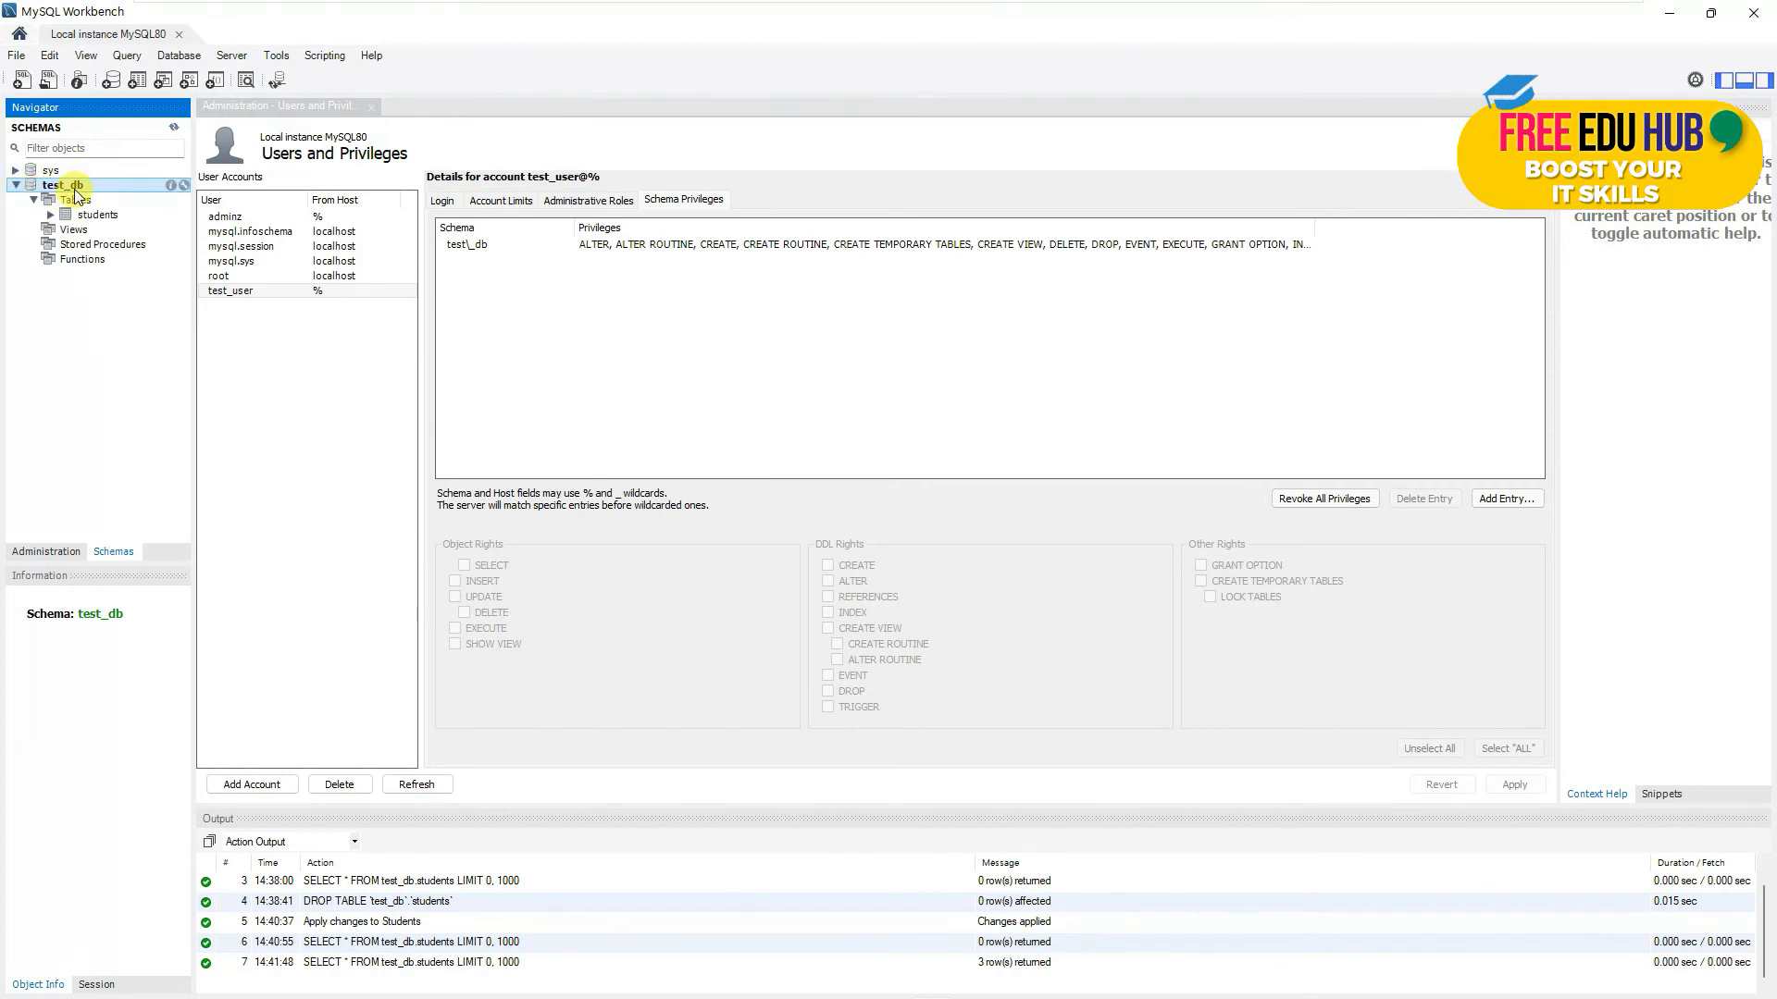
{"action": "left_click", "coordinate": [16, 185]}
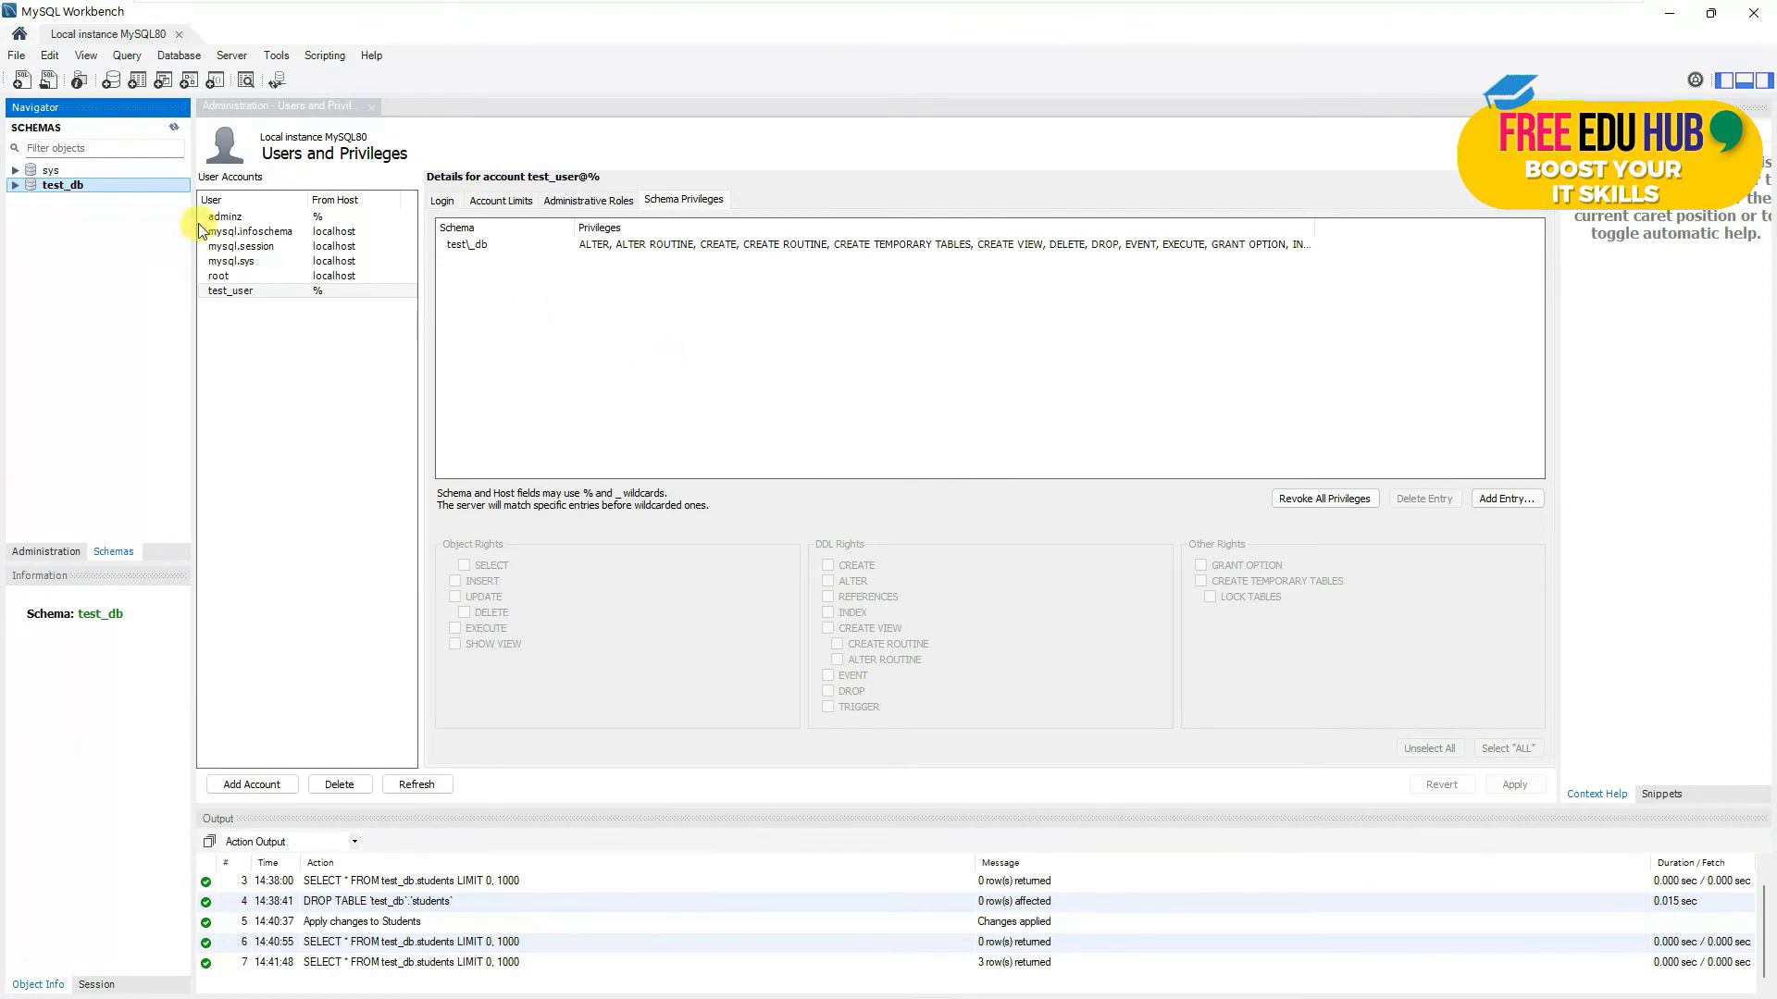
{"action": "left_click", "coordinate": [43, 552]}
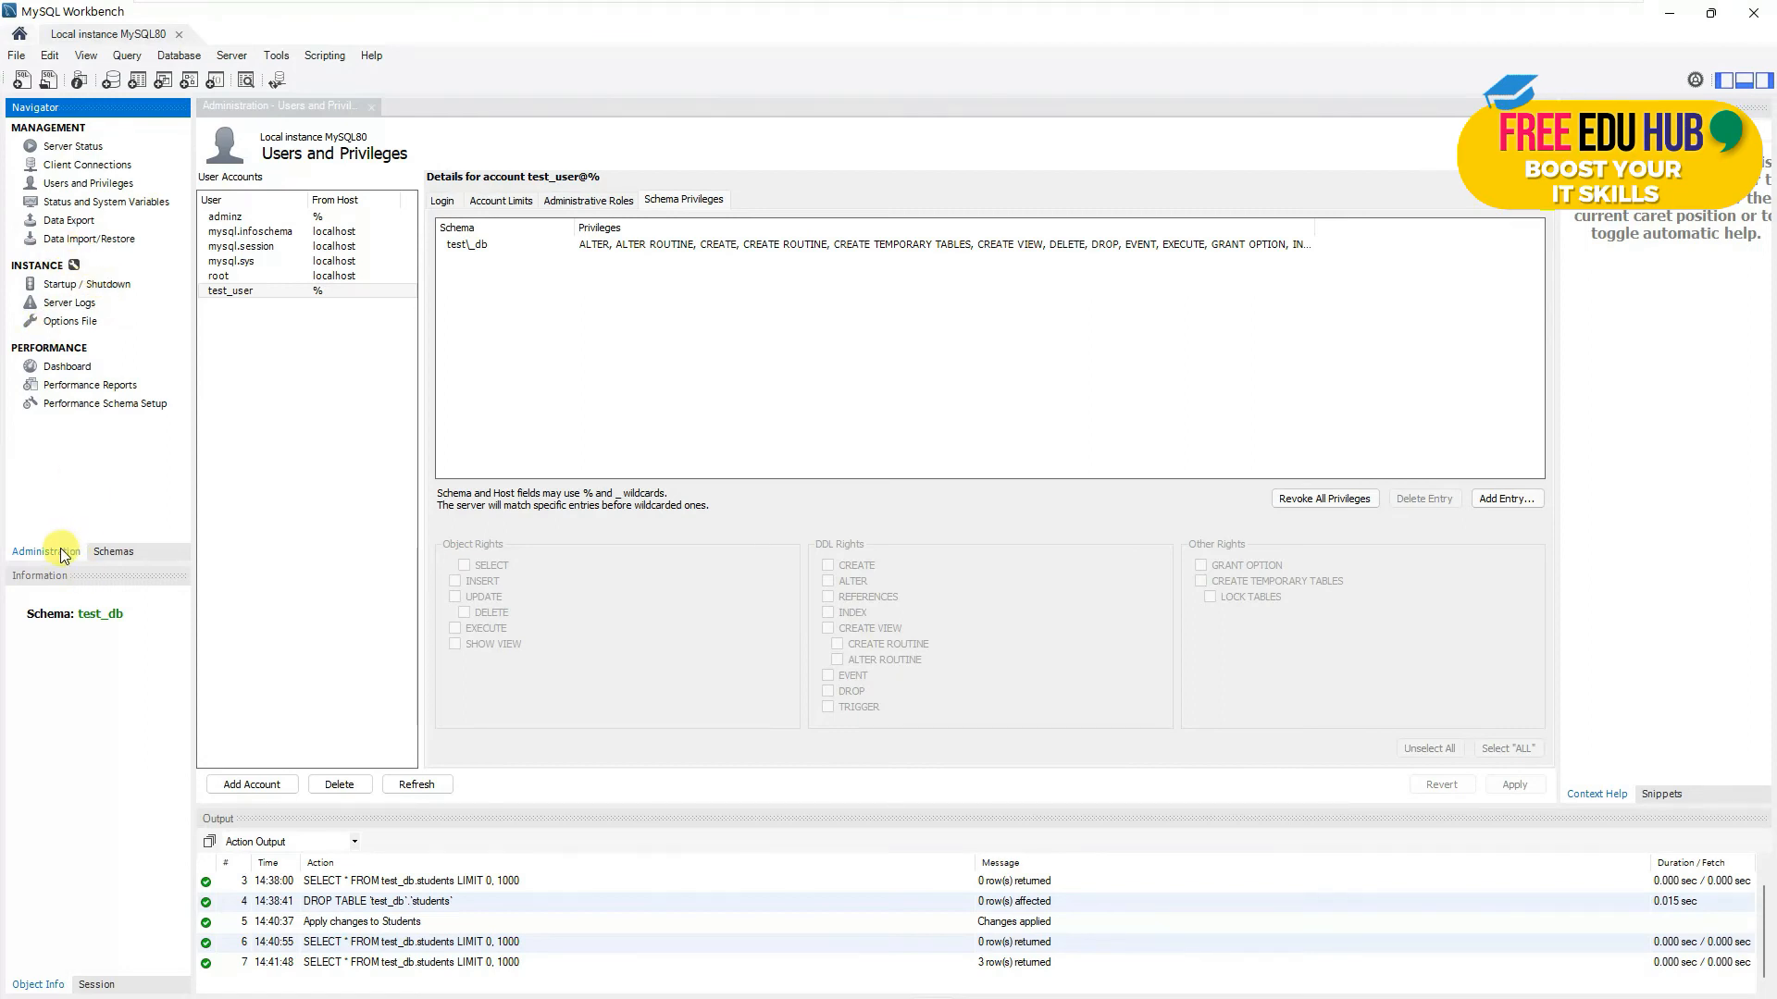
{"action": "left_click", "coordinate": [109, 552]}
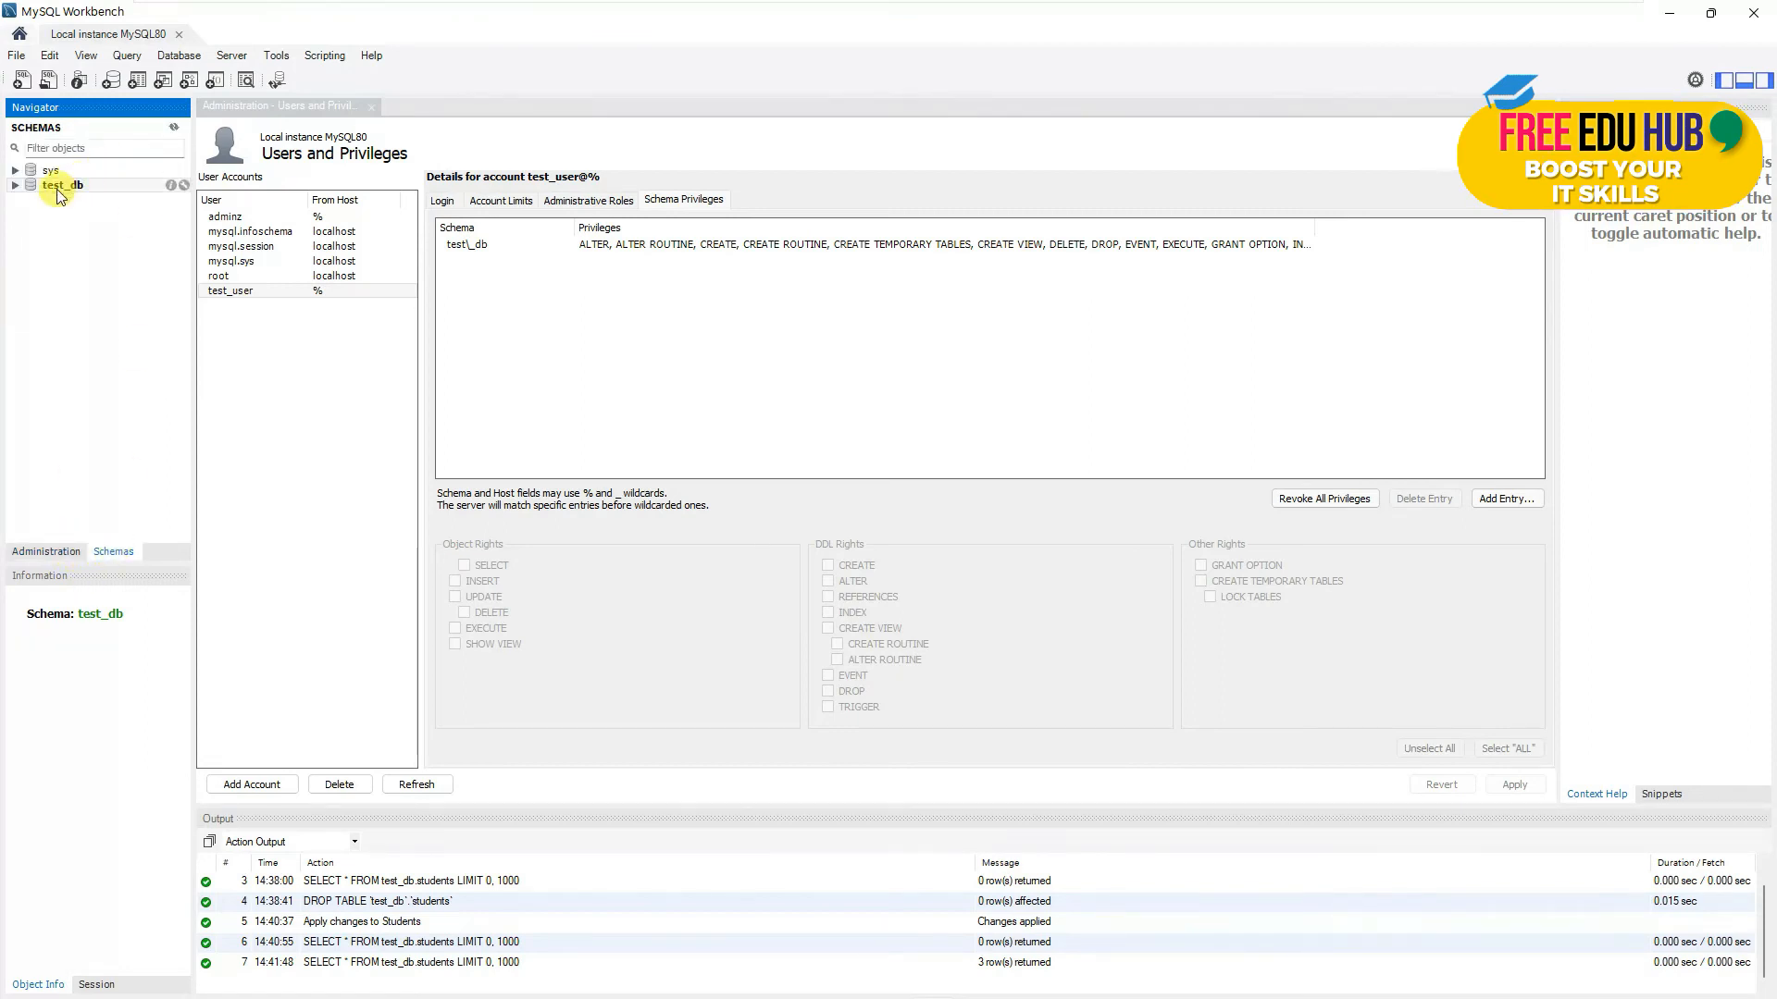
{"action": "left_click", "coordinate": [15, 187]}
{"action": "left_click", "coordinate": [15, 187]}
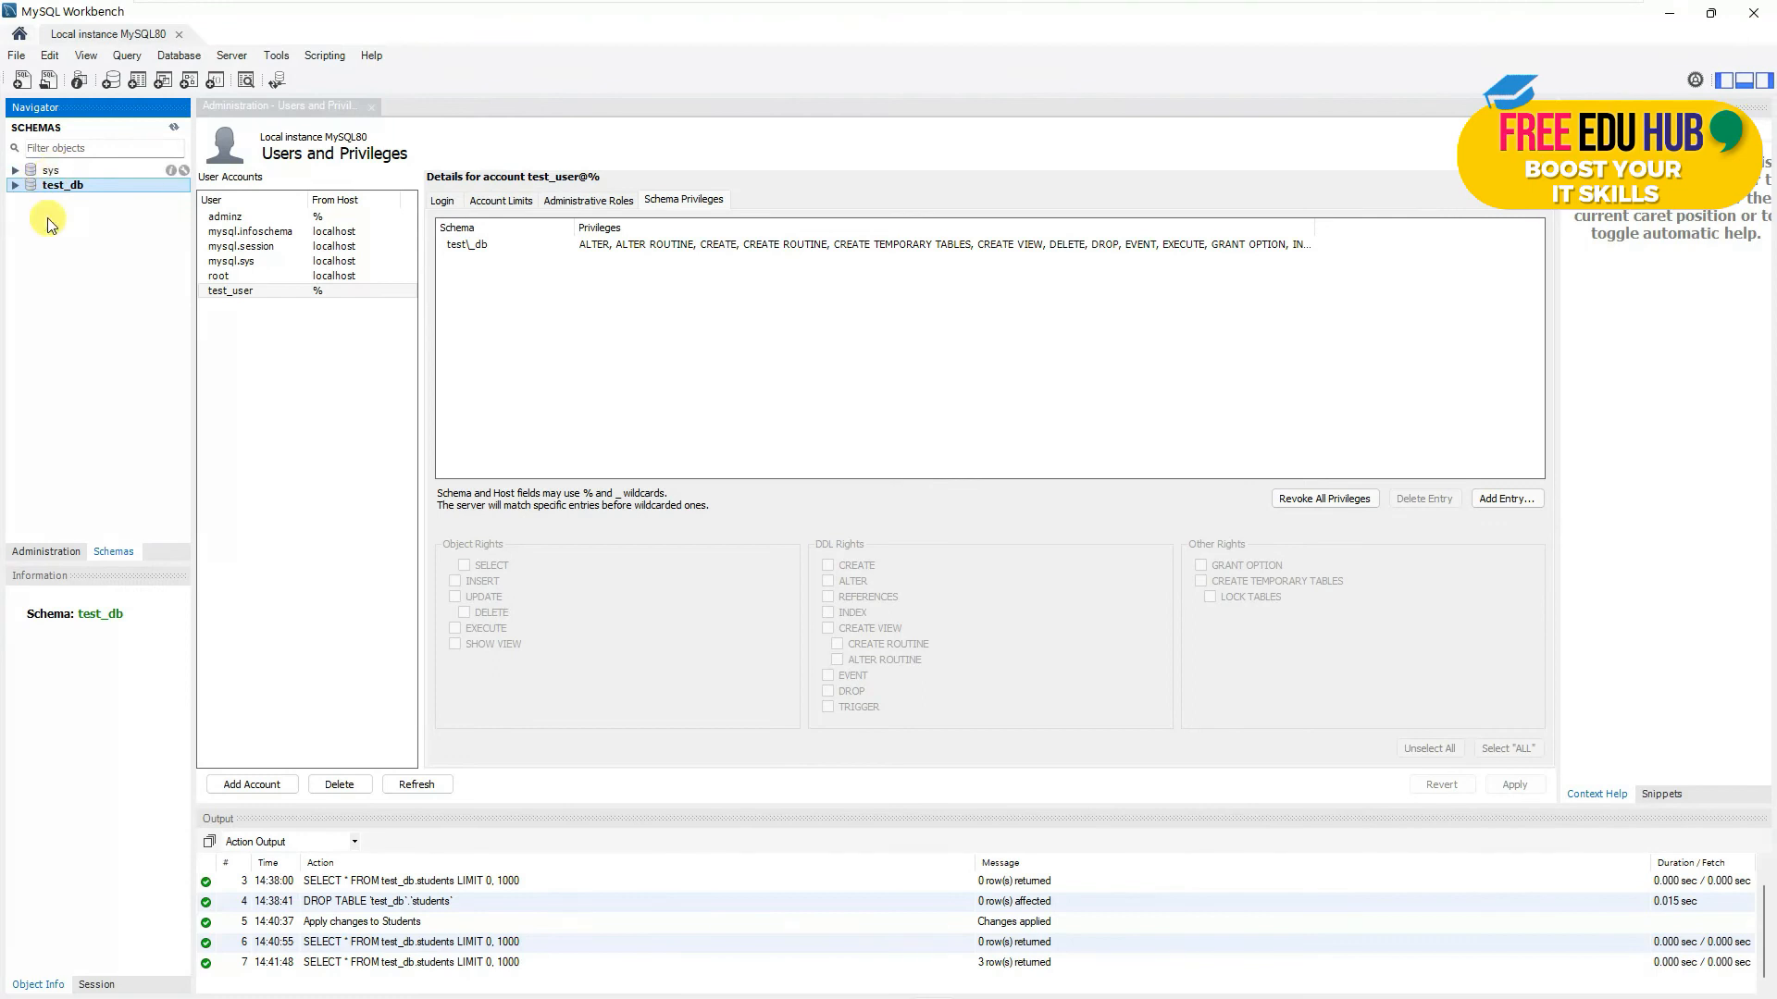
{"action": "left_click", "coordinate": [51, 553]}
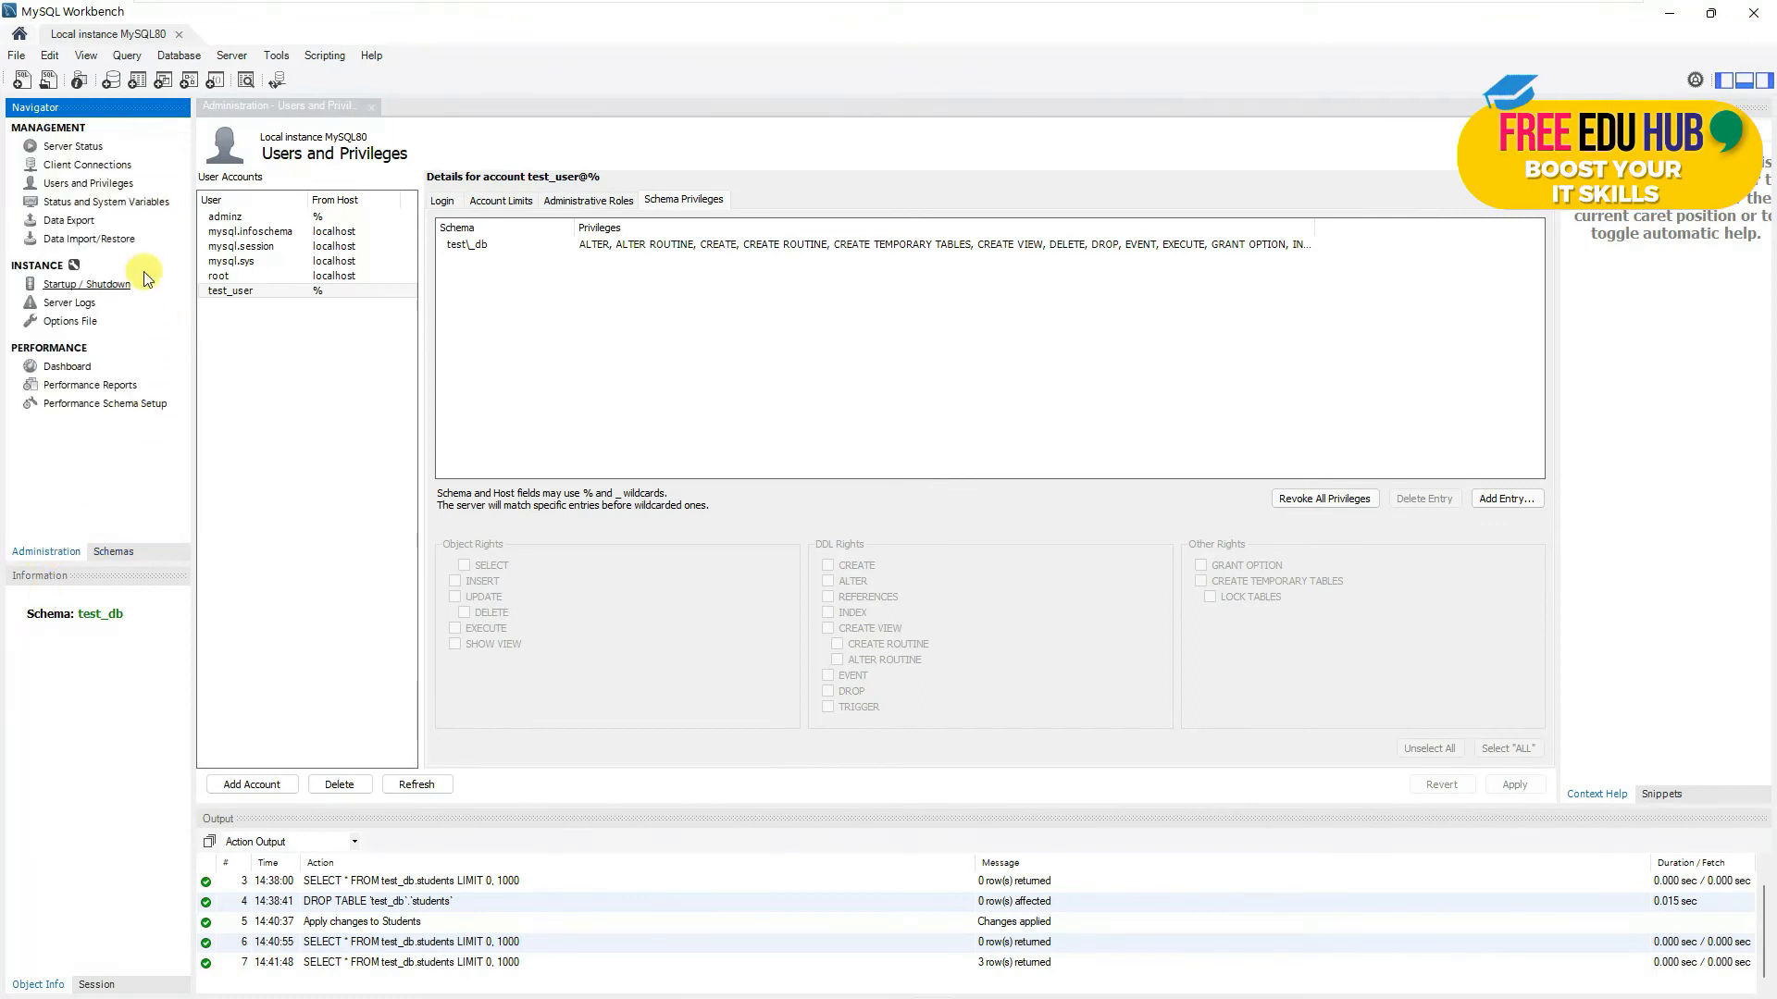
- Select the test_db schema and its tables for data export
{"action": "left_click", "coordinate": [69, 220]}
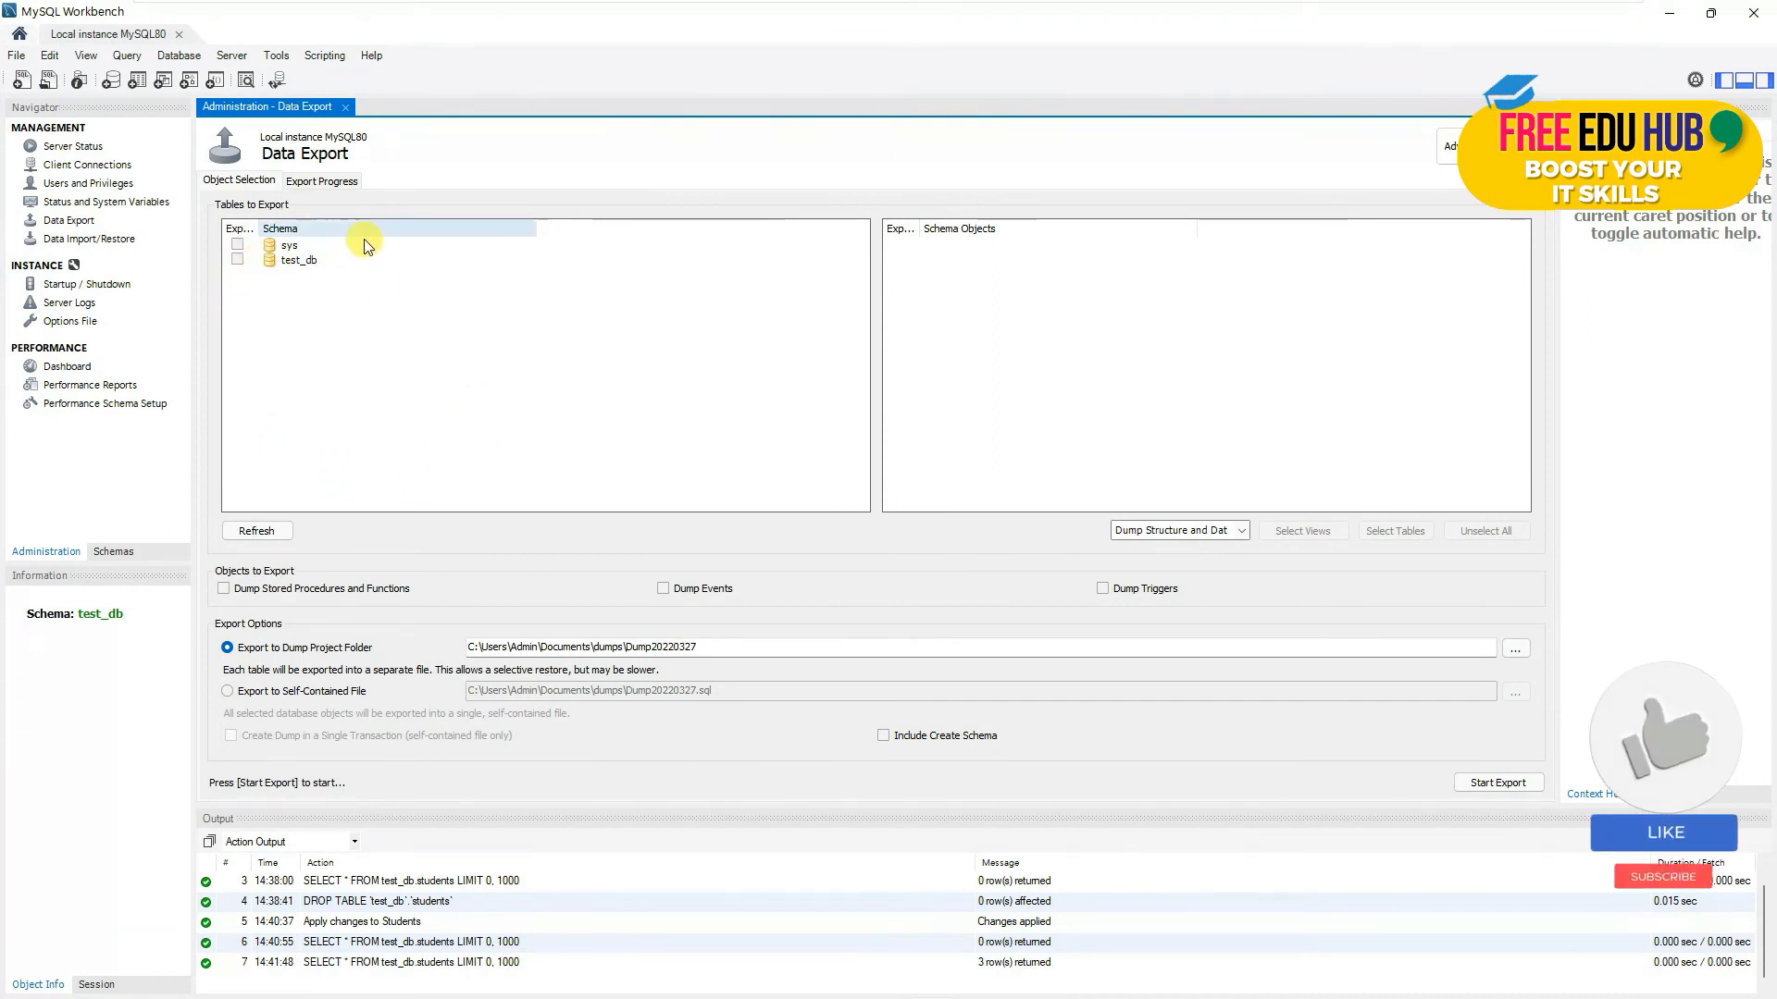
{"action": "left_click", "coordinate": [238, 259]}
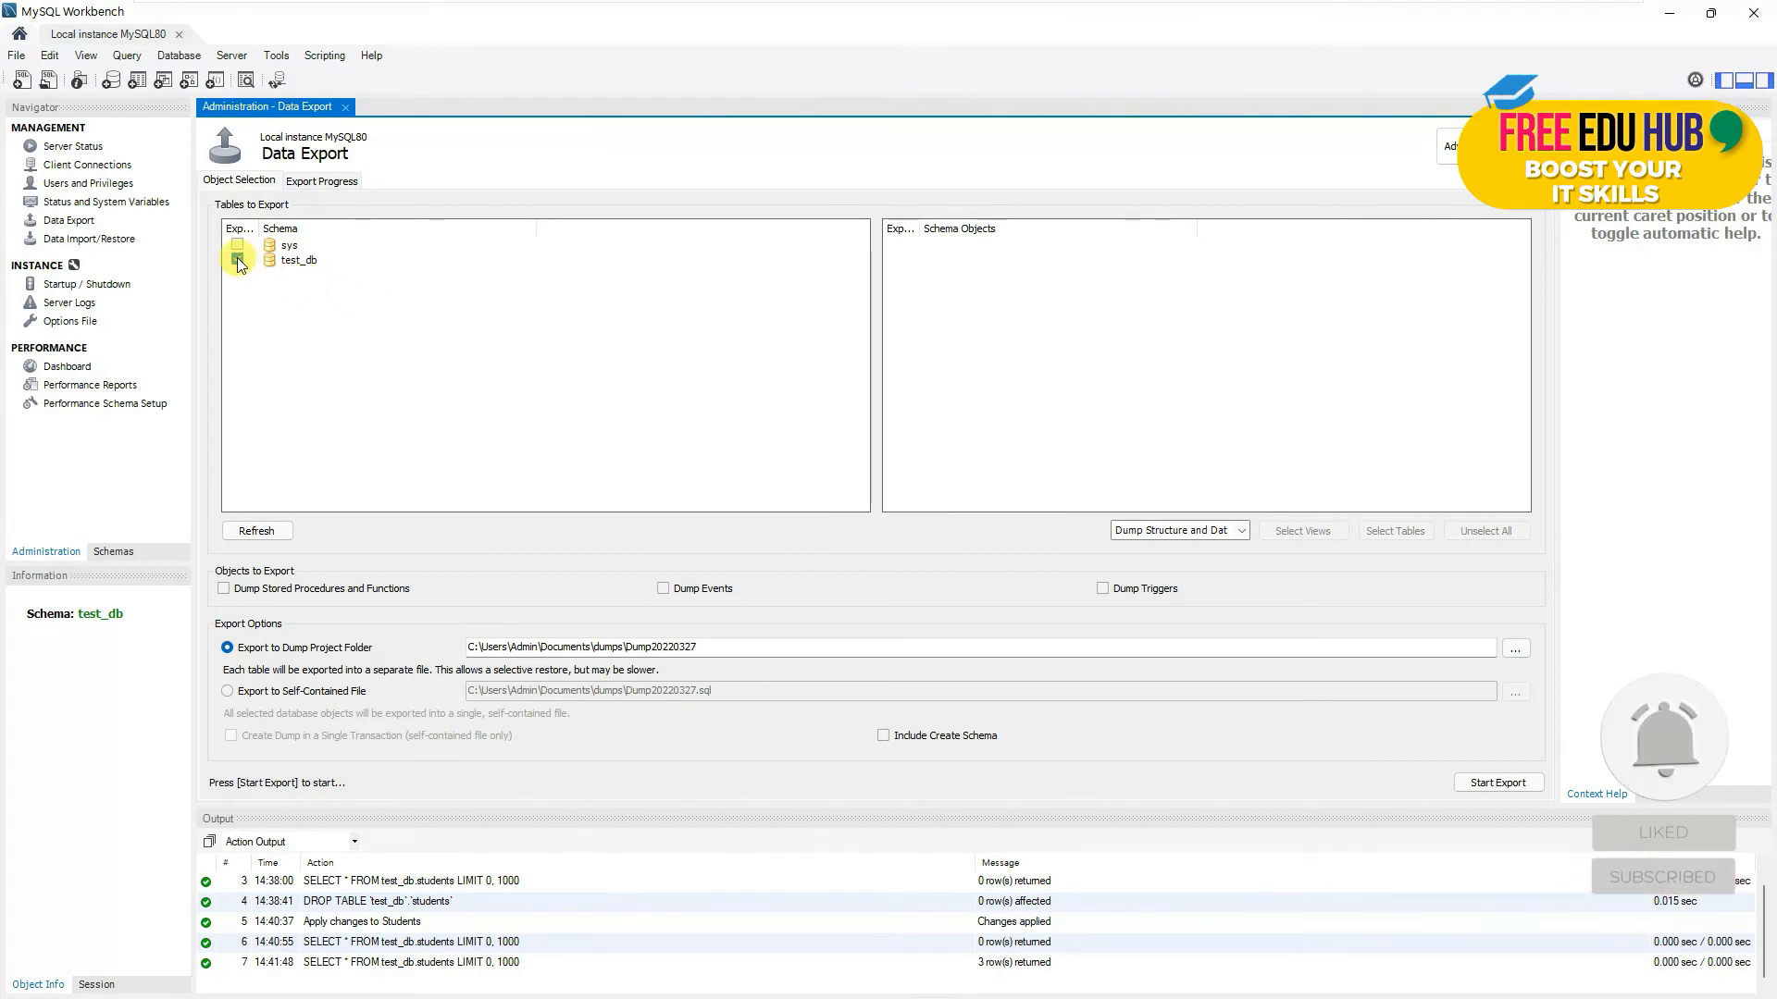
{"action": "left_click", "coordinate": [294, 260]}
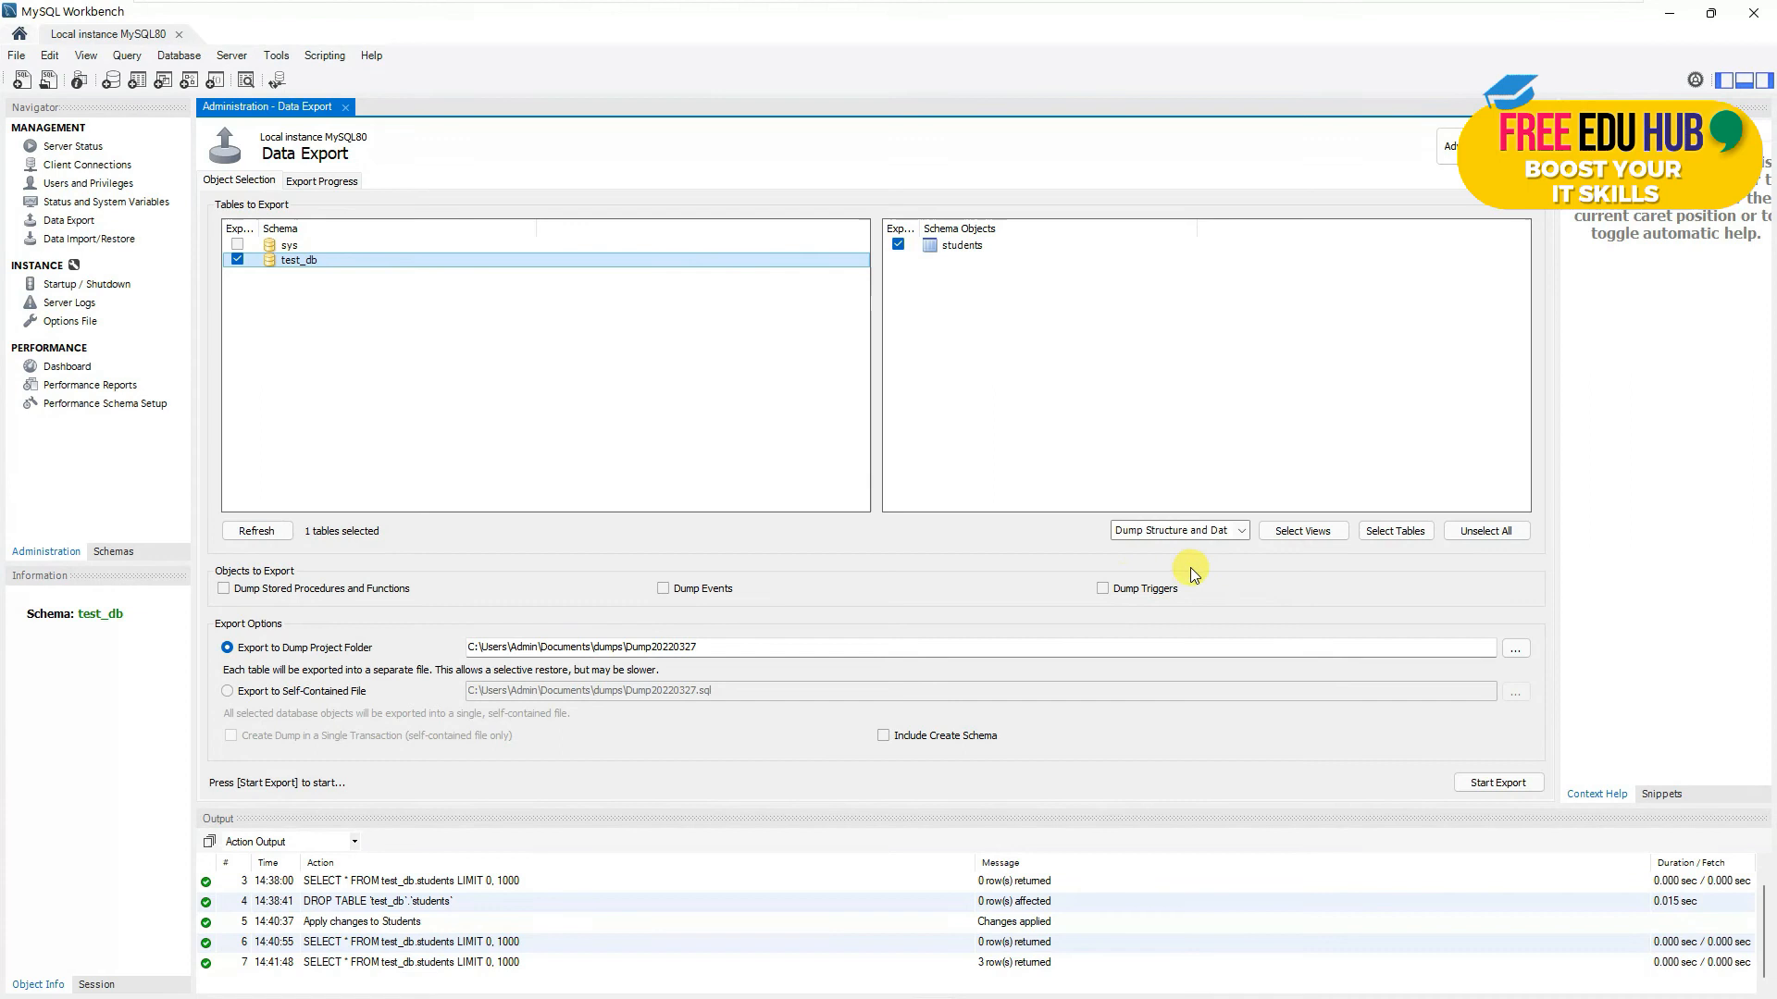
{"action": "left_click", "coordinate": [310, 651]}
- Include stored procedures and events, export to a Dump Project Folder, and start the export
{"action": "left_click", "coordinate": [227, 590]}
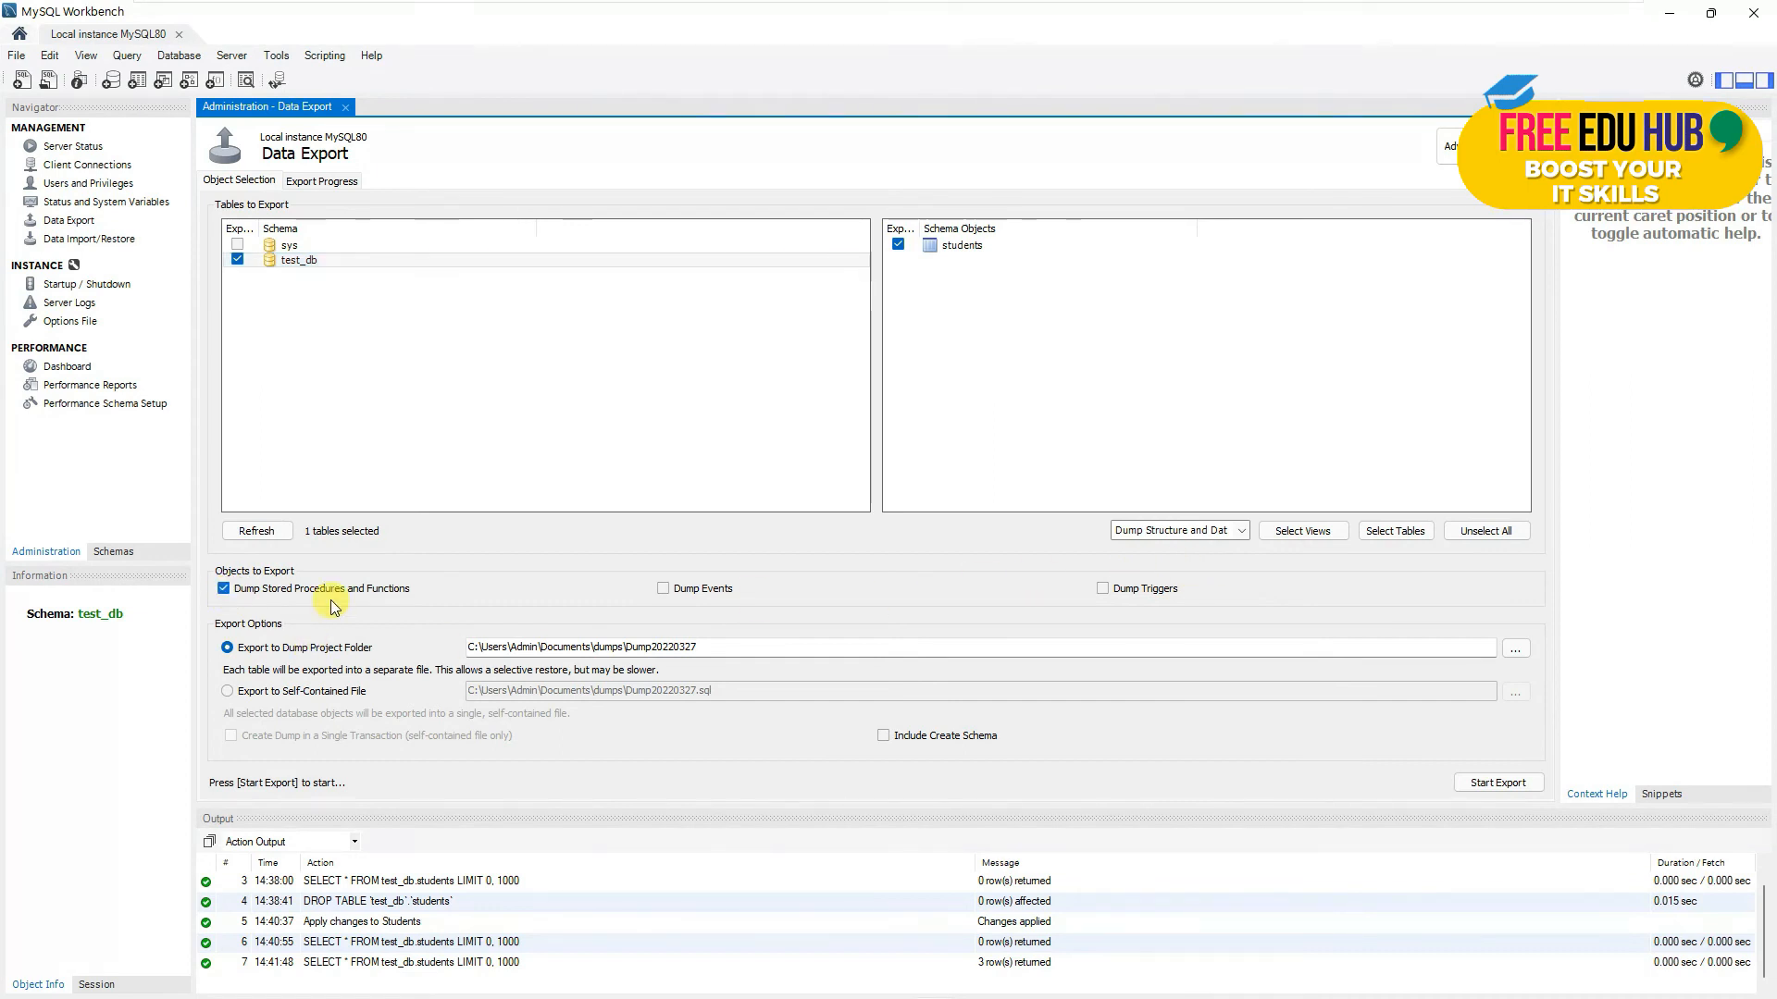
{"action": "left_click", "coordinate": [661, 590]}
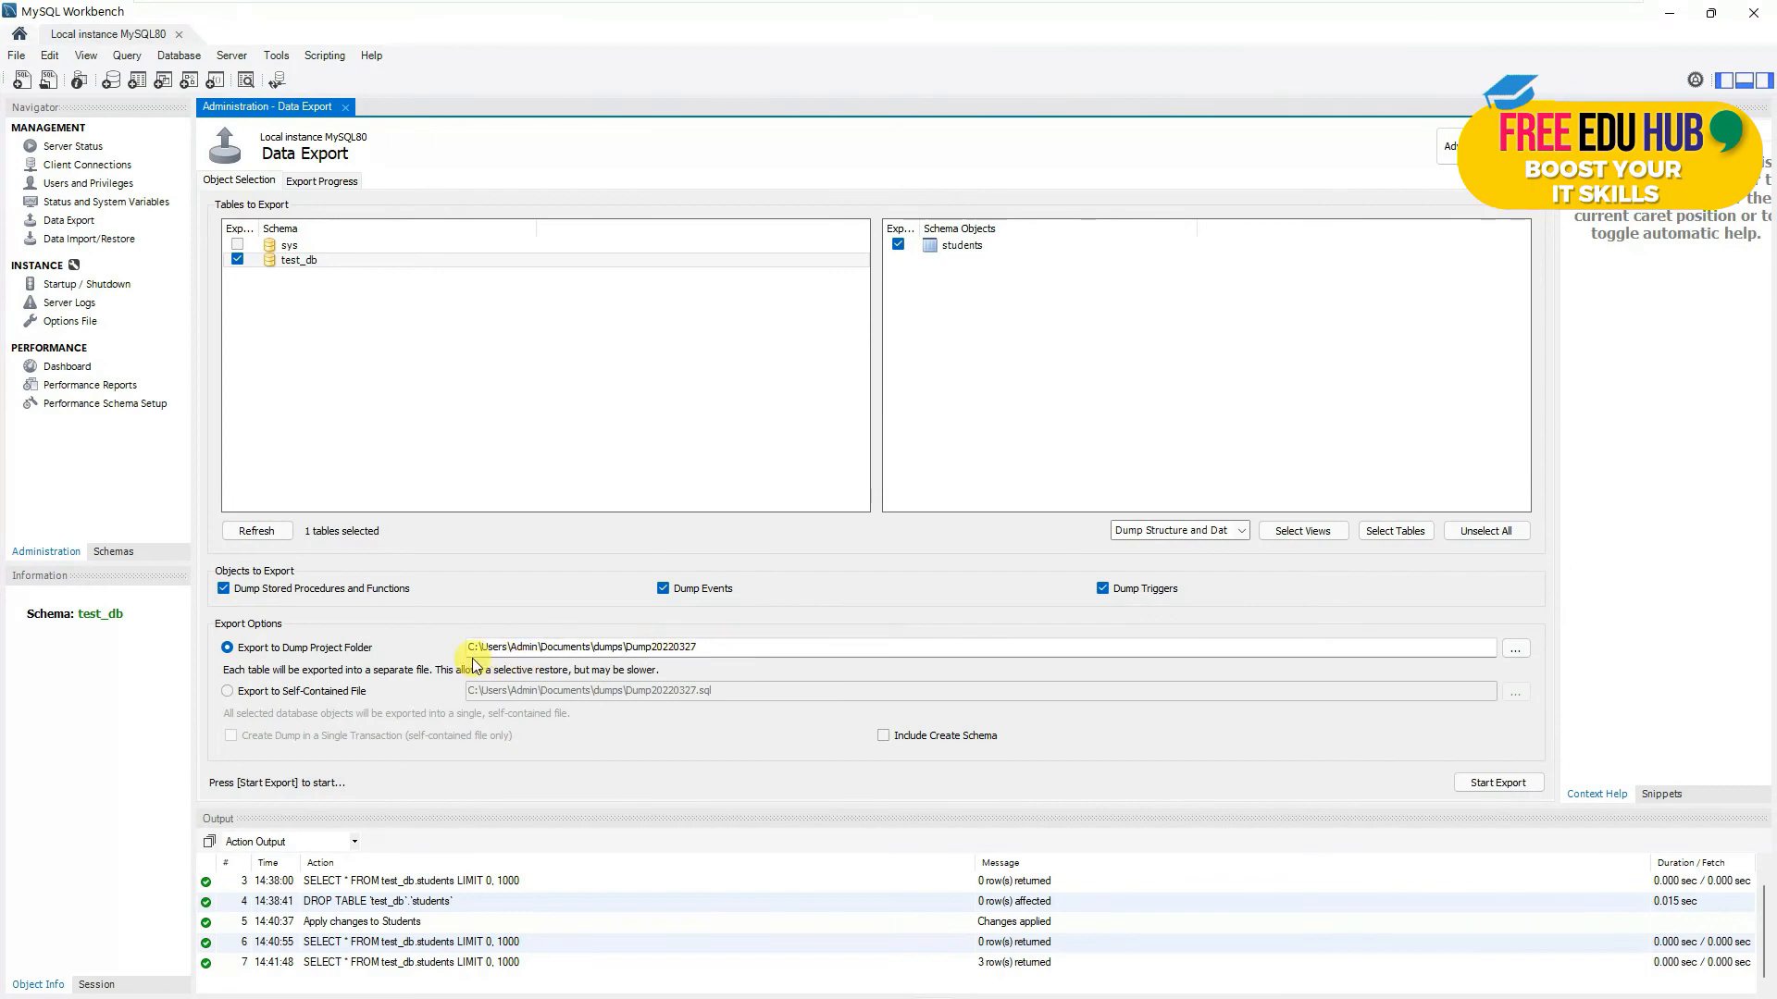
{"action": "left_click", "coordinate": [239, 652]}
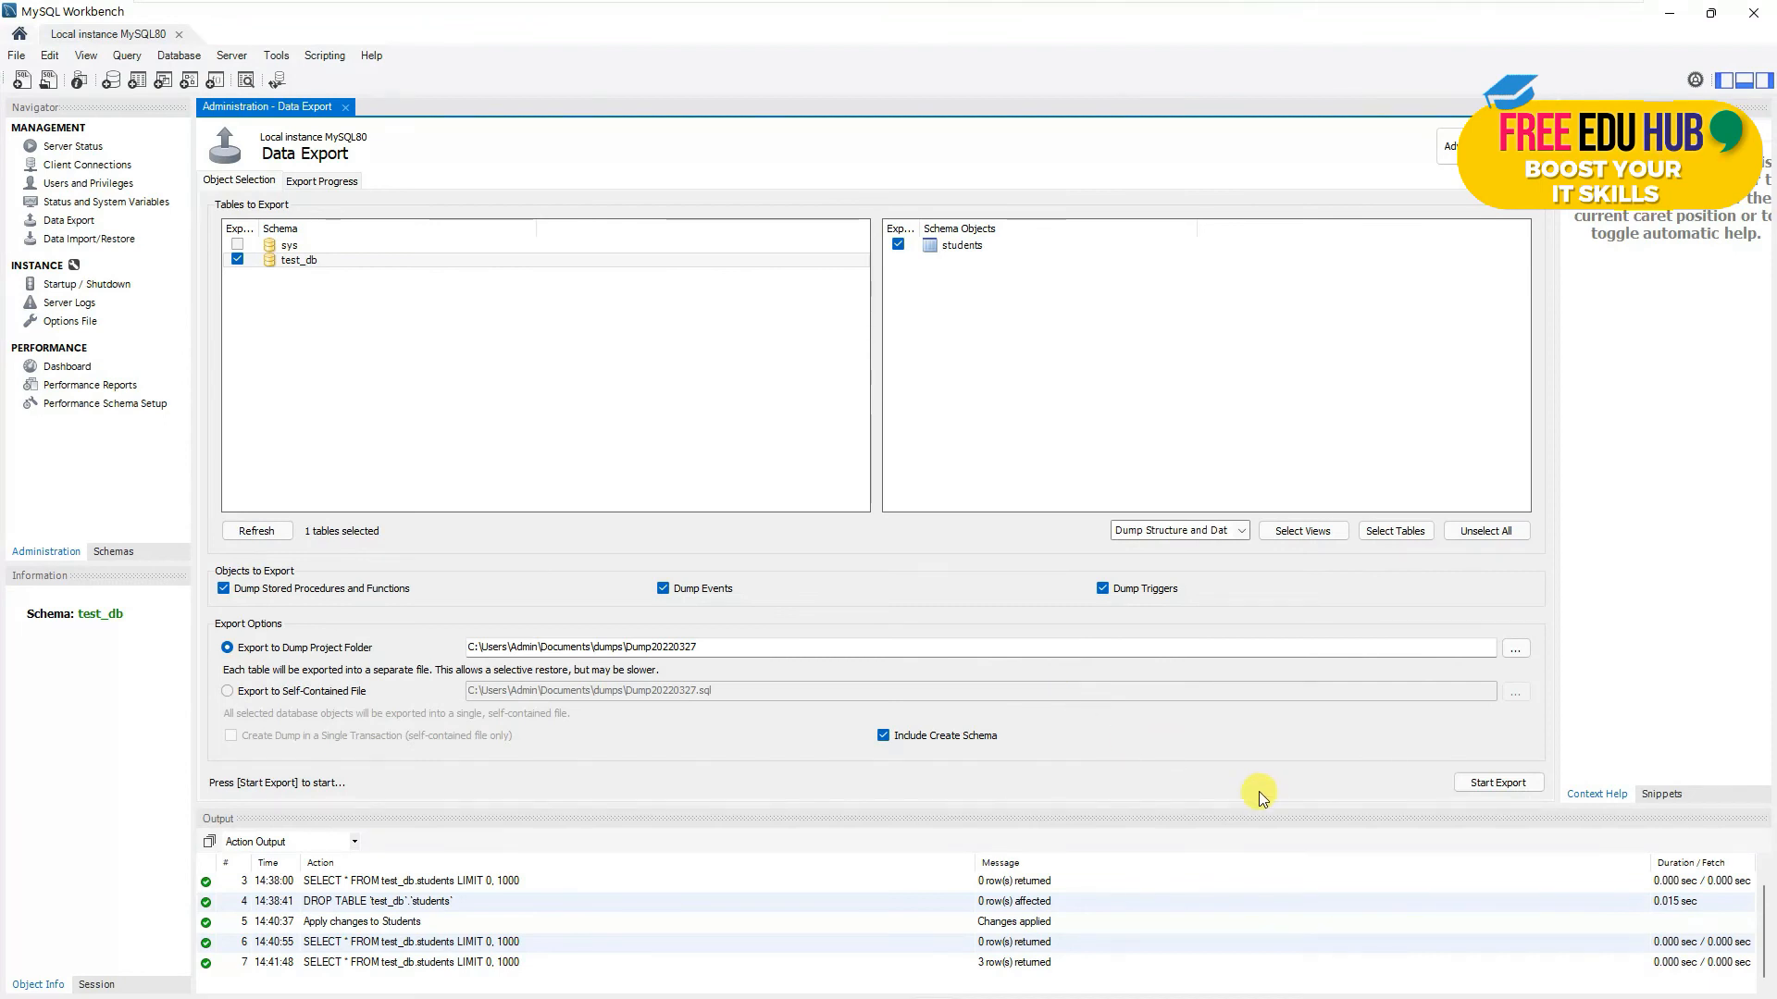
{"action": "left_click", "coordinate": [1491, 786]}
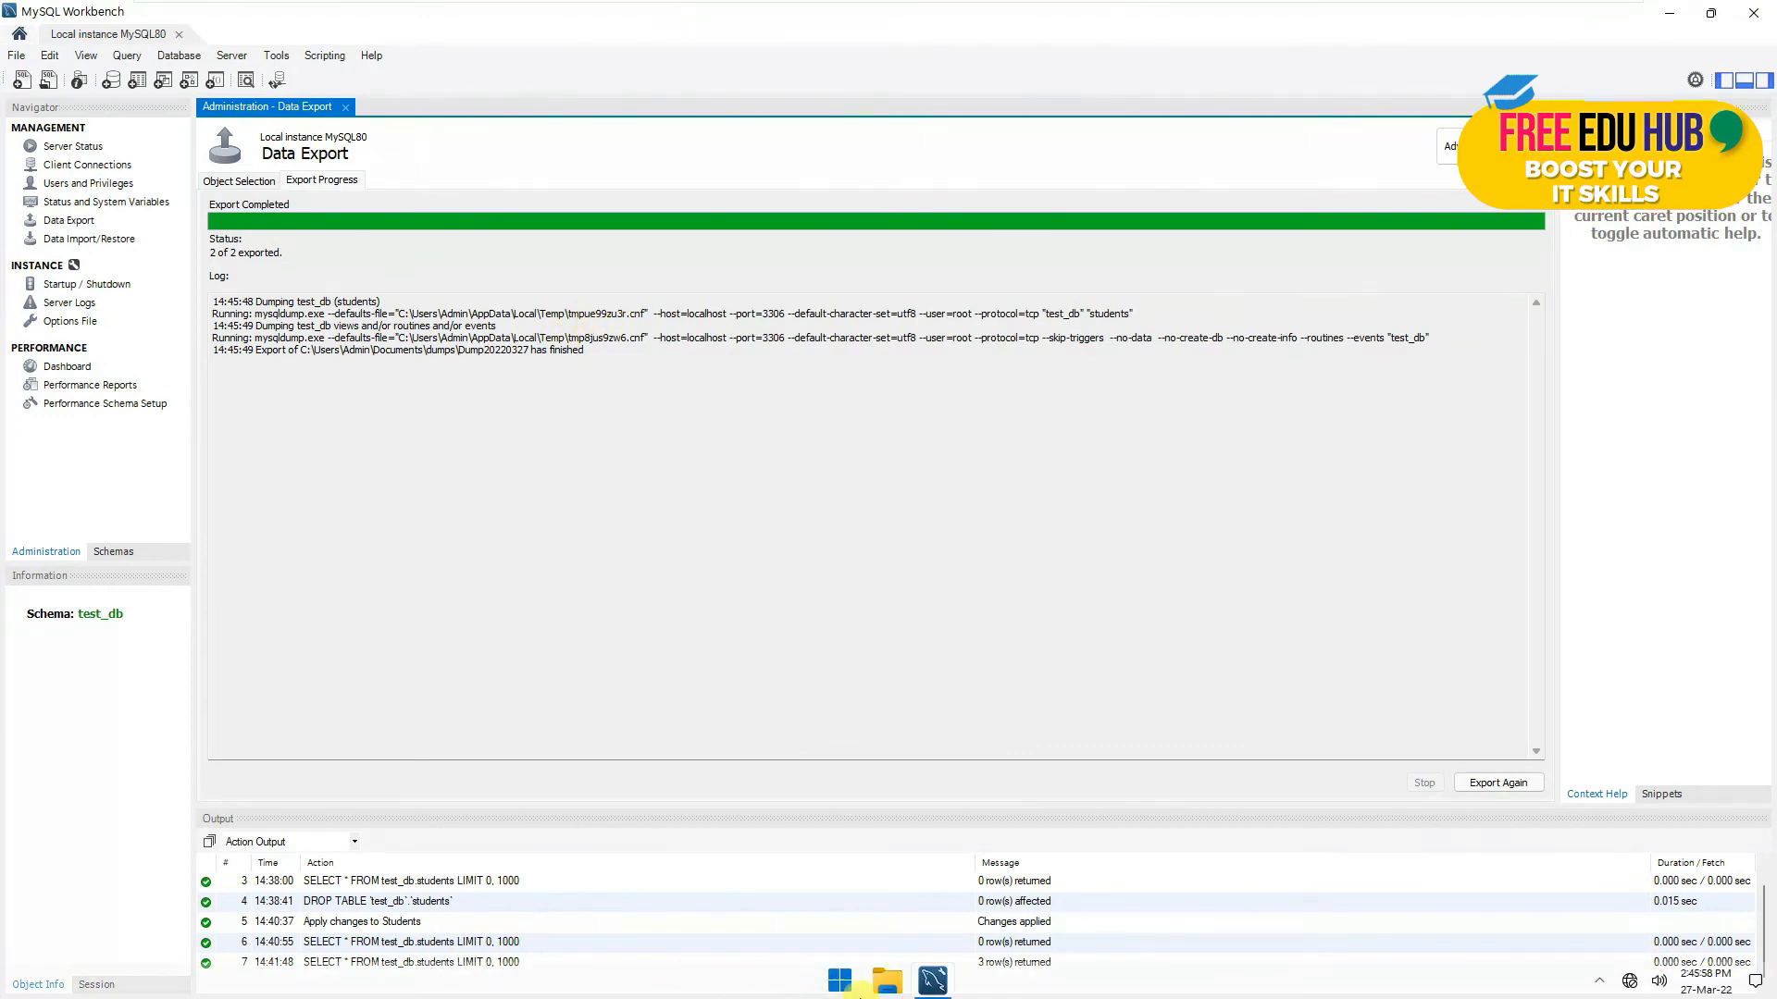
- Check Documents > dumps > Dump20220327 in File Explorer for the .sql files, then close the window
{"action": "left_click", "coordinate": [882, 983]}
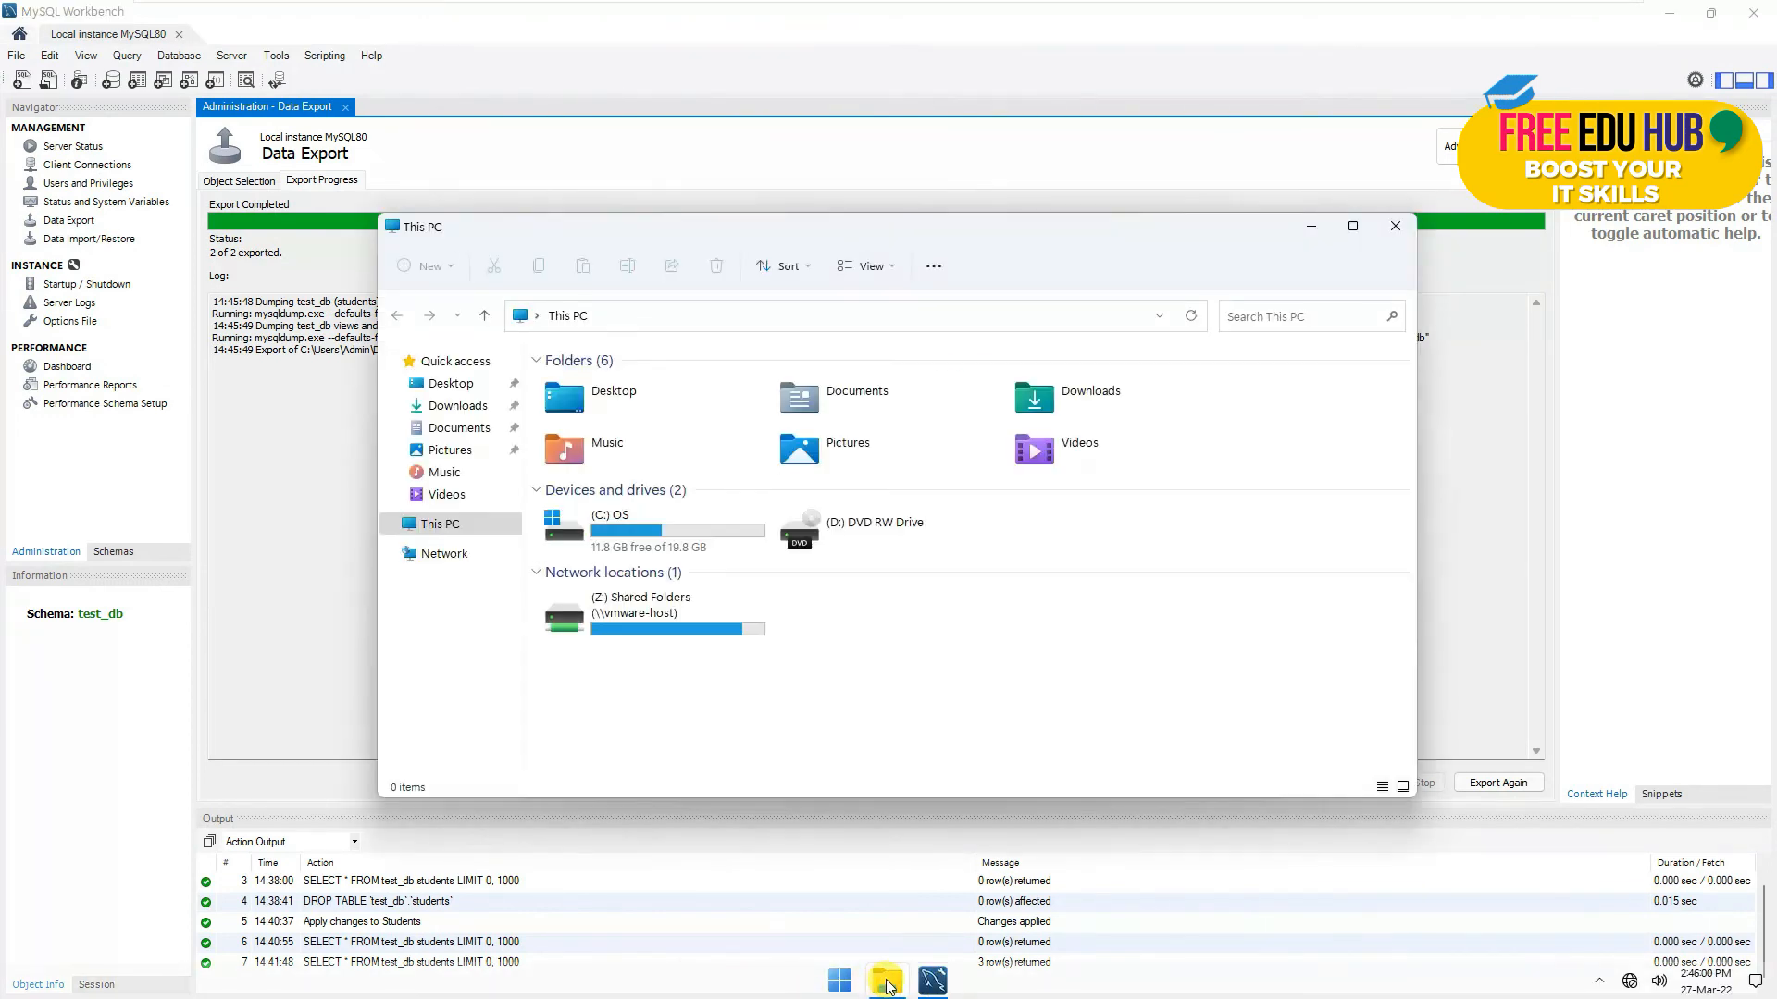
{"action": "left_click", "coordinate": [457, 430]}
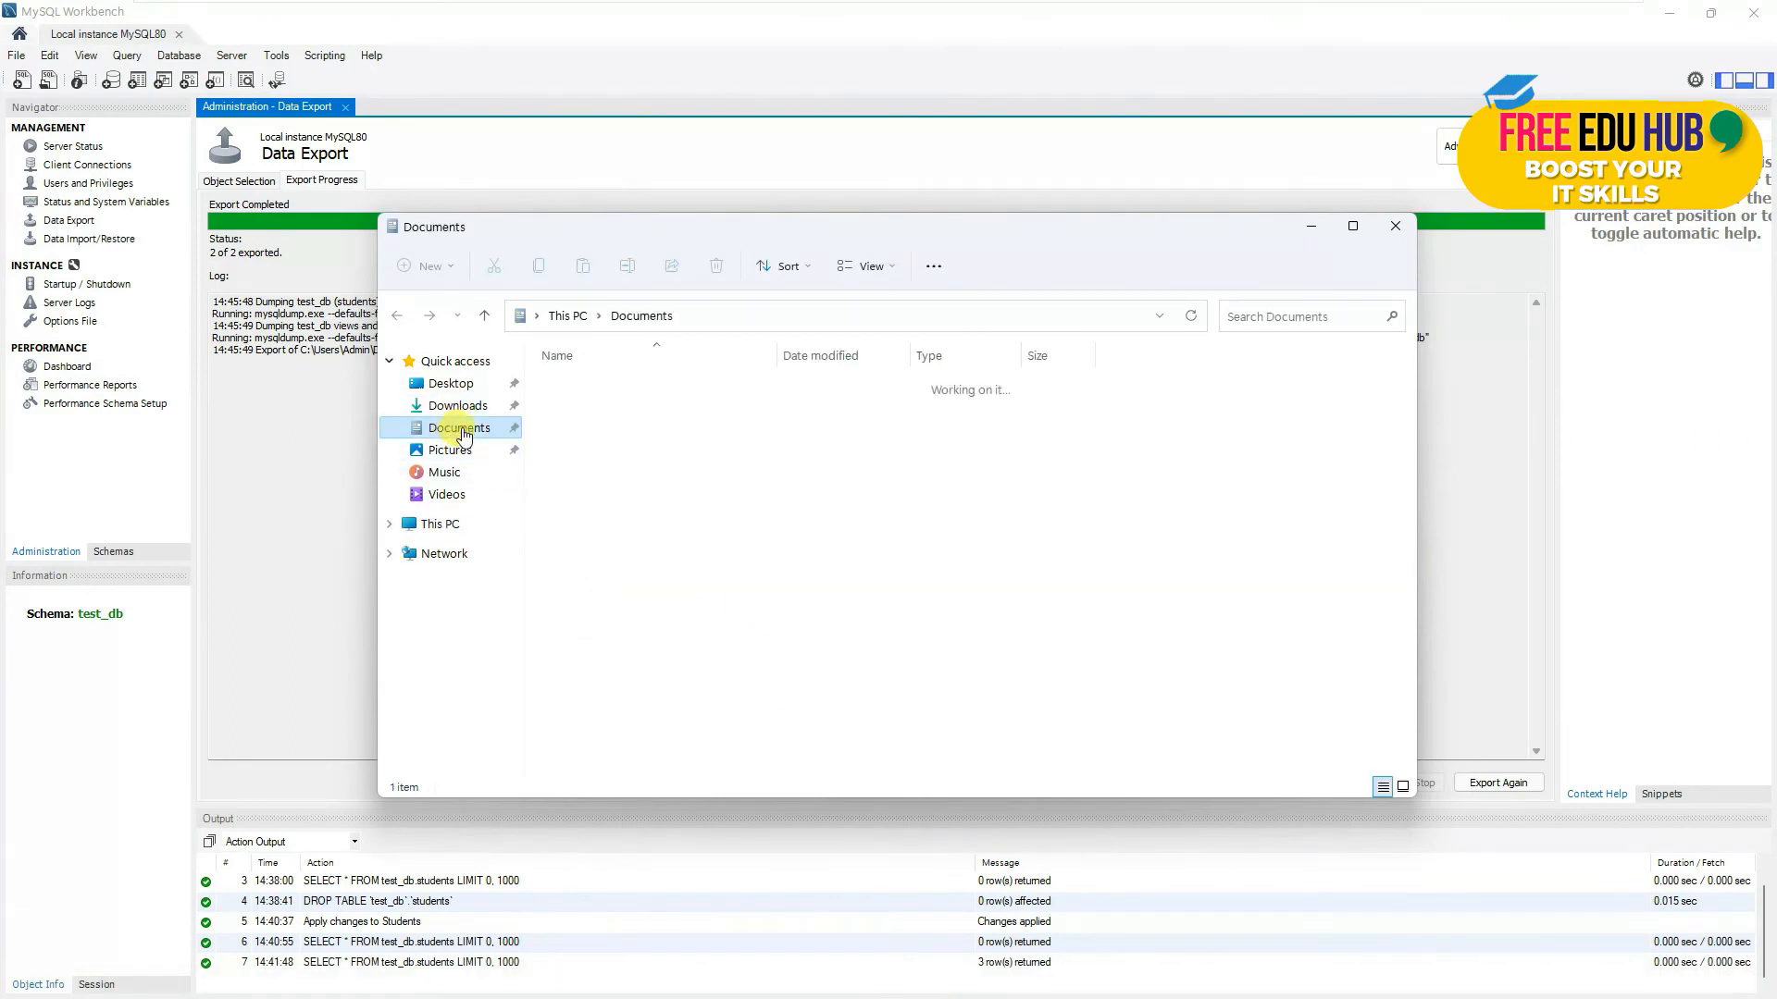
{"action": "double_click", "coordinate": [592, 389]}
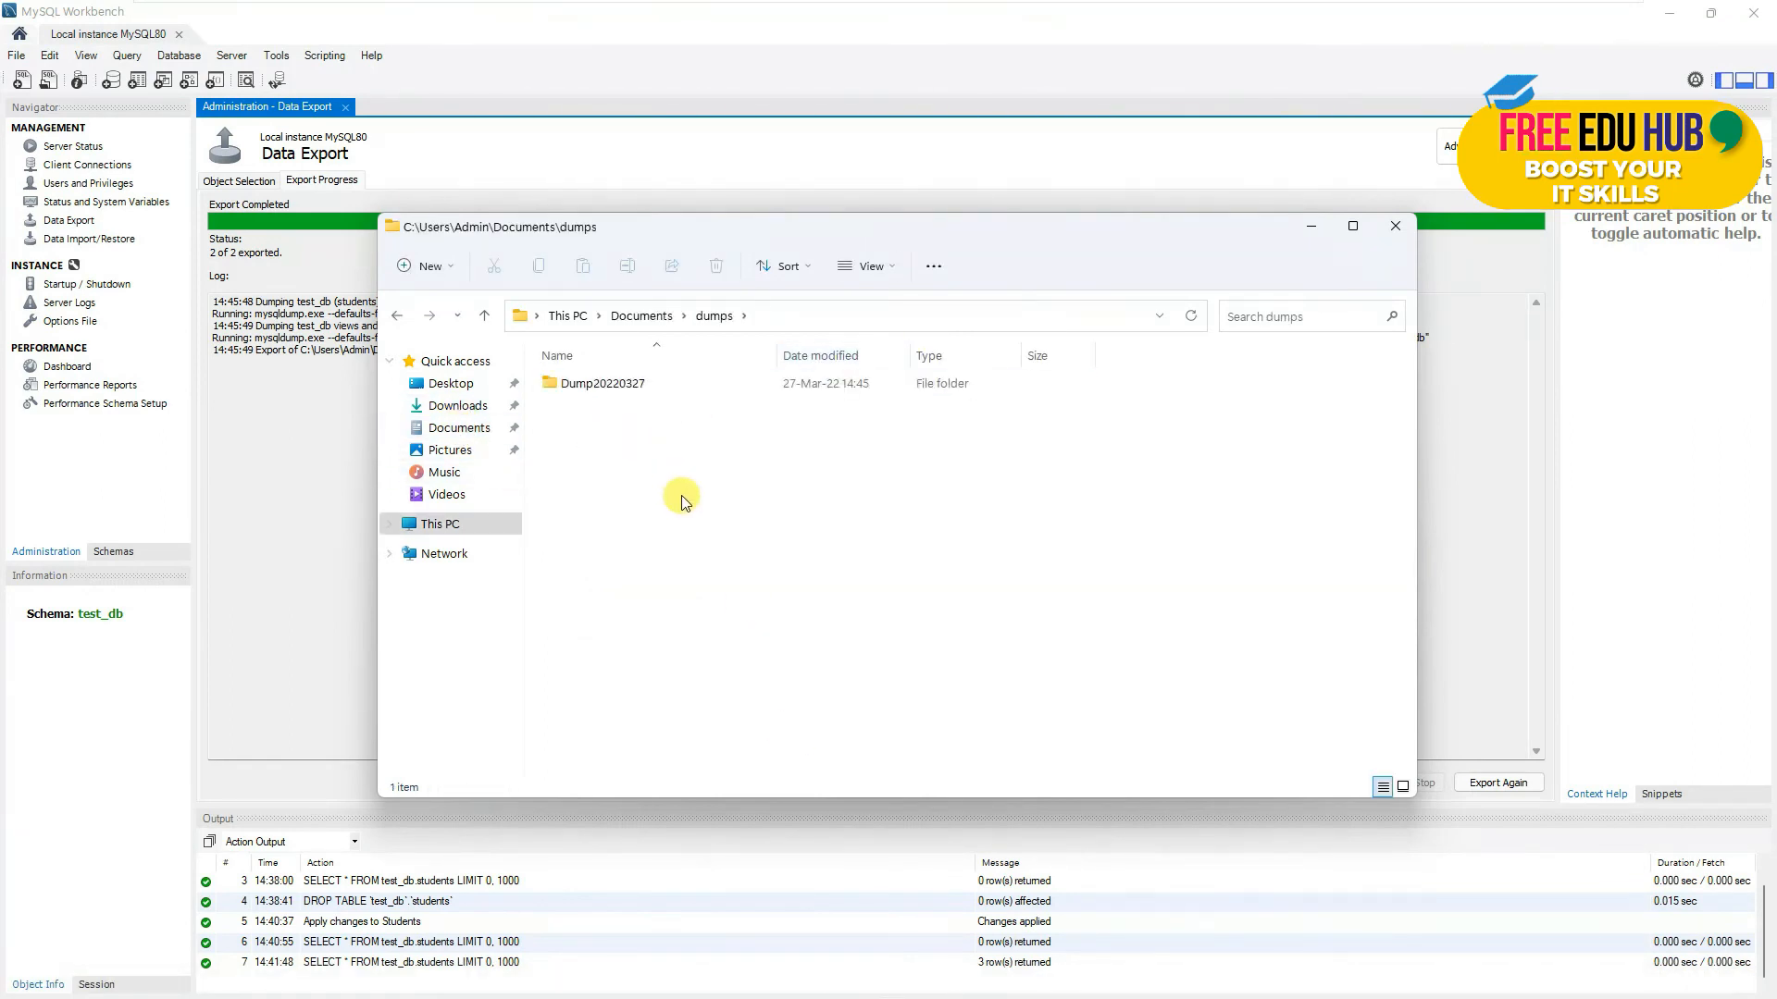
{"action": "double_click", "coordinate": [601, 386]}
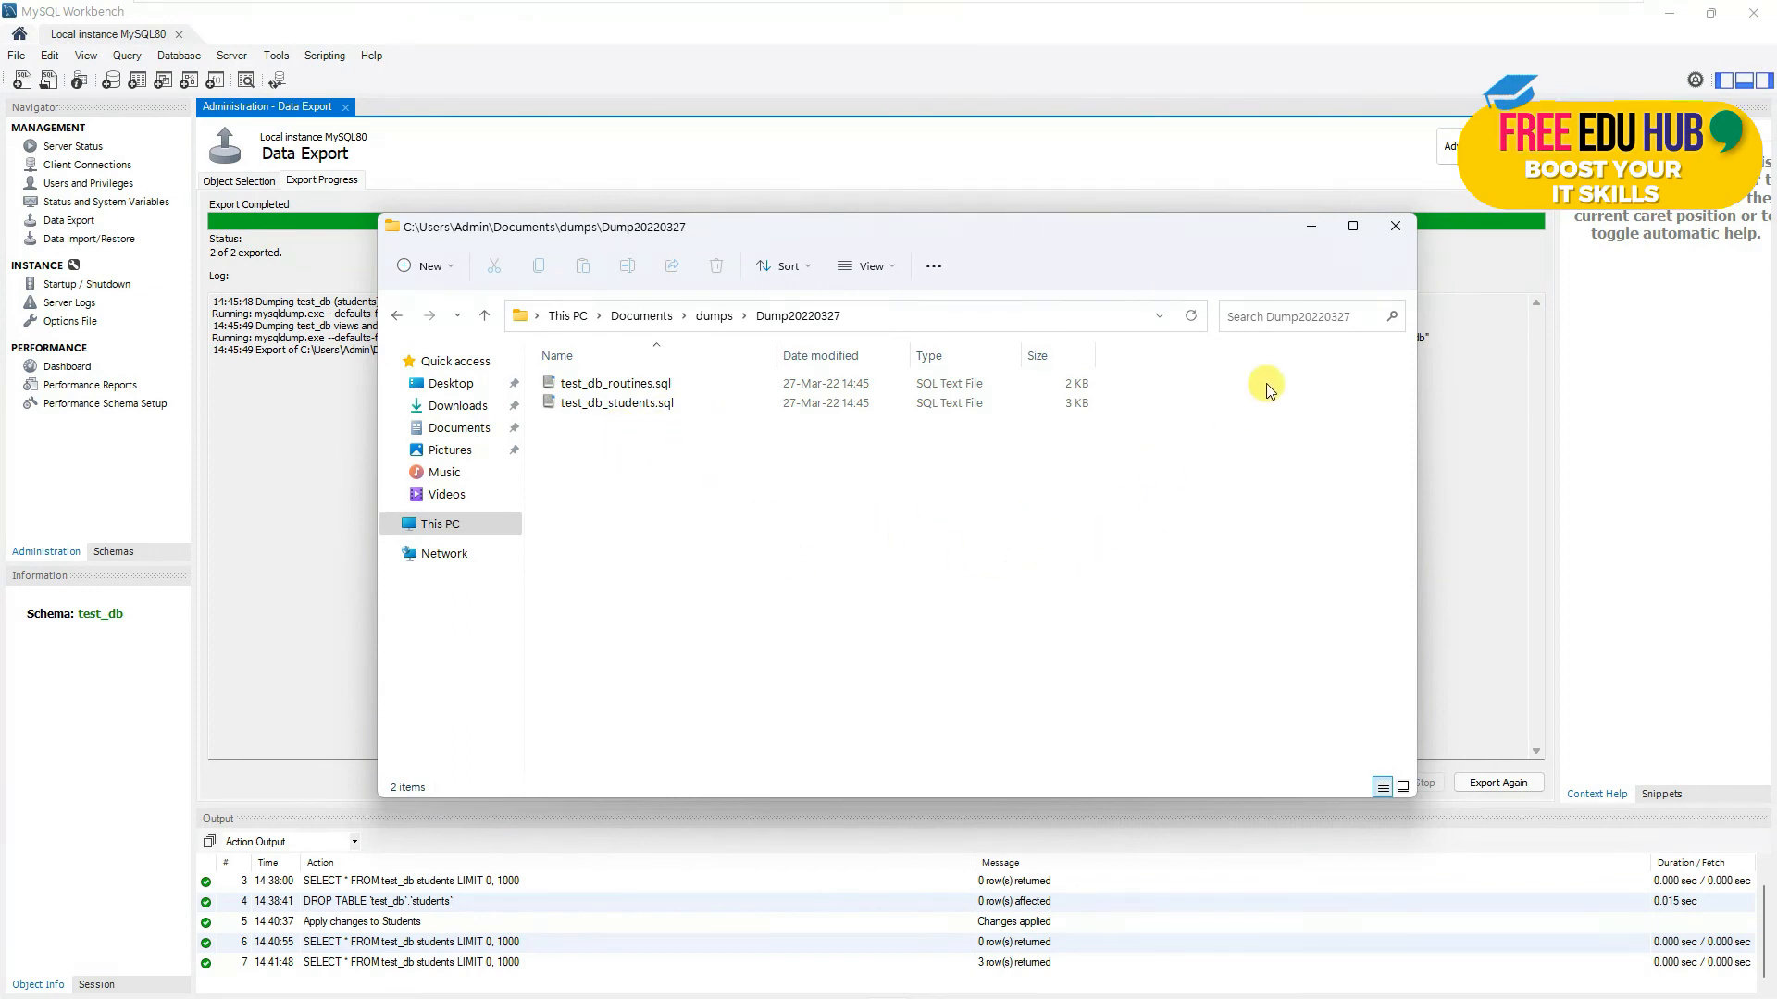
{"action": "left_click", "coordinate": [1396, 225]}
- Close the Data Export page and drop the test_db schema from the Schemas list
{"action": "left_click", "coordinate": [348, 108]}
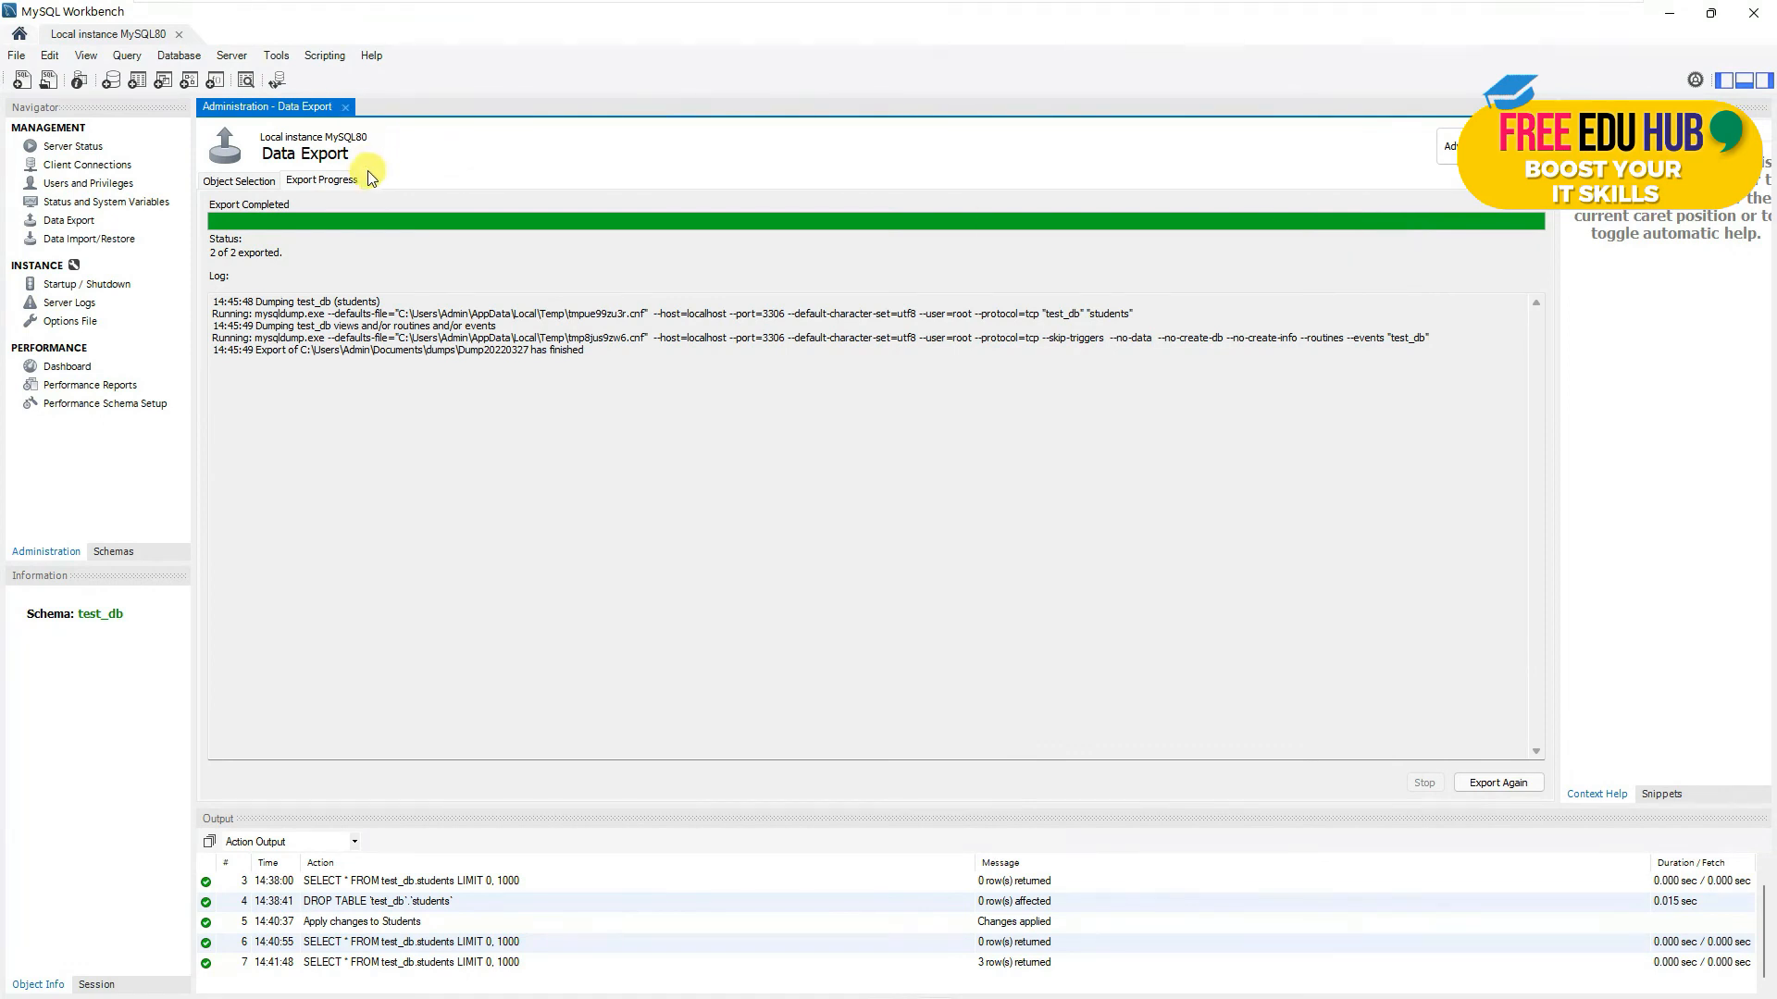
{"action": "left_click", "coordinate": [103, 554]}
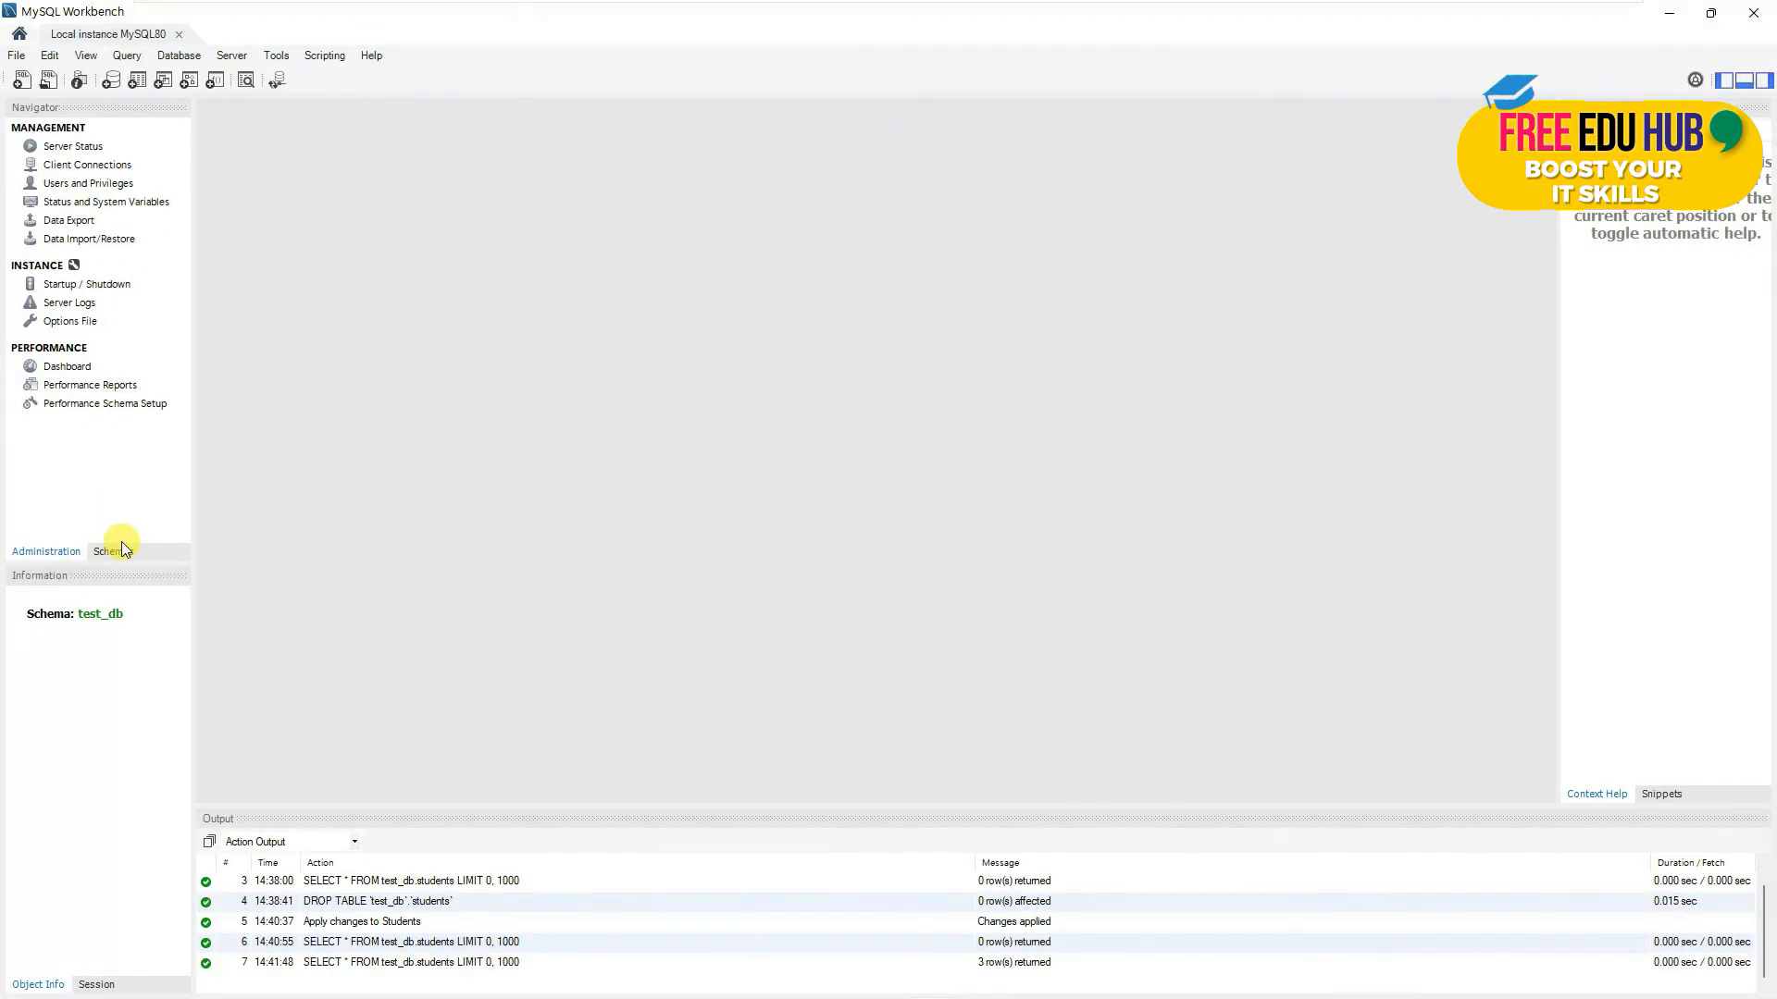
{"action": "left_click", "coordinate": [116, 552]}
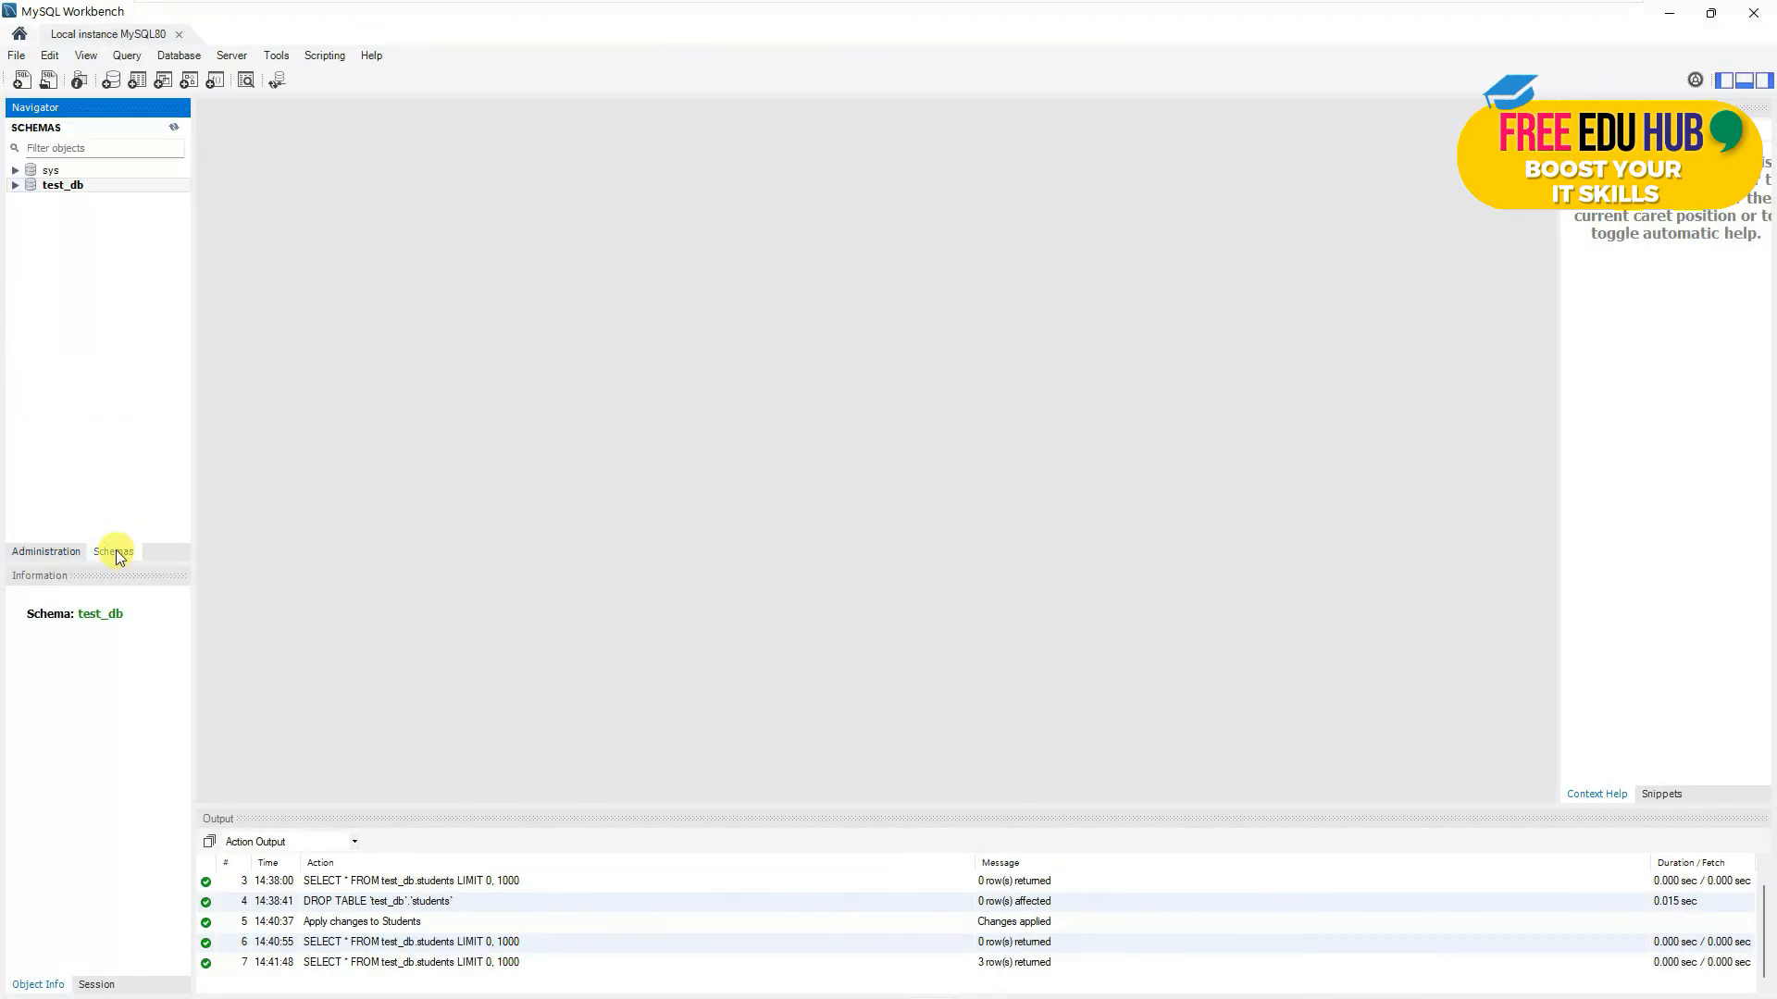
{"action": "right_click", "coordinate": [63, 183]}
{"action": "left_click", "coordinate": [124, 385]}
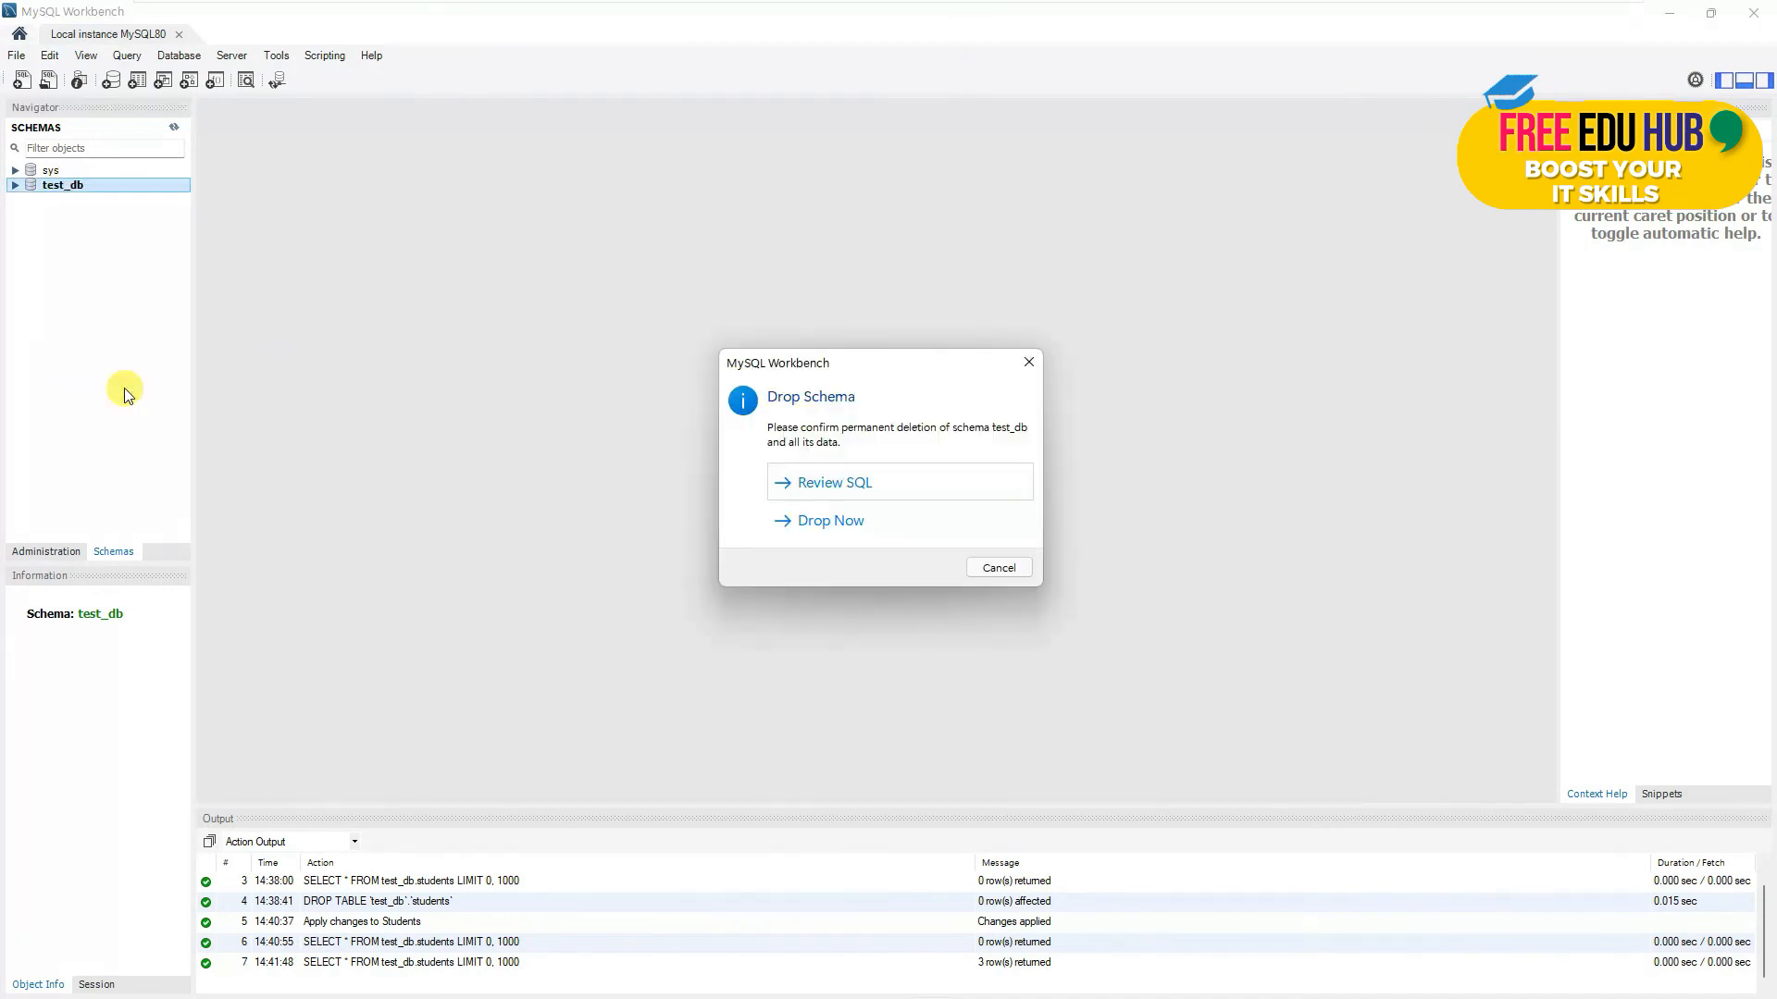
{"action": "left_click", "coordinate": [814, 522]}
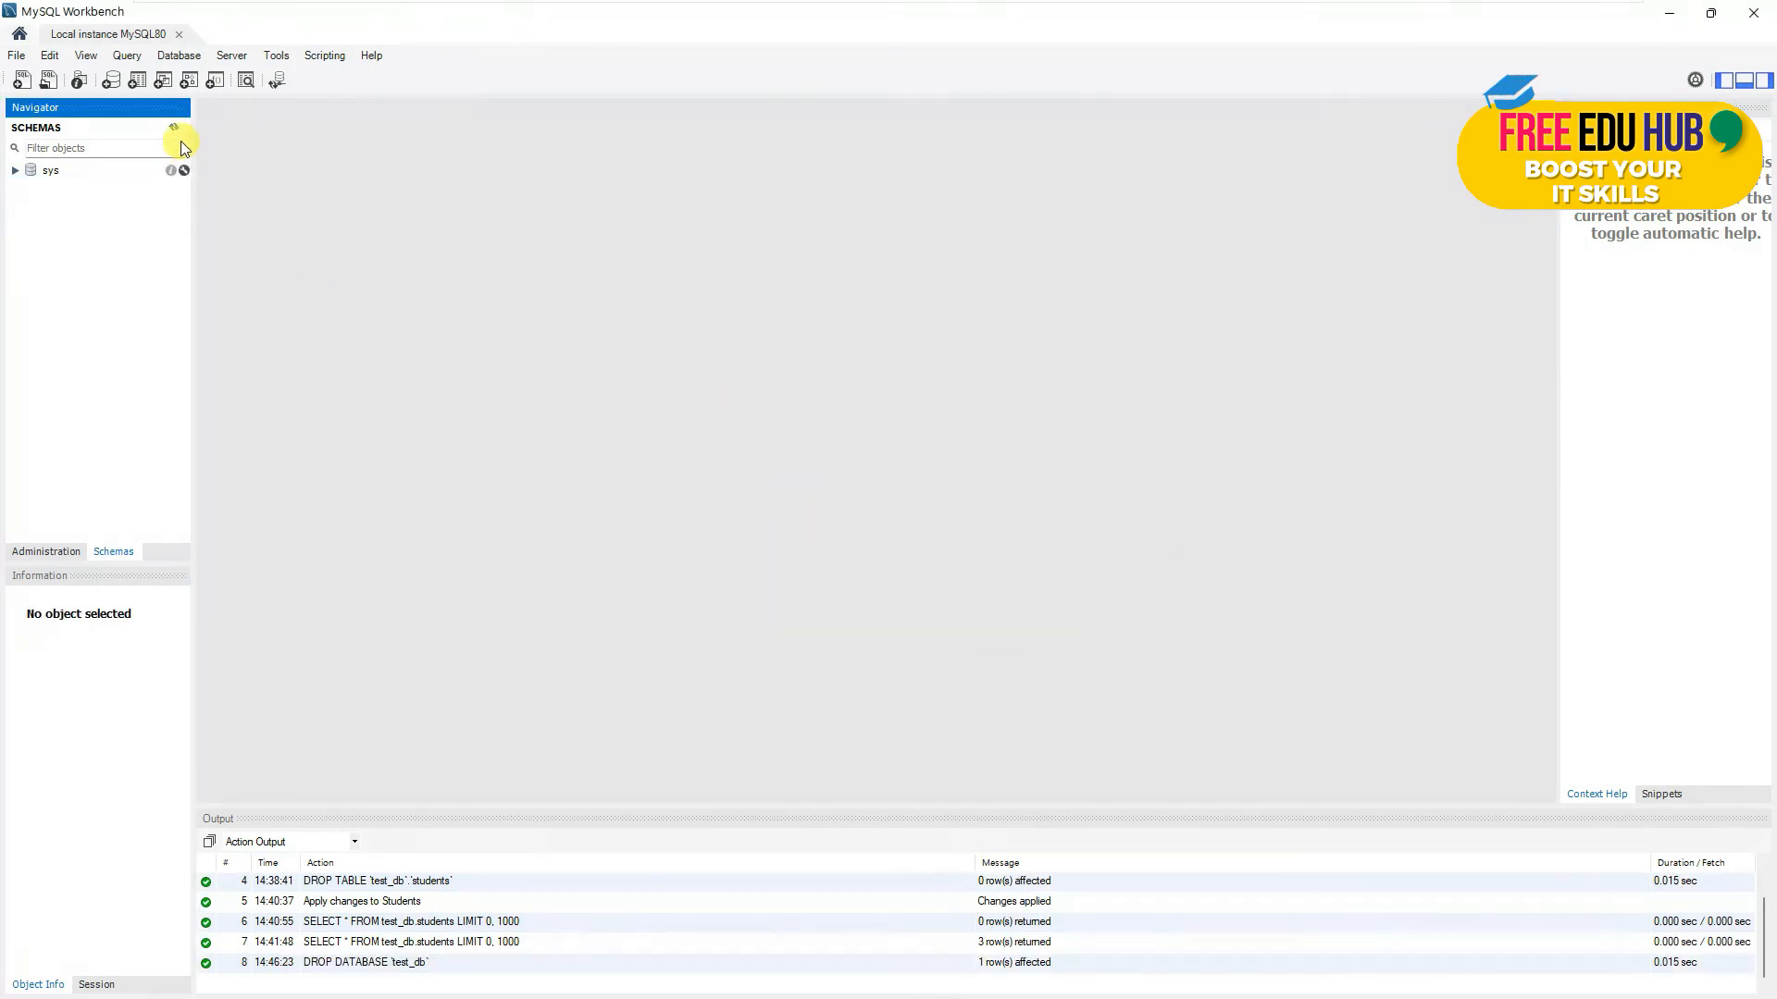
- Confirm only sys remains, then return to the Administration list
{"action": "left_click", "coordinate": [15, 170]}
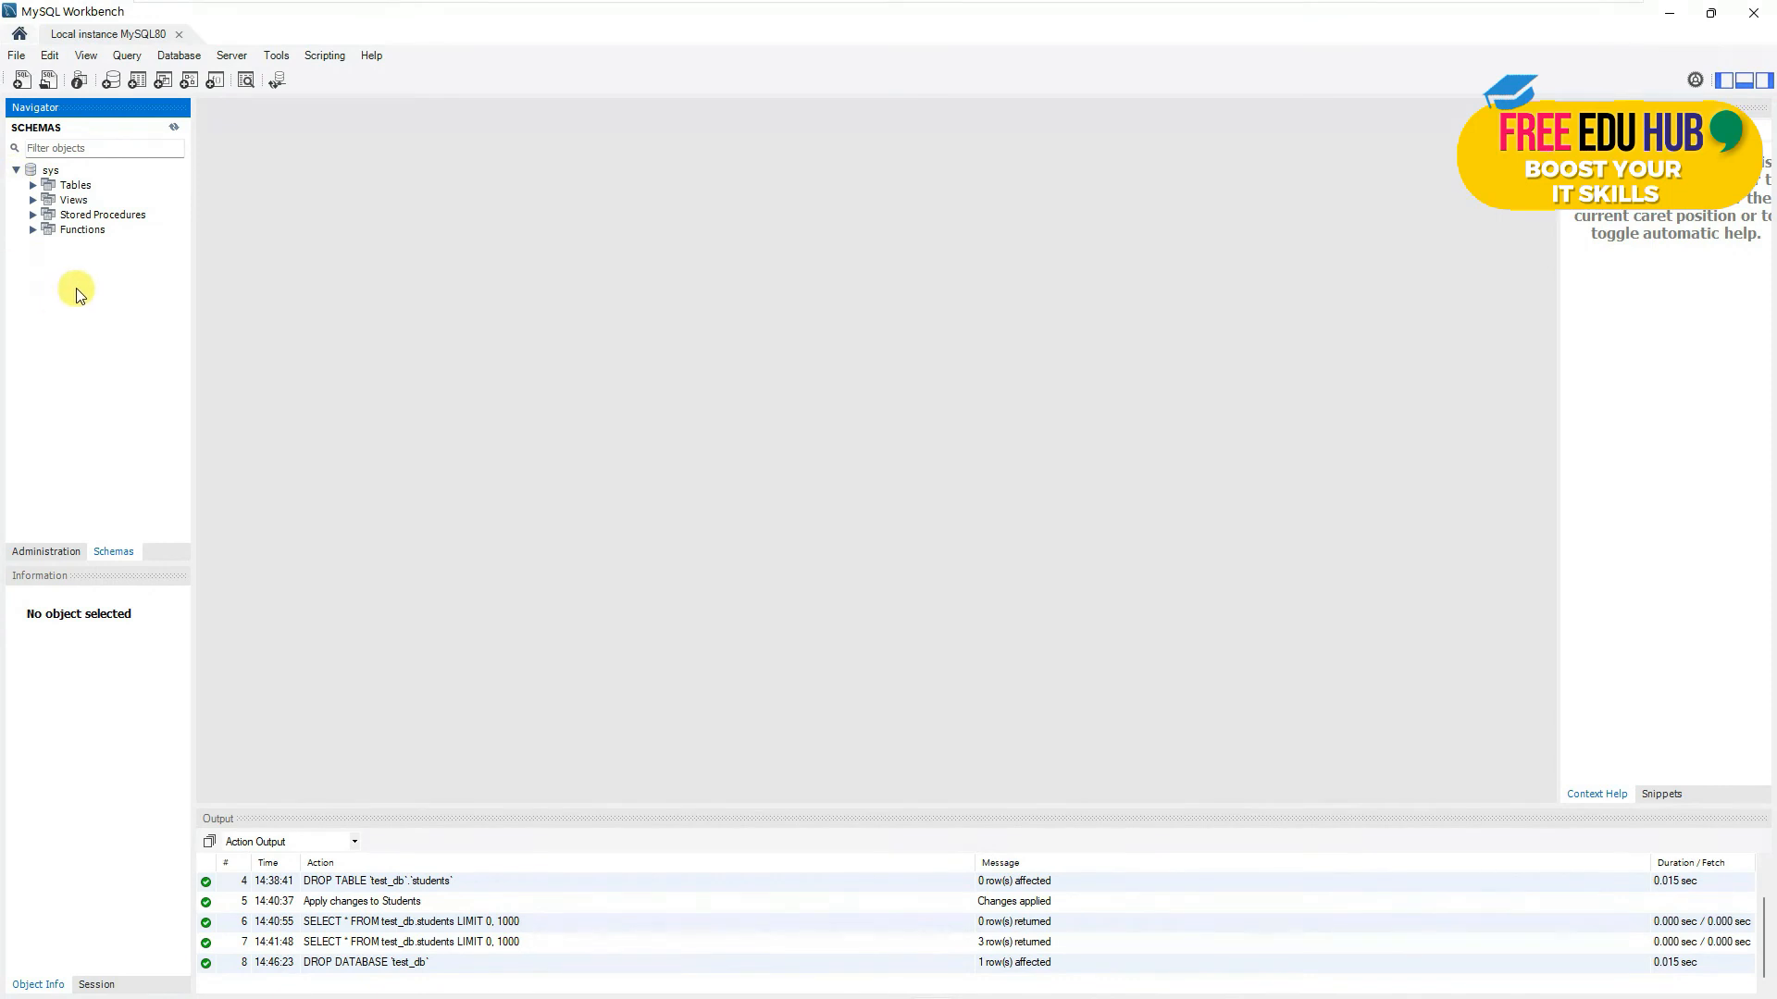
{"action": "left_click", "coordinate": [15, 170]}
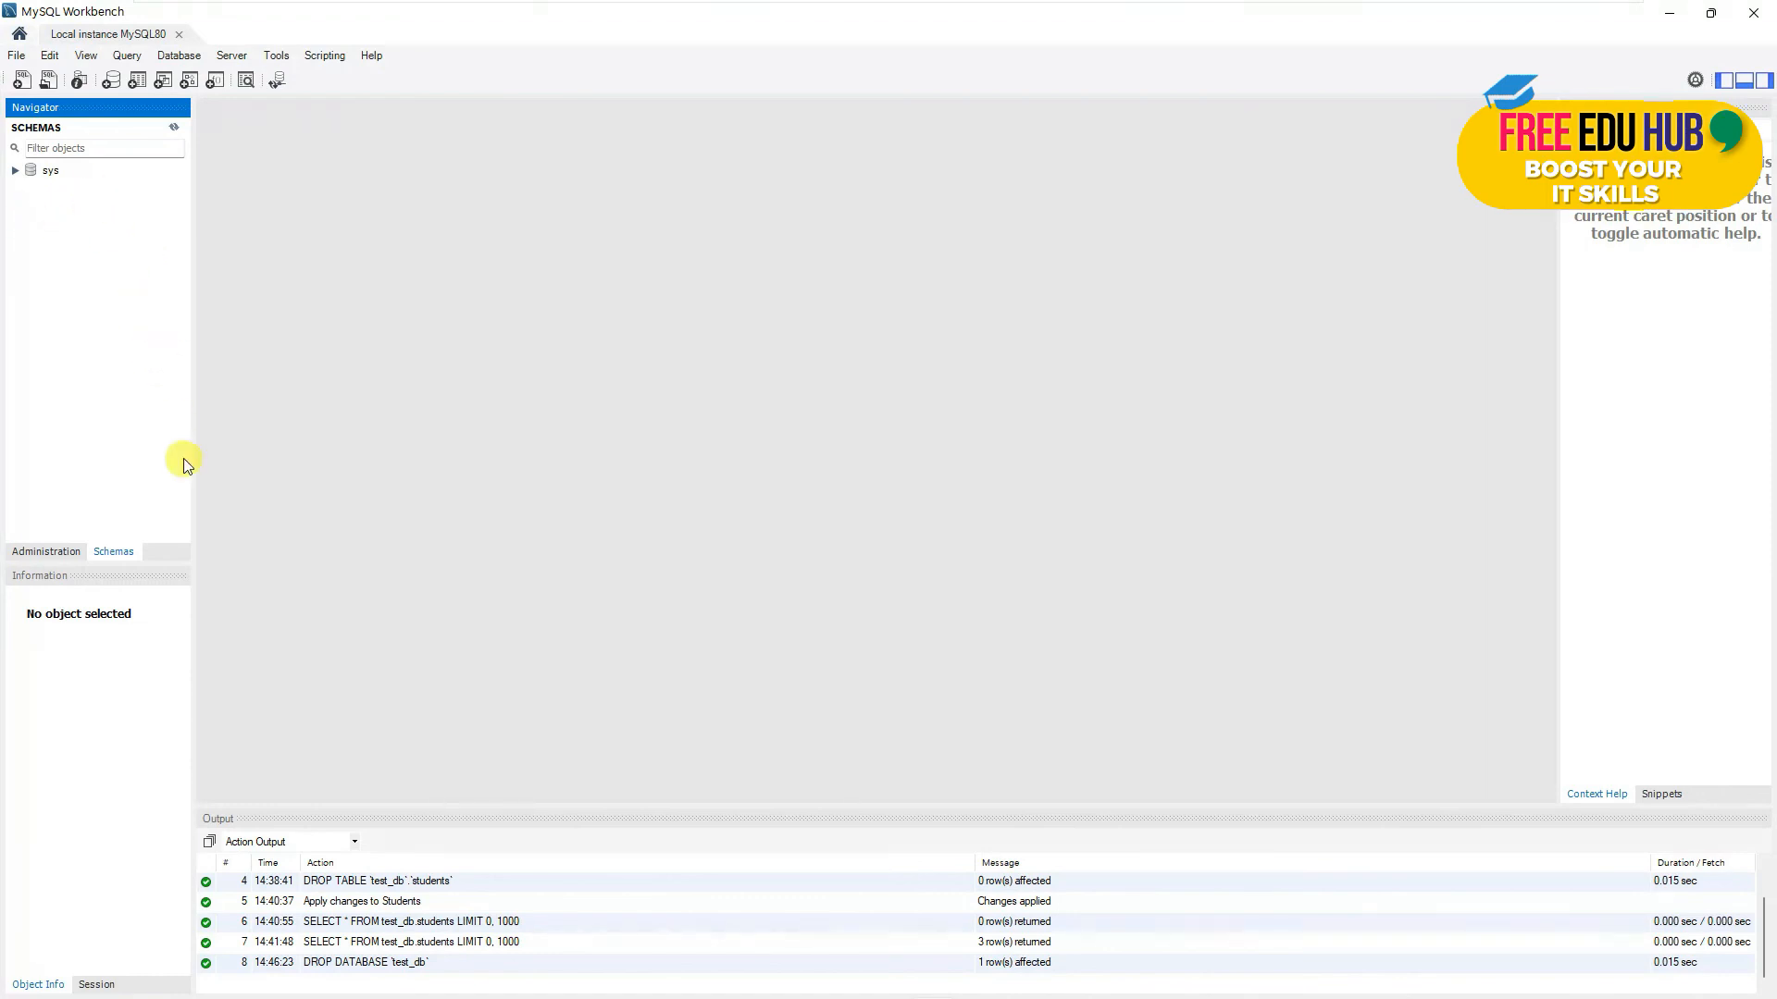
{"action": "left_click", "coordinate": [31, 553]}
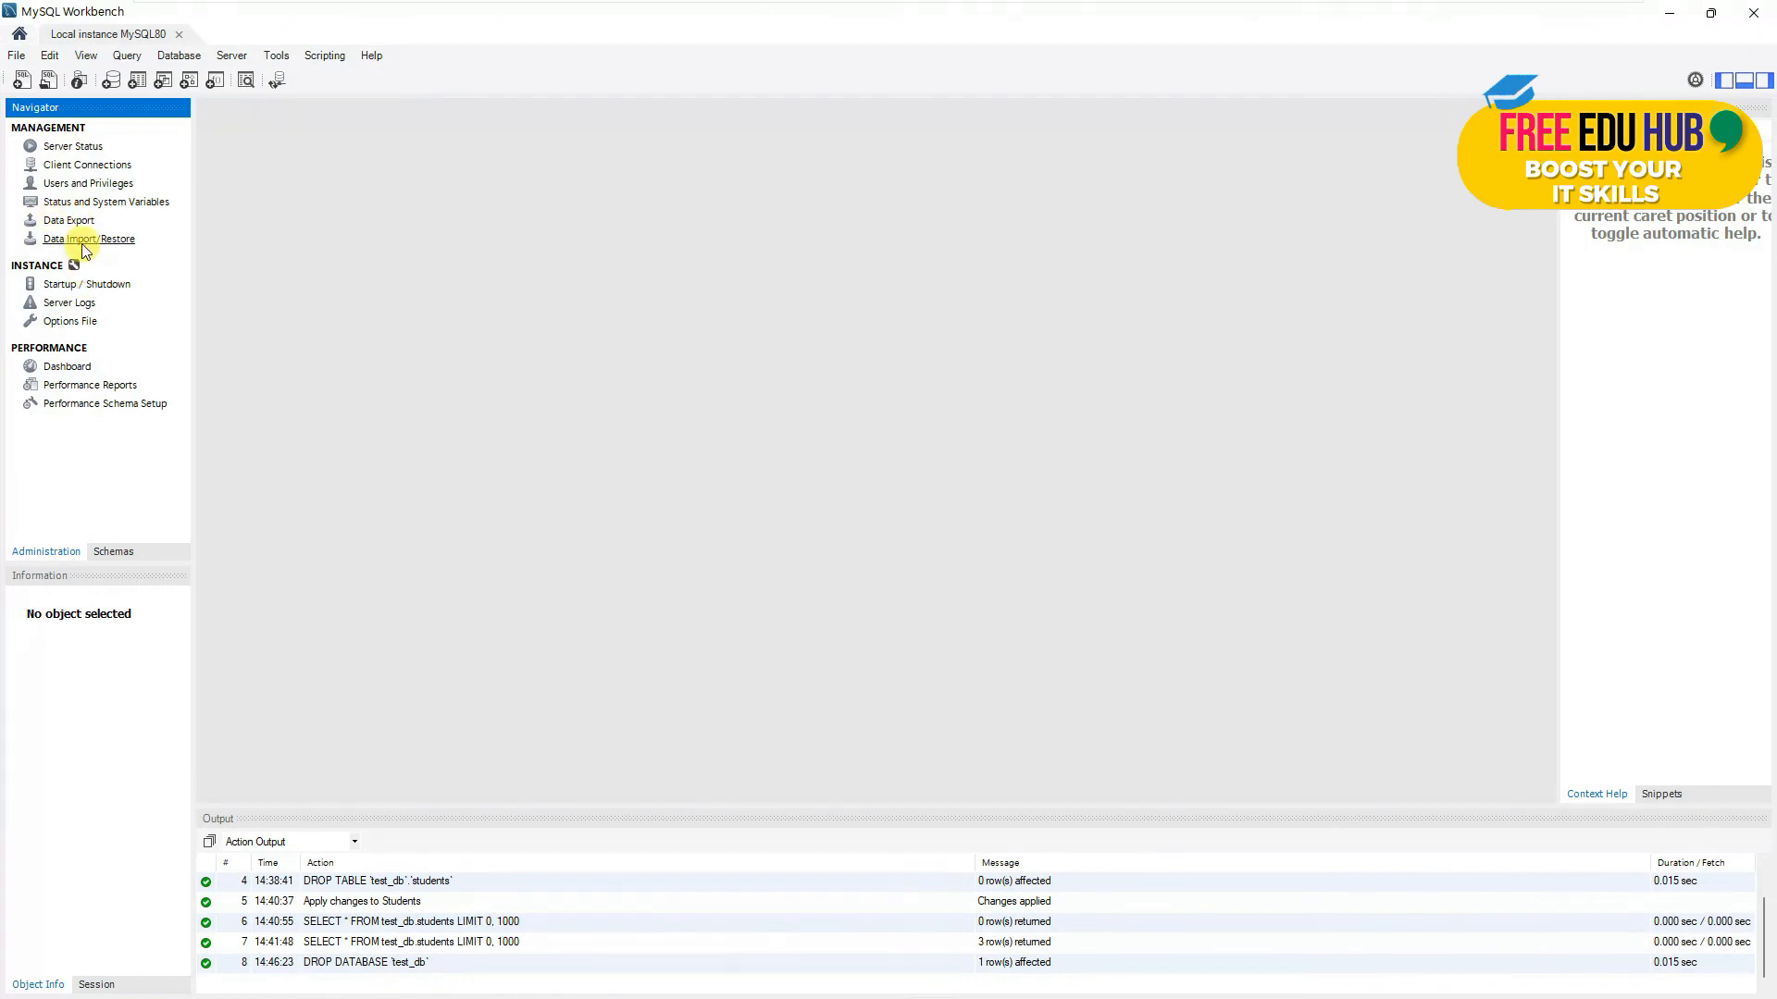
- In Data Import/Restore, choose importing from the Dump20220327 dump project folder
{"action": "left_click", "coordinate": [83, 242]}
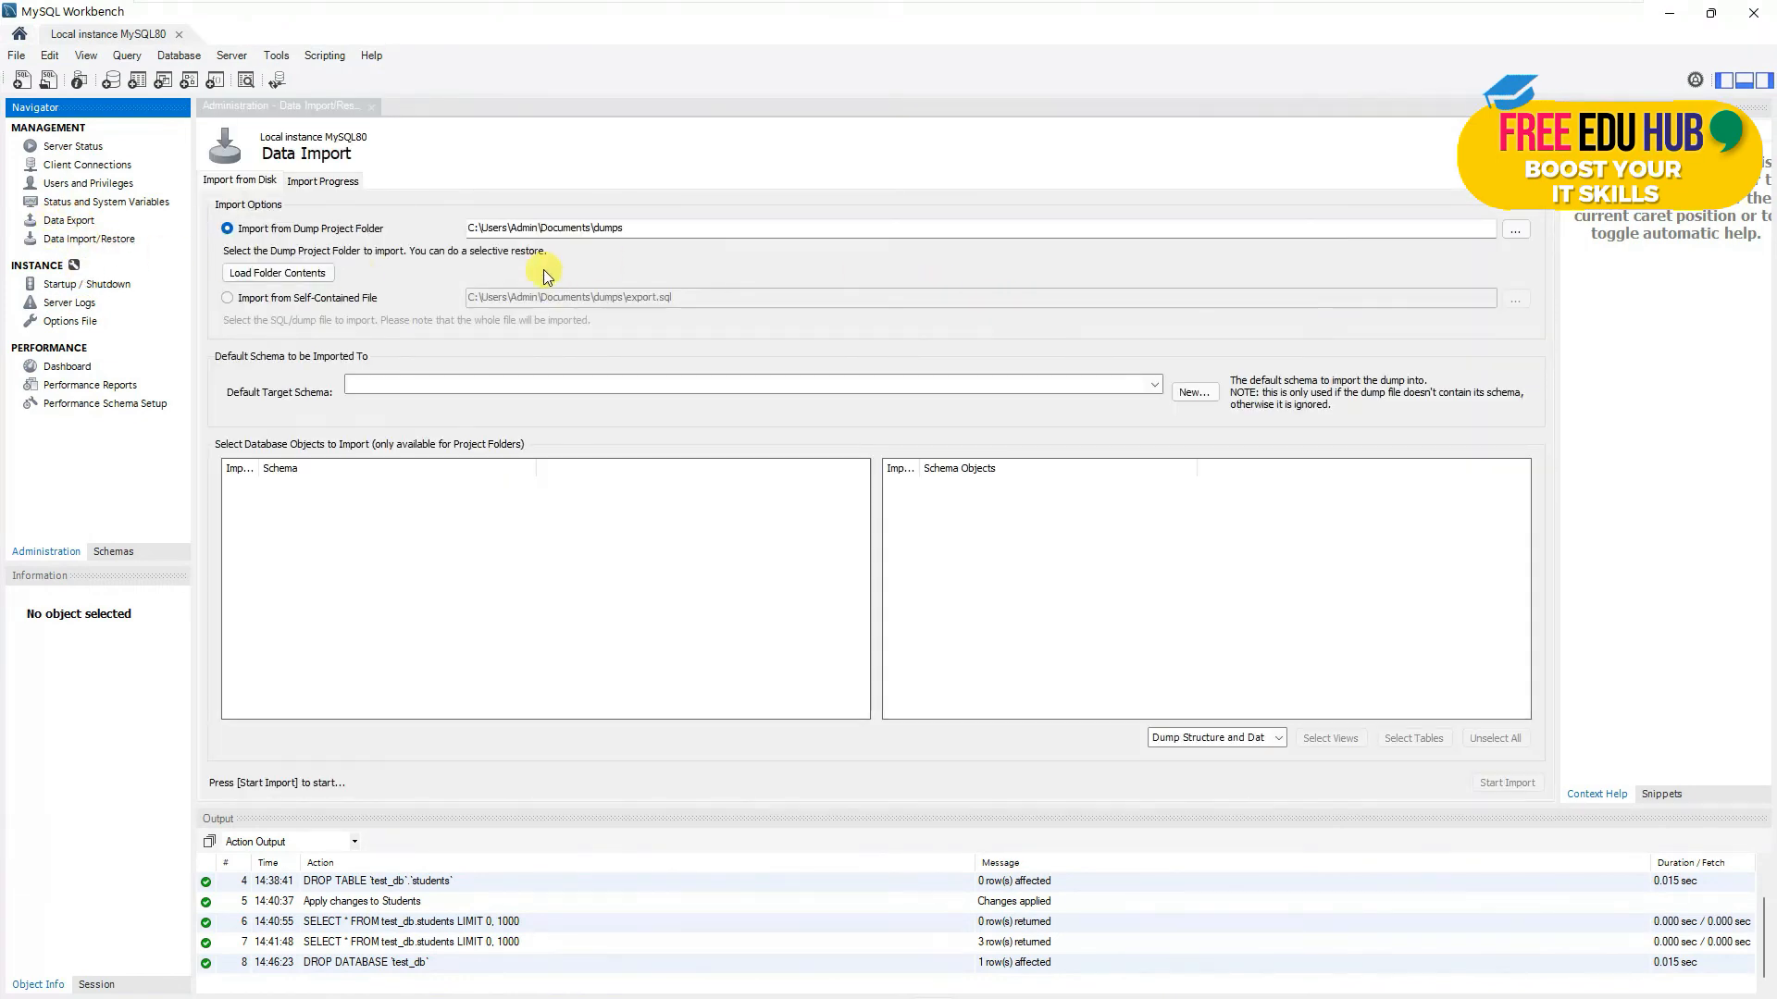
{"action": "left_click", "coordinate": [297, 231]}
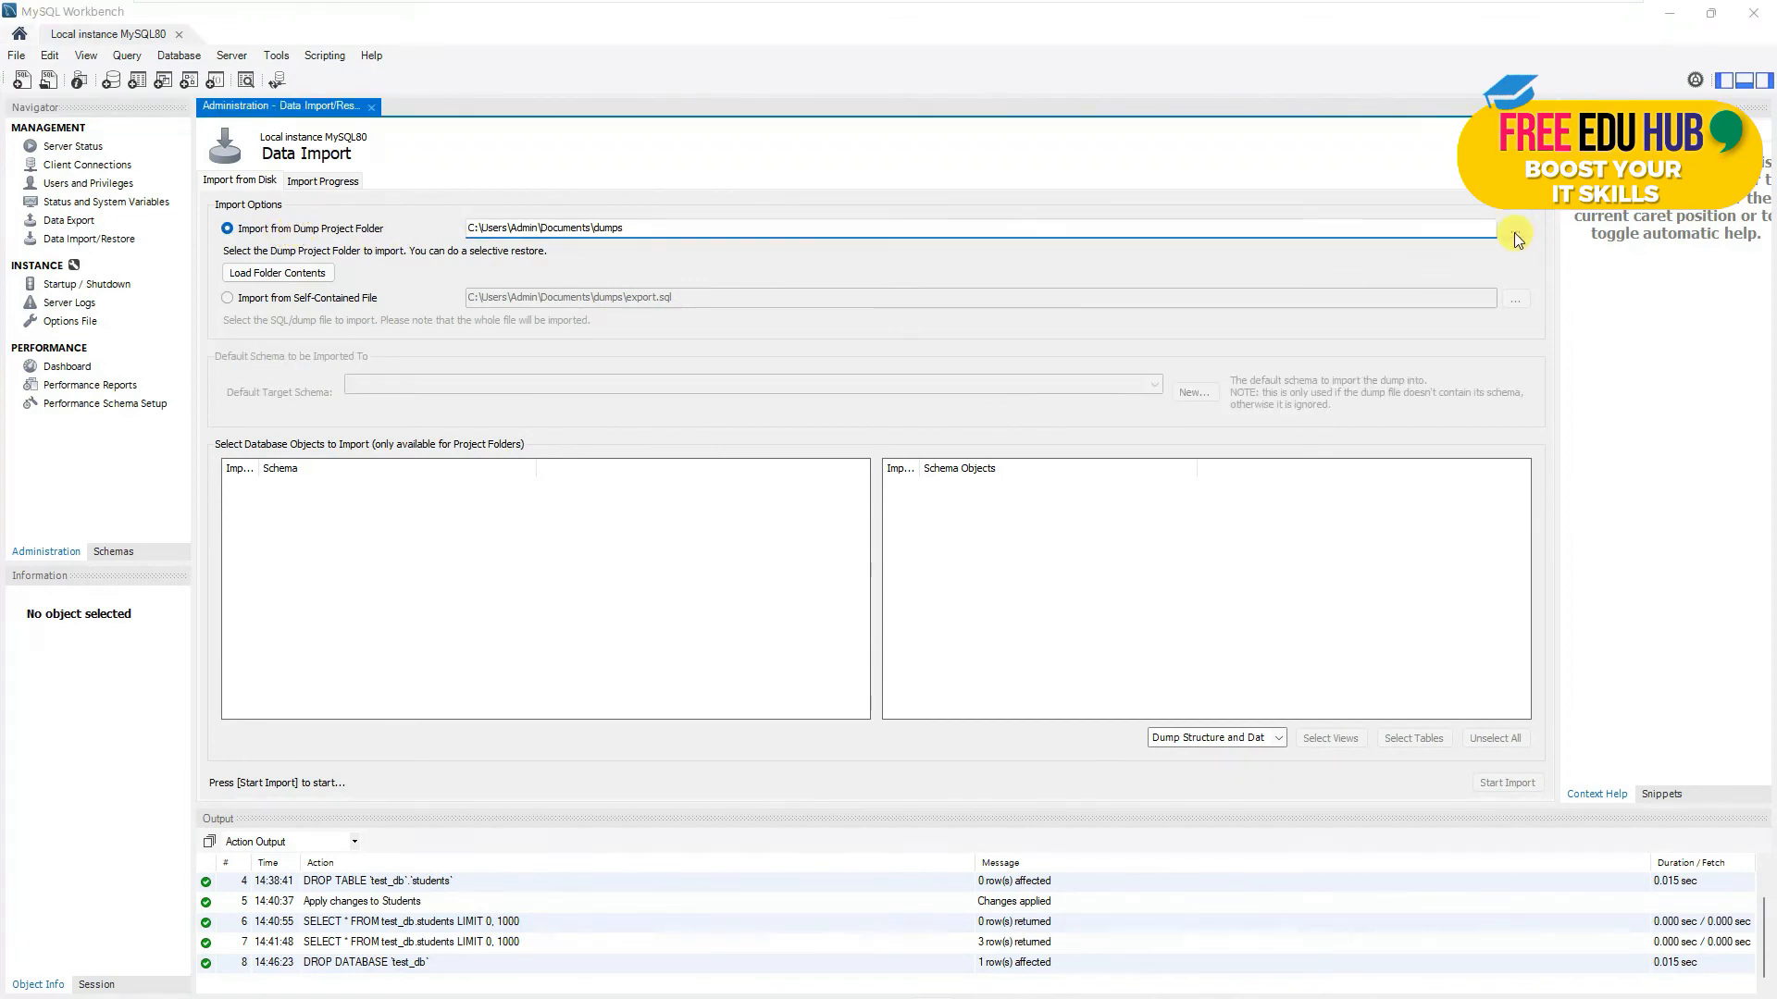
{"action": "left_click", "coordinate": [1515, 229]}
{"action": "left_click", "coordinate": [894, 551]}
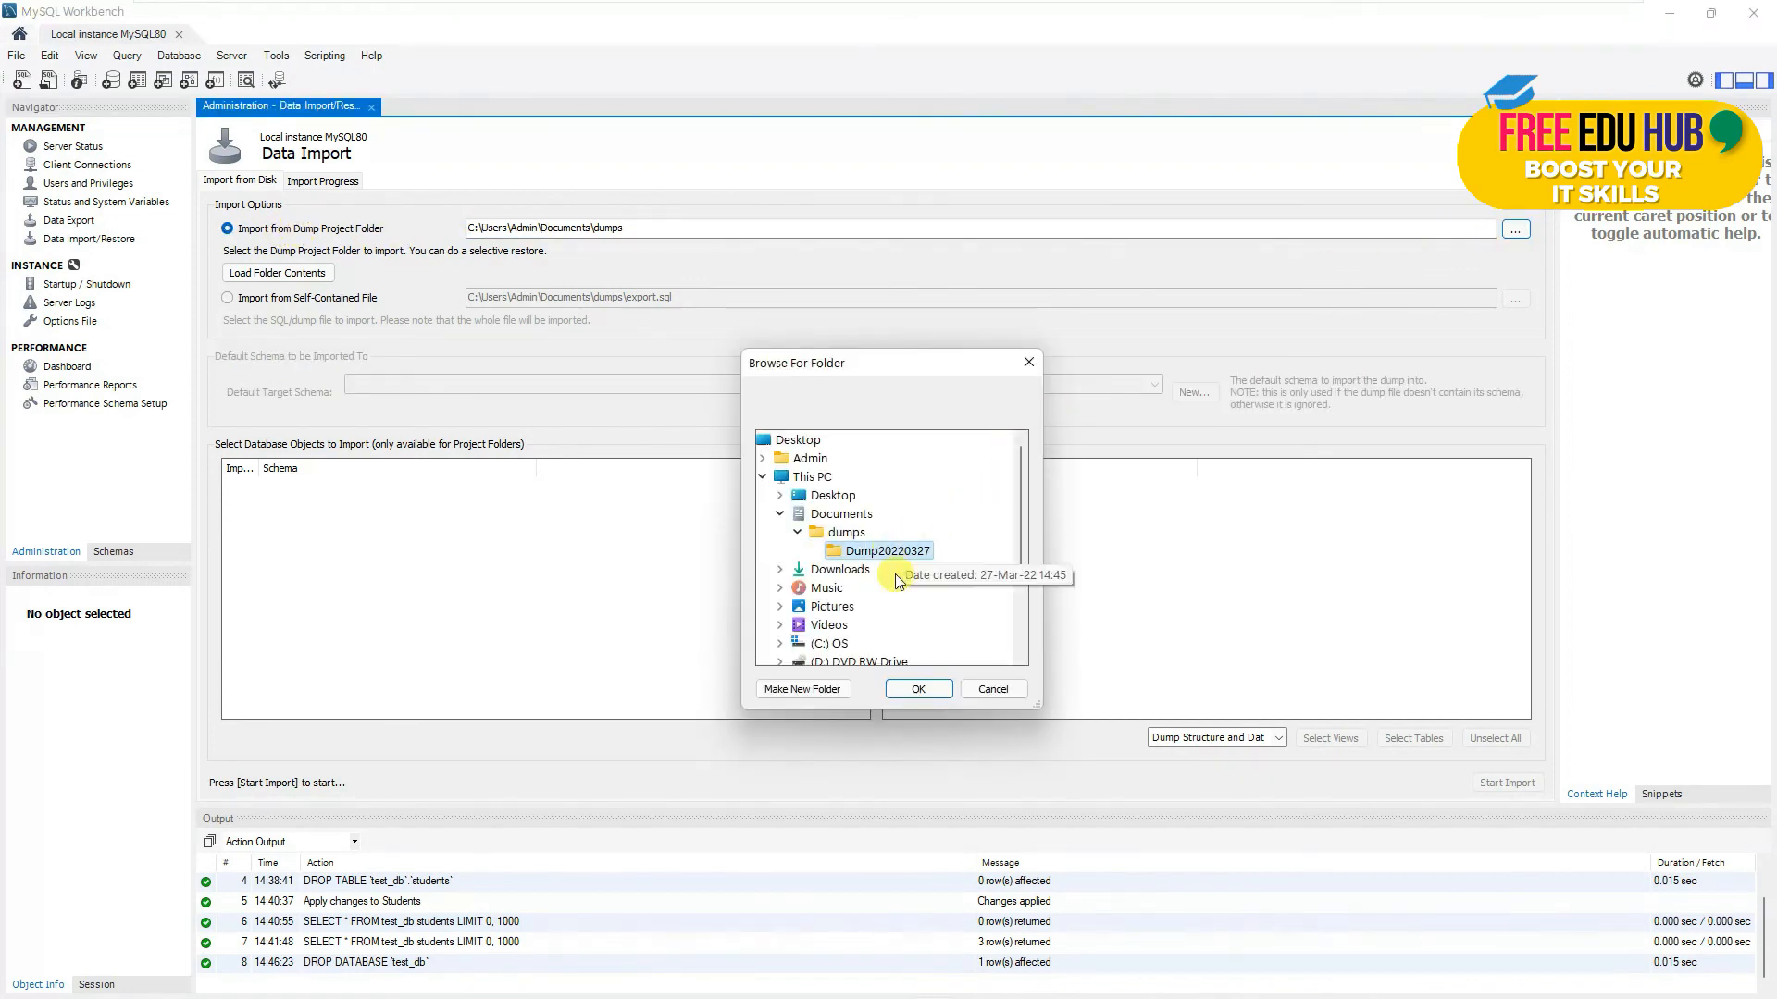
{"action": "left_click", "coordinate": [914, 686]}
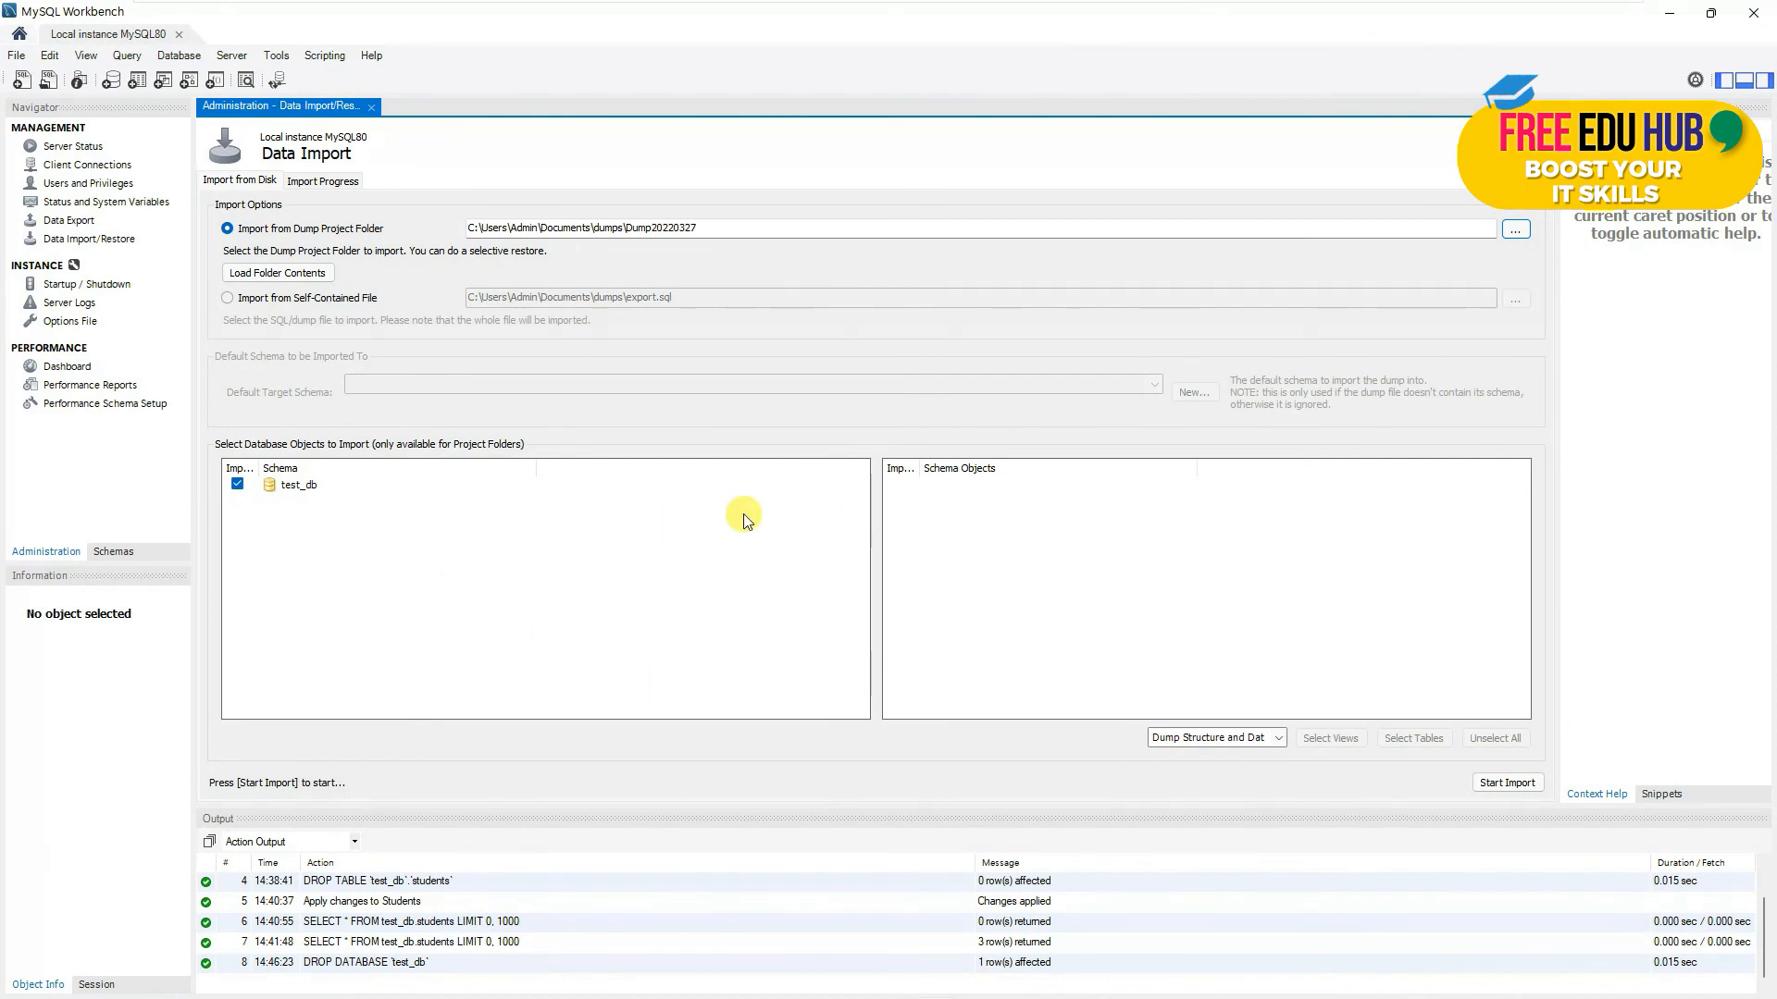
- Keep Dump Structure and Data and start the import
{"action": "left_click", "coordinate": [1249, 738]}
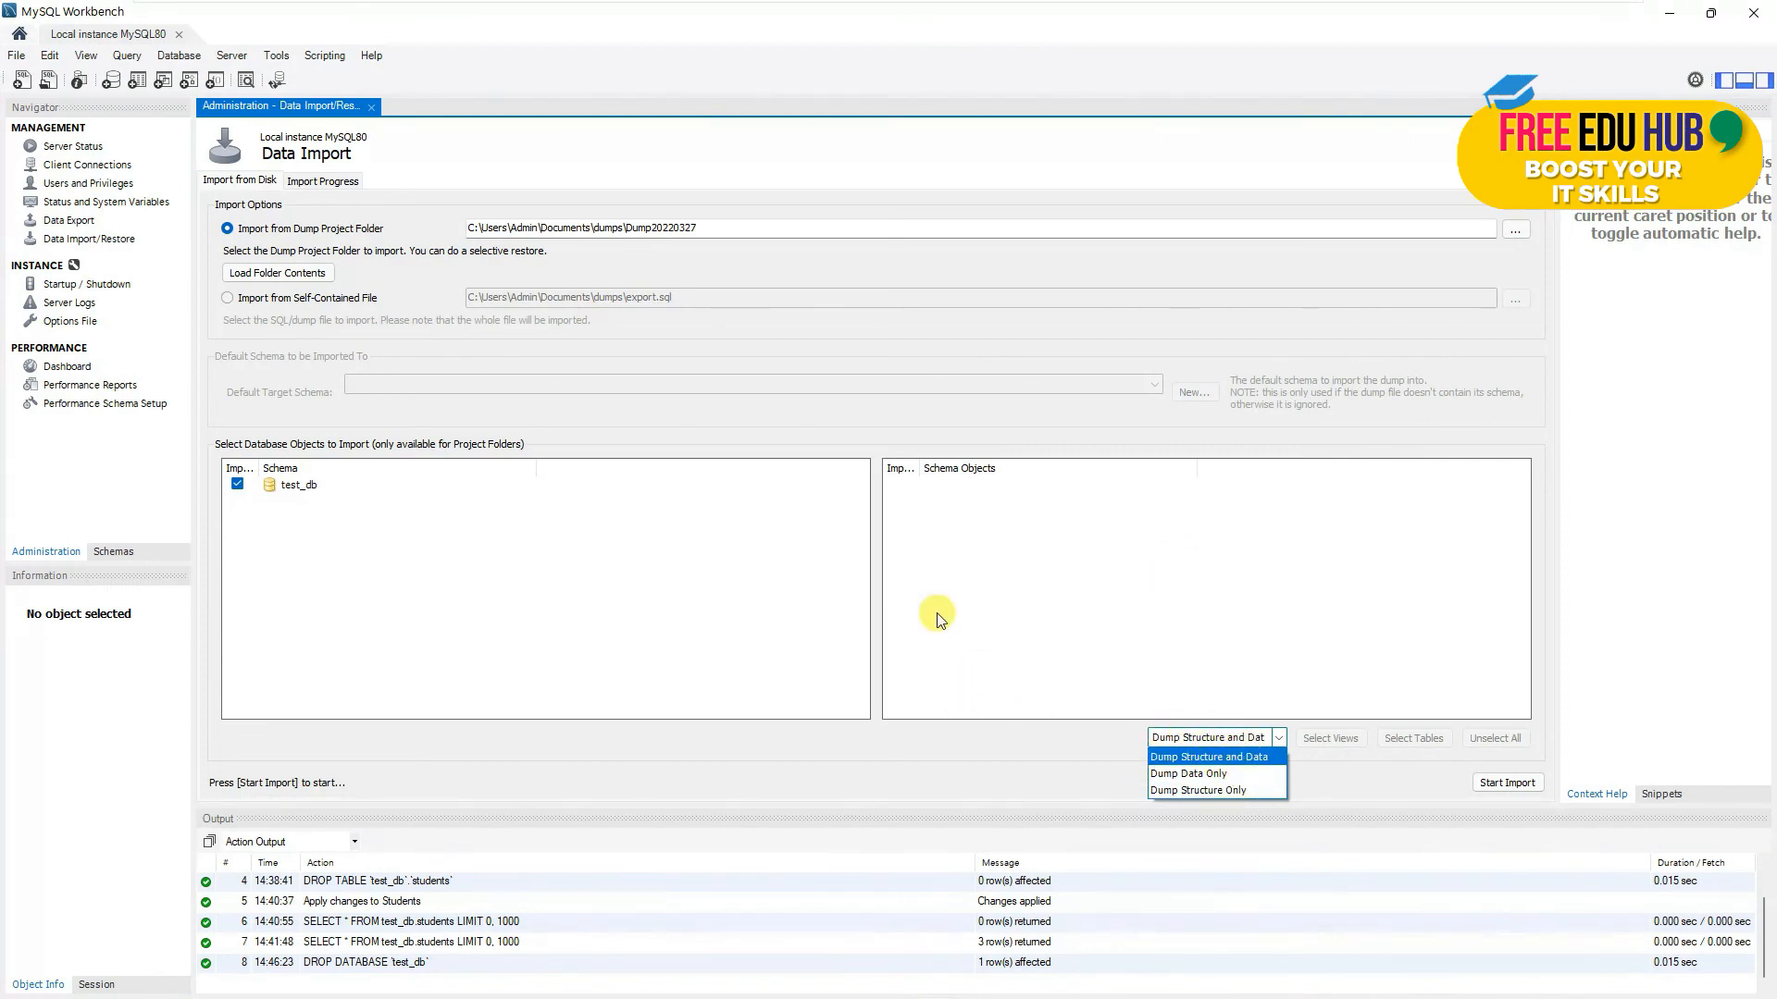
{"action": "left_click", "coordinate": [1253, 760]}
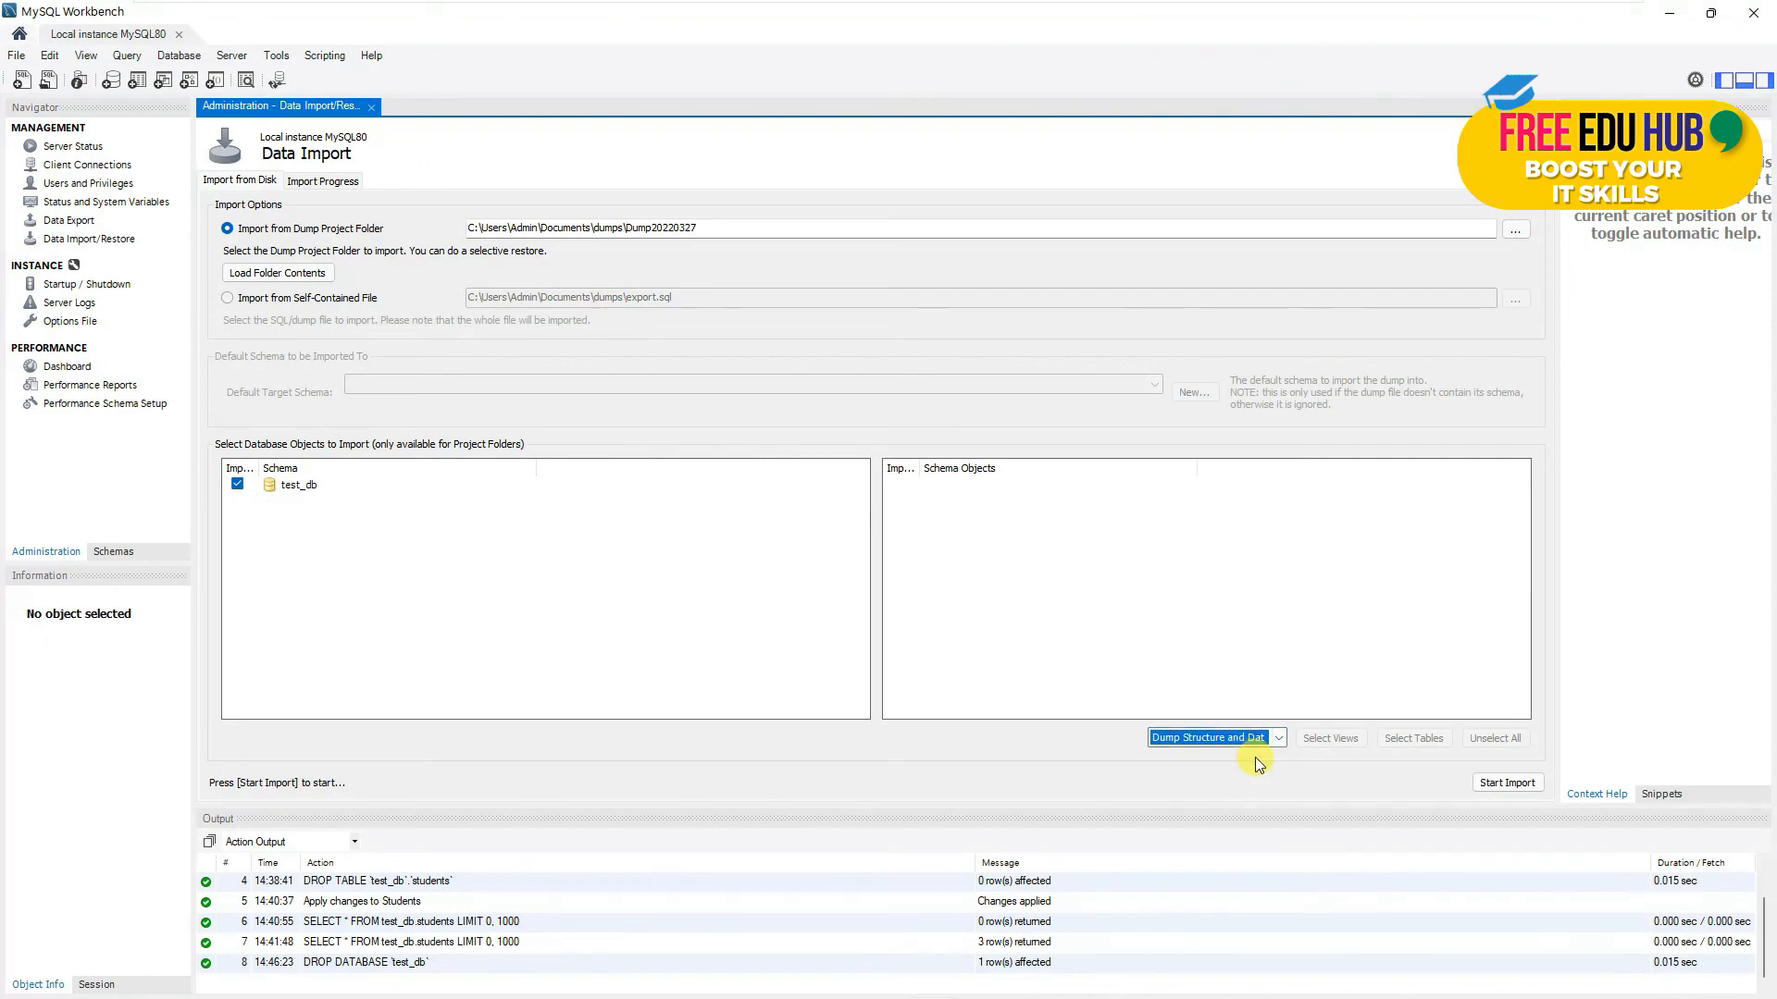
{"action": "left_click", "coordinate": [1507, 783]}
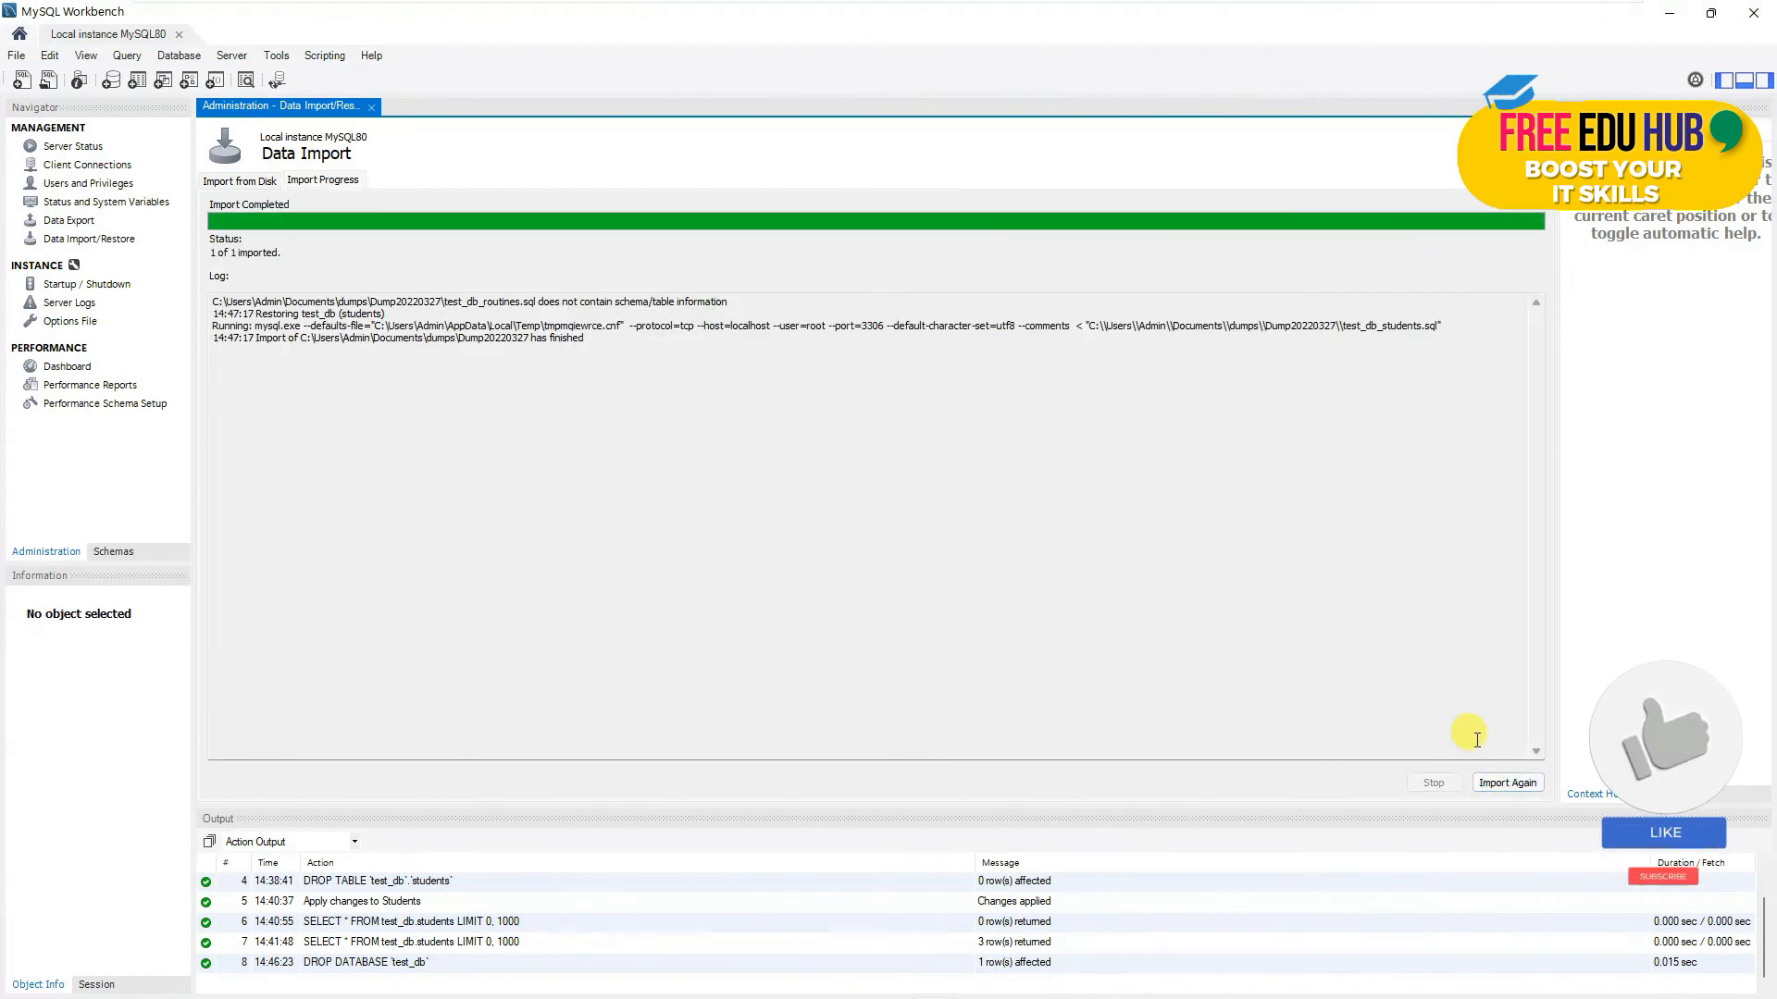
- Refresh the schema list and expand test_db's tables down to students
{"action": "left_click", "coordinate": [115, 551]}
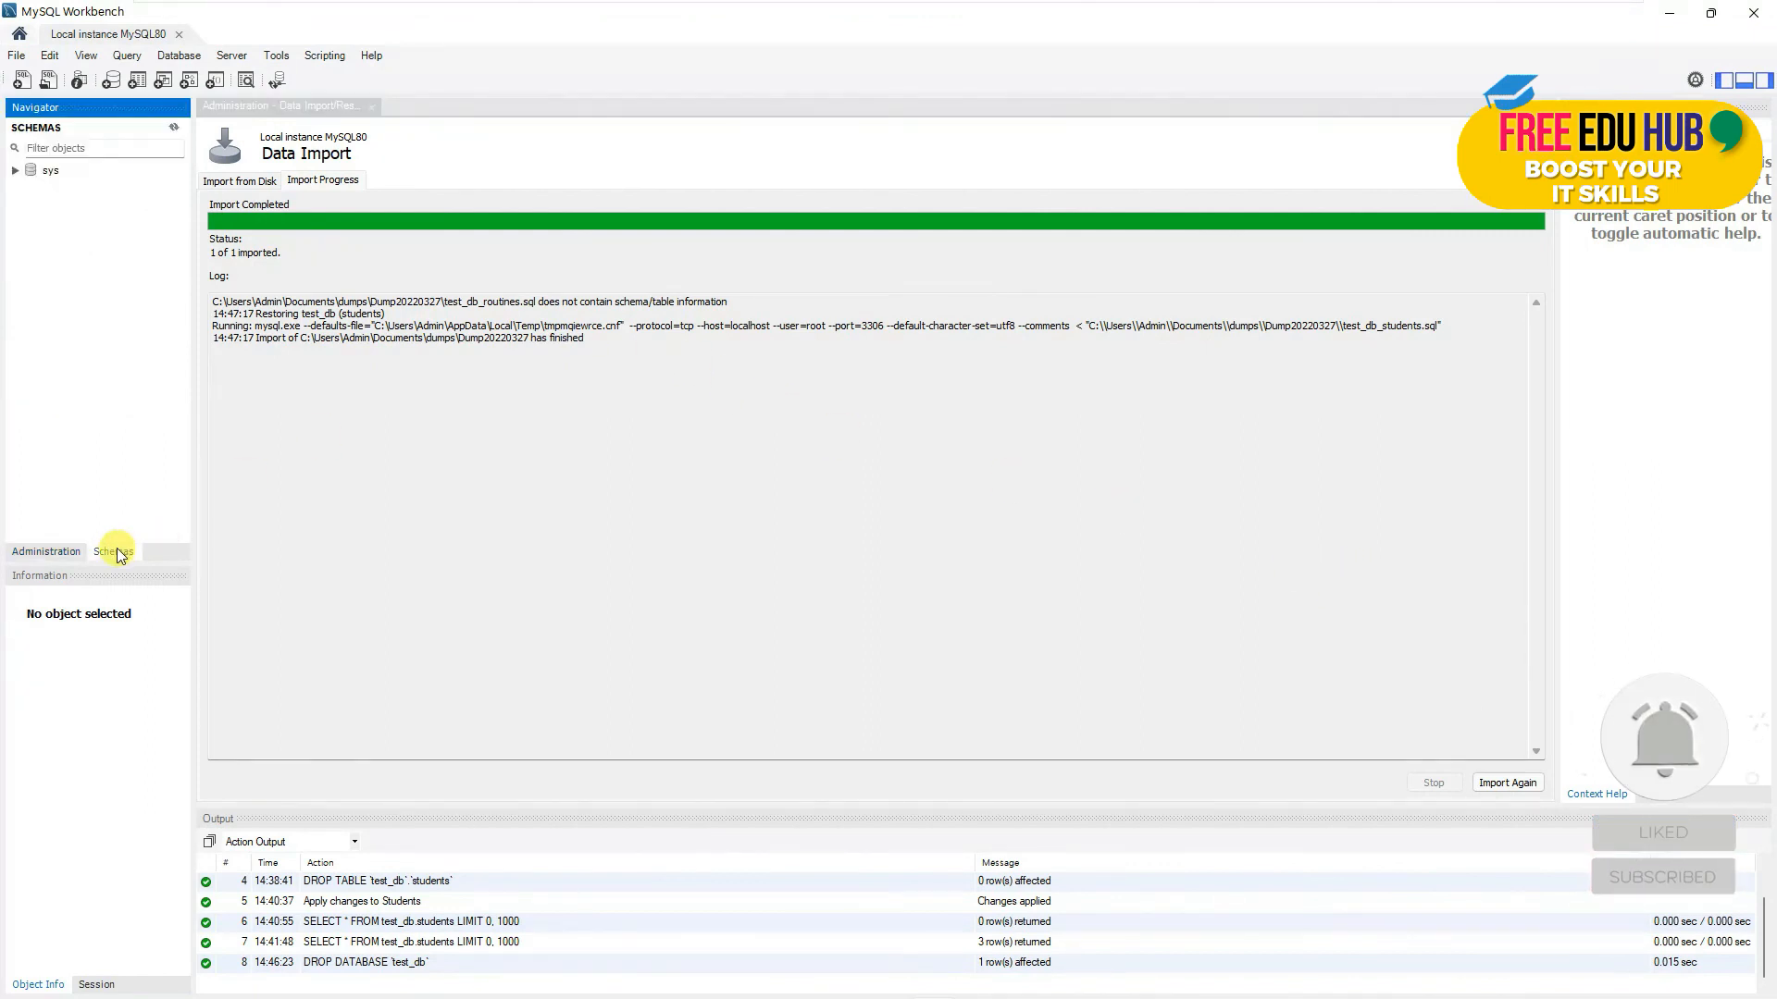
{"action": "left_click", "coordinate": [174, 126]}
{"action": "left_click", "coordinate": [60, 185]}
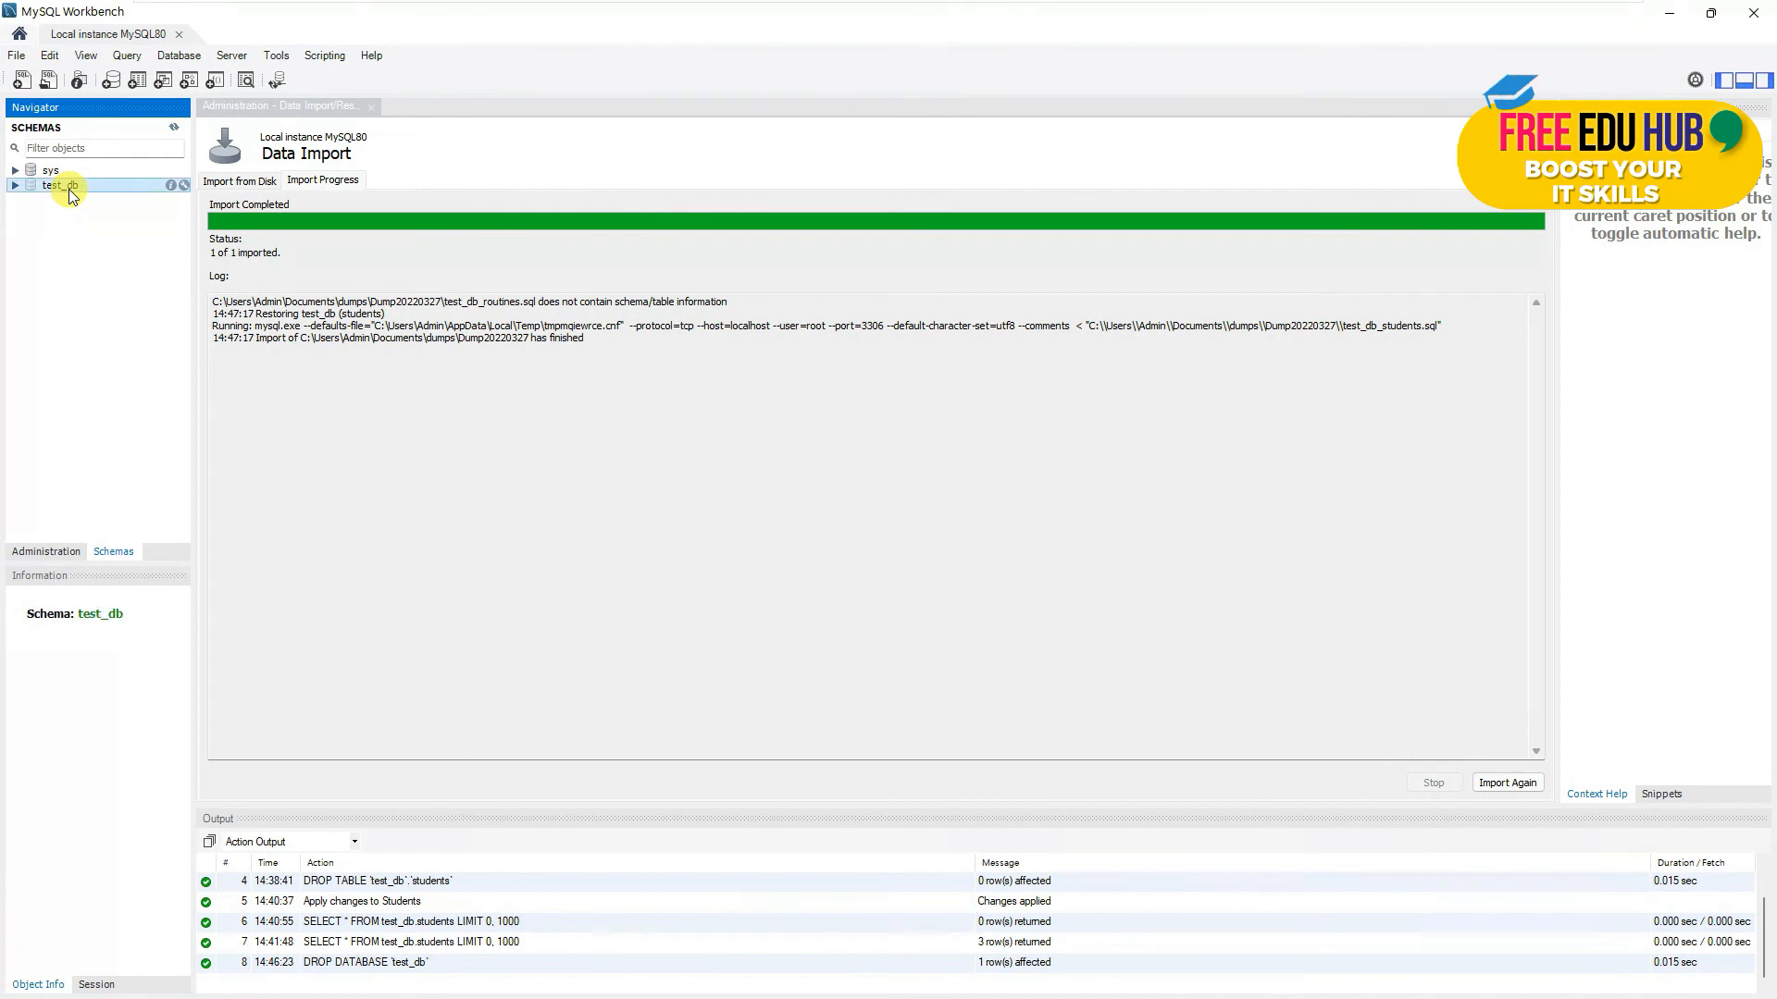
{"action": "left_click", "coordinate": [16, 186]}
{"action": "left_click", "coordinate": [35, 202]}
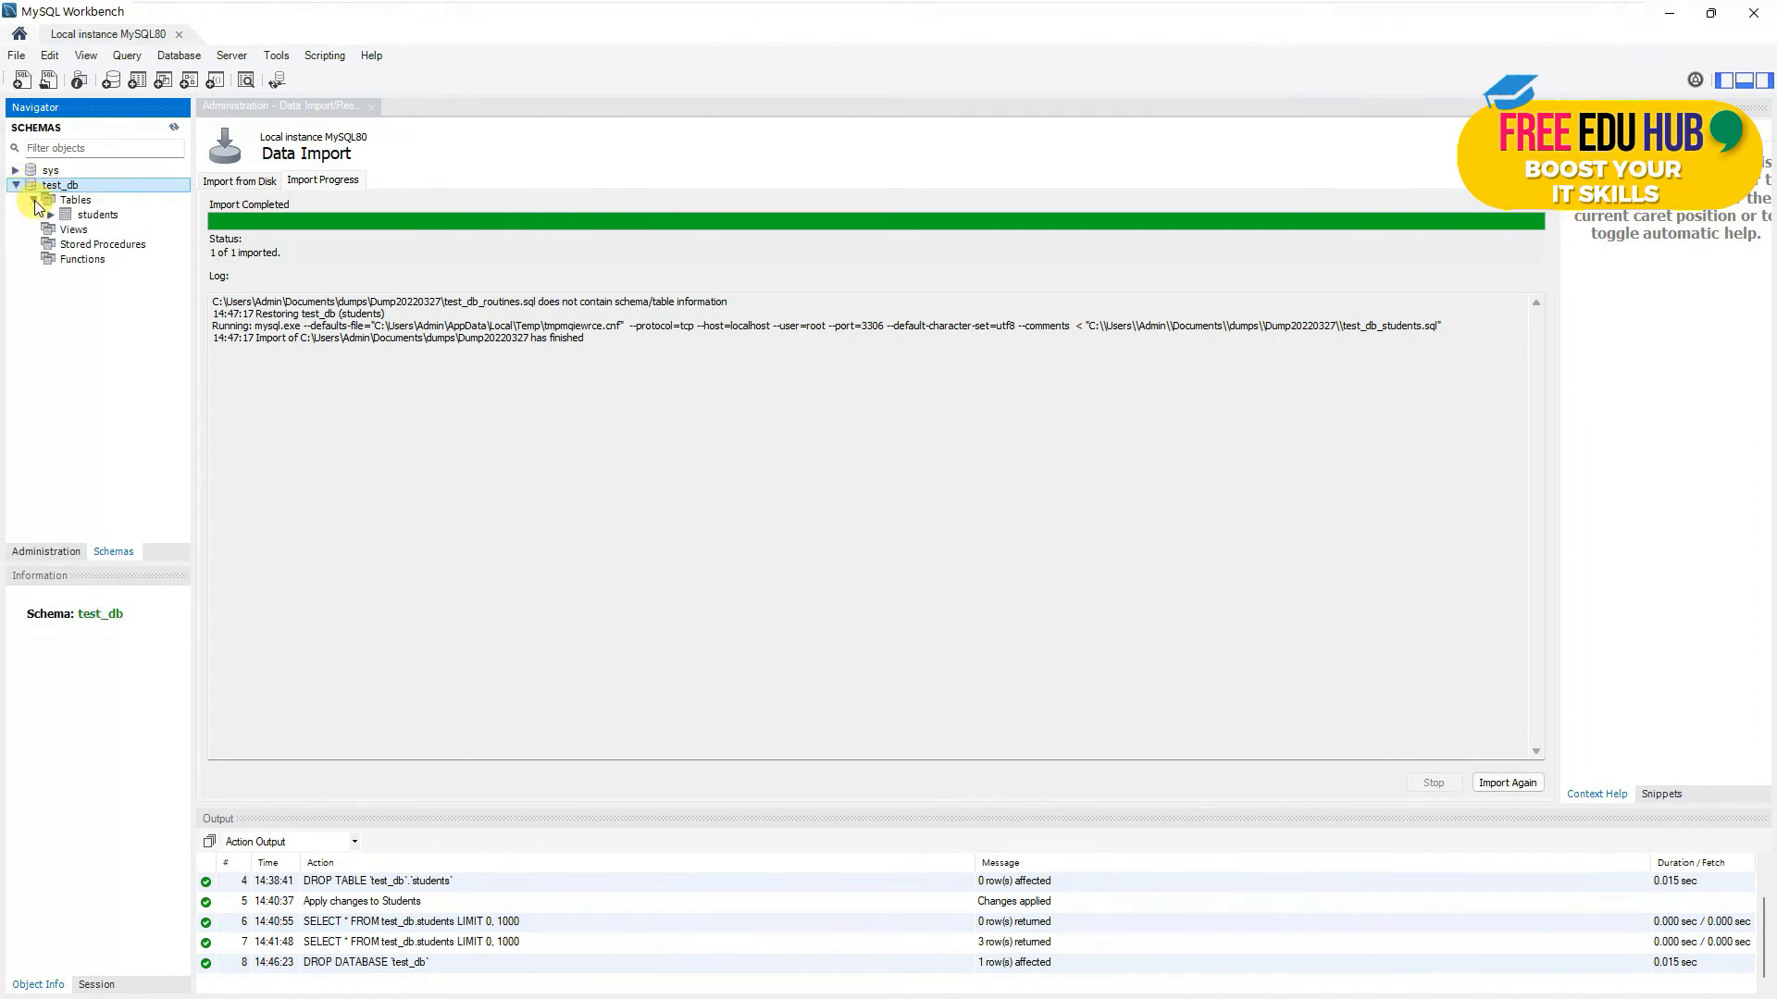
{"action": "double_click", "coordinate": [90, 216]}
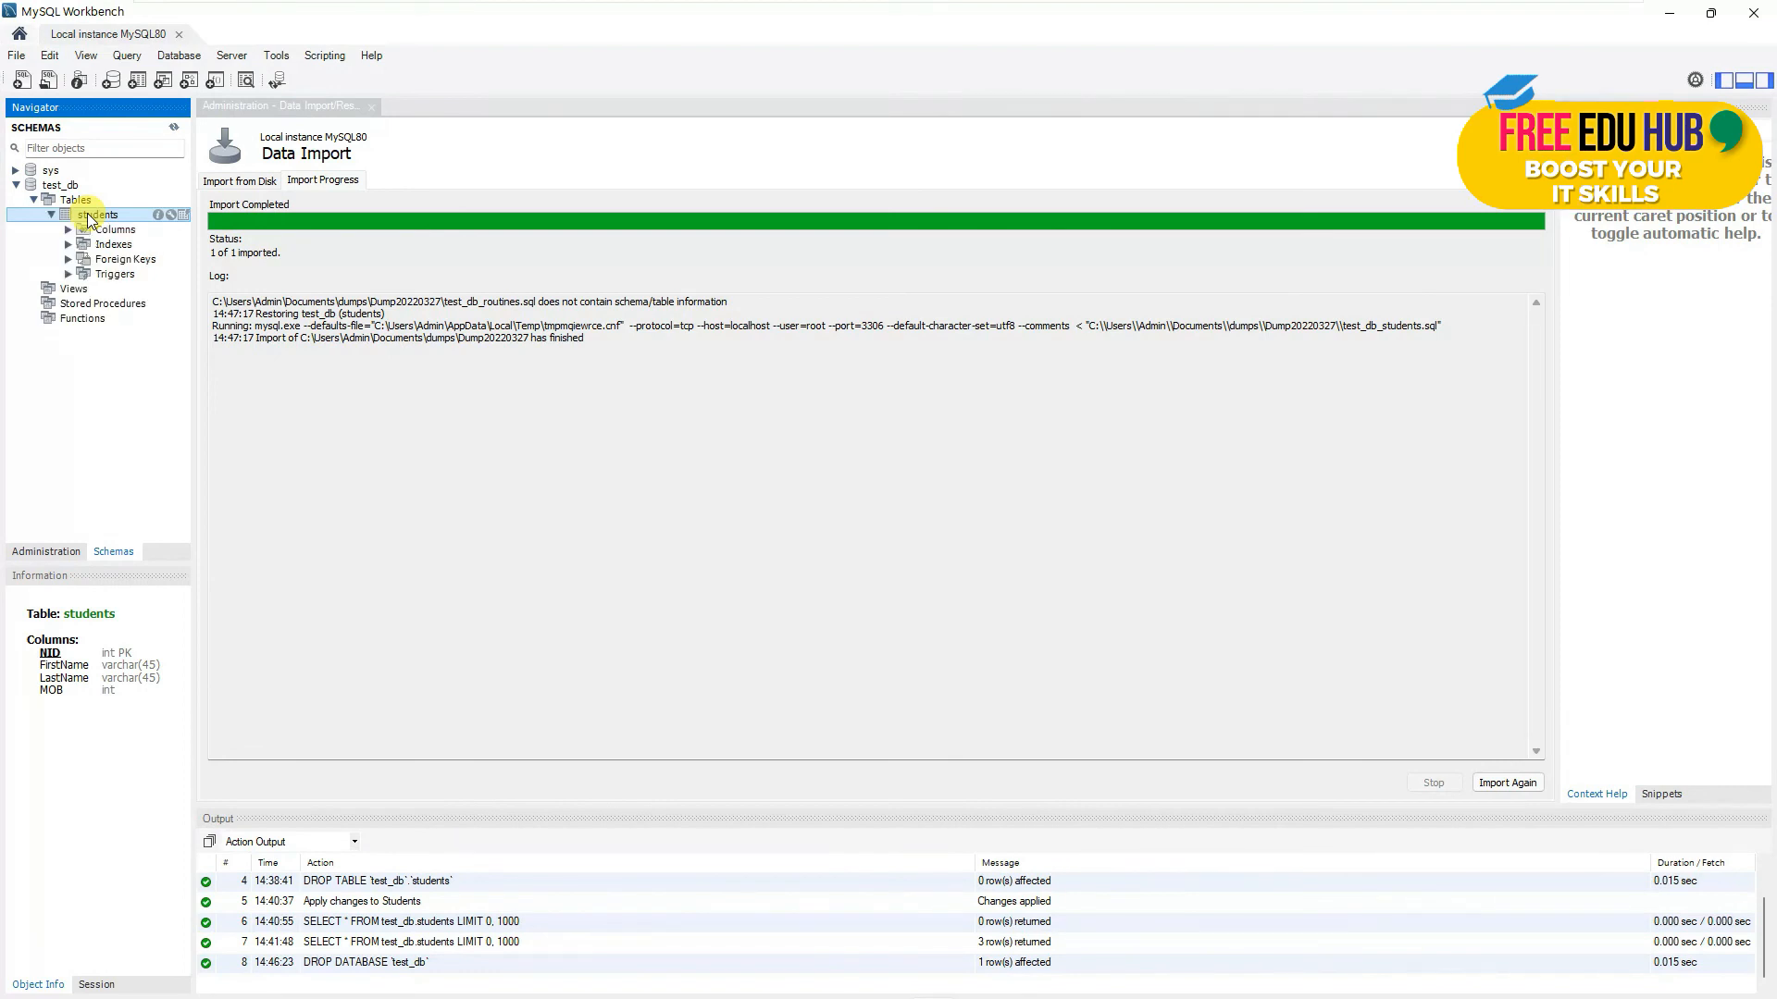
- Select the students rows to see the three records, then close the query and Data Import tabs
{"action": "right_click", "coordinate": [78, 216]}
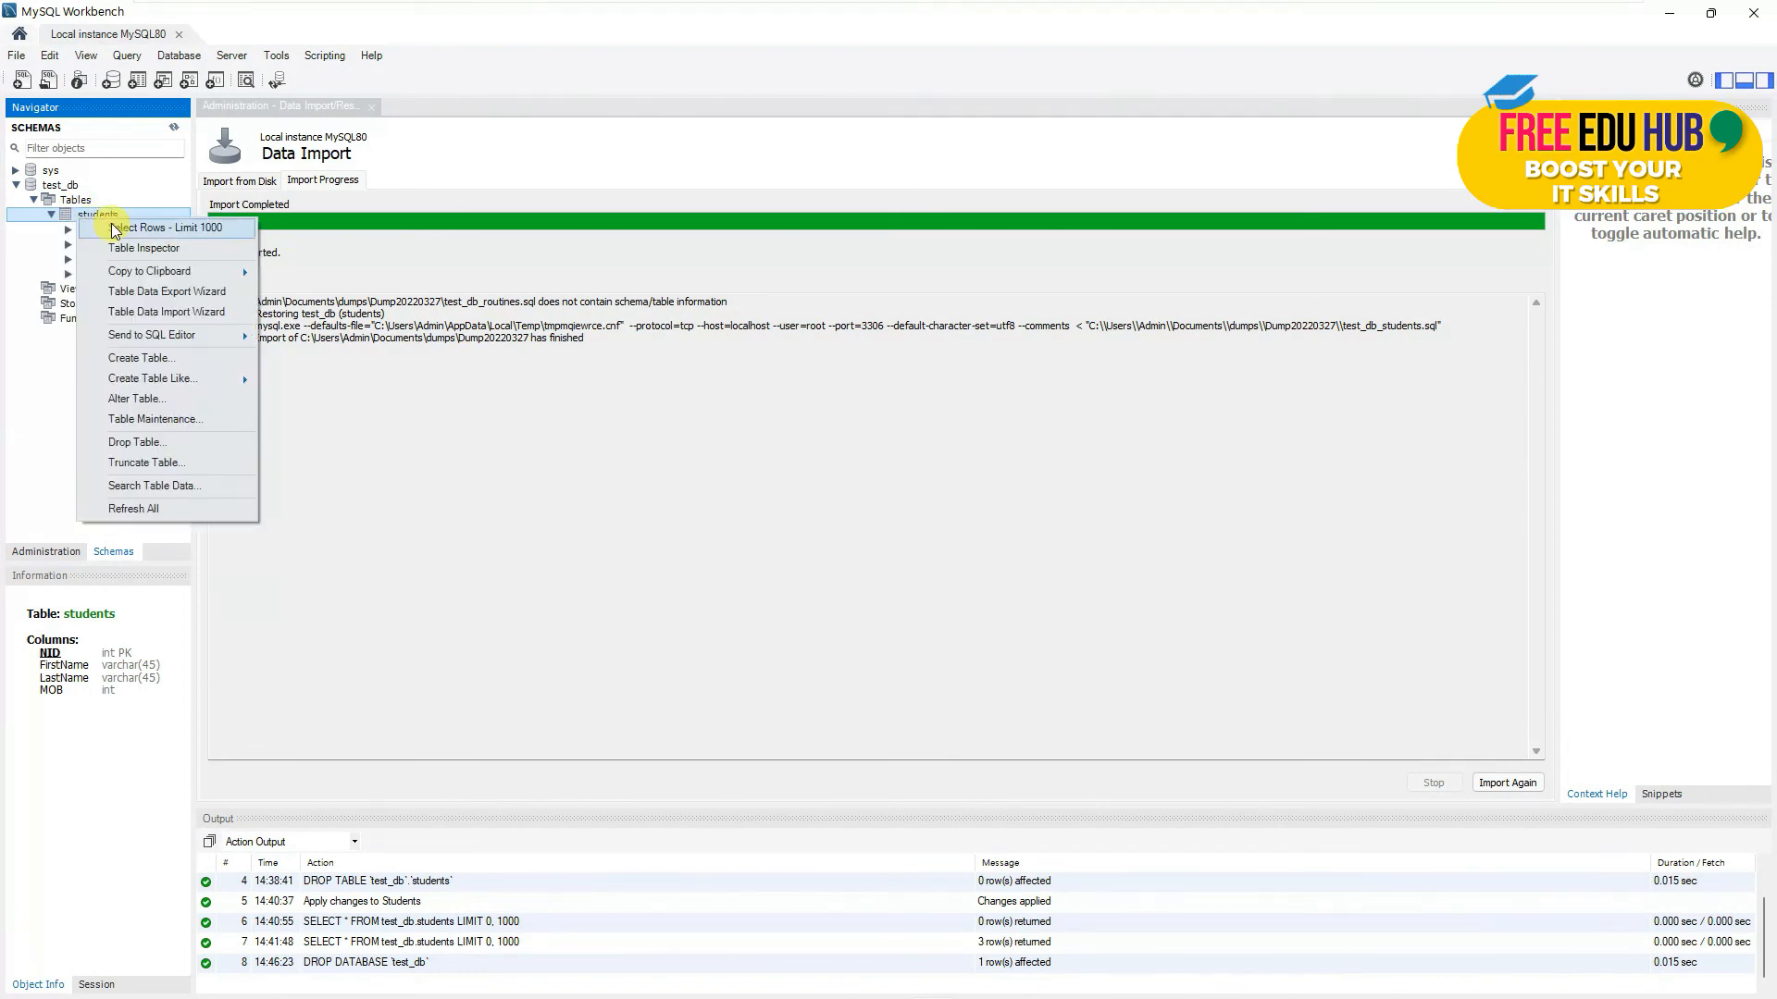
{"action": "left_click", "coordinate": [115, 231]}
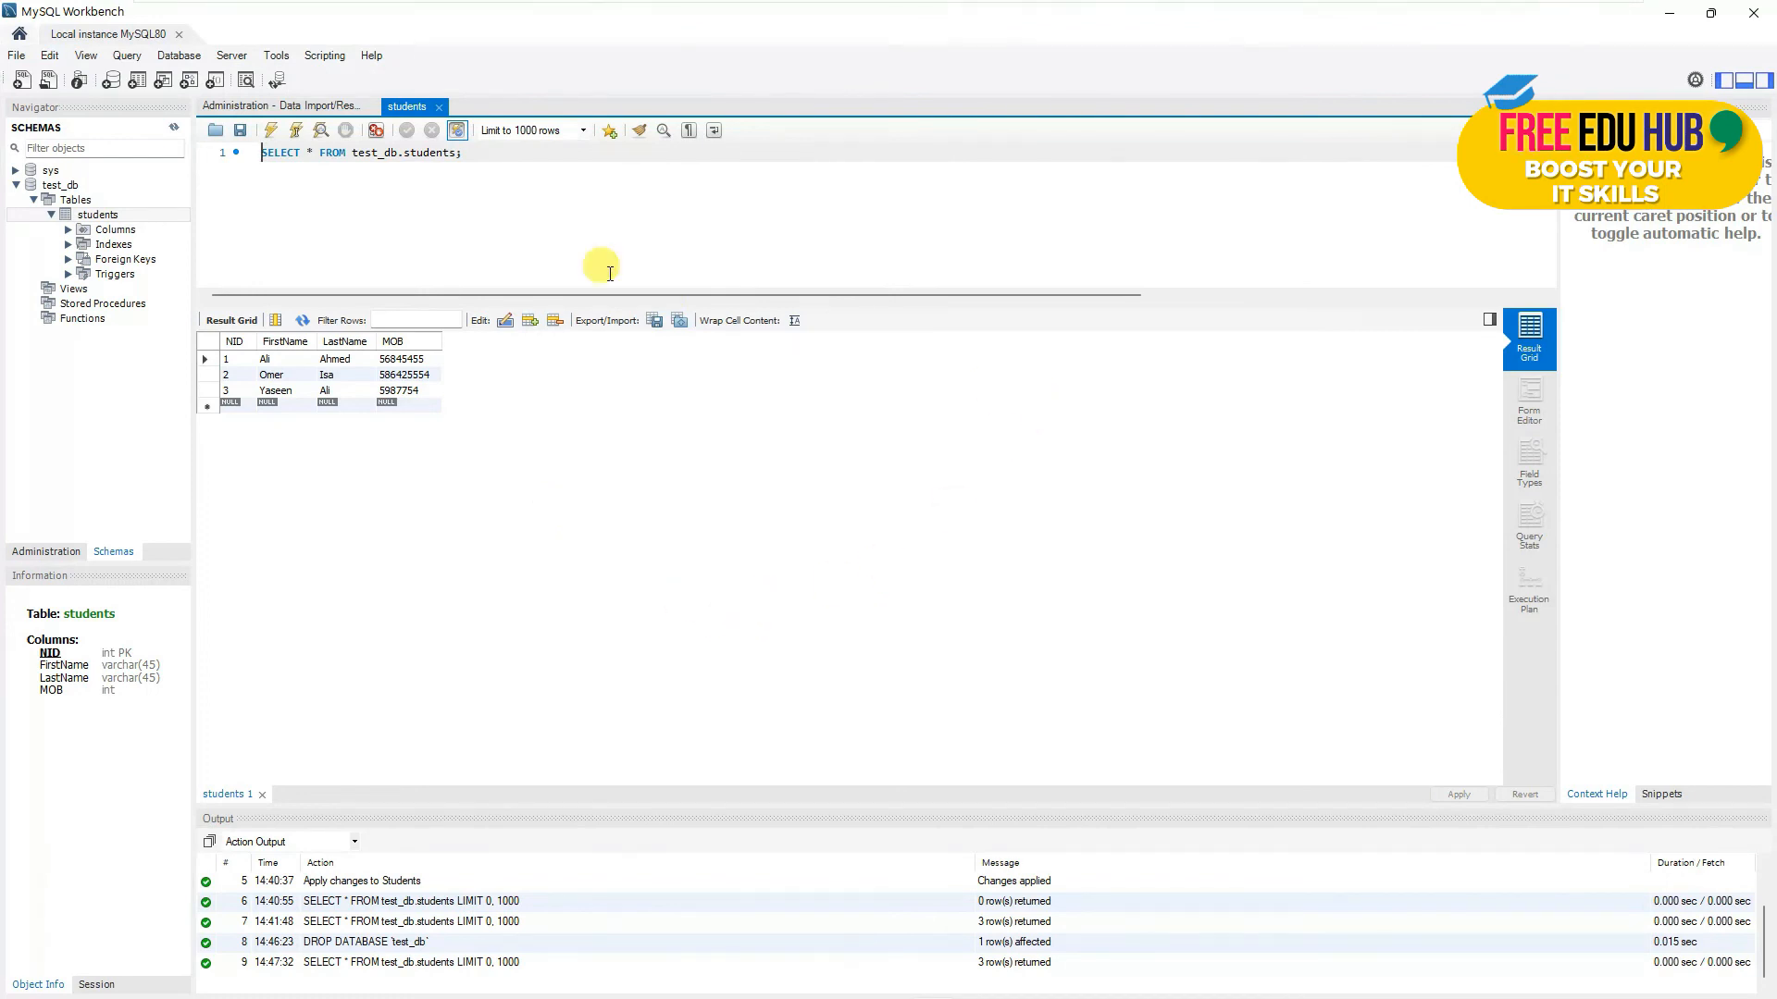
{"action": "left_click", "coordinate": [442, 107]}
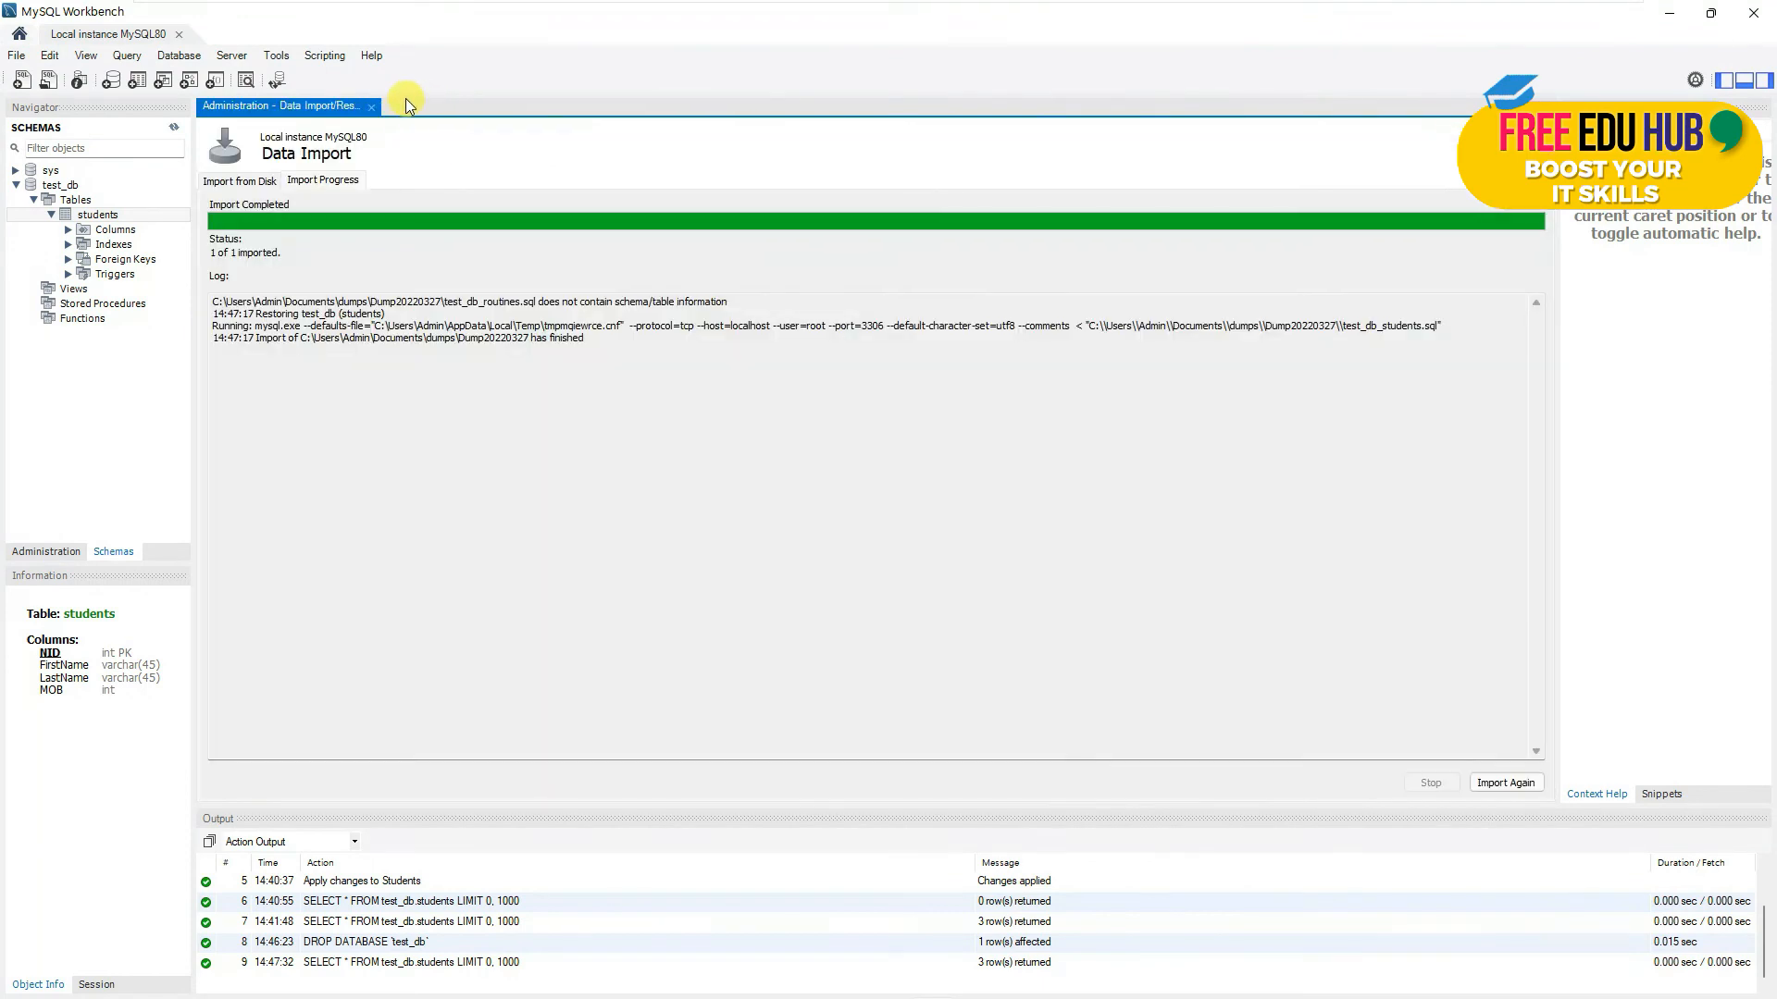
{"action": "left_click", "coordinate": [375, 108]}
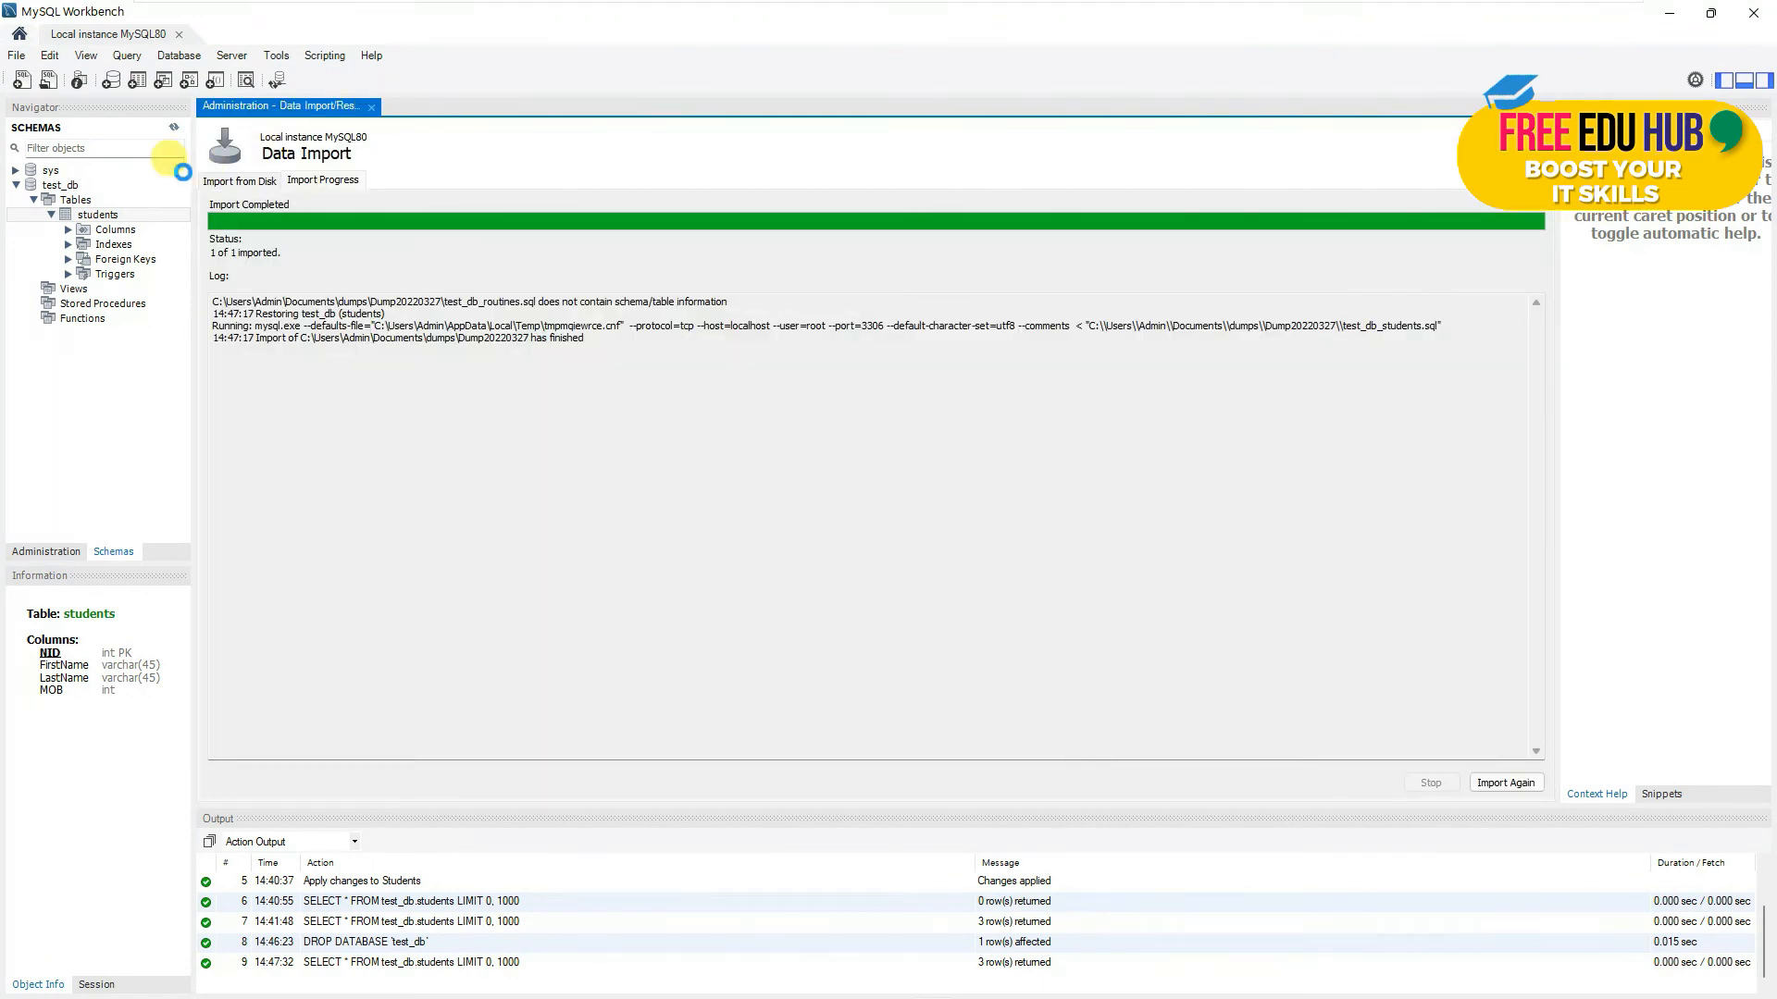